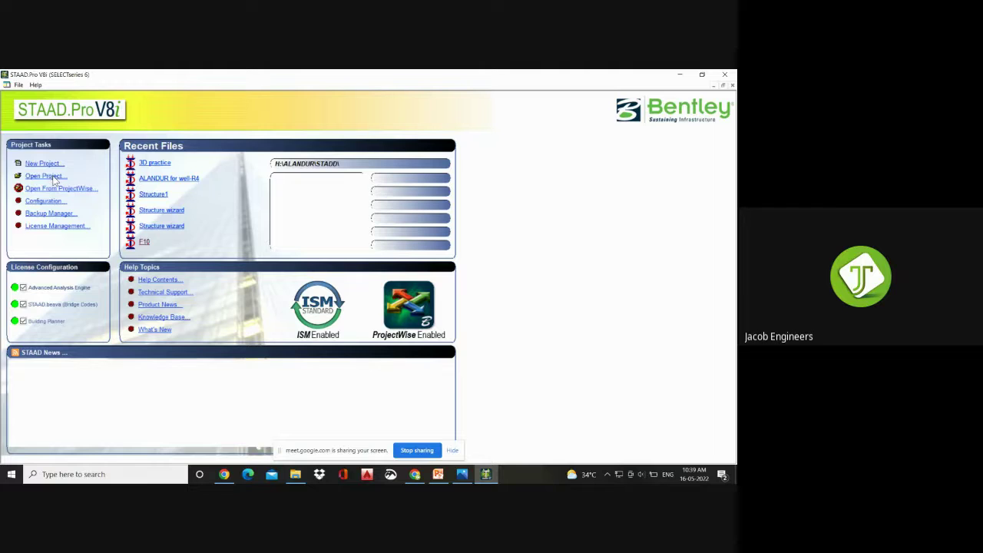
- Start a new Space model and name the file Truss
left_click(55, 179)
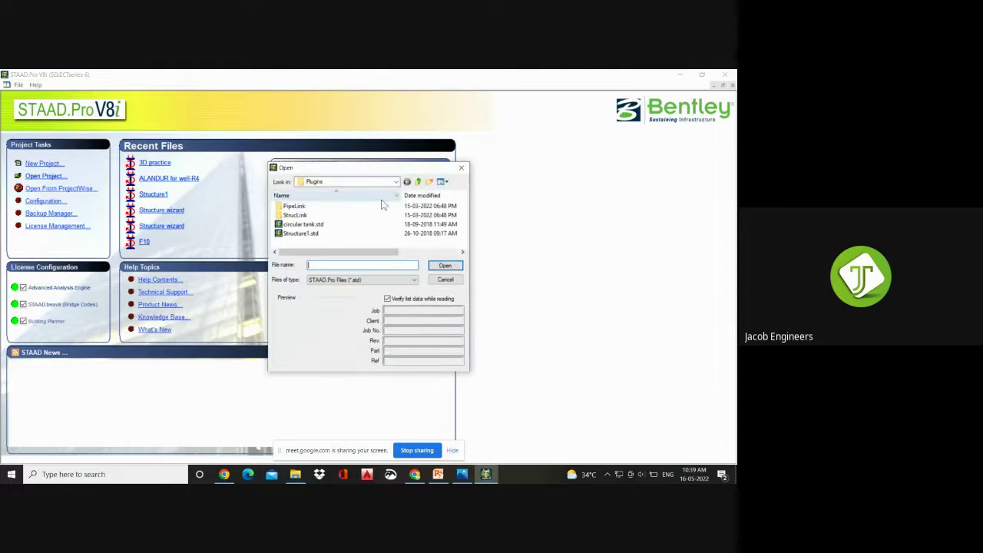
left_click(463, 171)
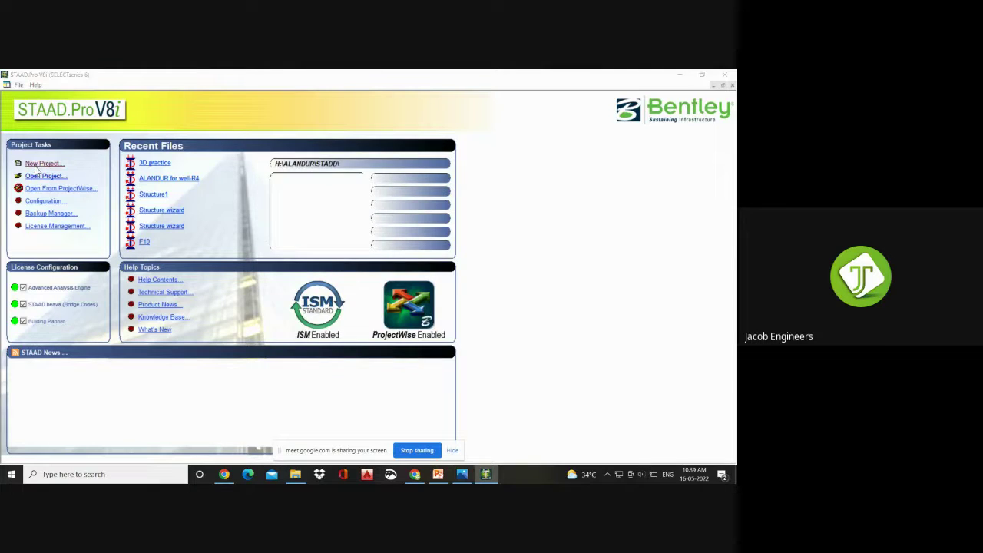
left_click(40, 164)
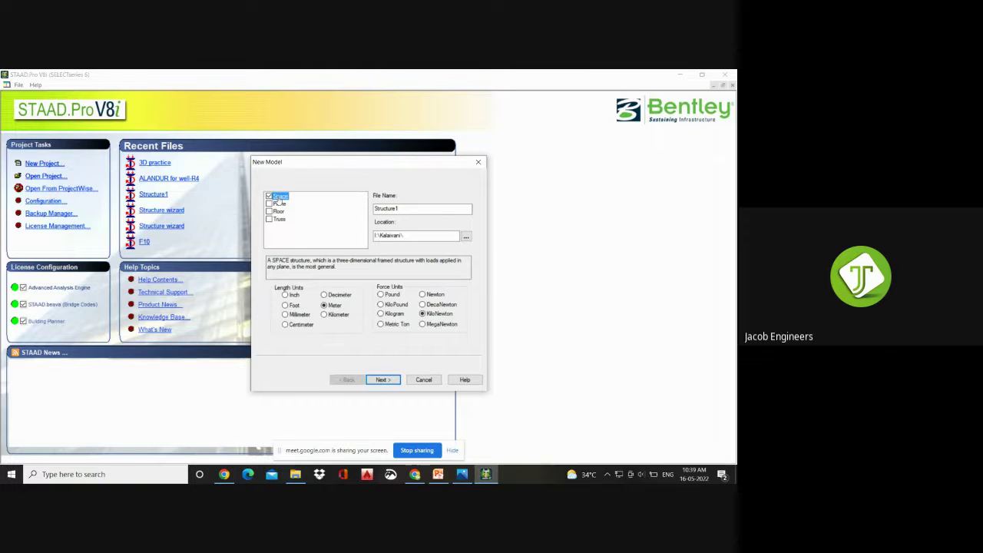
double_click(412, 209)
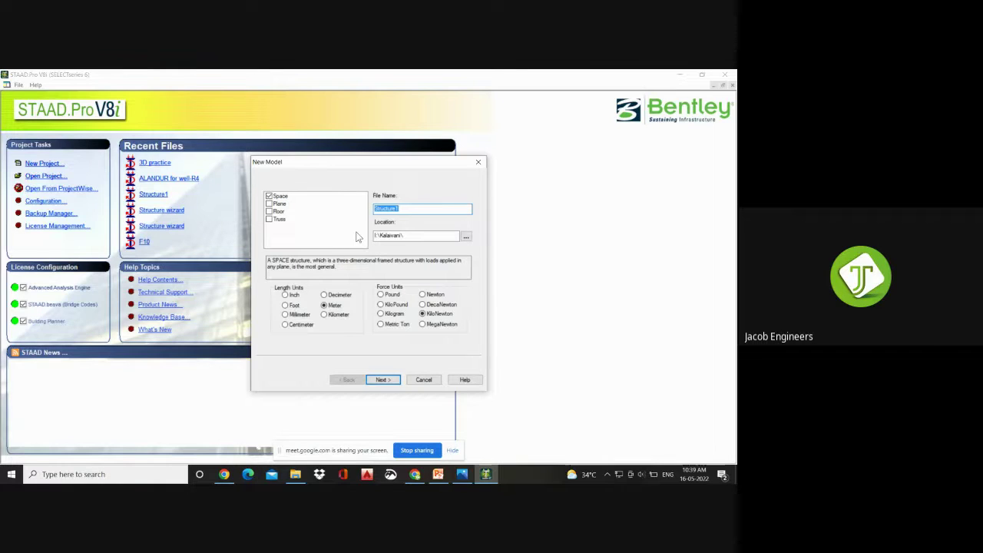
type("Truss")
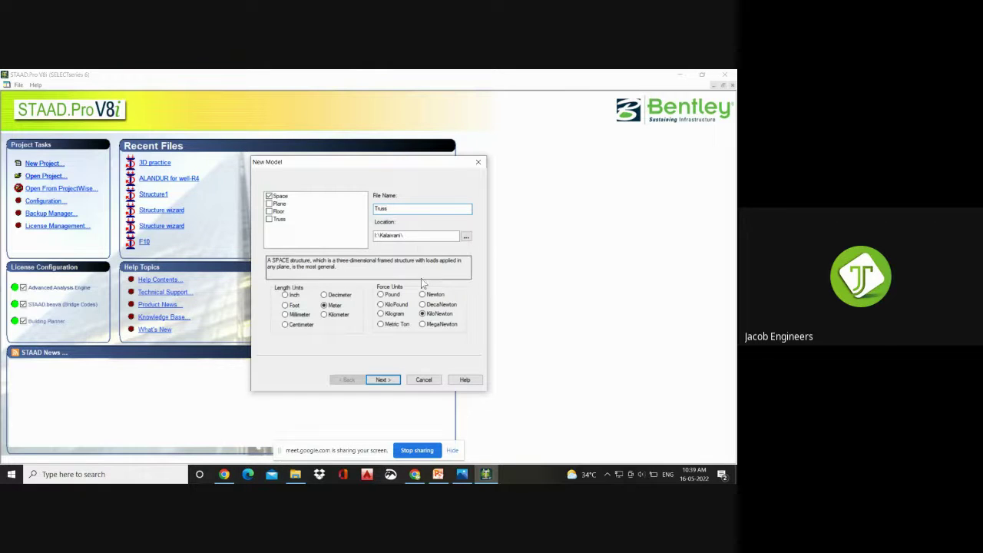
left_click(465, 236)
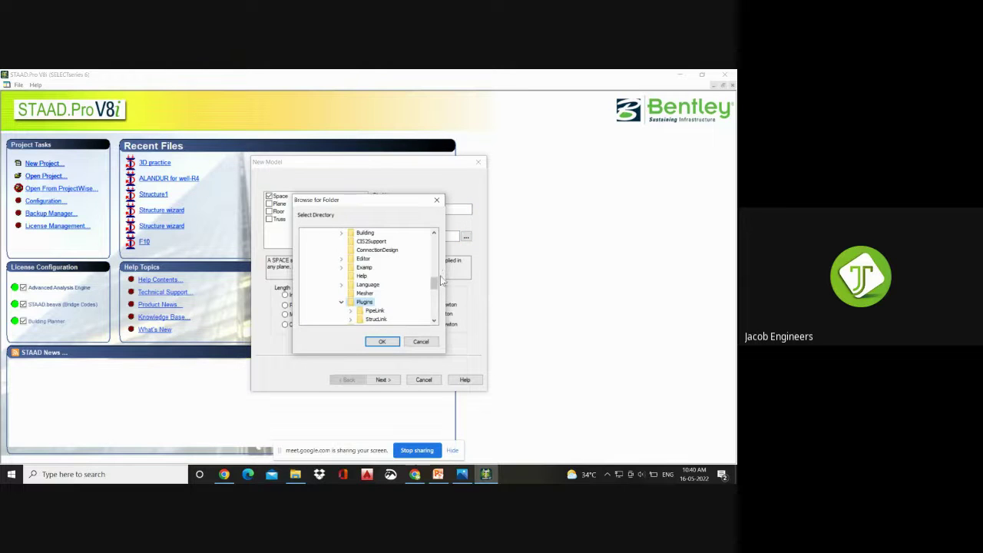
scroll(415, 262, "up", 6)
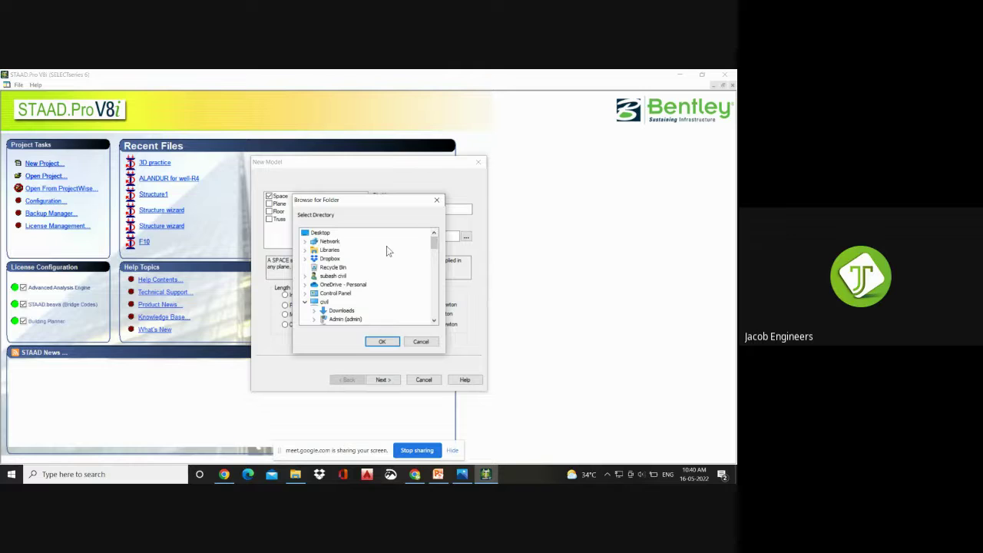
double_click(329, 234)
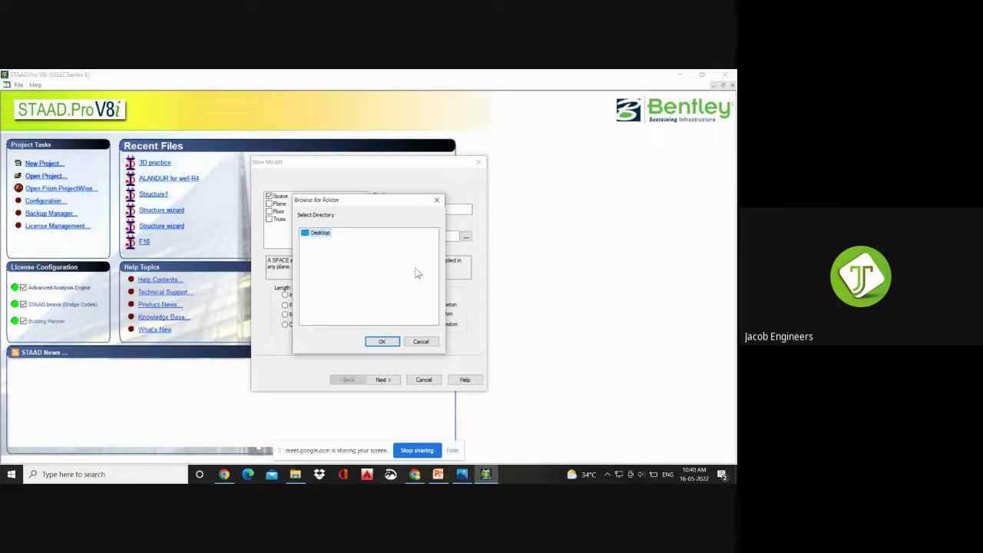
left_click(422, 341)
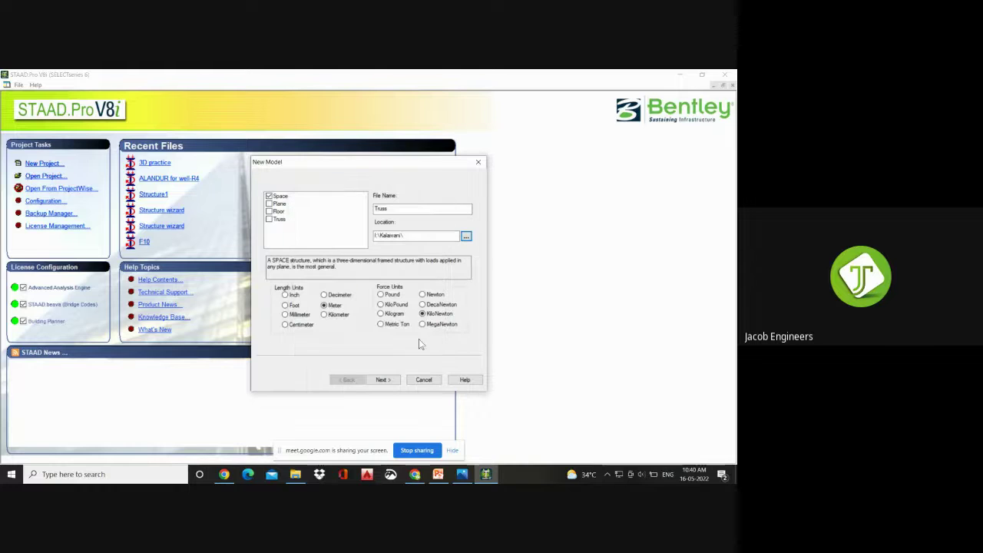
- Set the new model's save location to New folder on the desktop
left_click(467, 237)
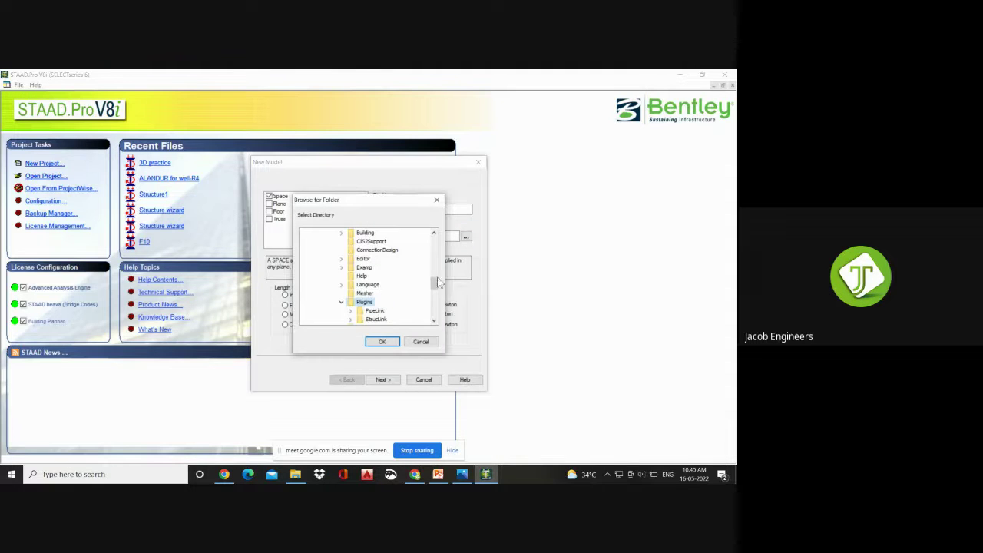
left_click_drag(438, 283, 431, 312)
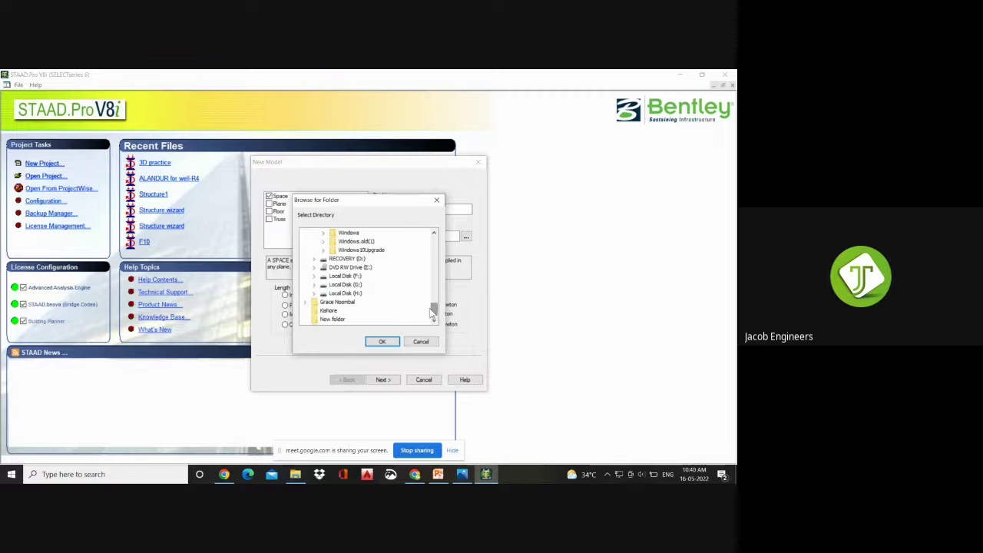
left_click(326, 320)
left_click(382, 342)
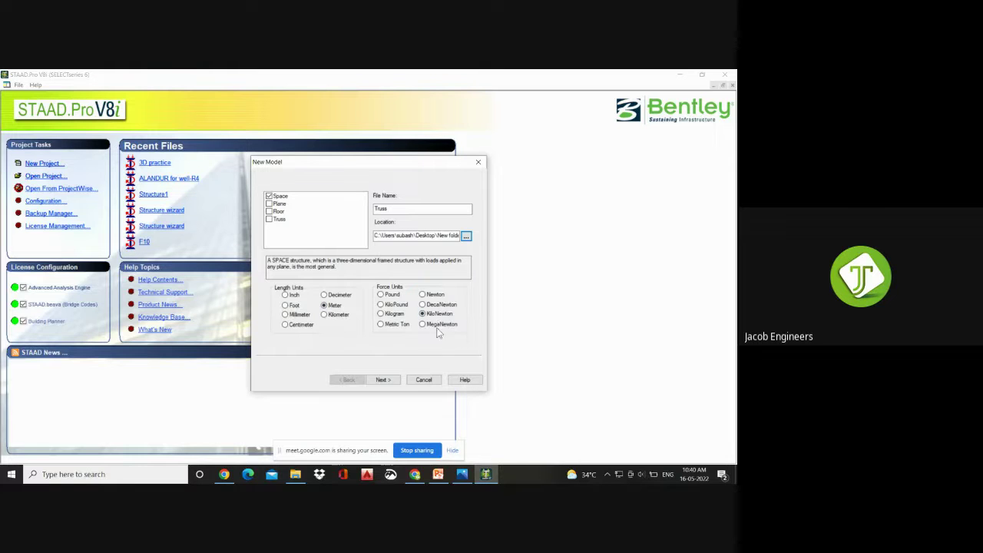
- Choose Meter as the length unit, finish creating the model with the Add Beam option, and dismiss the snap grid
left_click(340, 297)
left_click(335, 306)
left_click(396, 382)
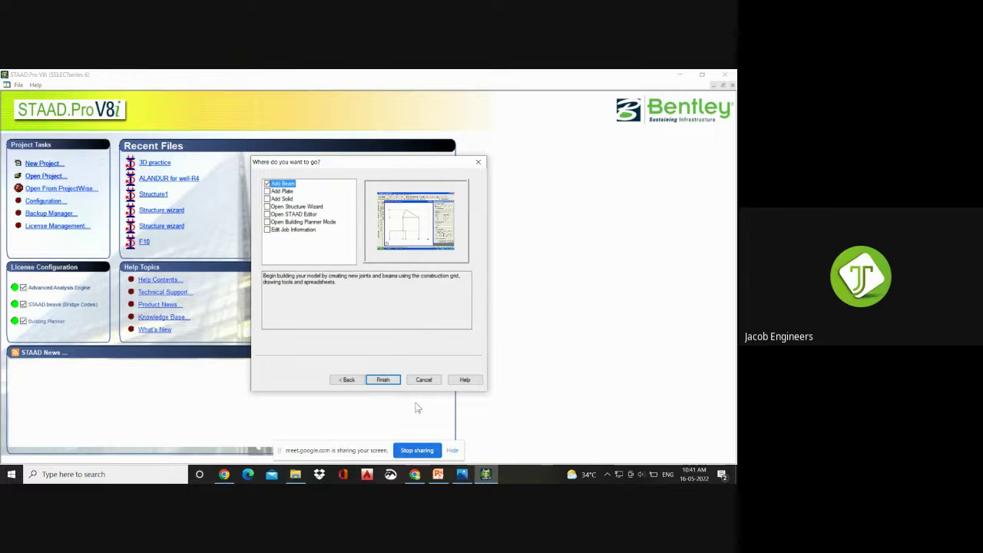
left_click(385, 379)
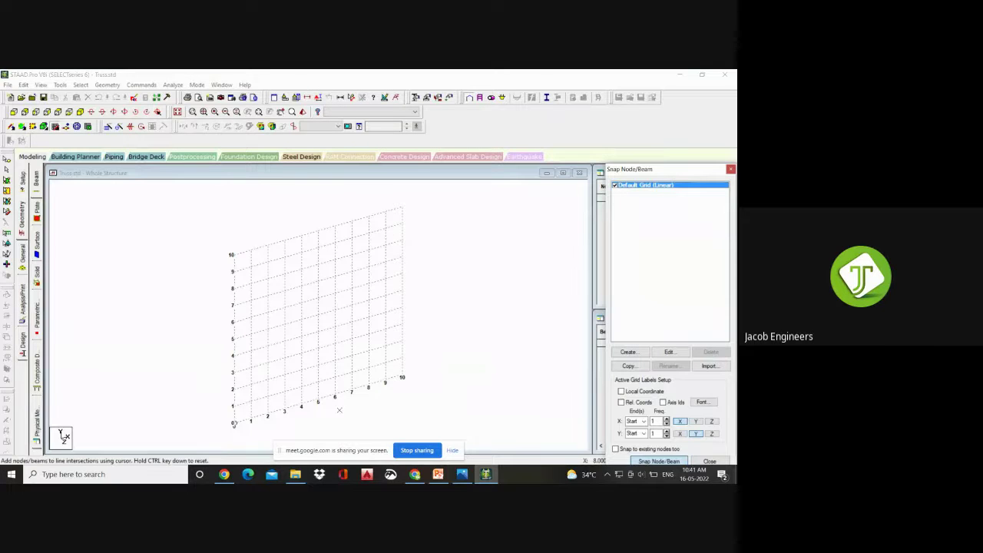
left_click(730, 169)
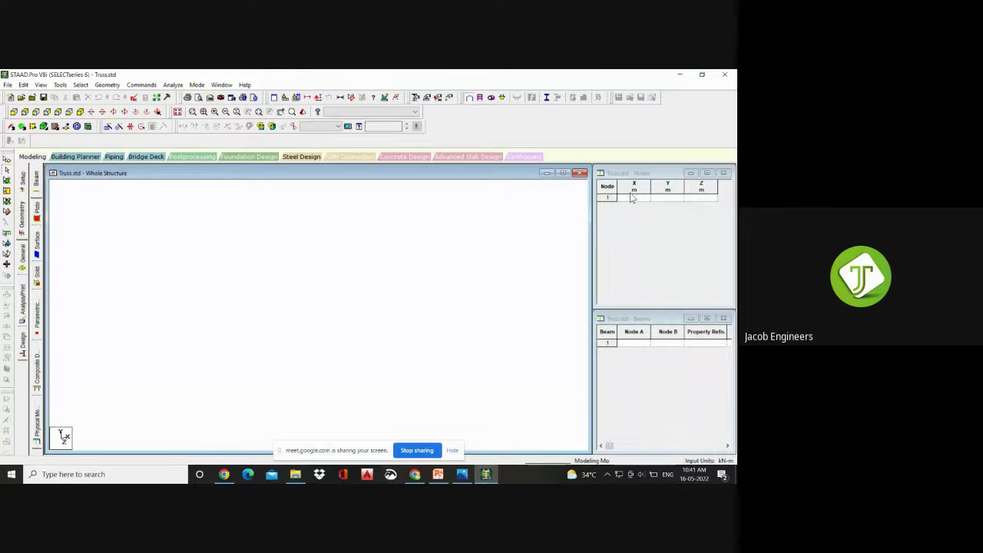
left_click(627, 198)
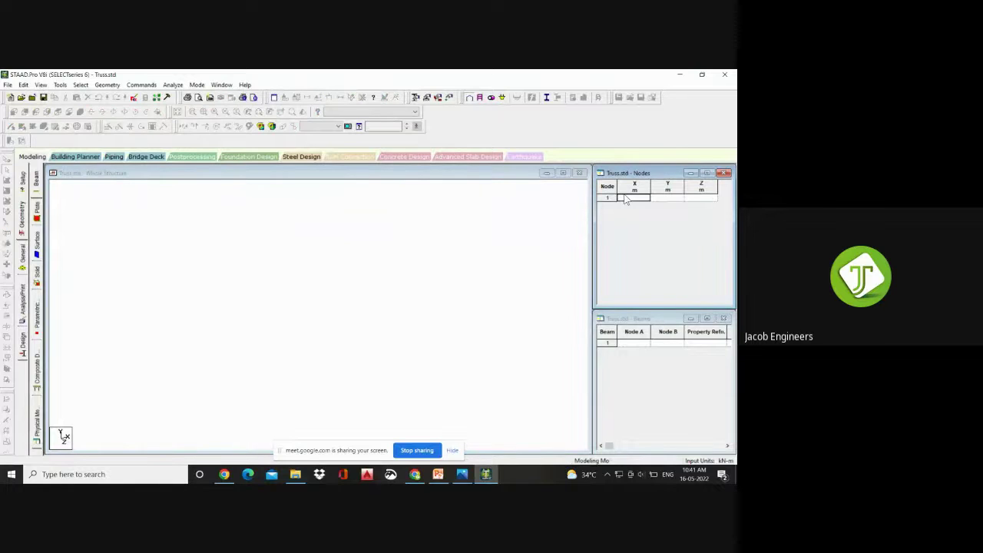
type("0")
left_click(722, 174)
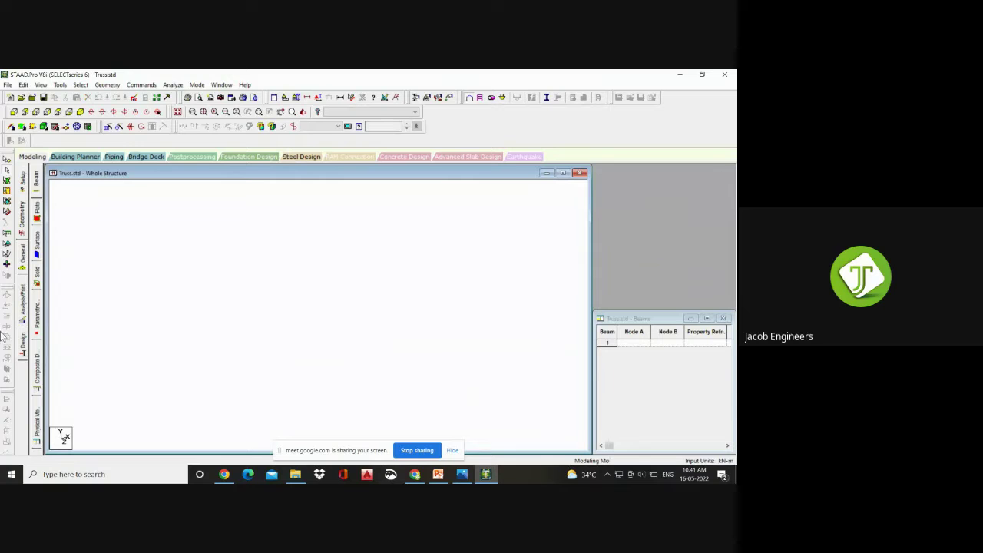
left_click(28, 219)
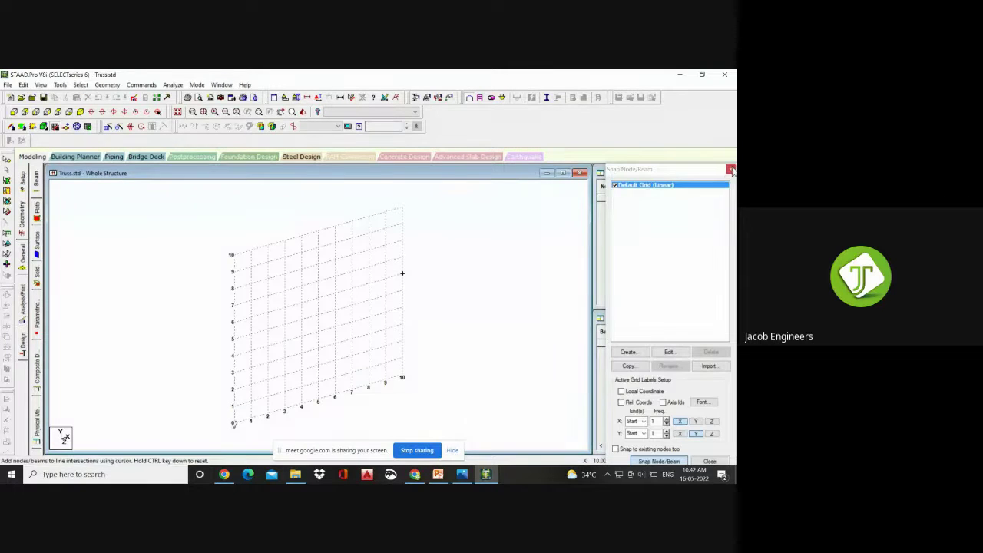
left_click(731, 169)
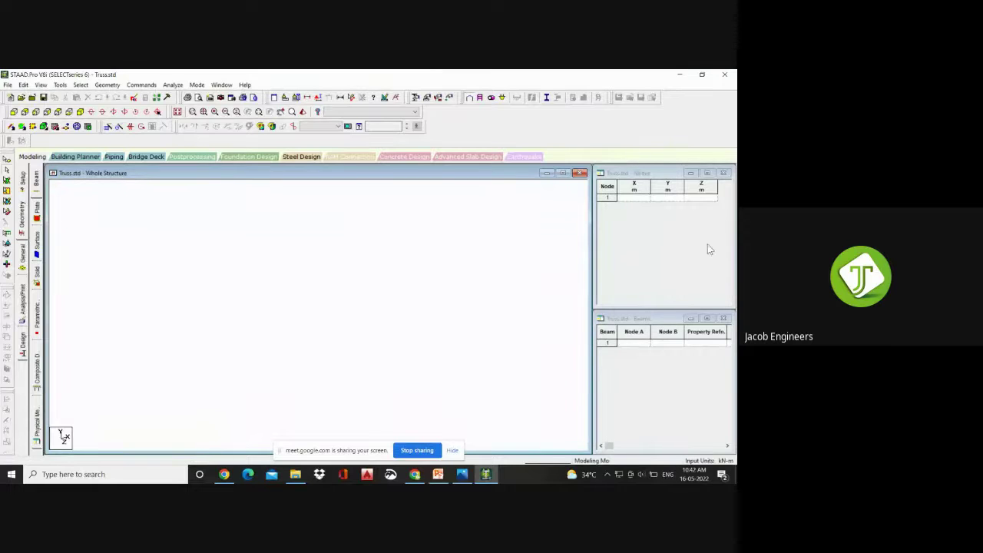
- Enter node 1 at the origin and node 2 at X 10 m, Y 0, Z 0 in the node table
left_click(643, 198)
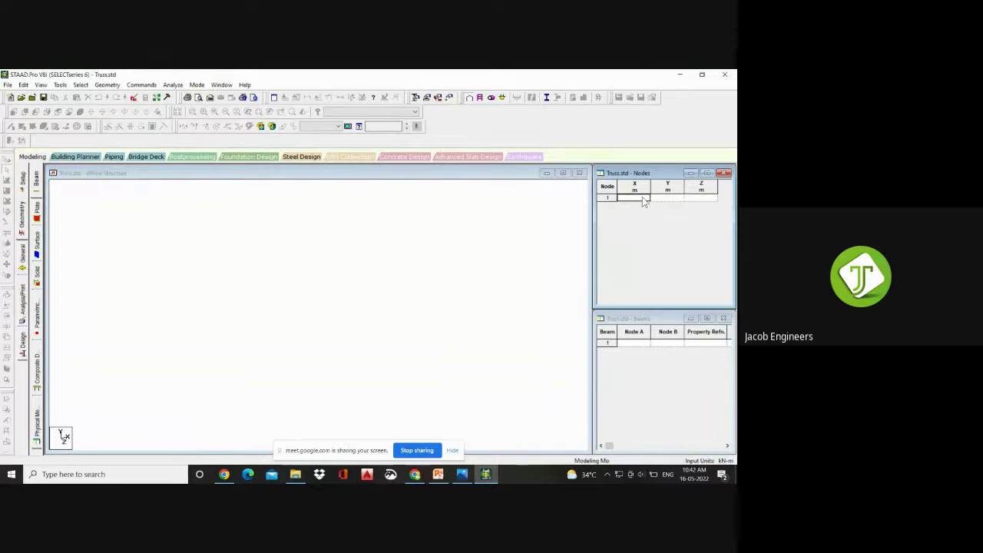
type("0")
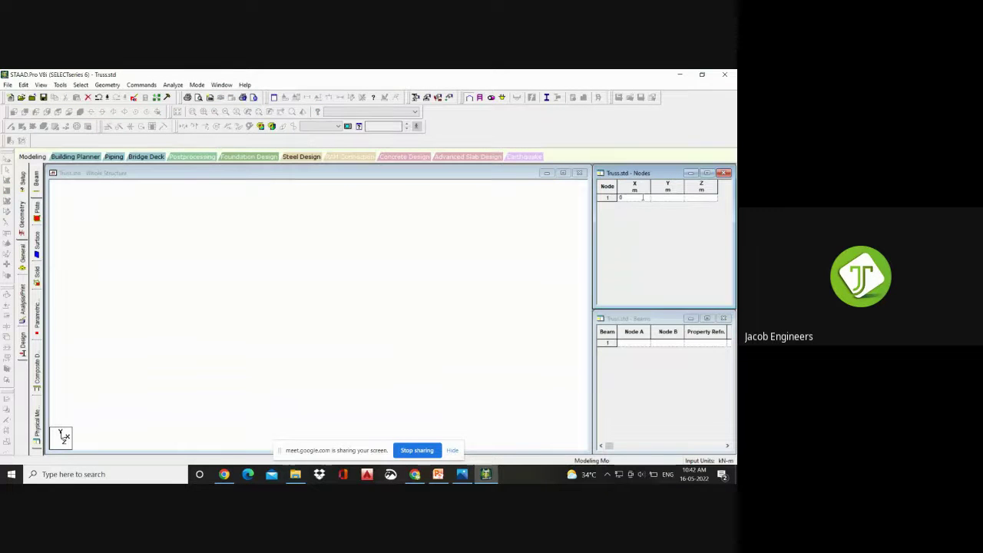
key("Tab")
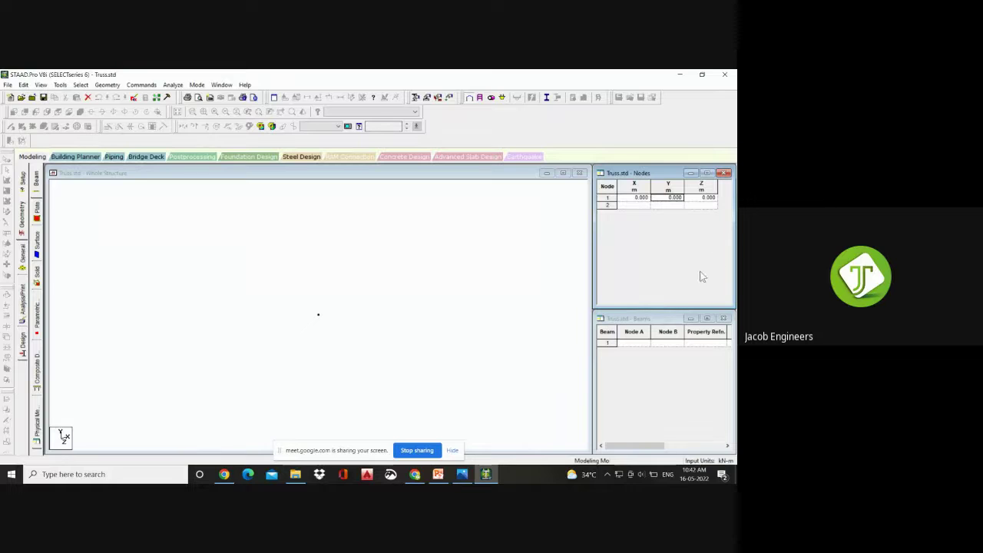
left_click(640, 206)
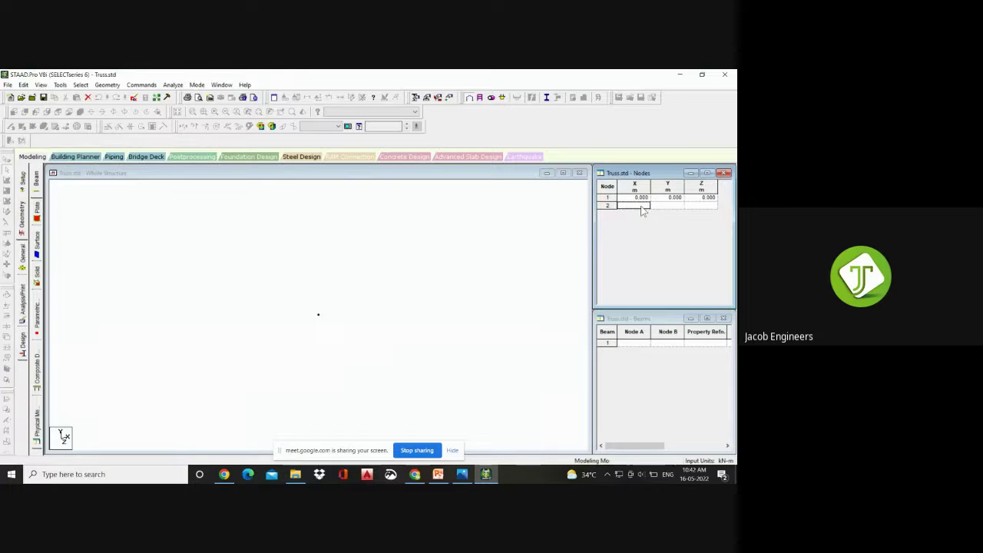
type("10")
key("Tab")
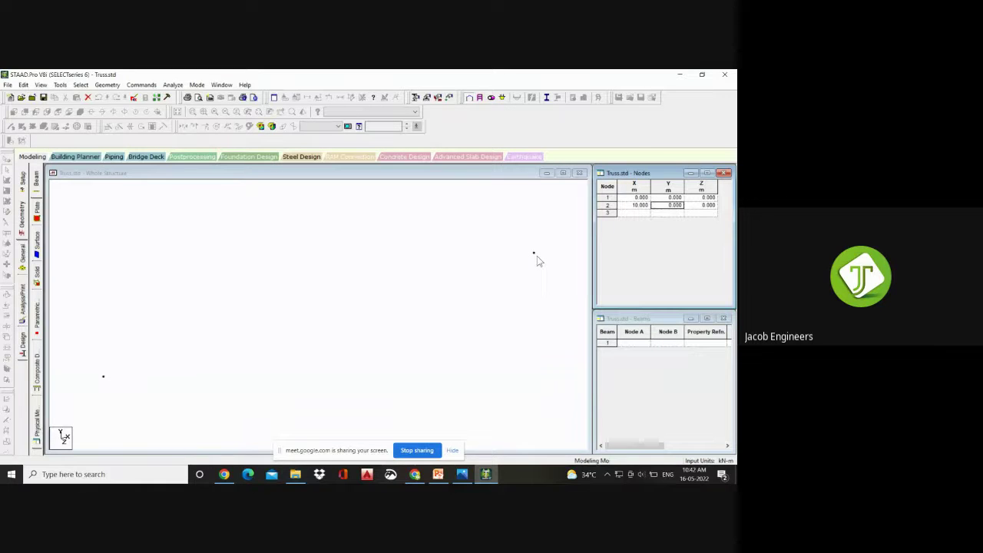
- Add node 3 to the node table at X 0, Y 8 m, Z 0
scroll(350, 365, "down", 2)
scroll(230, 380, "down", 3)
left_click(641, 208)
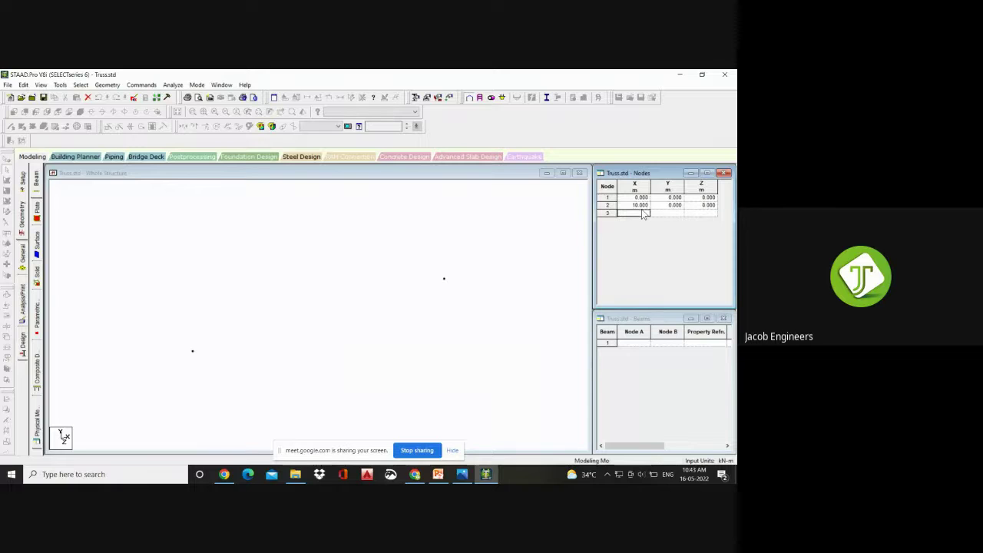
key("Down")
type("0")
key("Tab")
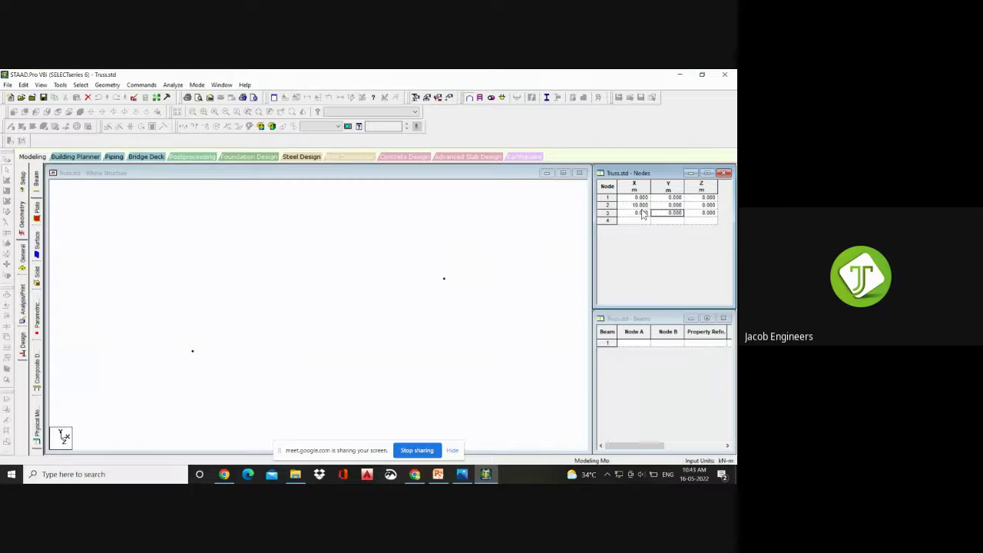
type("8")
key("Tab")
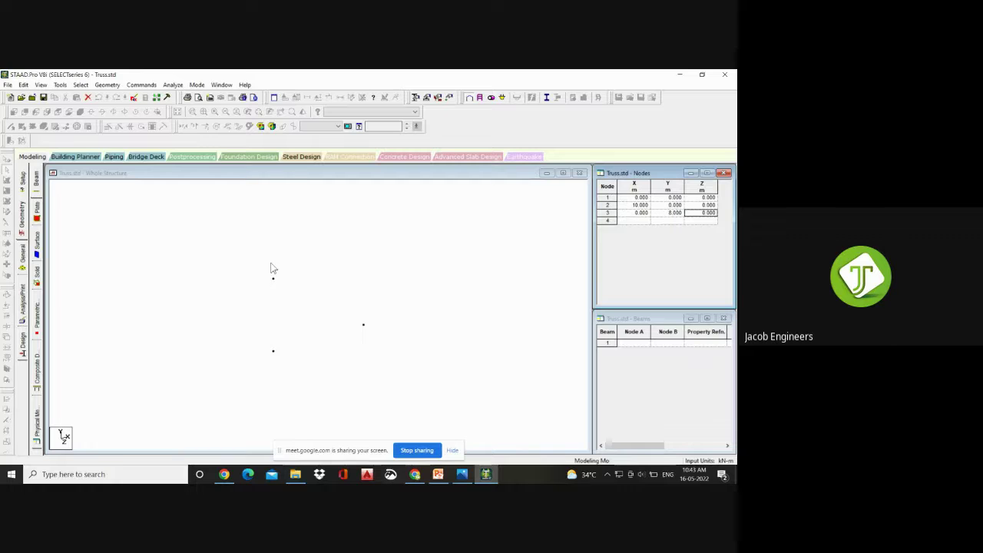
- Add node 4 to the node table at X 10 m, Y 8 m, Z 0
left_click(362, 325)
left_click(637, 221)
type("10")
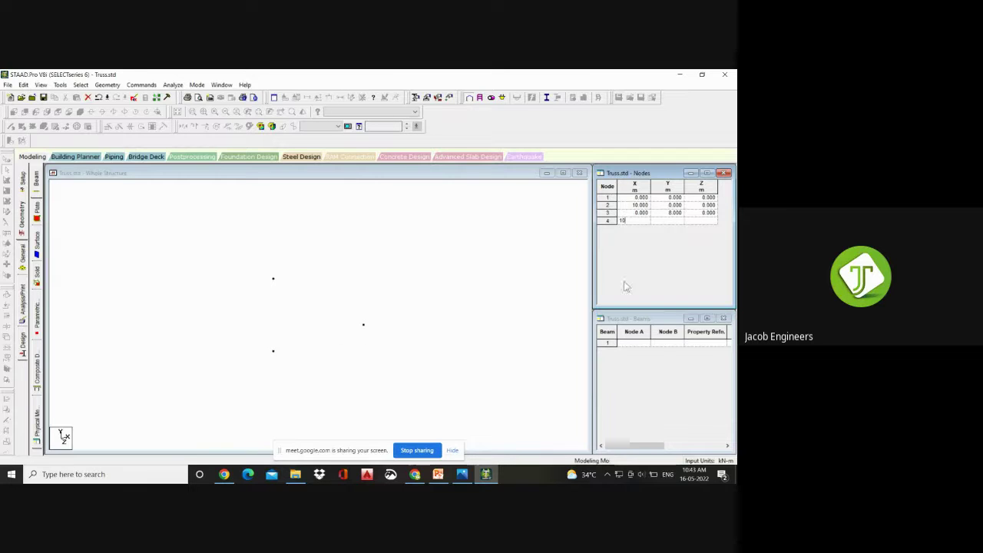
left_click(663, 220)
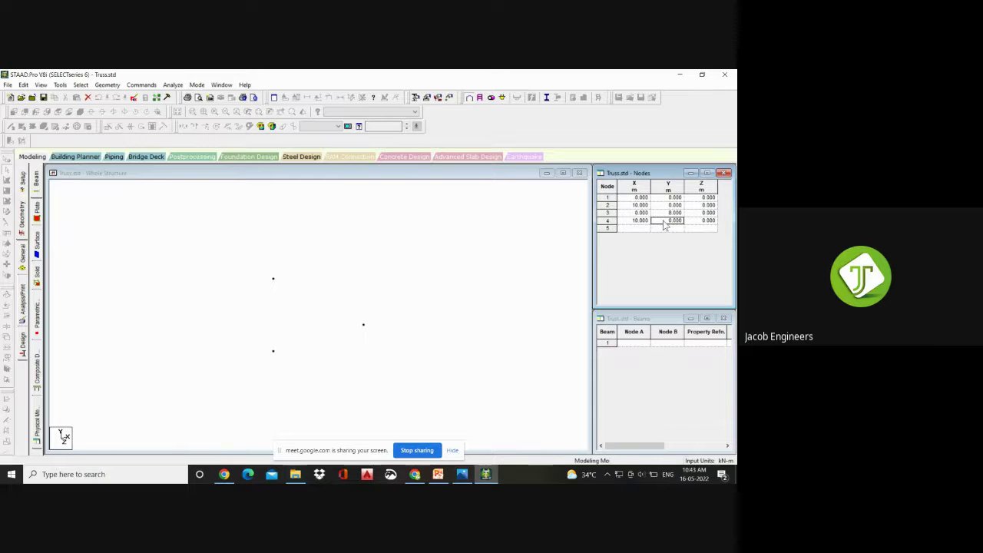
type("8")
key("Tab")
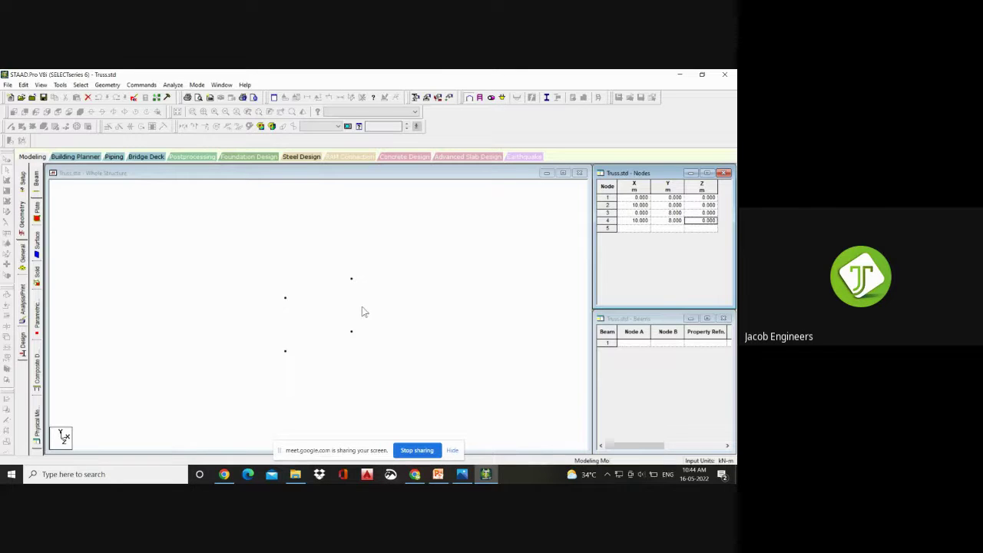
- Add node 5 to the node table at X 5 m, Y 8 m, Z 0
scroll(364, 312, "up", 2)
left_click(642, 229)
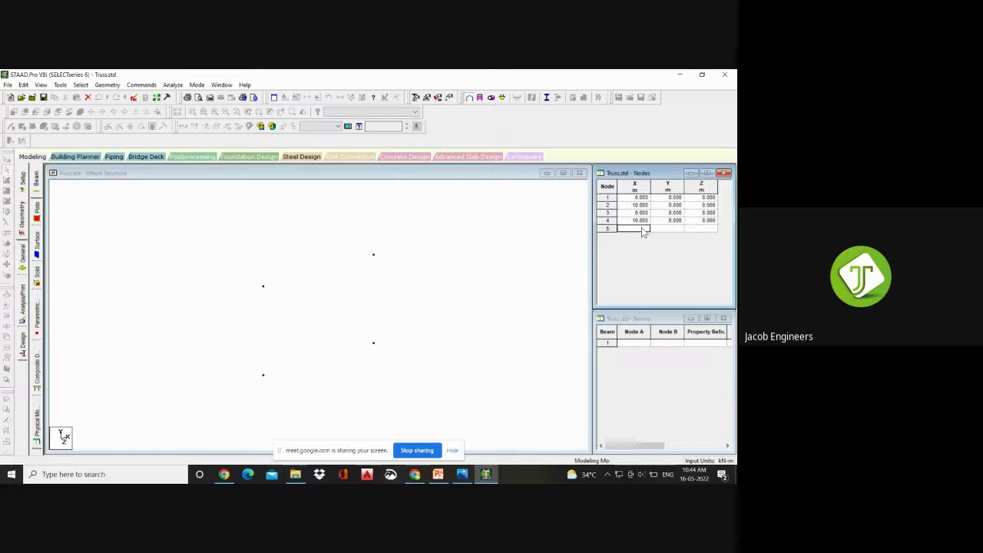
type("5")
key("Tab")
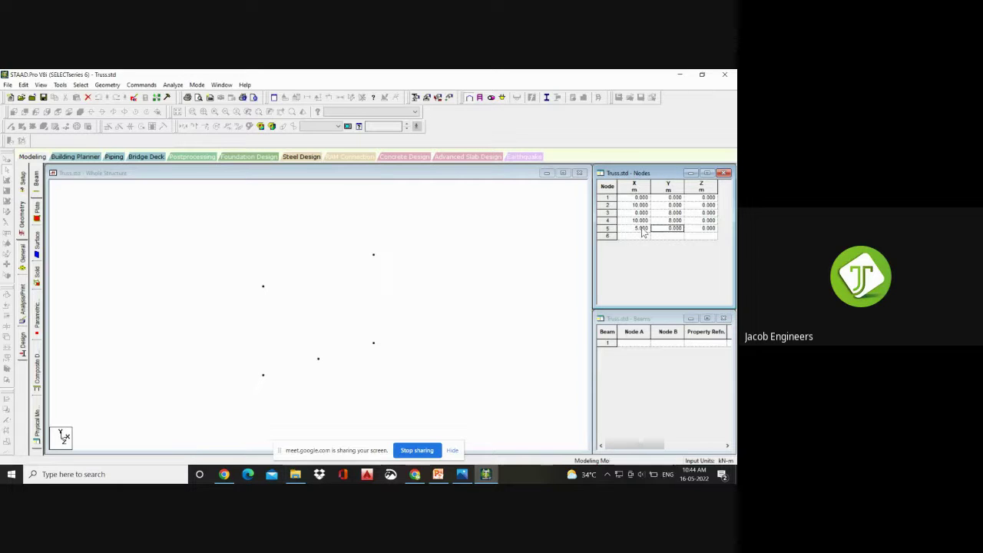
type("8")
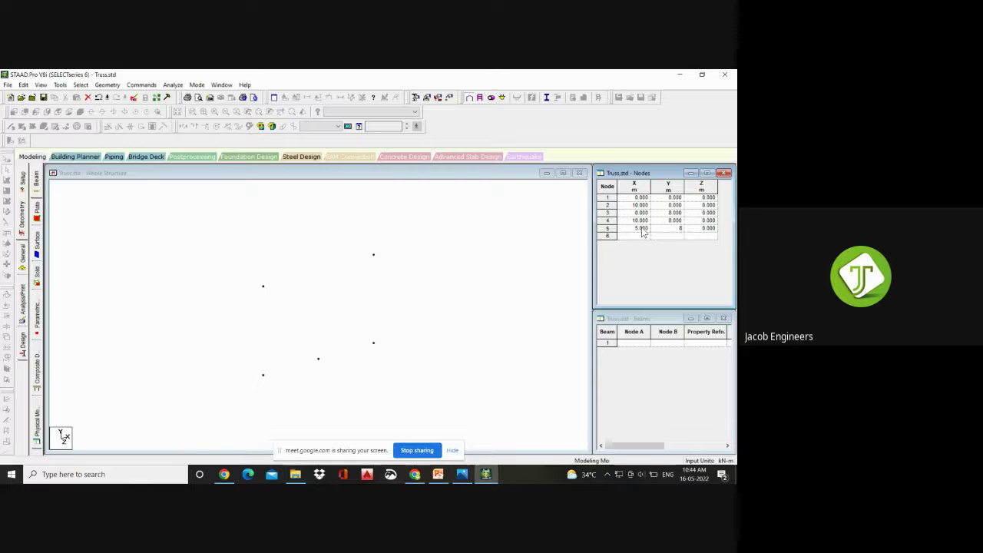
key("Tab")
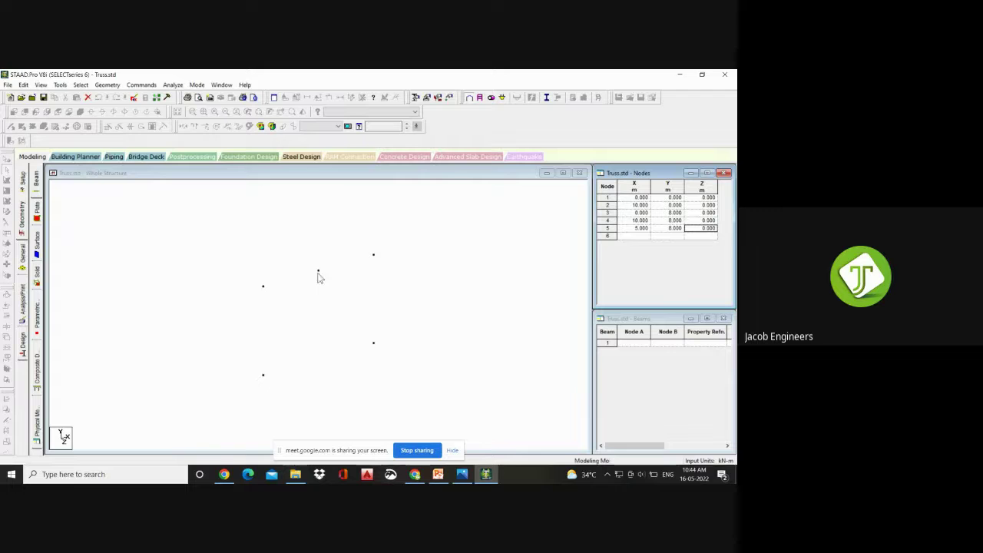
- Add node 6 to the node table at X 5 m, Y 11 m, Z 0
left_click(635, 235)
type("5")
key("Tab")
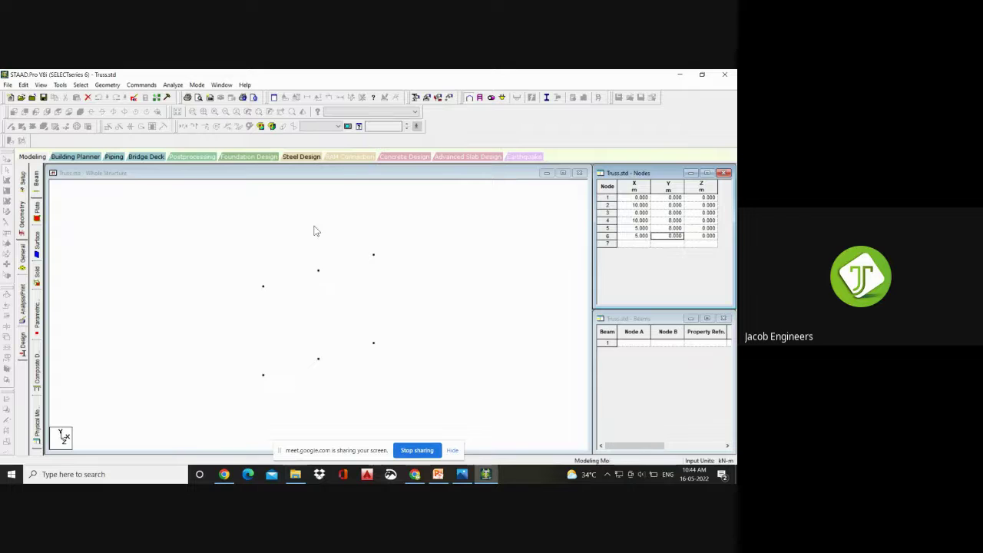
type("3")
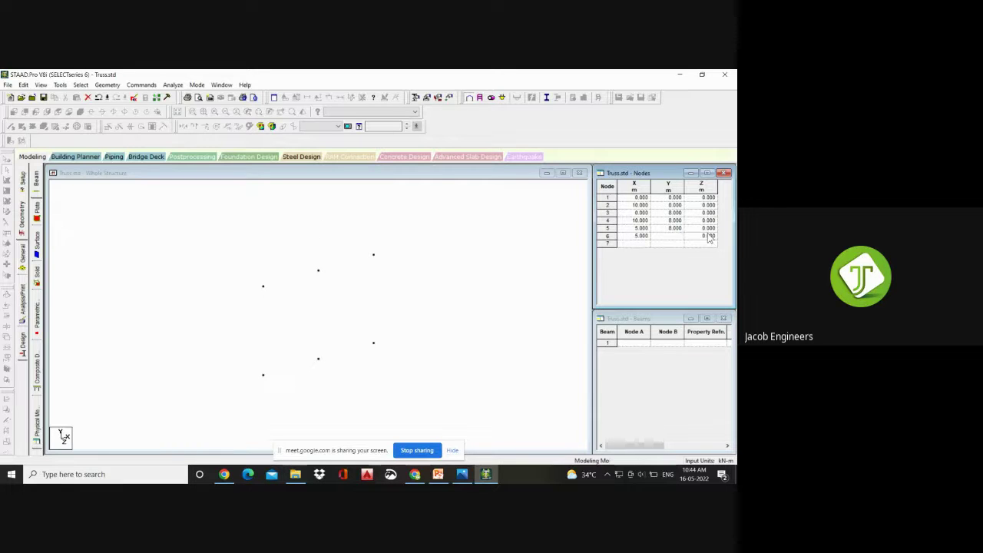
left_click(709, 237)
left_click(636, 244)
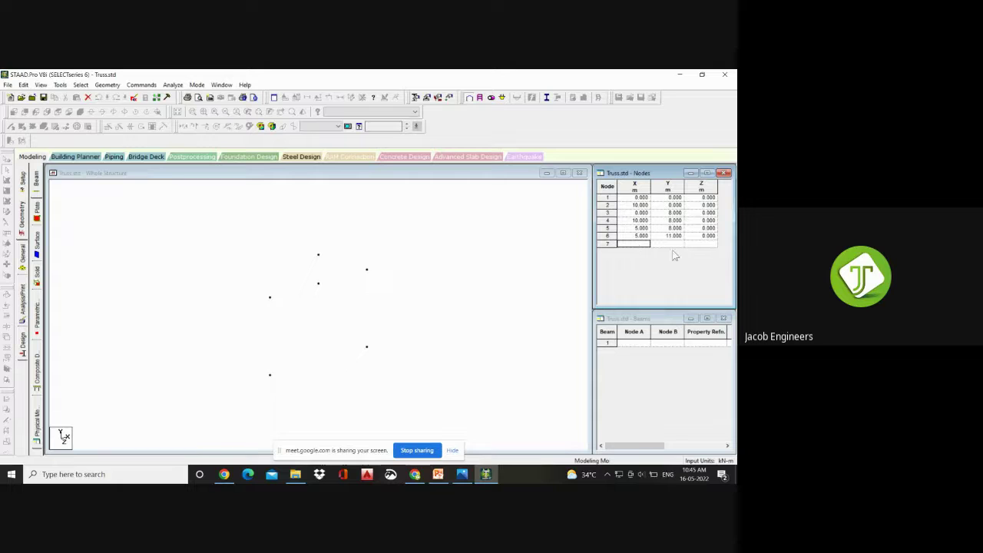
left_click(119, 228)
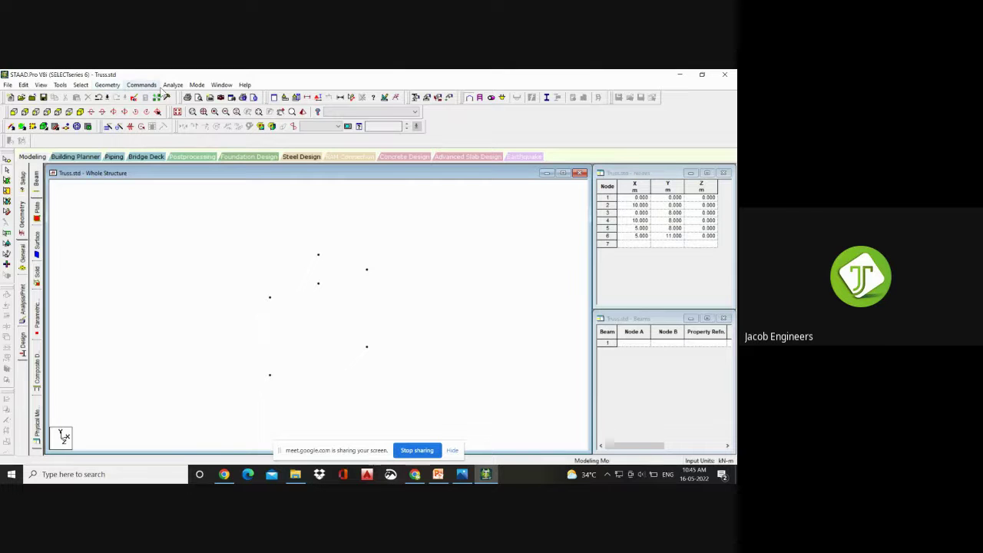
left_click(37, 158)
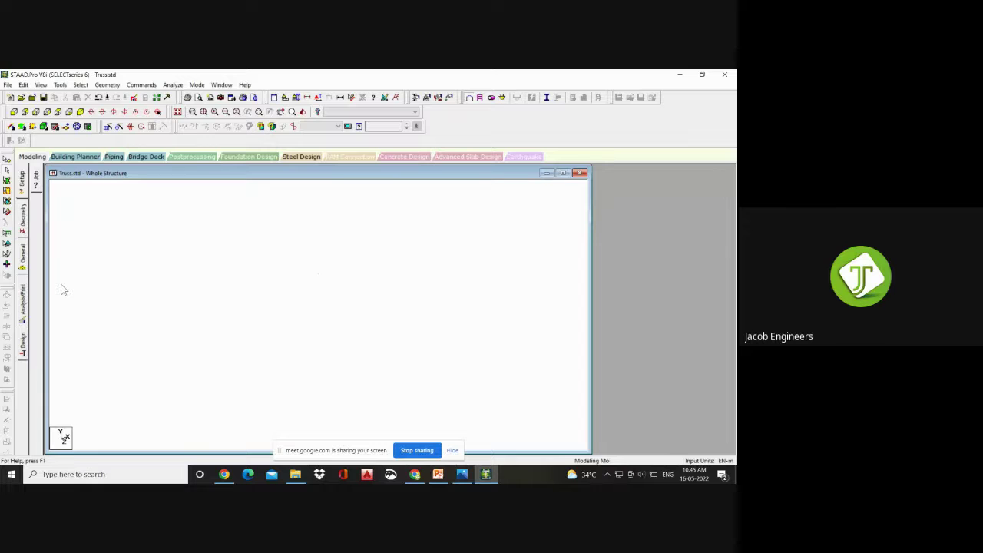
left_click(107, 84)
mouse_move(123, 128)
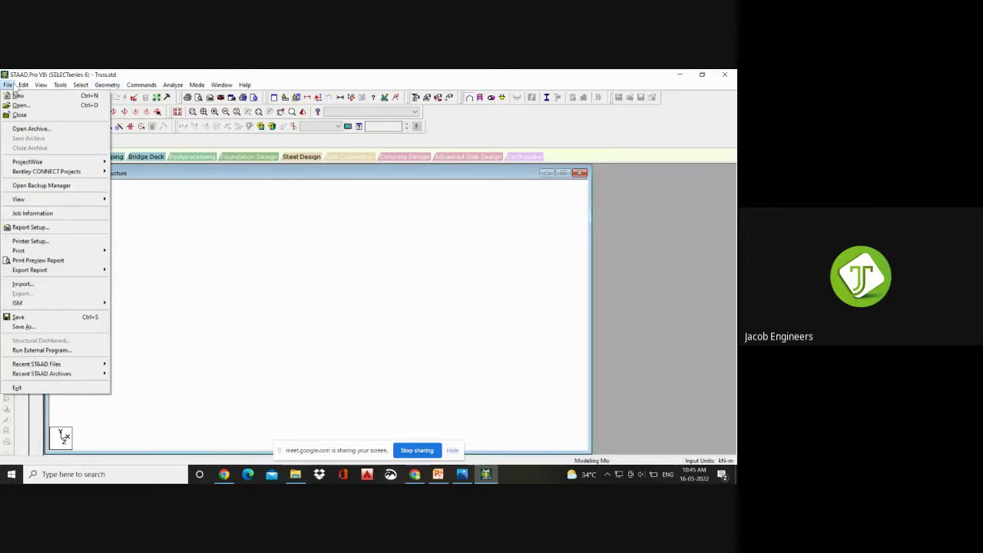
mouse_move(40, 89)
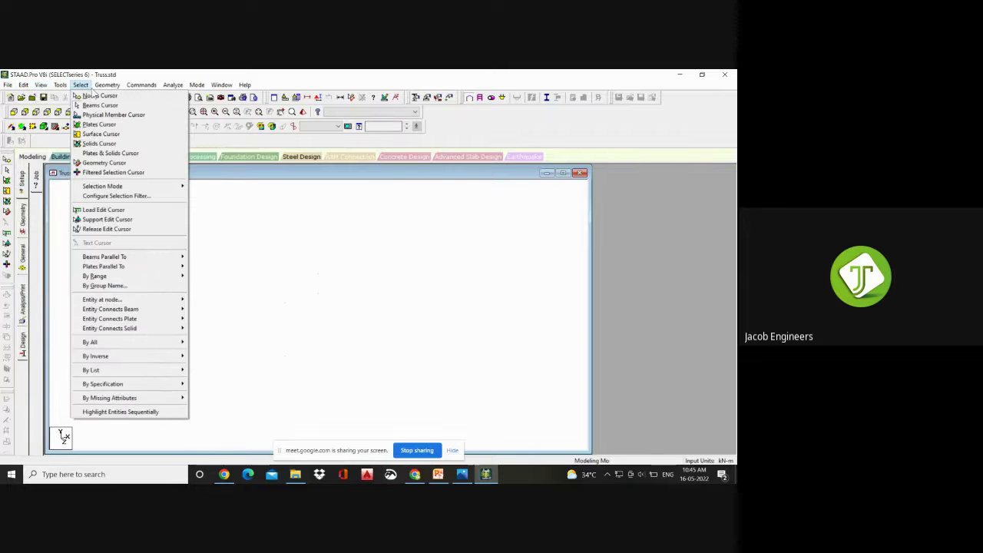
mouse_move(131, 89)
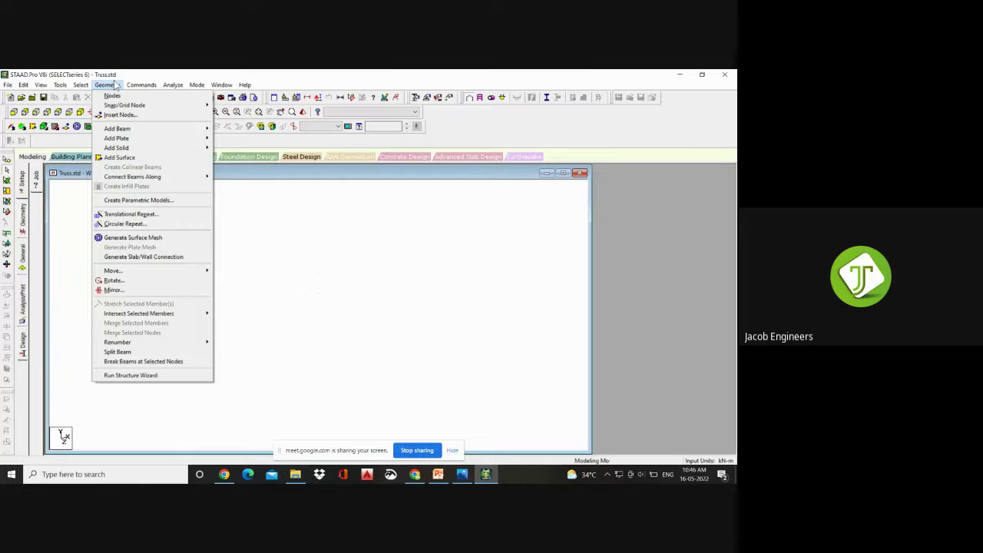
left_click(23, 222)
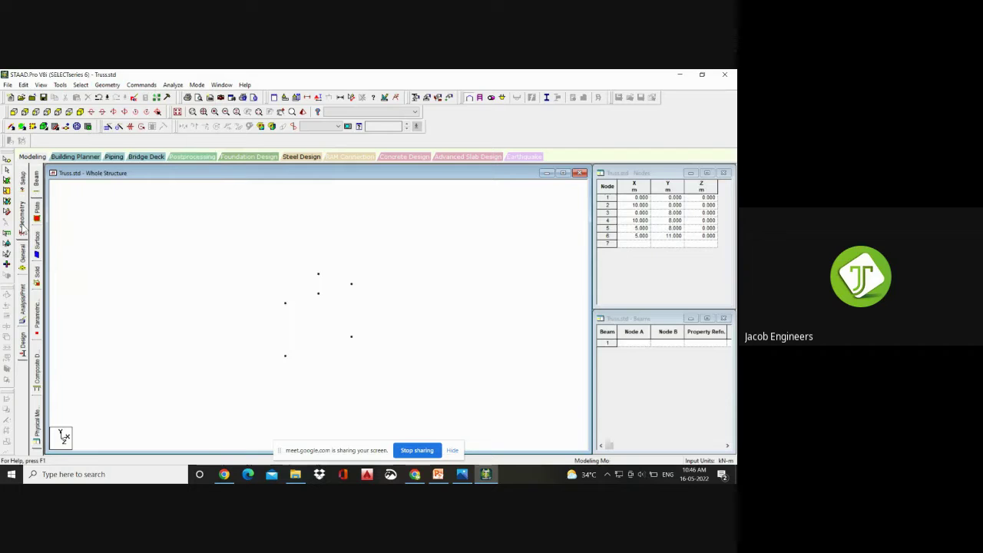
left_click(23, 228)
- Accept the auto save and save the modified structure
left_click(109, 85)
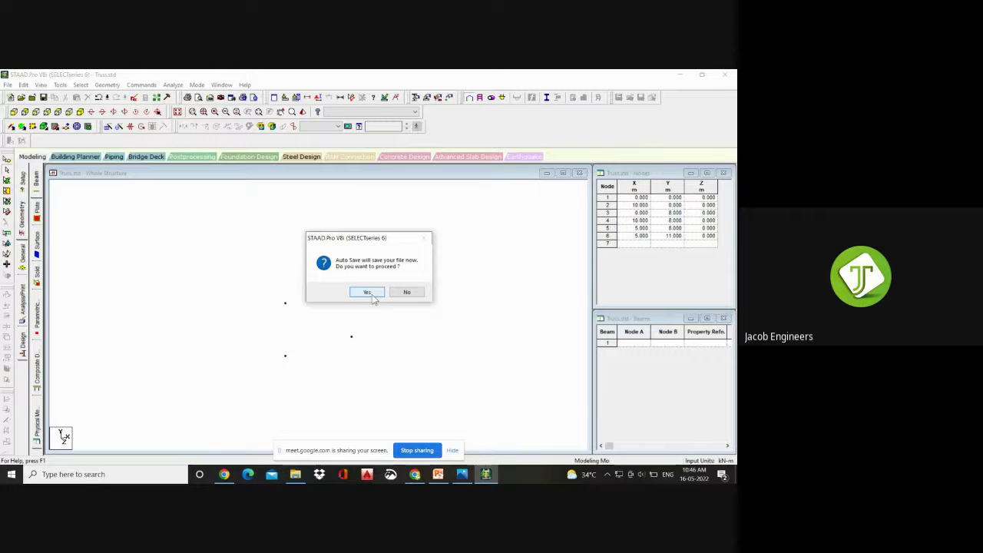
left_click(372, 293)
left_click(315, 283)
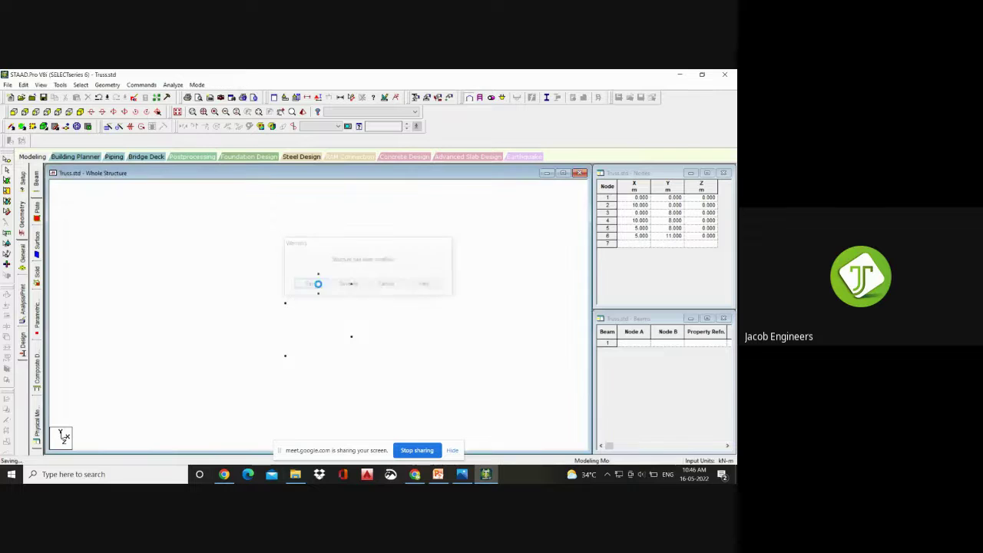
- Add the two column beams from point to point, joining node 1 to node 3 and node 2 to node 4
left_click(107, 85)
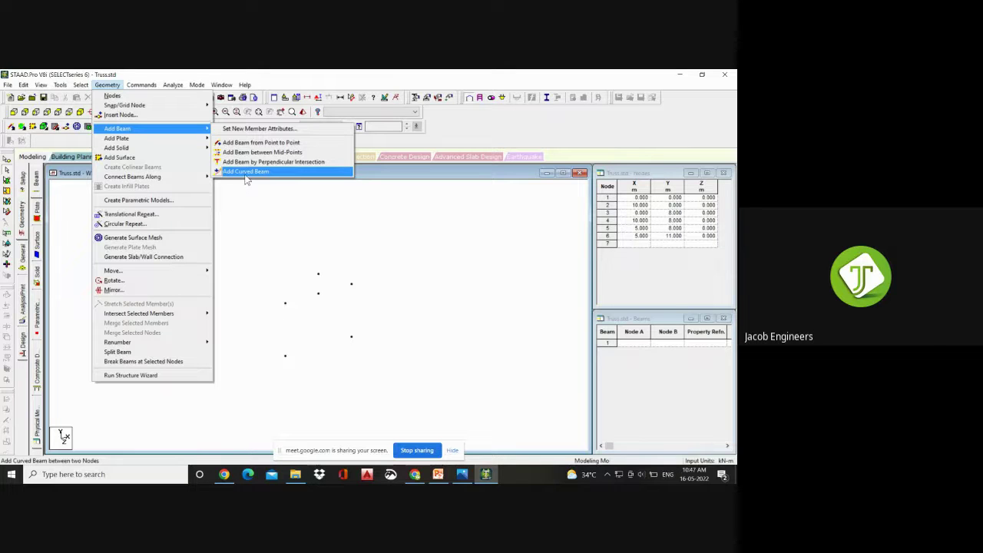
left_click(268, 143)
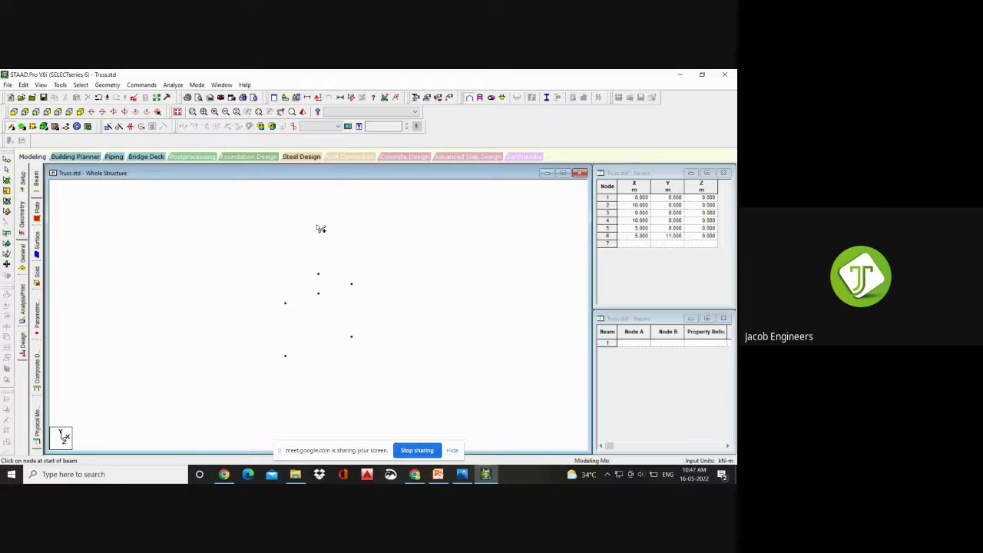
left_click(285, 356)
left_click(286, 357)
left_click(286, 304)
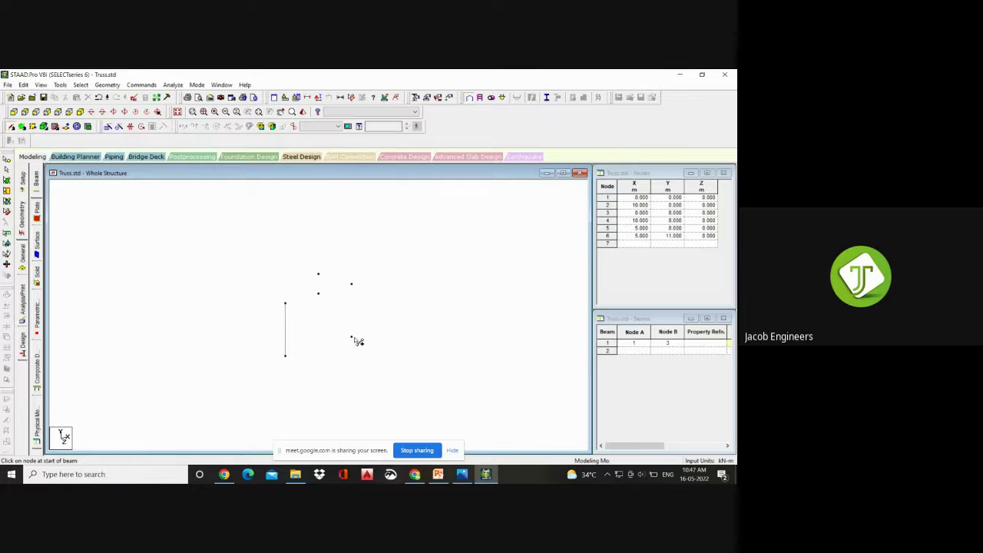
left_click_drag(353, 337, 354, 286)
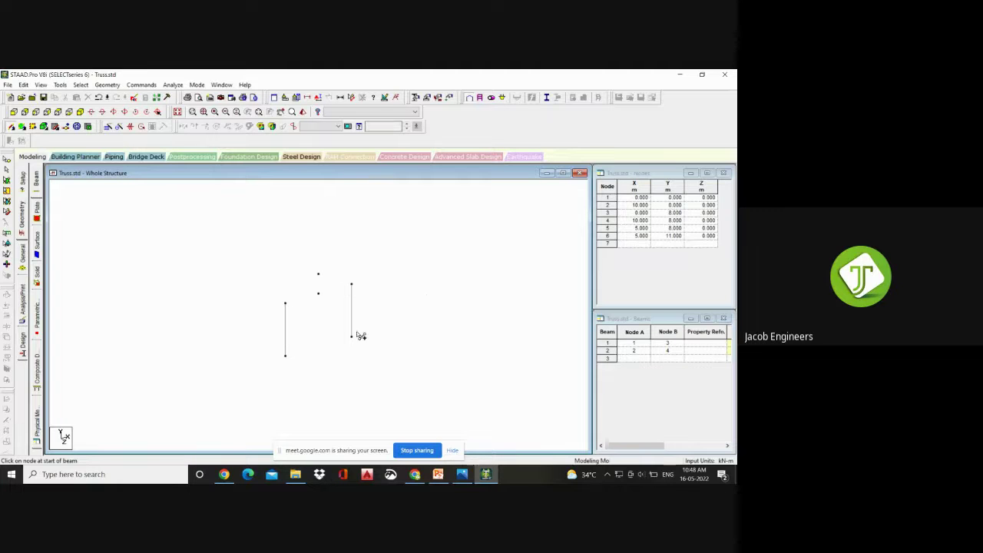
- Add the bottom chord as two beams, from node 3 to node 5 and from node 5 to node 4
left_click(285, 304)
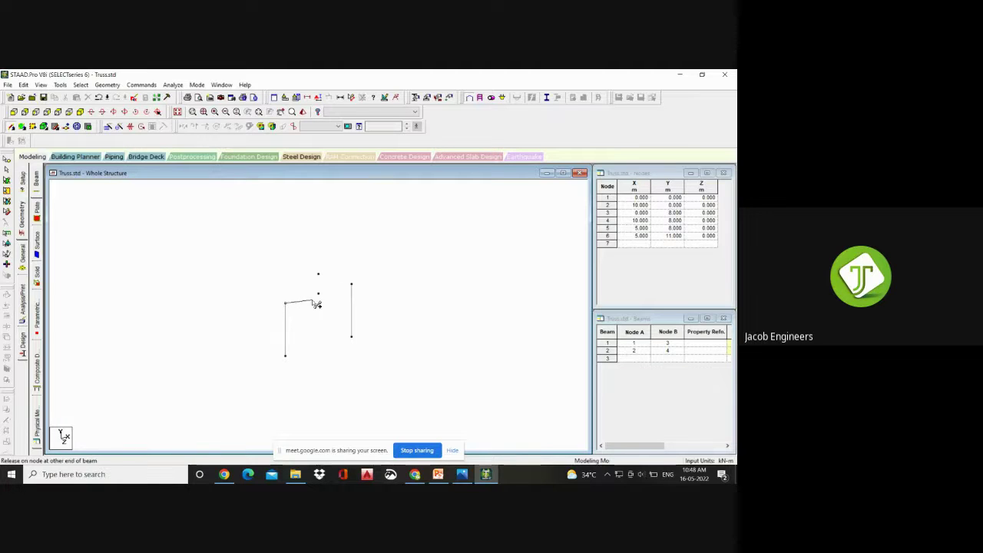
left_click(318, 293)
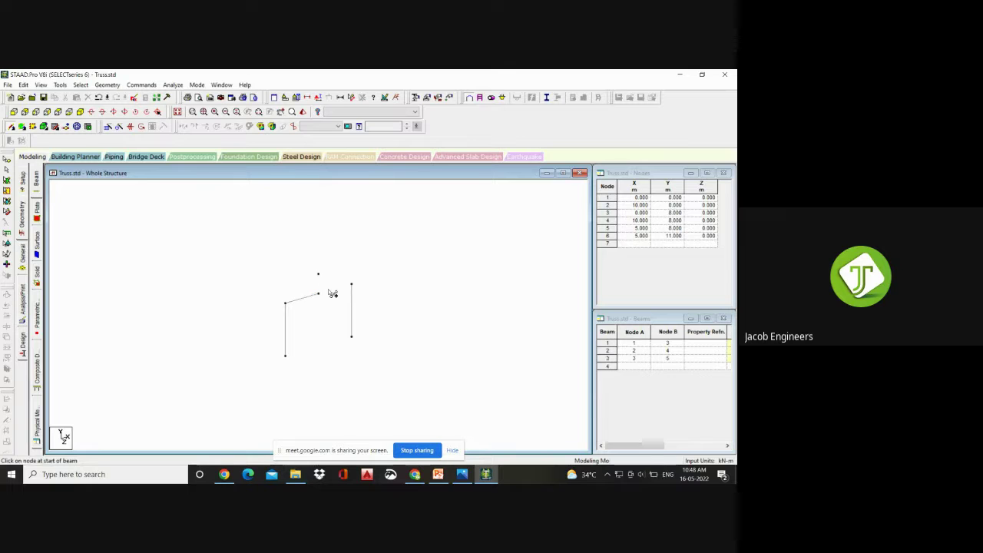
left_click(318, 294)
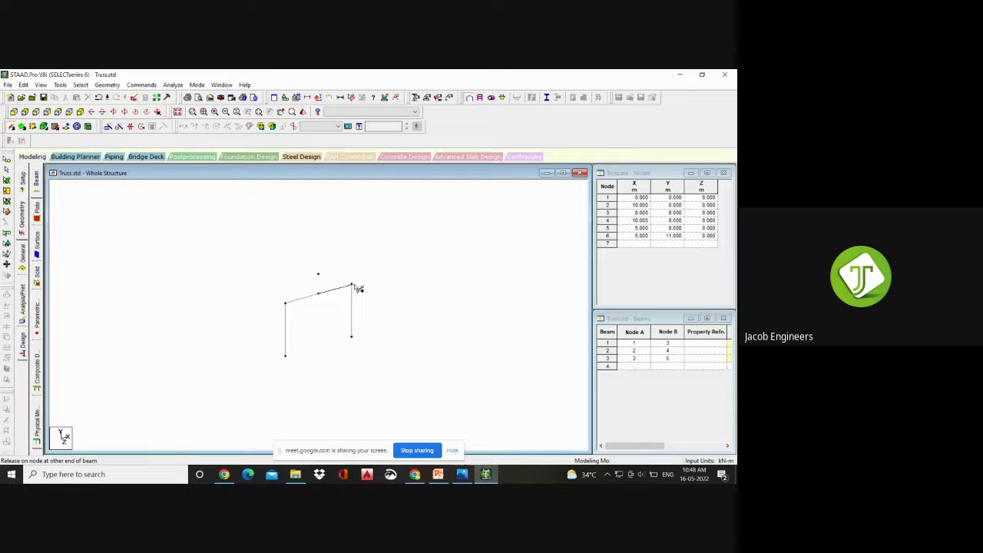
left_click(351, 285)
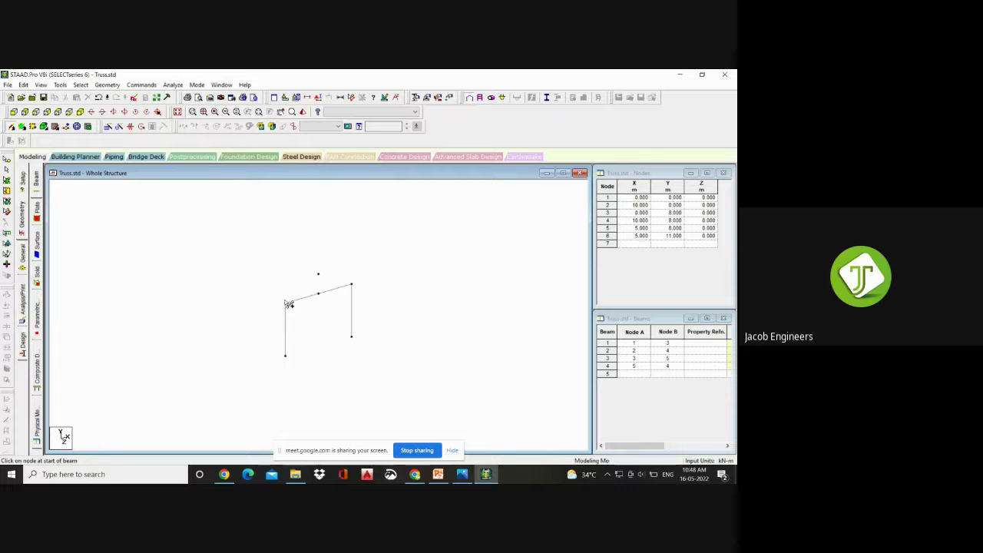
- Add the sloping beams from nodes 3 and 4 to apex node 6, plus the vertical beam from node 5 to node 6
left_click_drag(288, 303, 324, 279)
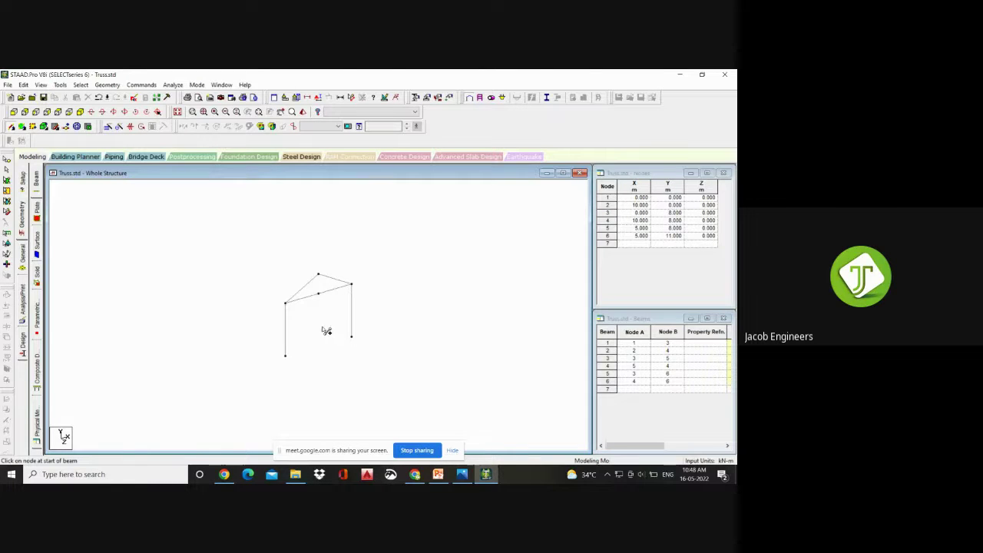
scroll(309, 299, "up", 1)
scroll(309, 299, "up", 3)
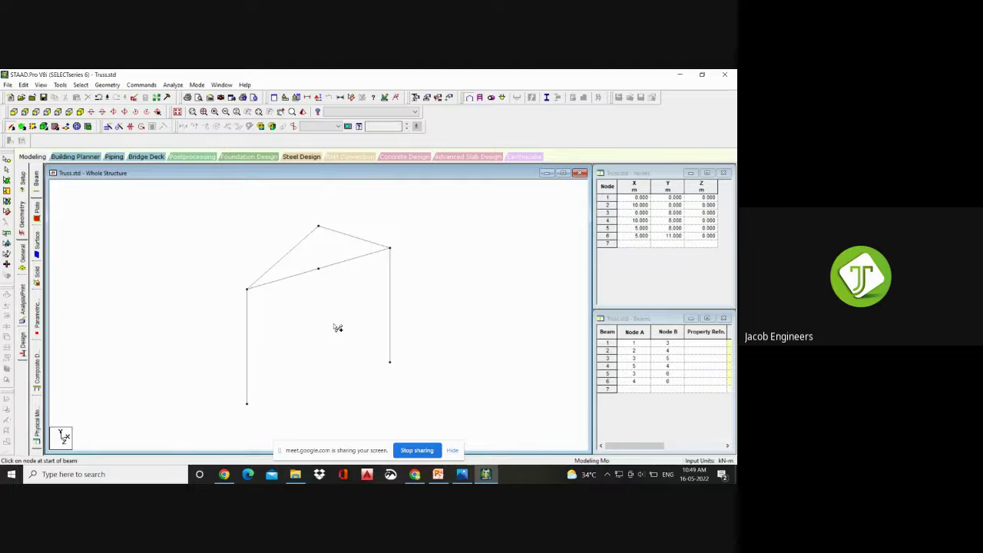
left_click(318, 269)
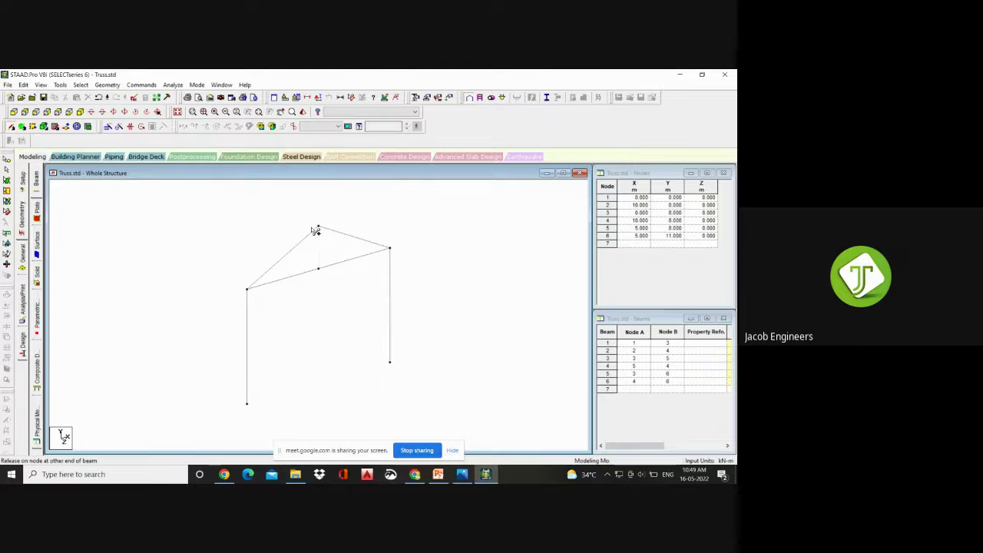
left_click(318, 227)
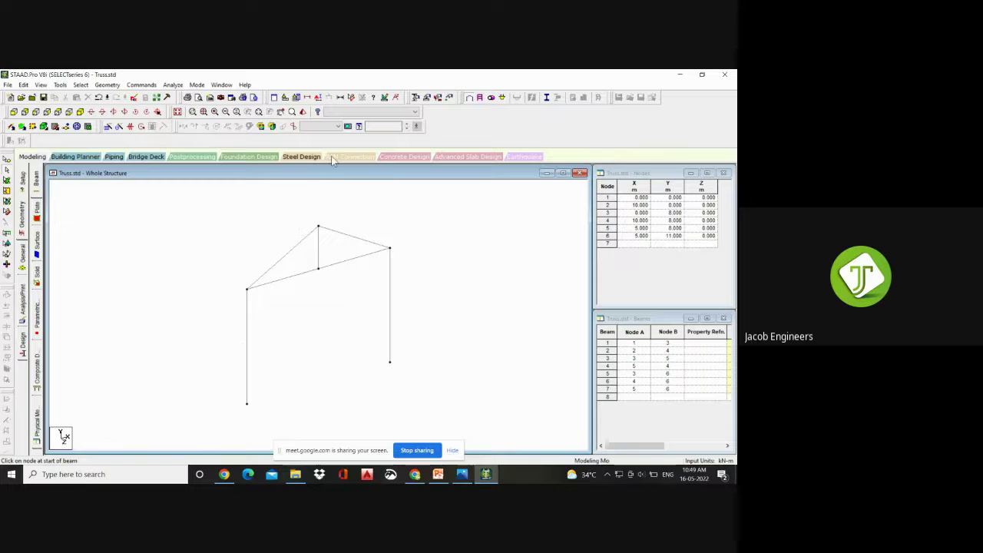
- Insert a node at the midpoint of beam 3, the bottom chord half between nodes 3 and 5
left_click(291, 277)
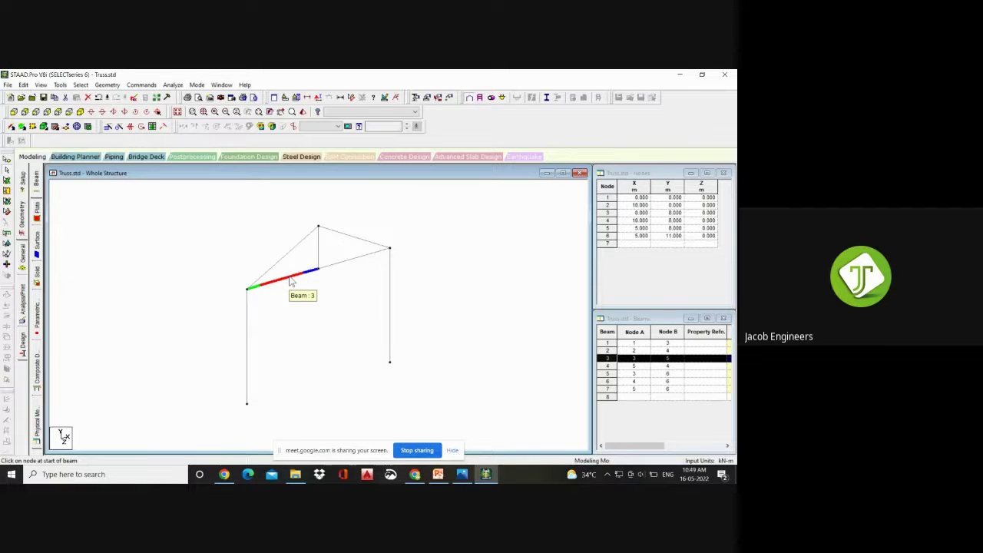
right_click(292, 282)
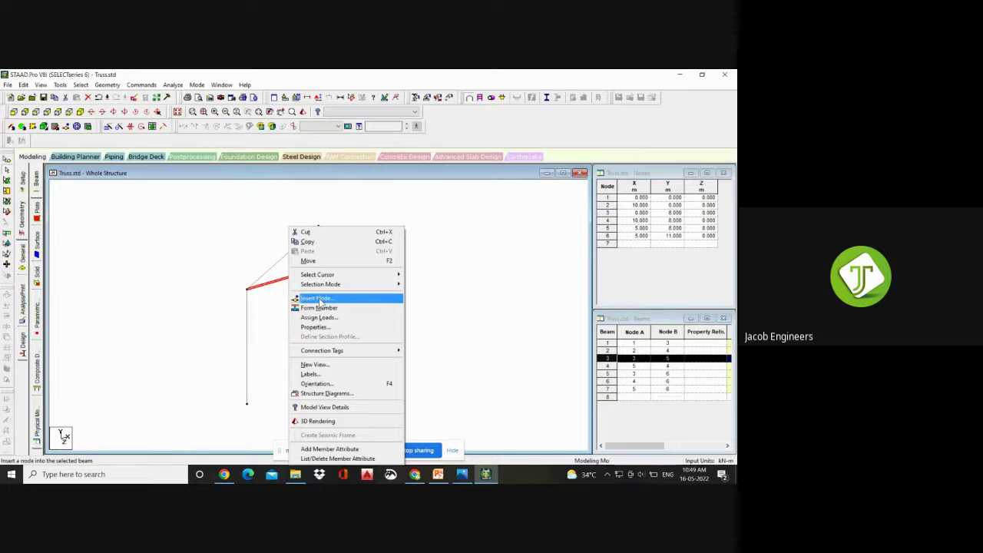
left_click(261, 291)
right_click(278, 286)
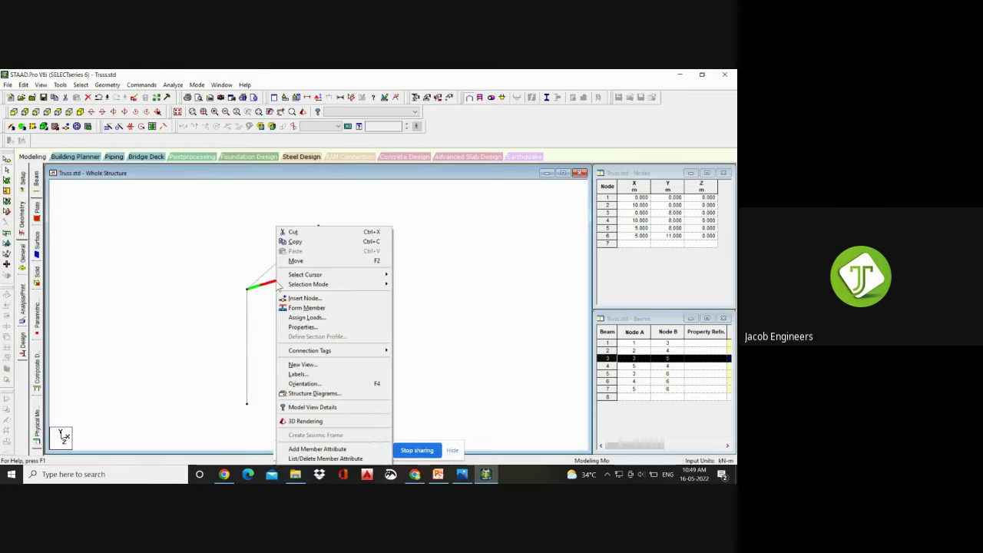
left_click(303, 299)
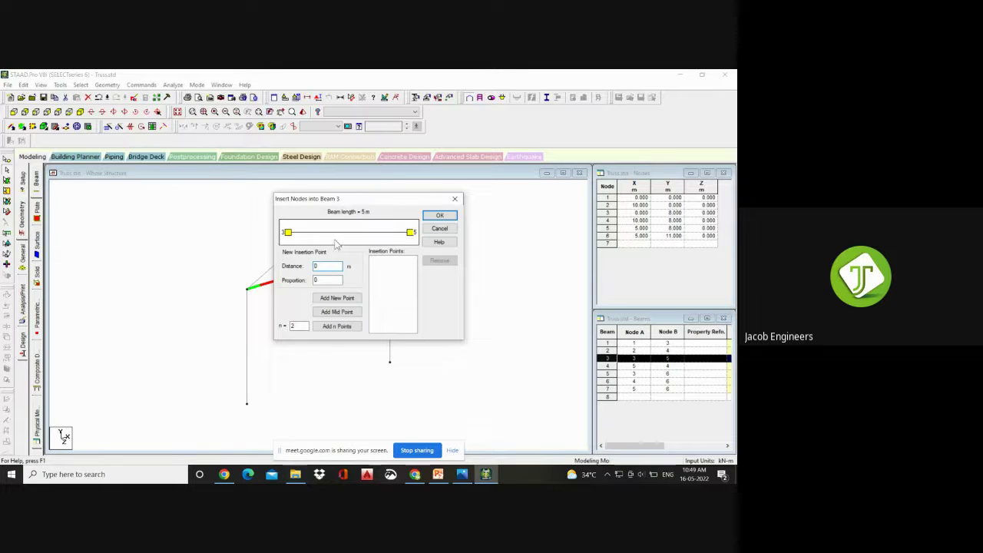
left_click_drag(352, 204, 530, 167)
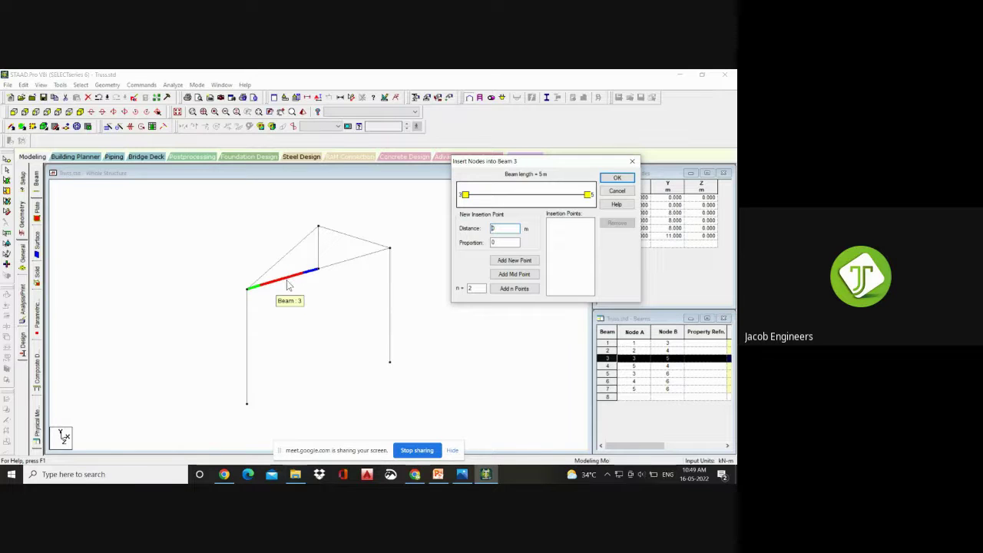
left_click(508, 275)
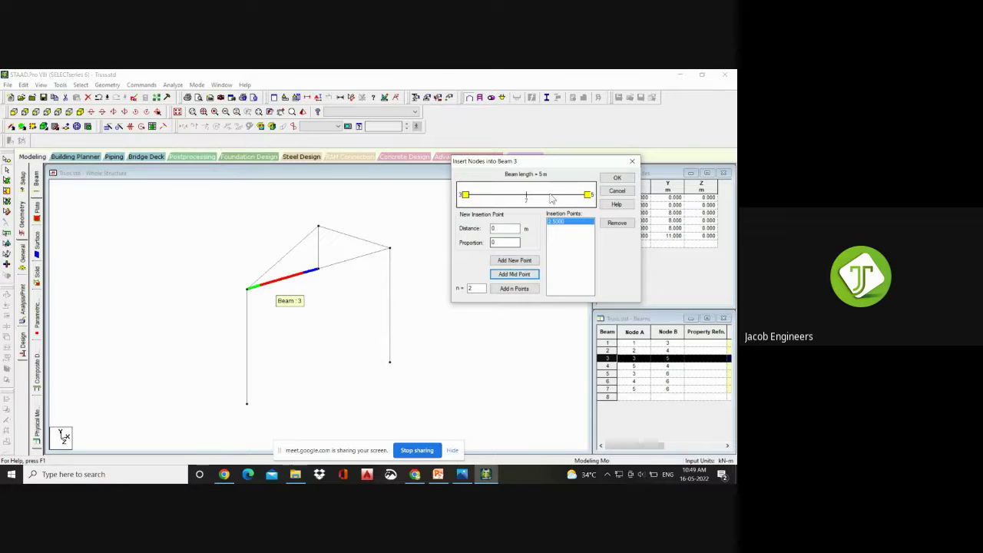
left_click(616, 178)
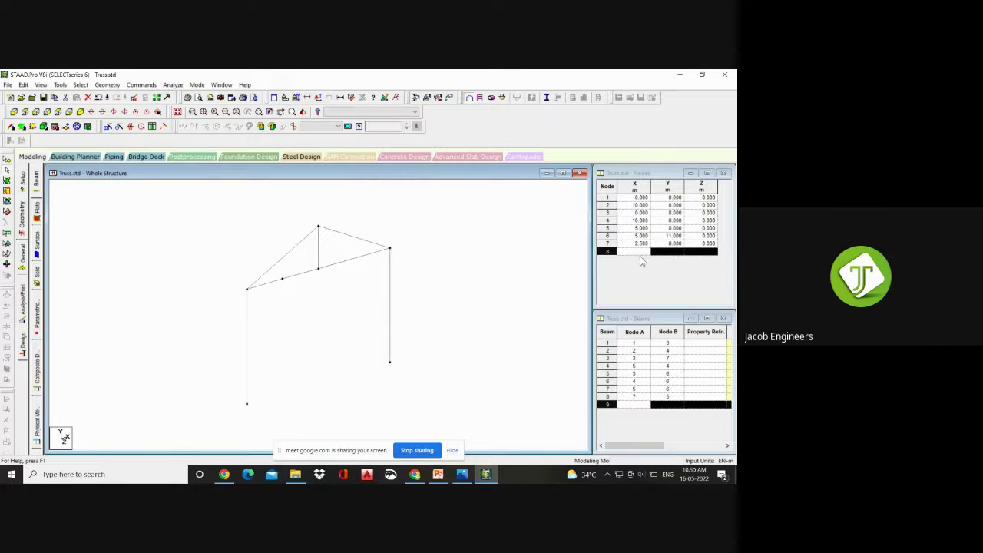
- Insert a node at the midpoint of beam 4, the bottom chord half between nodes 5 and 4
left_click(350, 266)
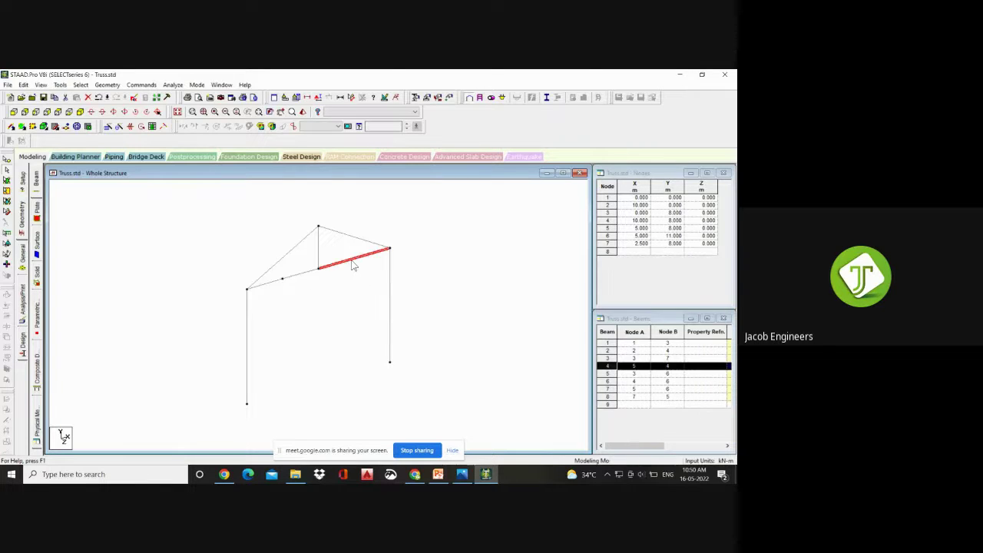
right_click(352, 261)
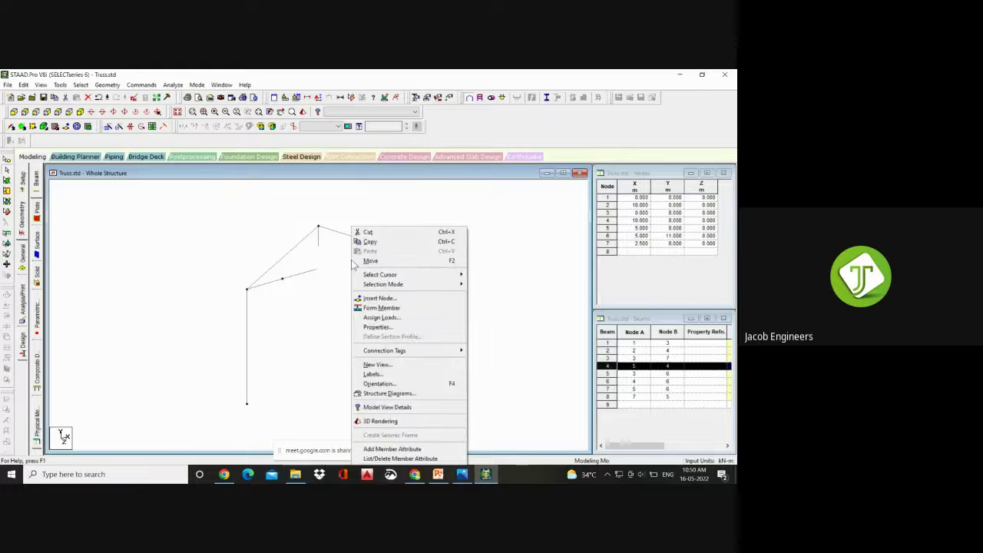
left_click(380, 298)
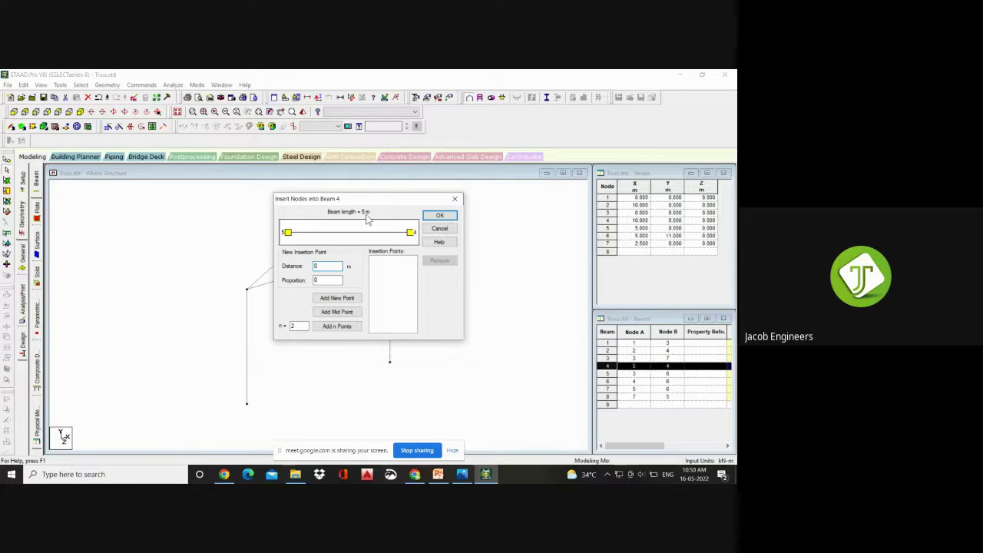
double_click(321, 267)
left_click(343, 313)
left_click(439, 215)
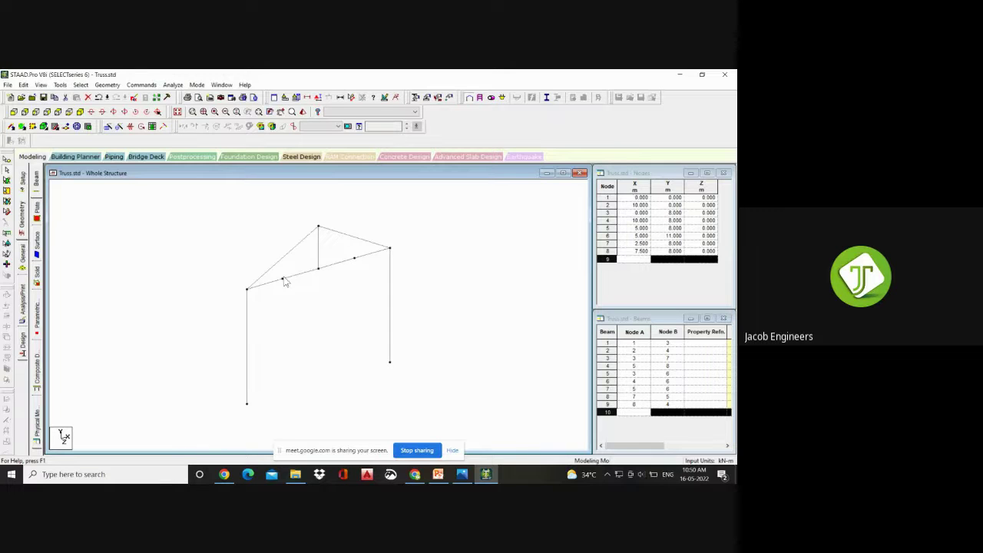
left_click(107, 85)
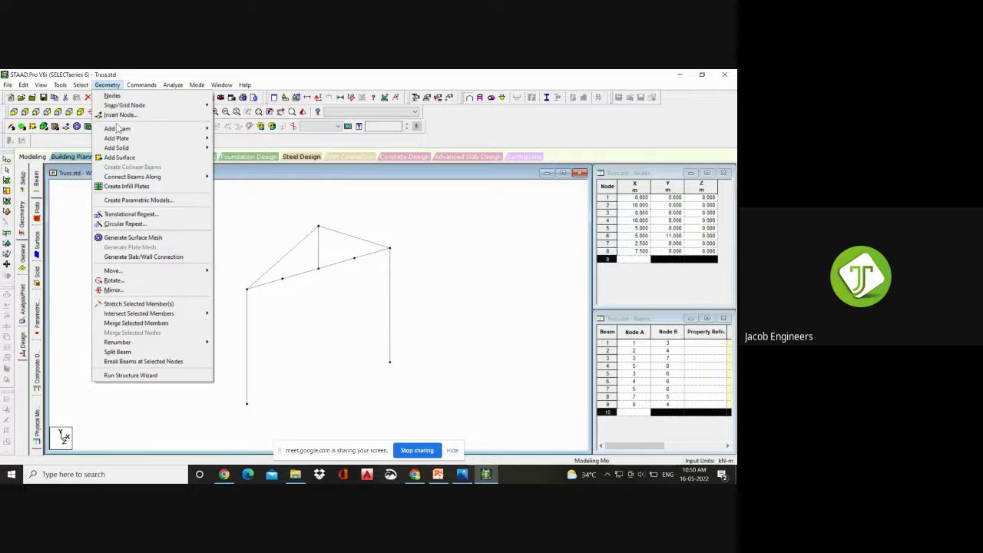
mouse_move(120, 128)
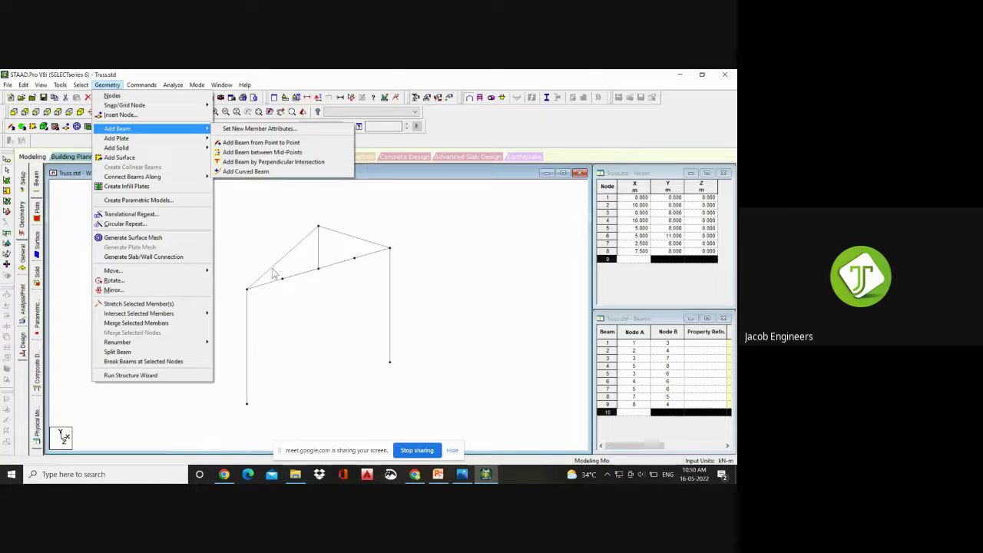
key("Escape")
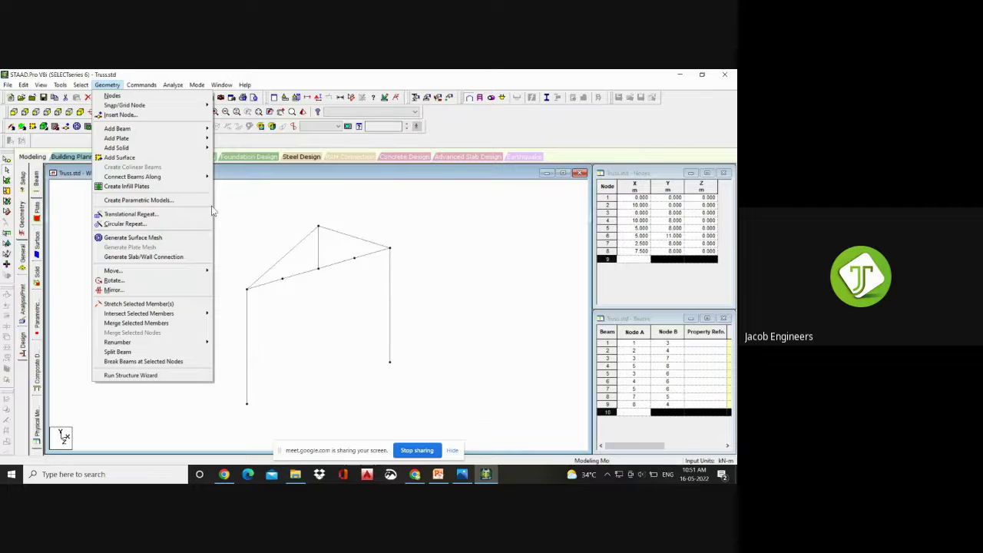
left_click(77, 220)
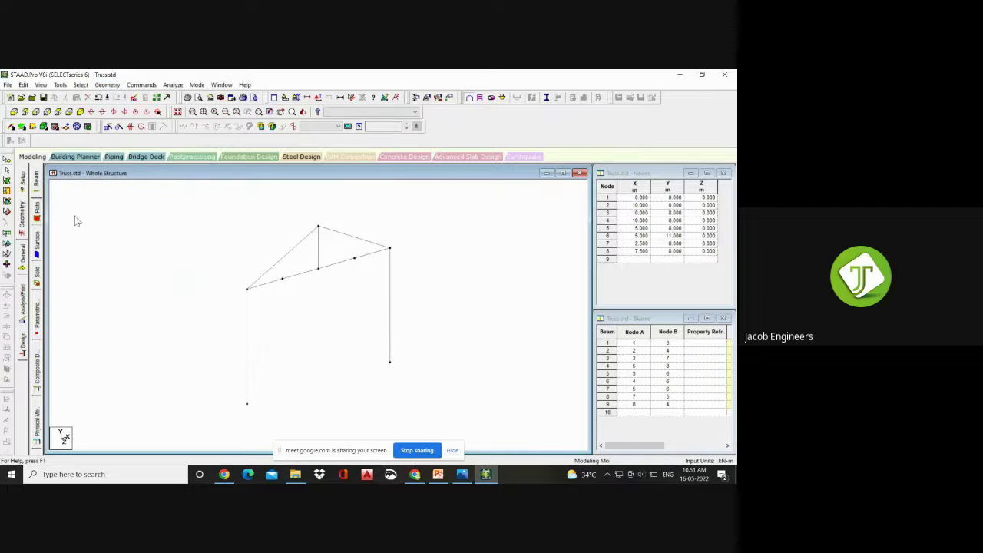
- Add a beam by perpendicular intersection from node 7 on the bottom chord to the sloping beam between nodes 3 and 6
left_click(107, 85)
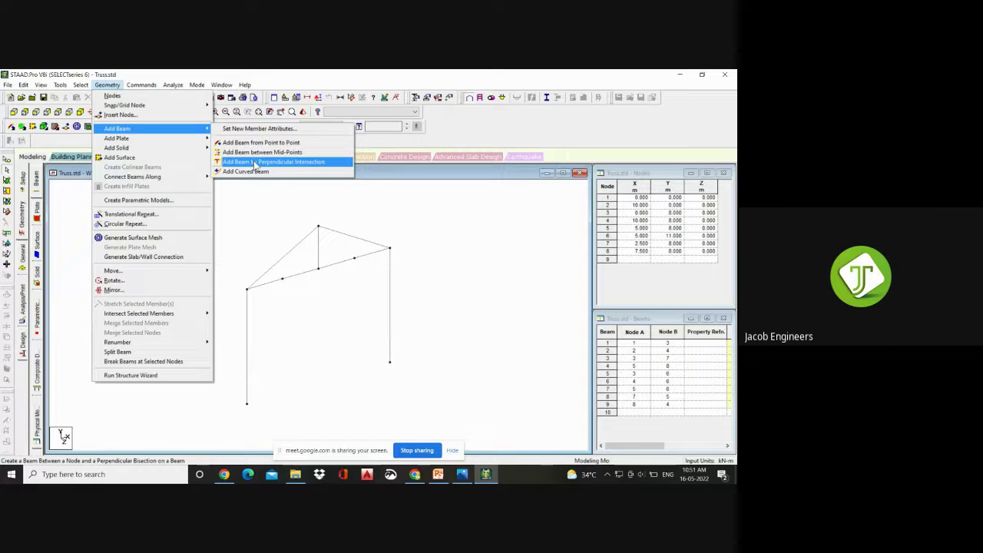
left_click(256, 163)
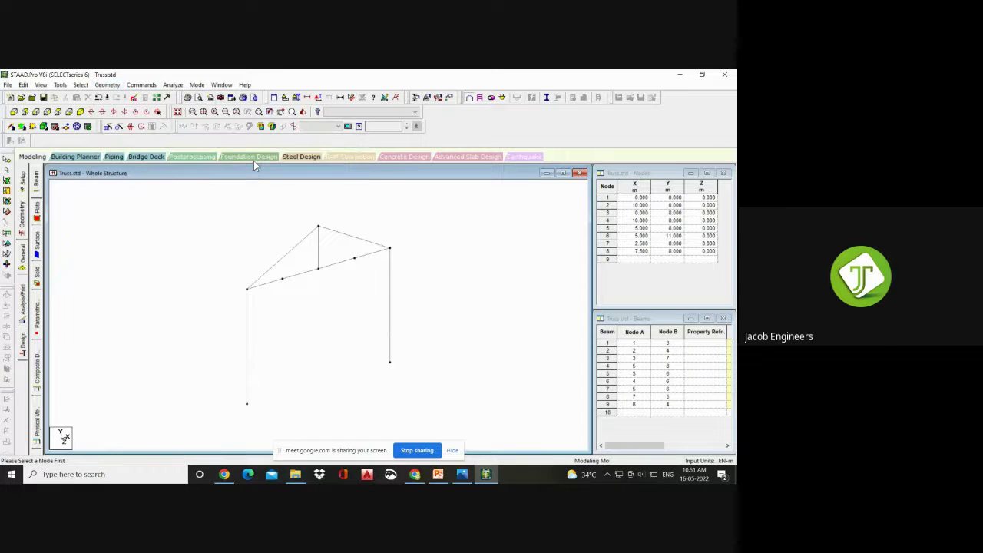
left_click(283, 280)
left_click(285, 264)
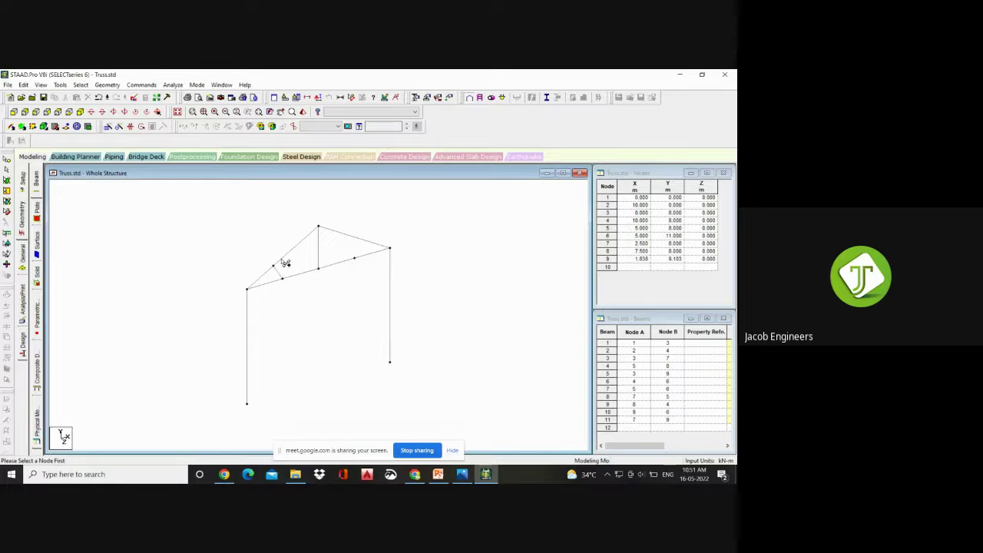
- View the frame in flat elevation and delete the perpendicular beam between nodes 7 and 9
left_click(28, 113)
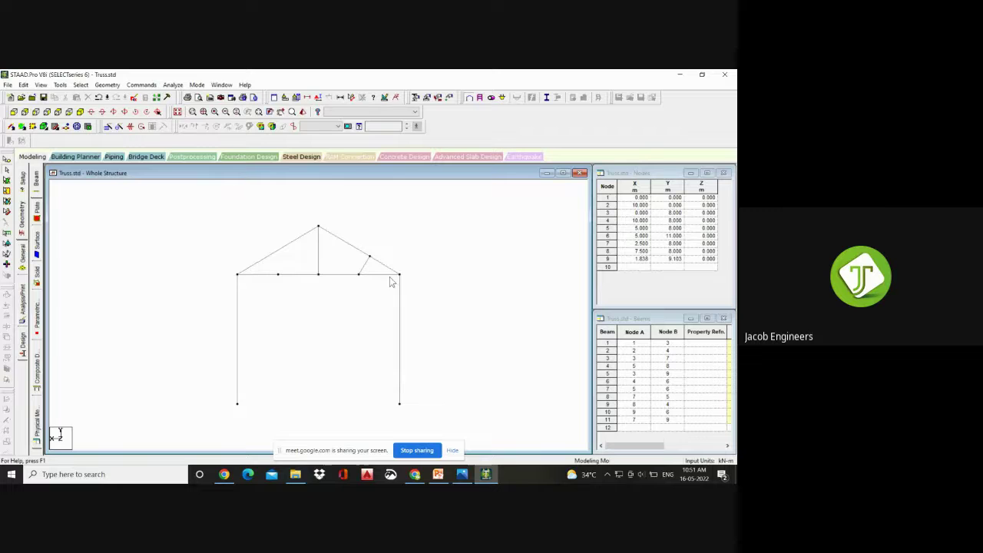
left_click(364, 270)
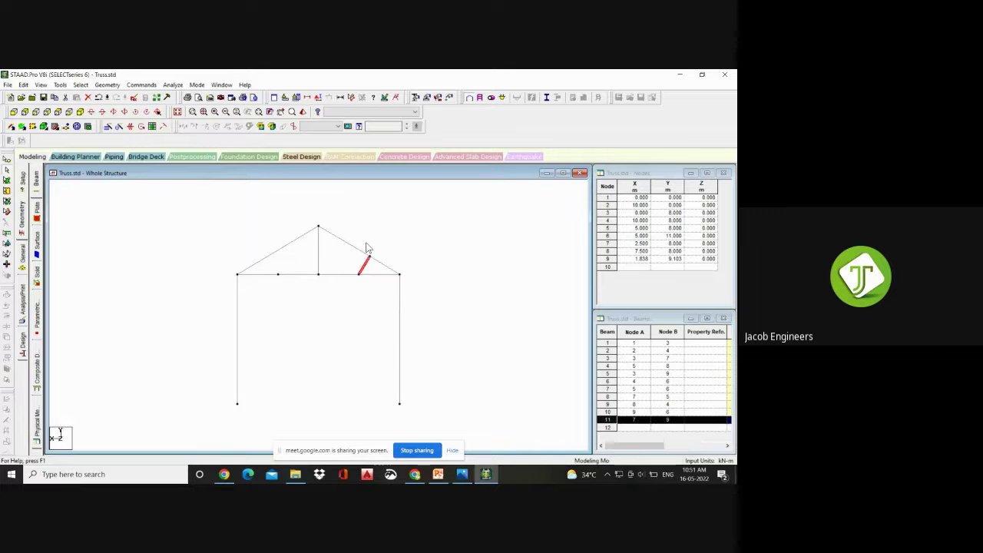
key("Delete")
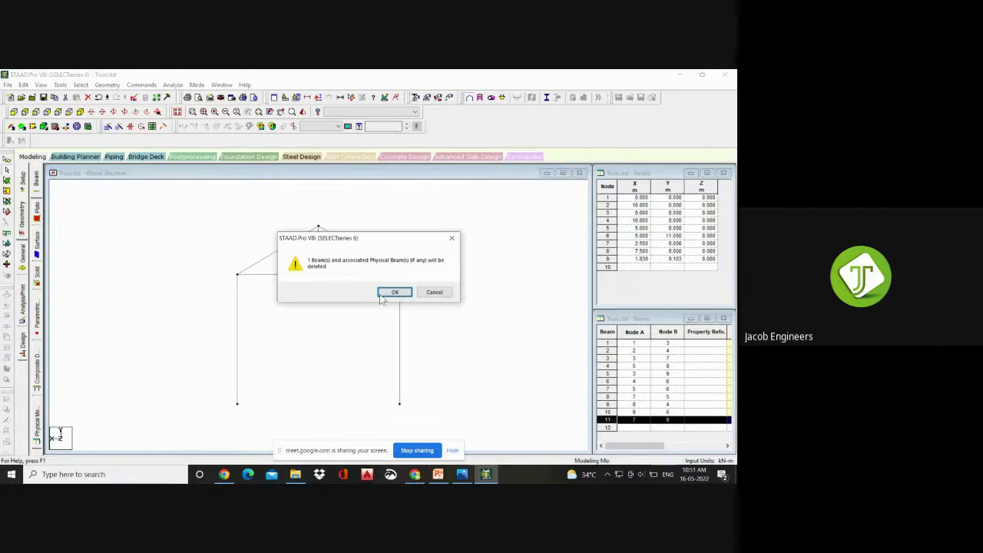
left_click(388, 292)
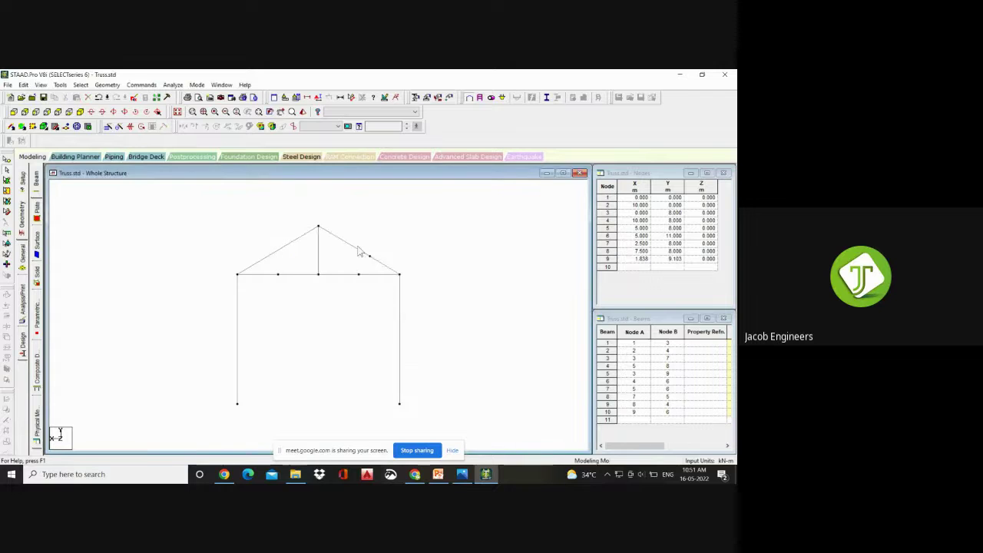
- Save the modified Truss.std structure
left_click(358, 251)
left_click(148, 233)
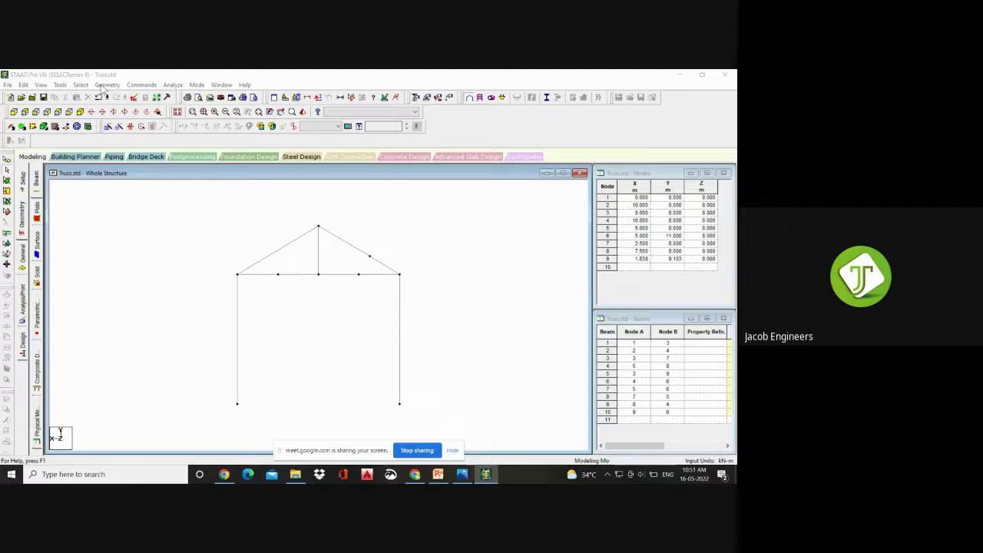
left_click(367, 292)
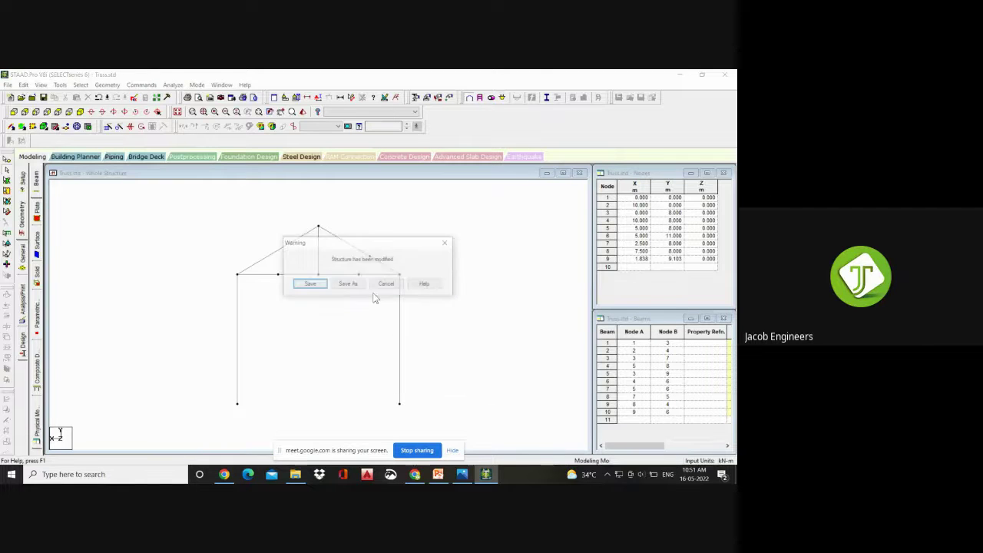
left_click(310, 286)
left_click(108, 86)
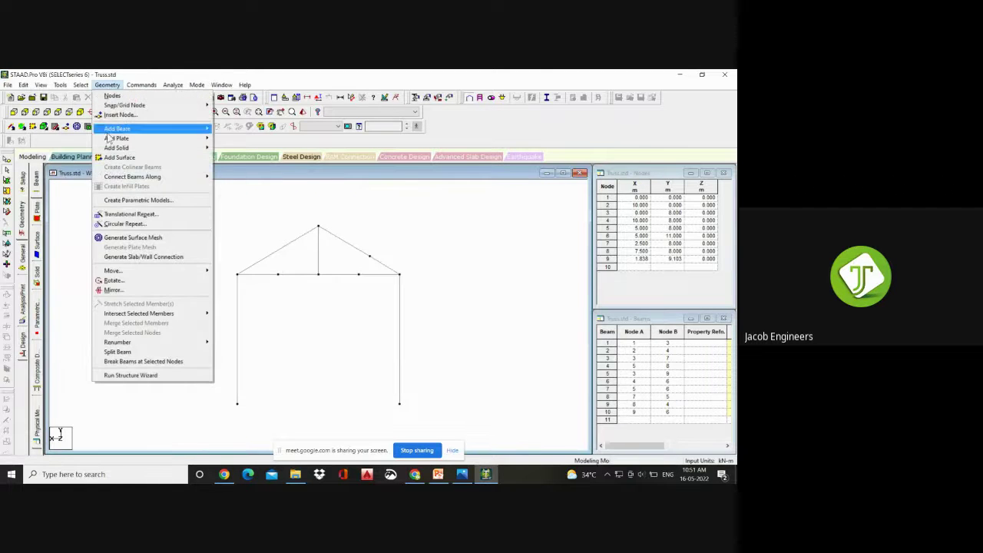
mouse_move(117, 129)
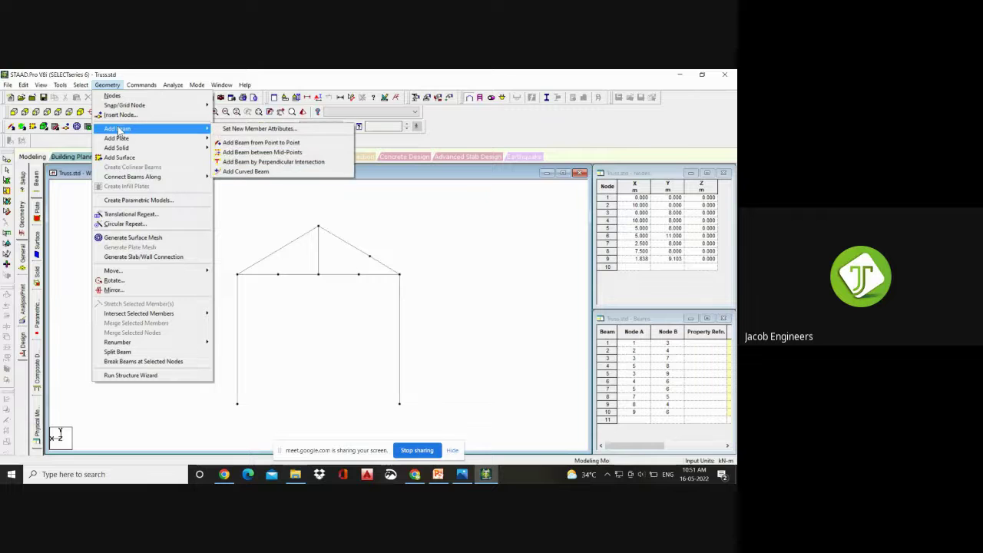
left_click(264, 153)
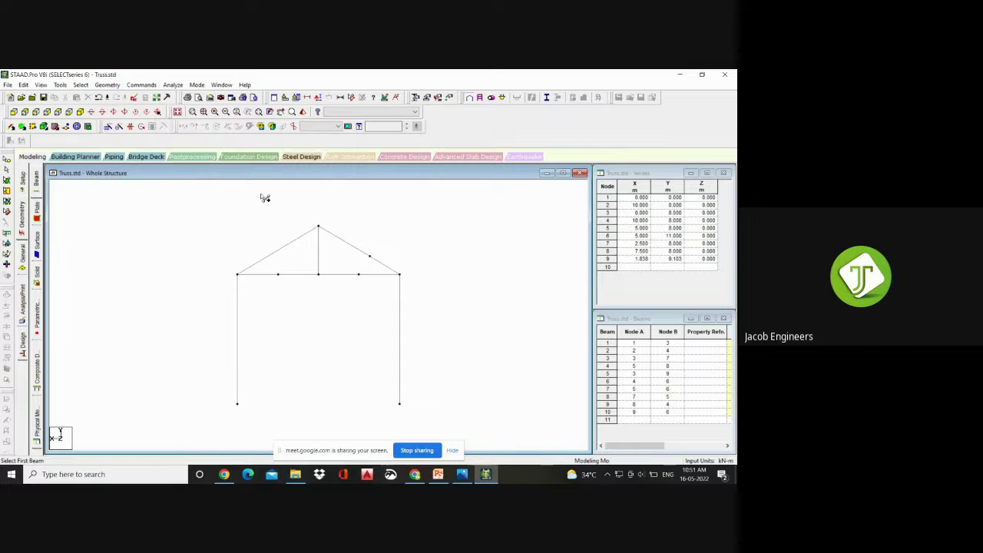
left_click(282, 276)
- Add a beam by perpendicular intersection from node 8 on the bottom chord to the sloping beam between nodes 4 and 6
left_click(107, 85)
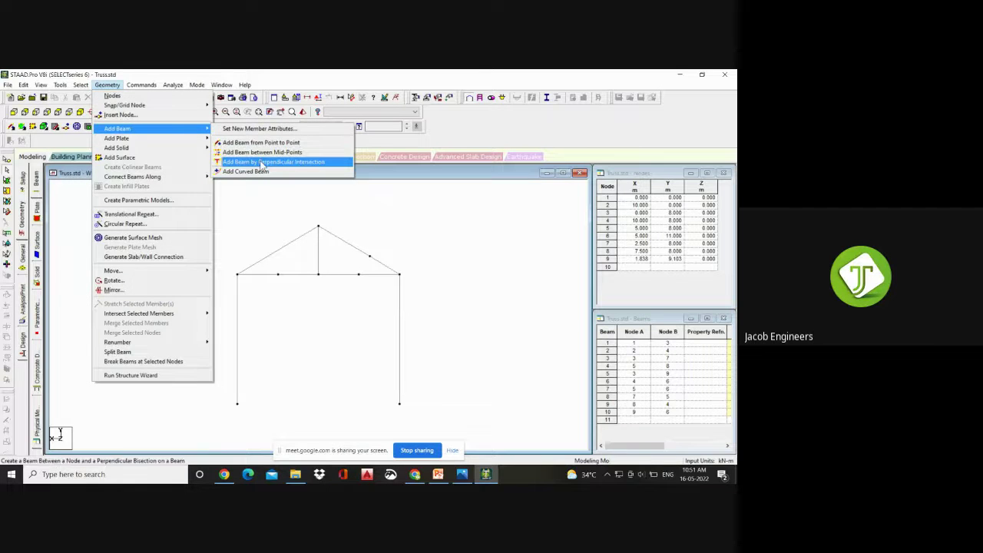
left_click(262, 164)
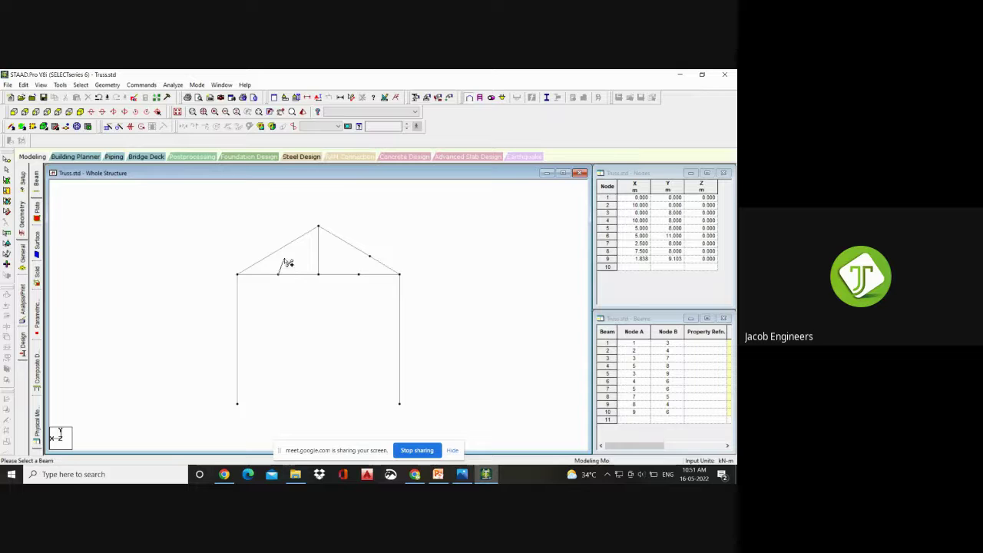
left_click(283, 254)
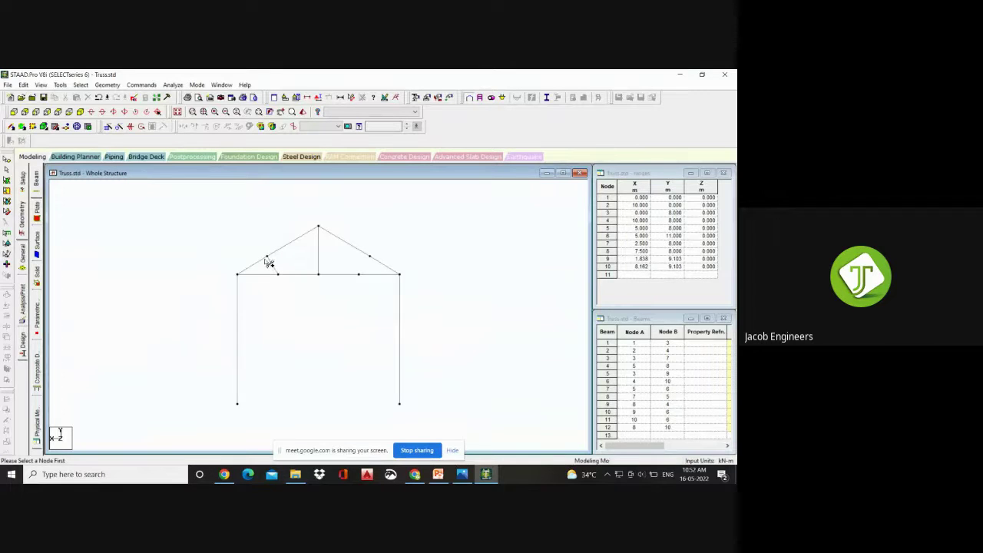
left_click(278, 274)
- Undo the perpendicular beam from node 8 and the extra intersection nodes that split the two sloping beams
key("ctrl+z")
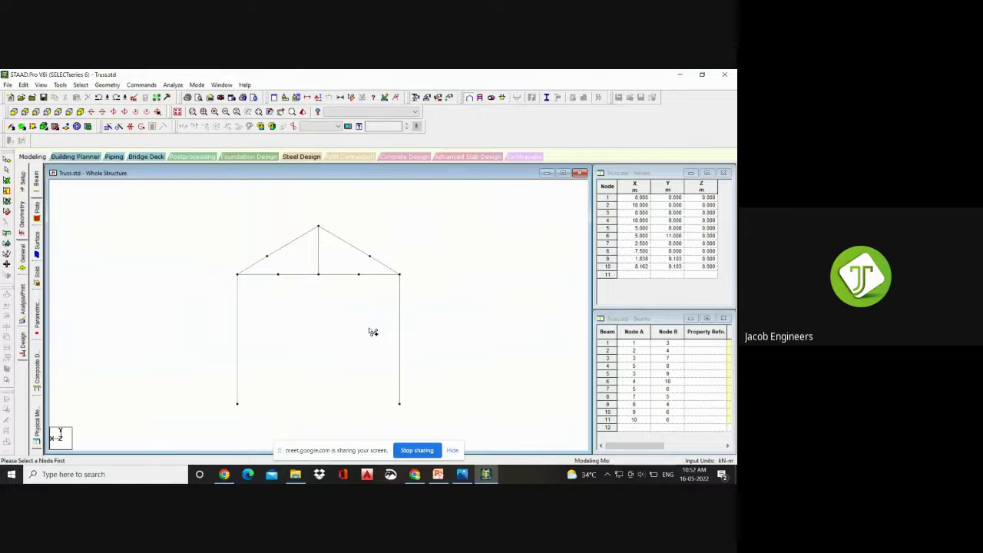
key("ctrl+z")
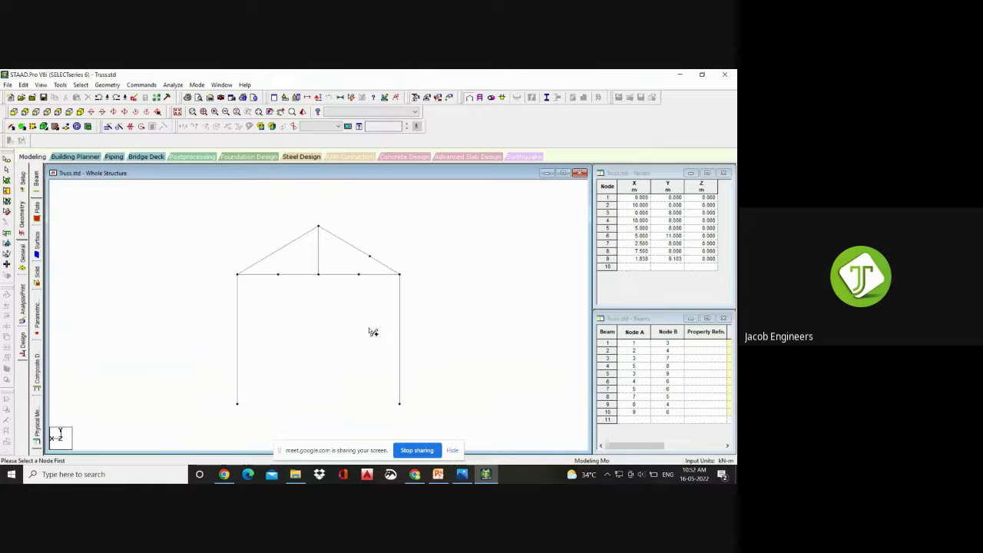
key("ctrl+z")
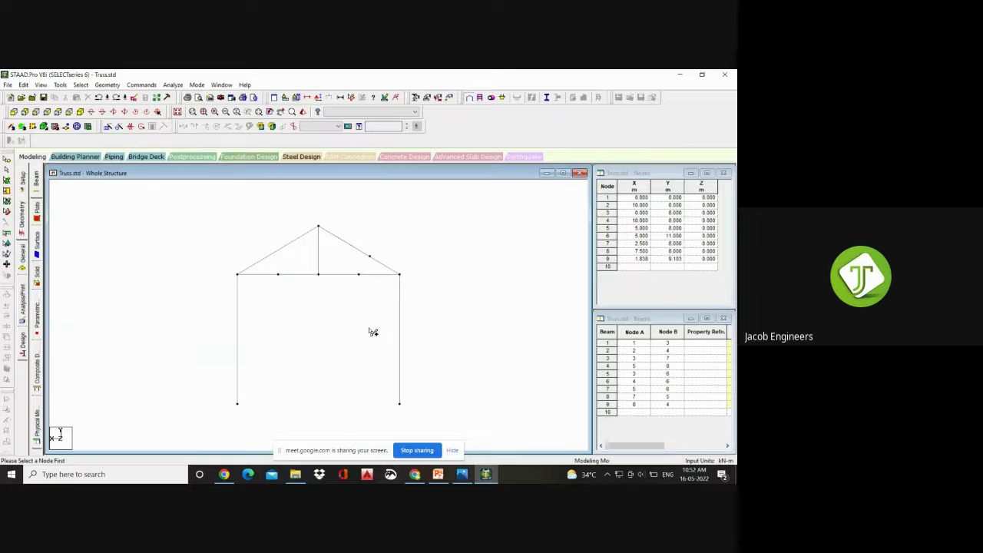
key("ctrl+z")
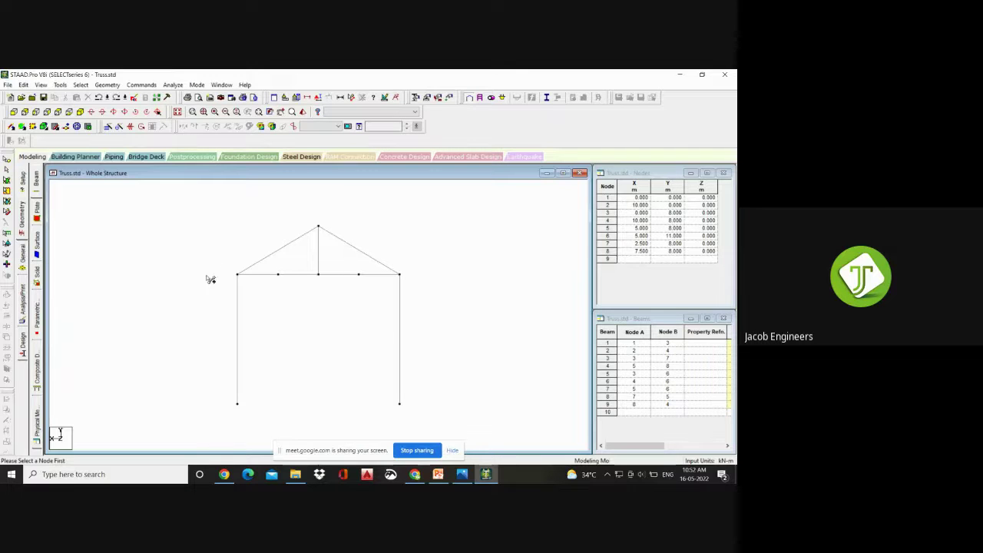
- Insert a node at the midpoint of beam 6, the sloping beam between nodes 4 and 6
double_click(277, 256)
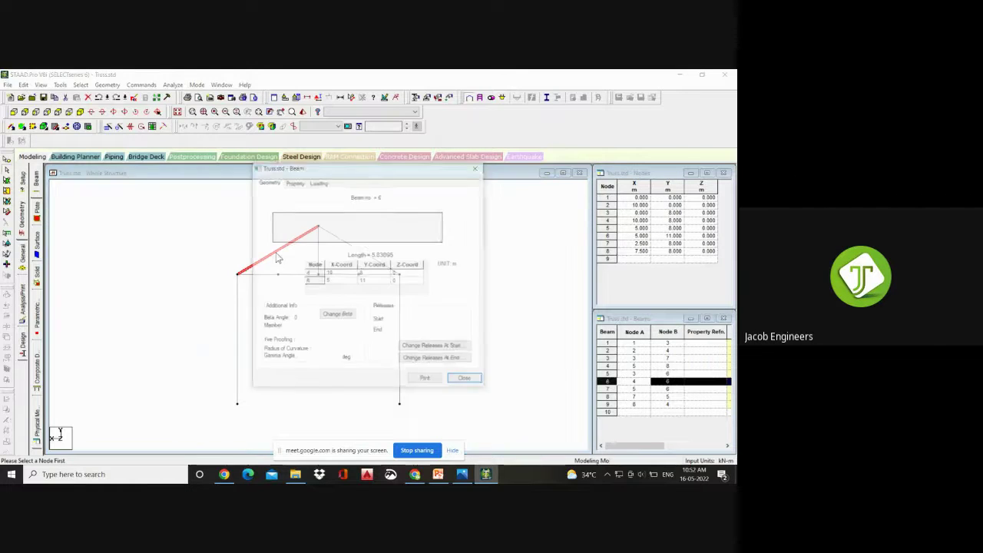
left_click(467, 381)
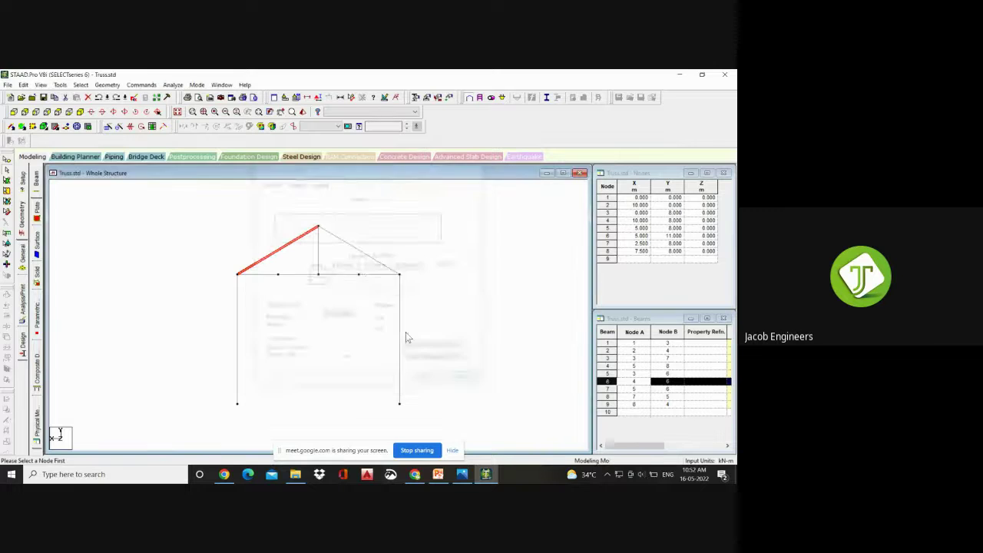
right_click(279, 254)
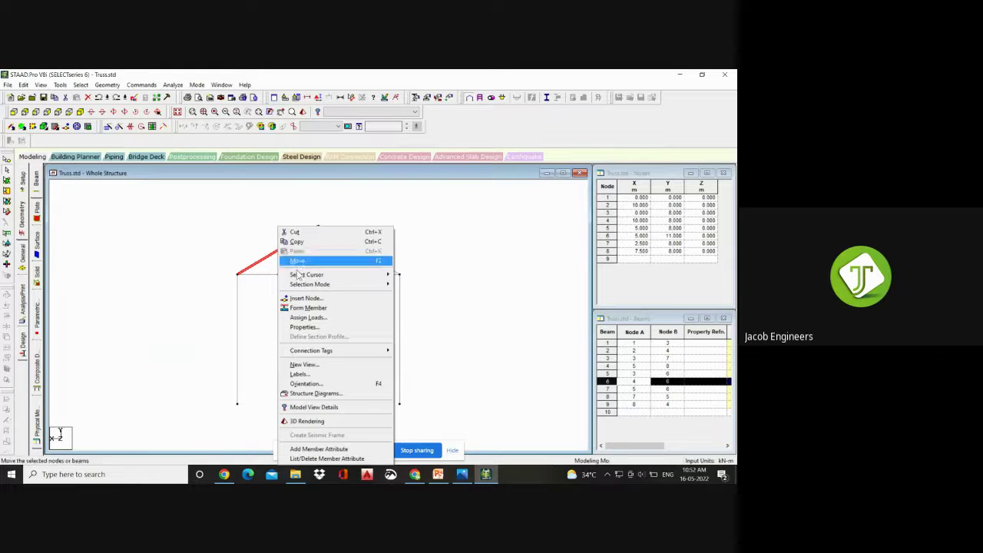
left_click(317, 299)
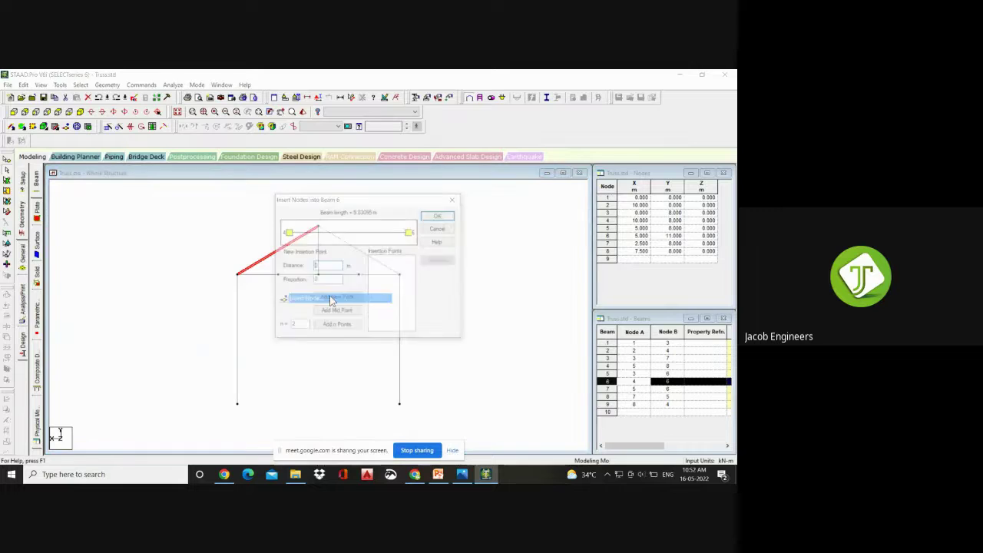
left_click(444, 215)
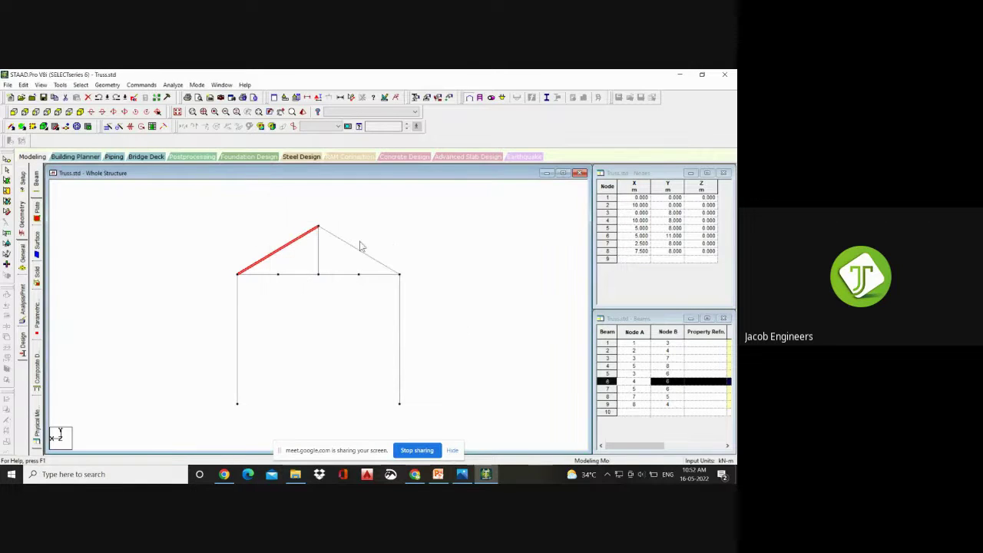
right_click(278, 226)
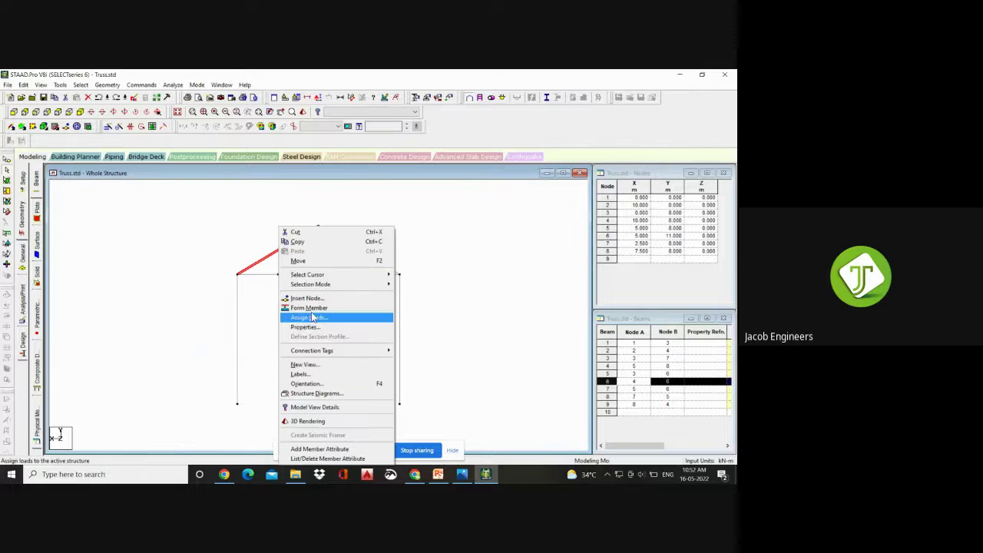
left_click(342, 299)
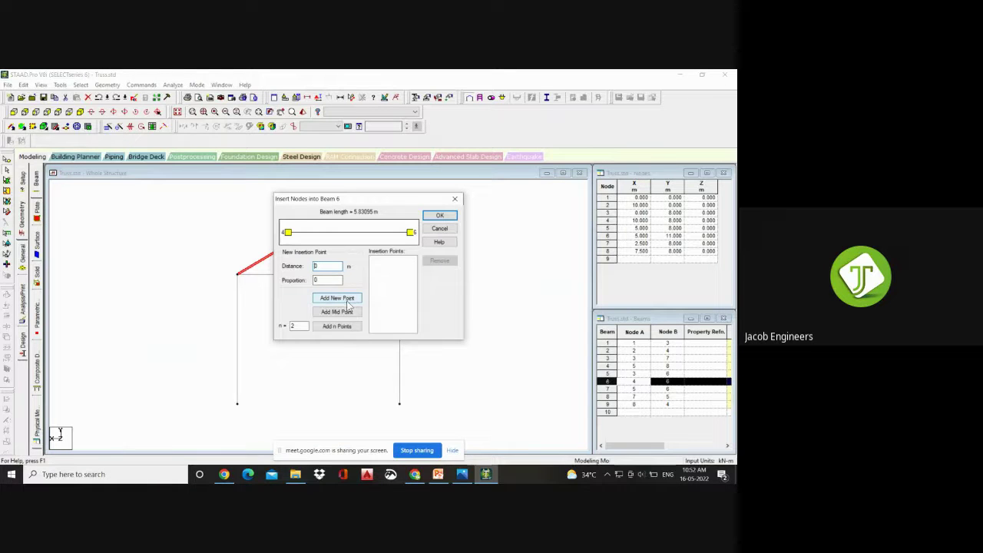
left_click(347, 312)
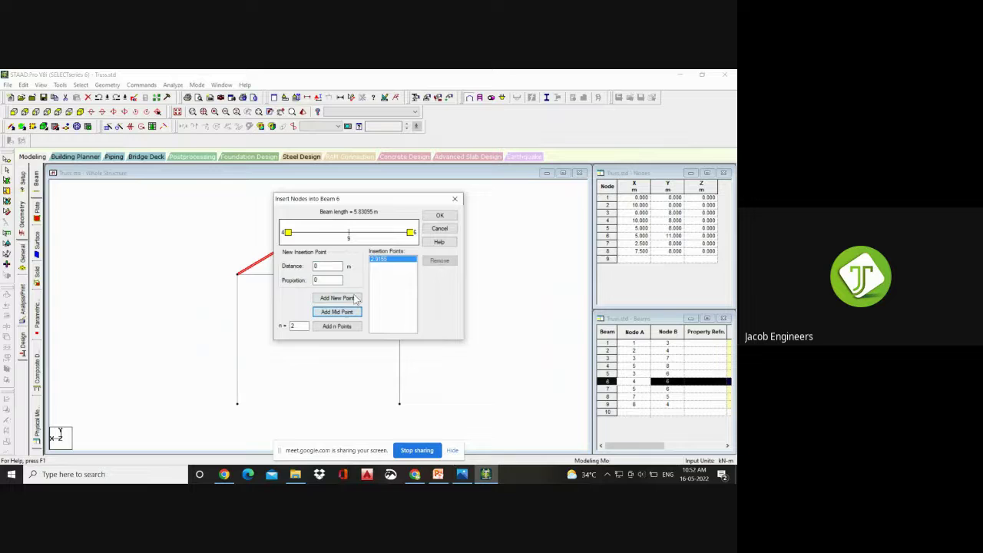
left_click(440, 216)
- Insert a node at the midpoint of beam 5, the sloping beam between nodes 3 and 6
left_click(351, 248)
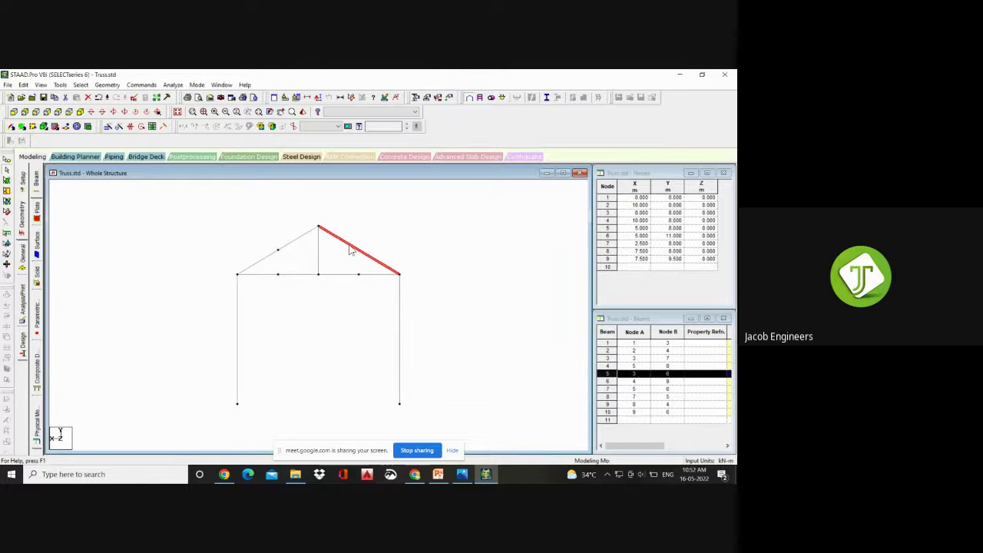
right_click(351, 247)
left_click(371, 298)
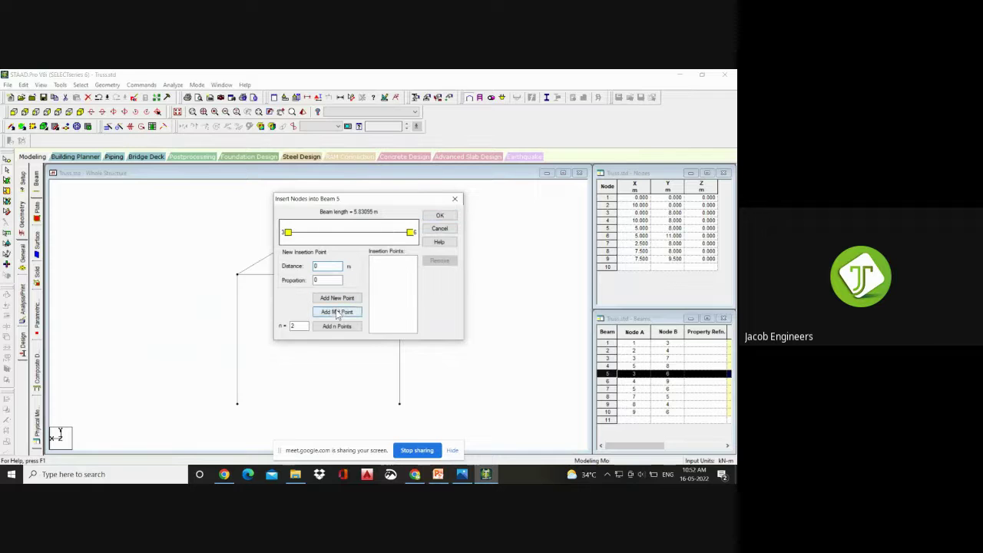
left_click(337, 312)
left_click(440, 216)
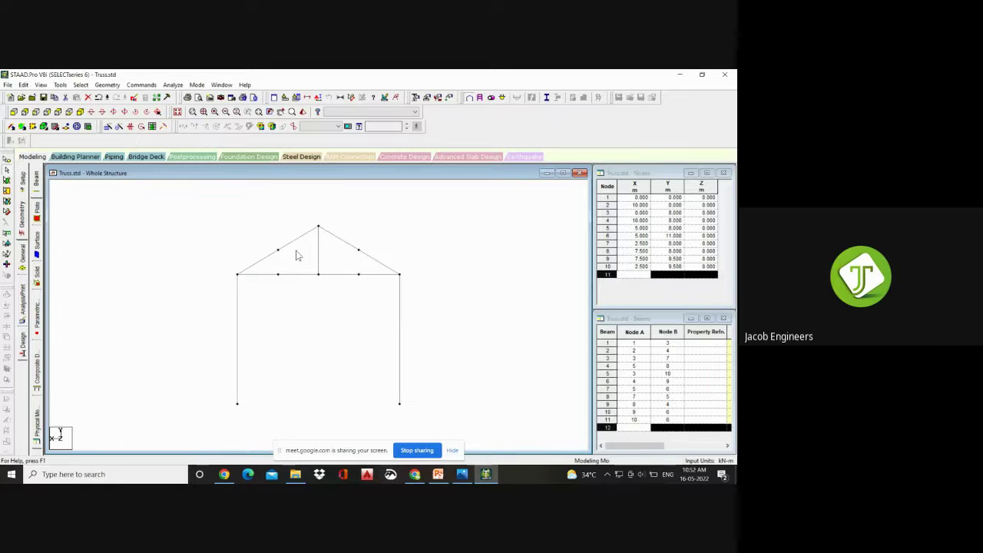
- Add vertical beams between nodes 8 and 9 and nodes 7 and 10, plus diagonal beams from nodes 9 and 10 to node 5
left_click(107, 84)
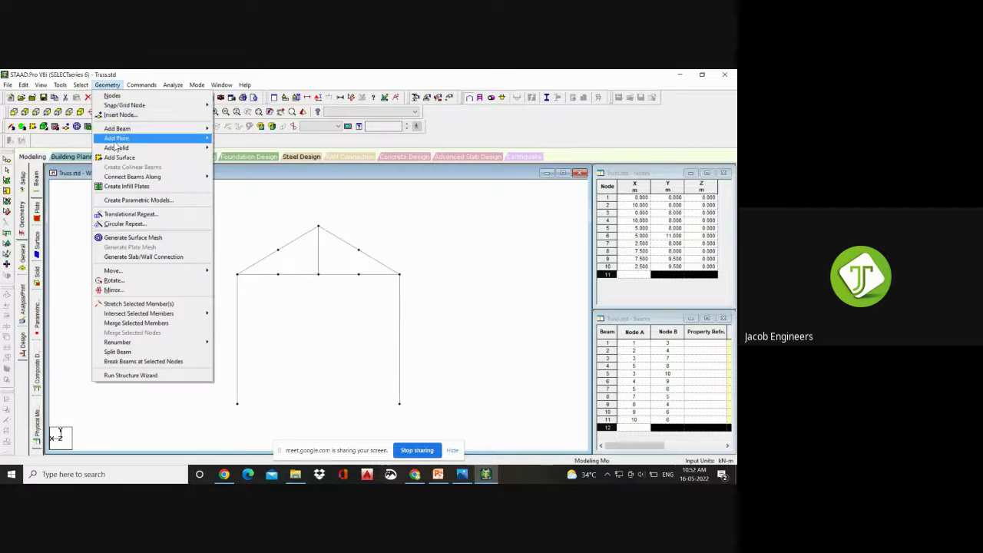
mouse_move(123, 128)
left_click(254, 138)
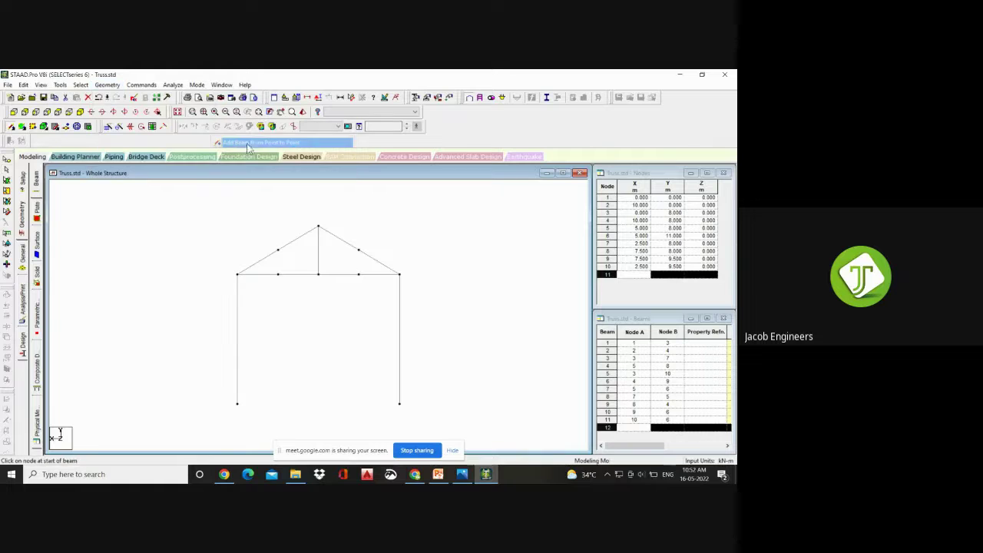
left_click(279, 274)
left_click(279, 251)
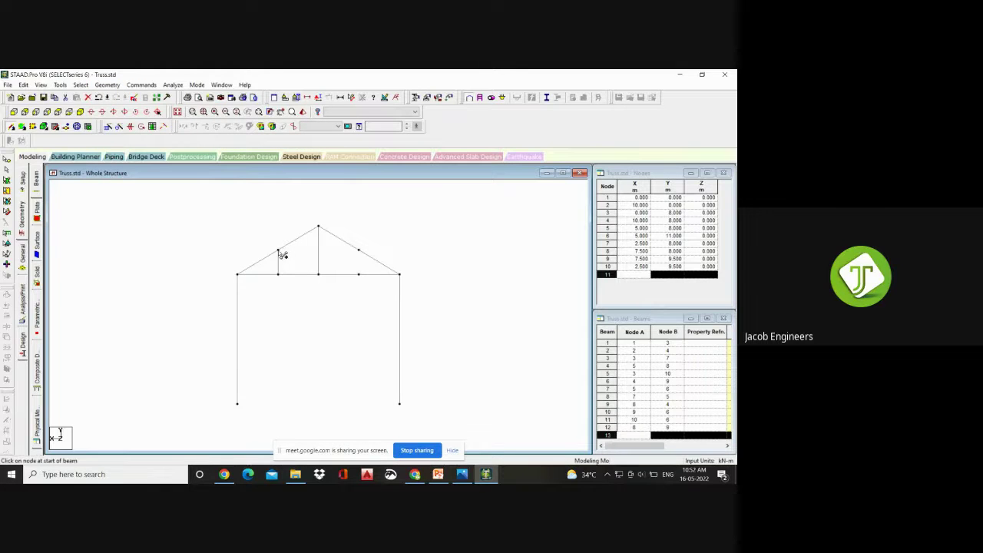
left_click(359, 274)
left_click(359, 252)
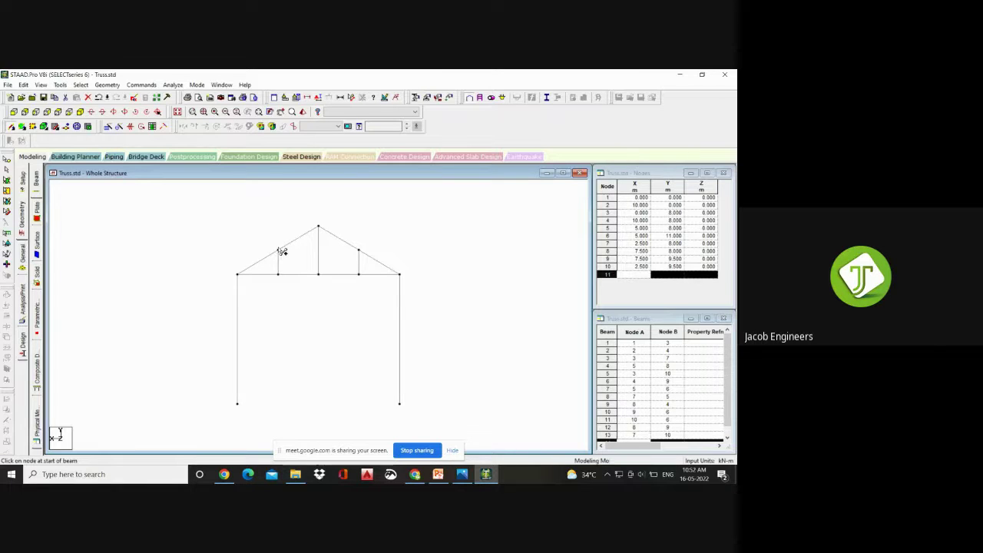
left_click_drag(279, 251, 319, 276)
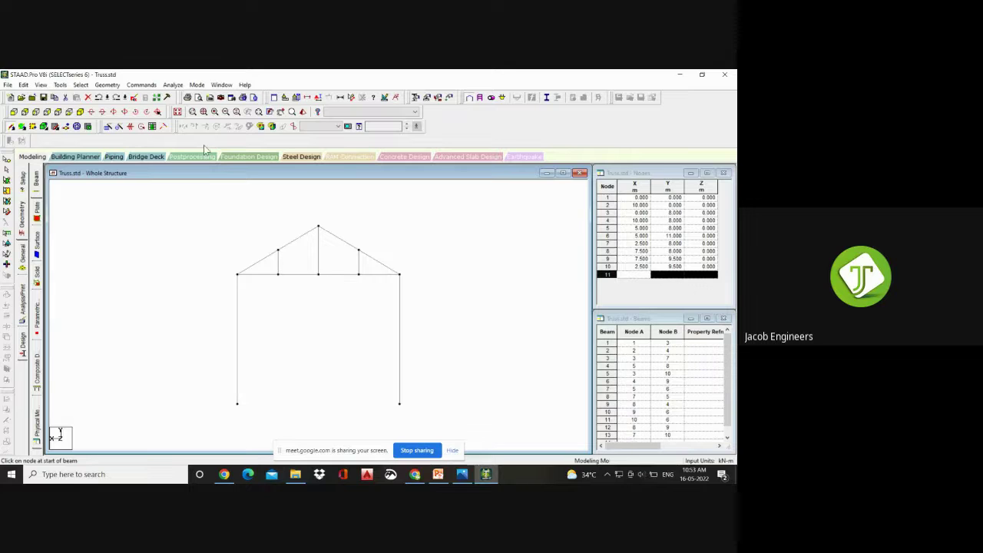
left_click_drag(318, 274, 358, 251)
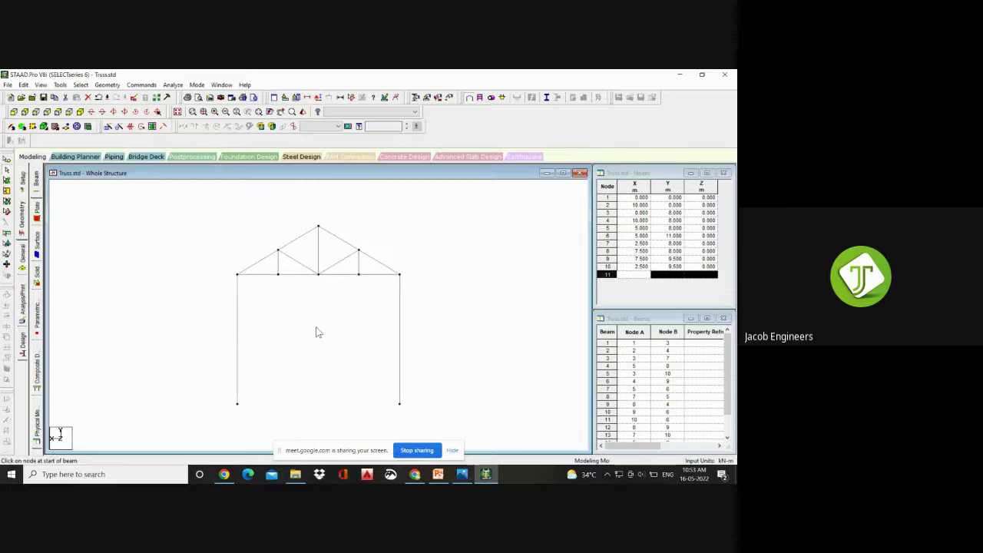
- Examine the prismatic member property options for circle, rectangle, trapezoidal and tee sections without adding any
left_click(142, 84)
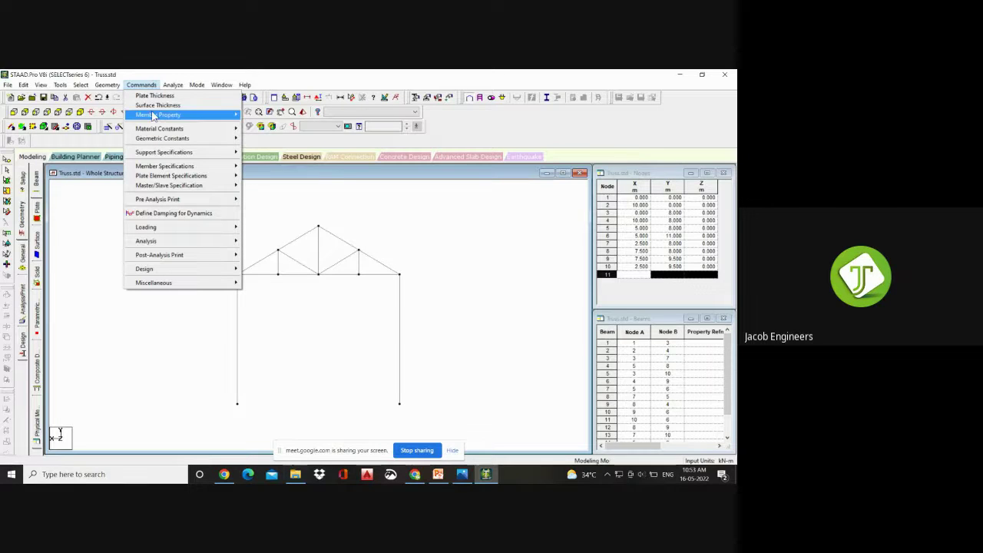
mouse_move(153, 116)
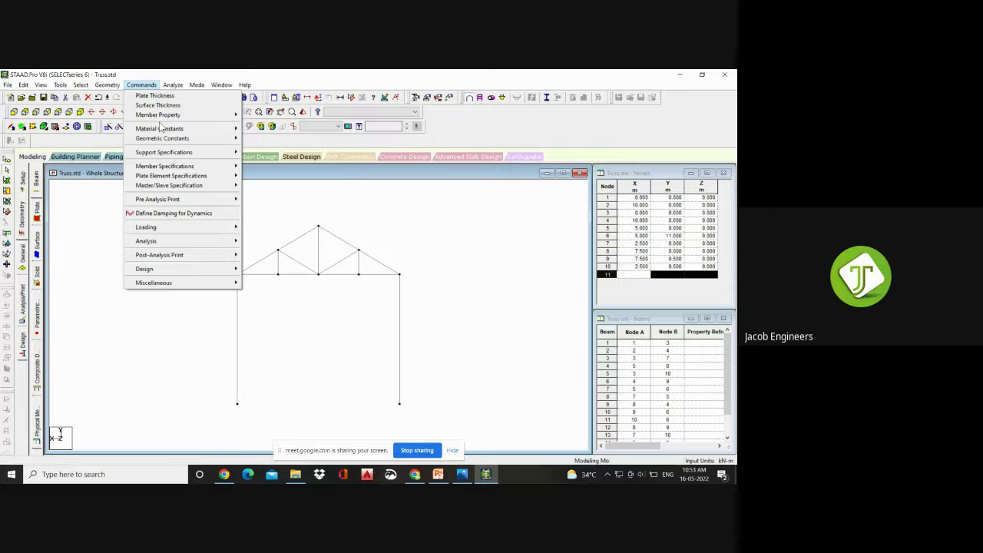
mouse_move(216, 115)
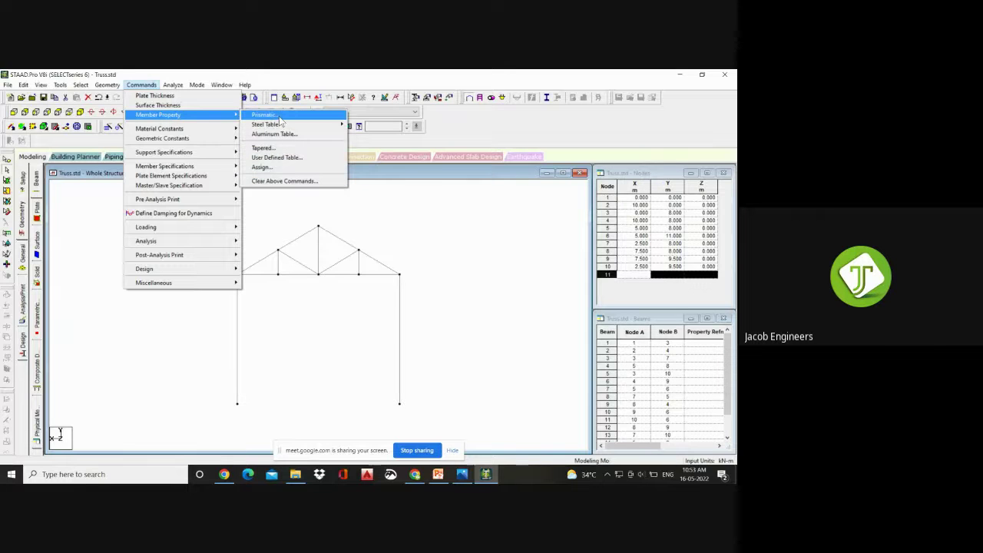
left_click(279, 117)
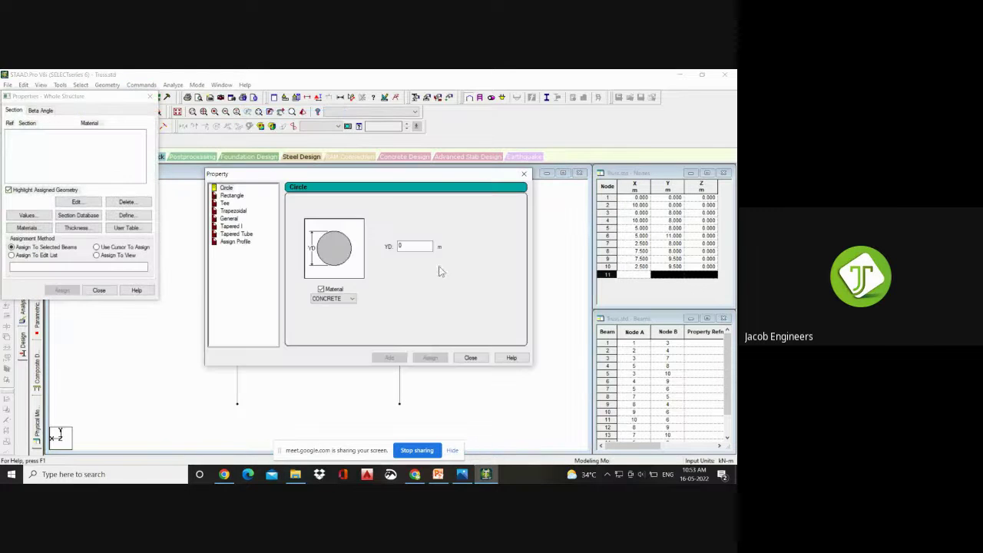
left_click(239, 196)
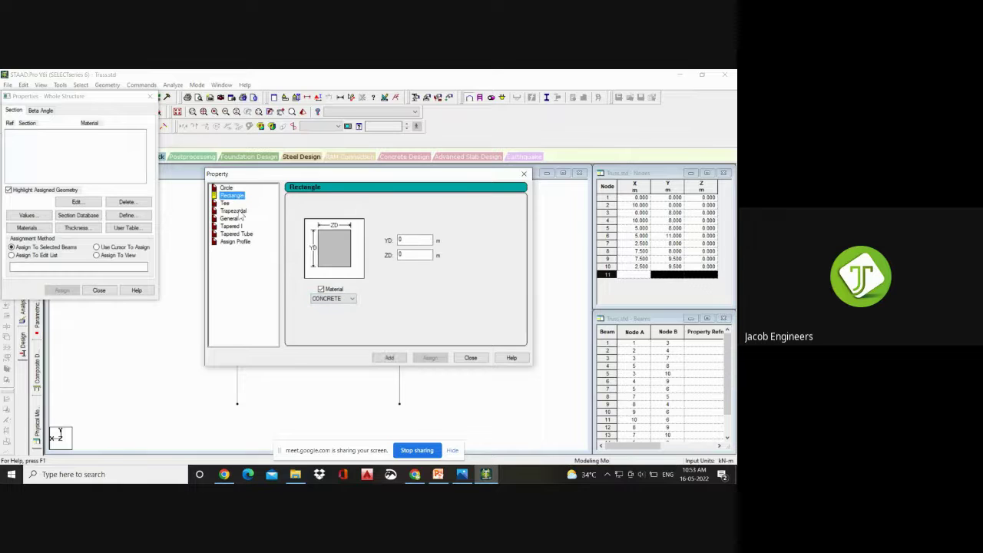
left_click(238, 210)
left_click(227, 203)
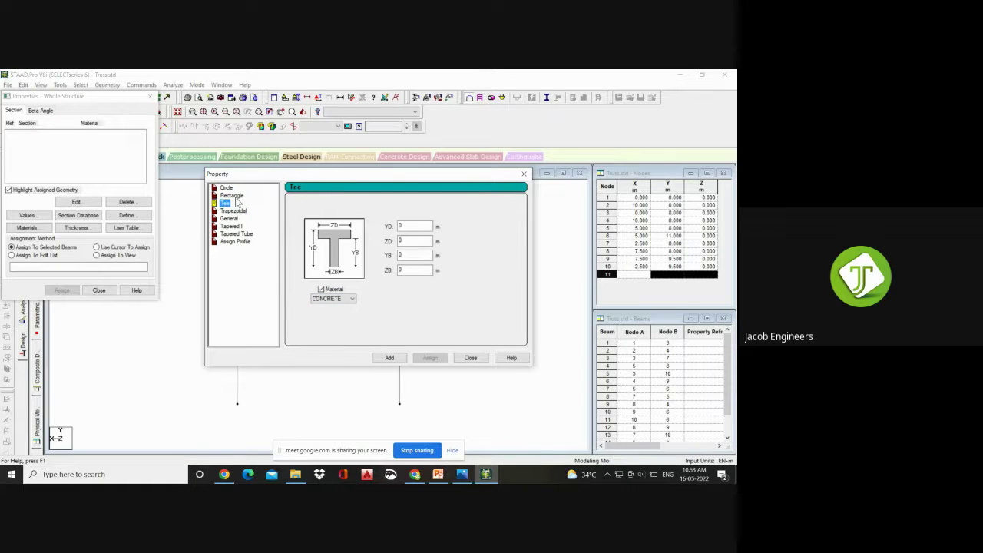
left_click(225, 188)
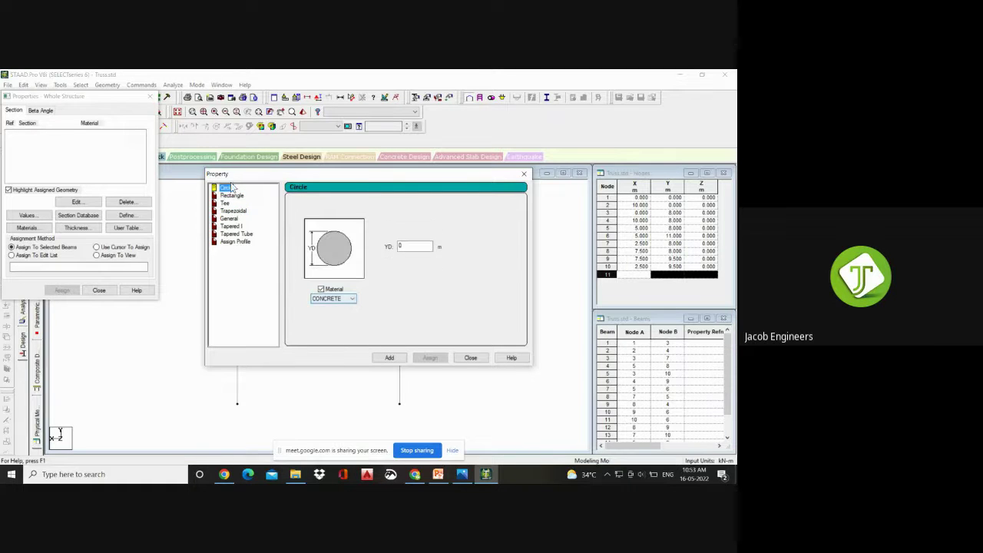
left_click(525, 173)
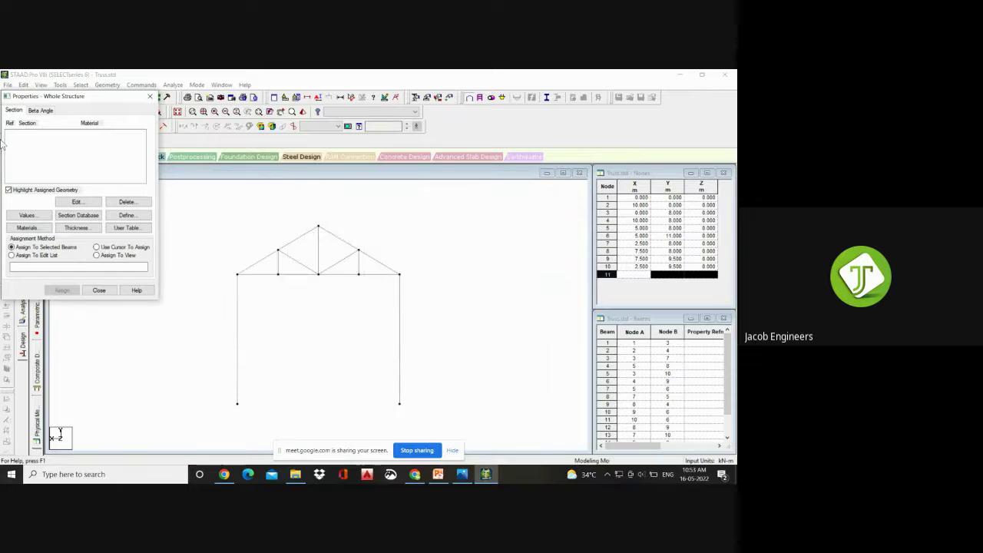
left_click(102, 291)
- Add the I-shape section I80012B50012 in STEEL from the Indian steel table to the member properties
left_click(153, 86)
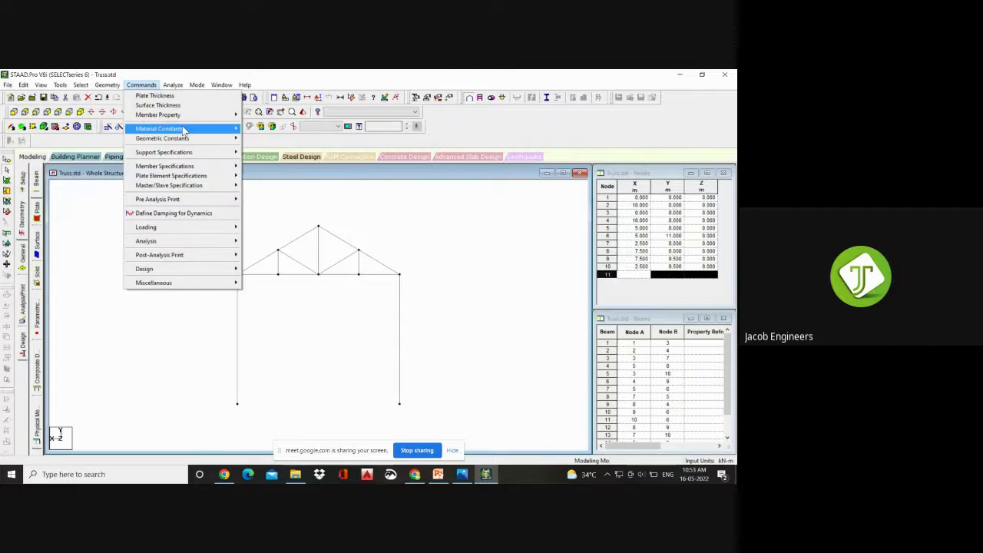
mouse_move(184, 131)
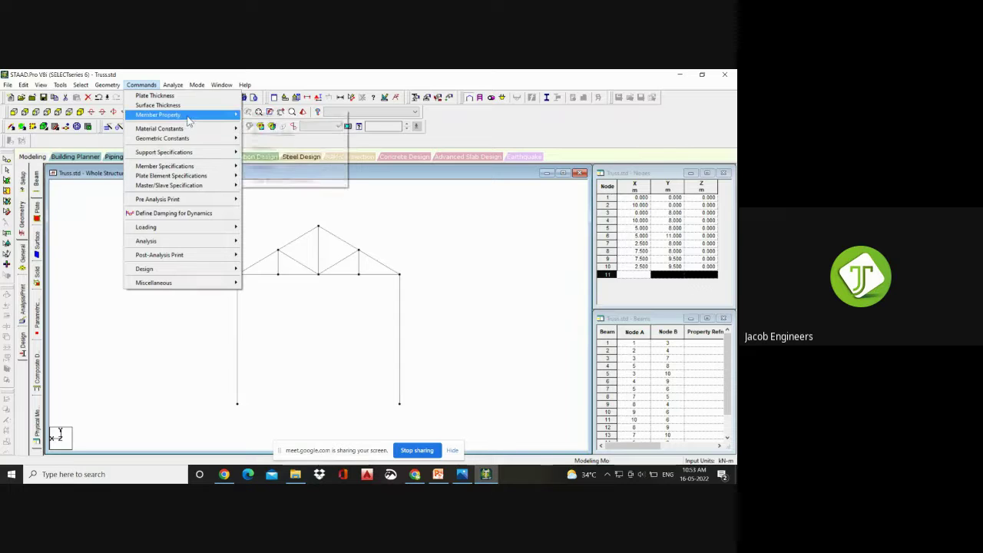
mouse_move(200, 115)
mouse_move(287, 123)
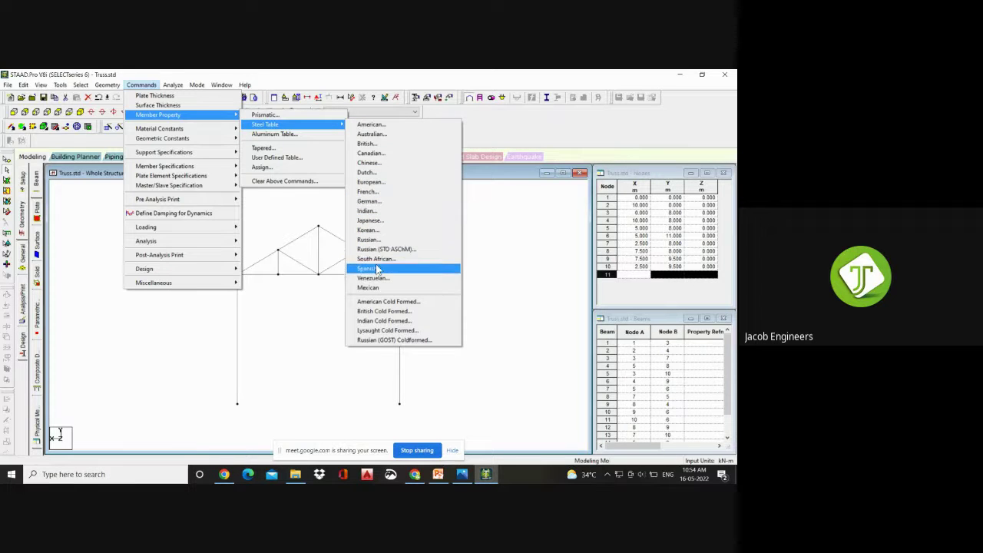
left_click(379, 212)
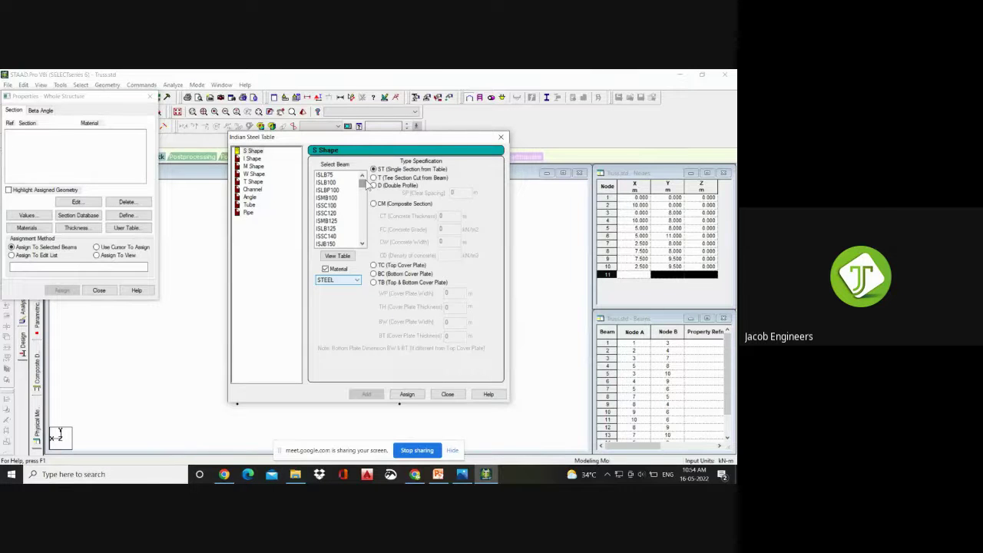
mouse_move(368, 146)
left_mouse_down()
mouse_move(448, 106)
mouse_move(498, 98)
left_mouse_up()
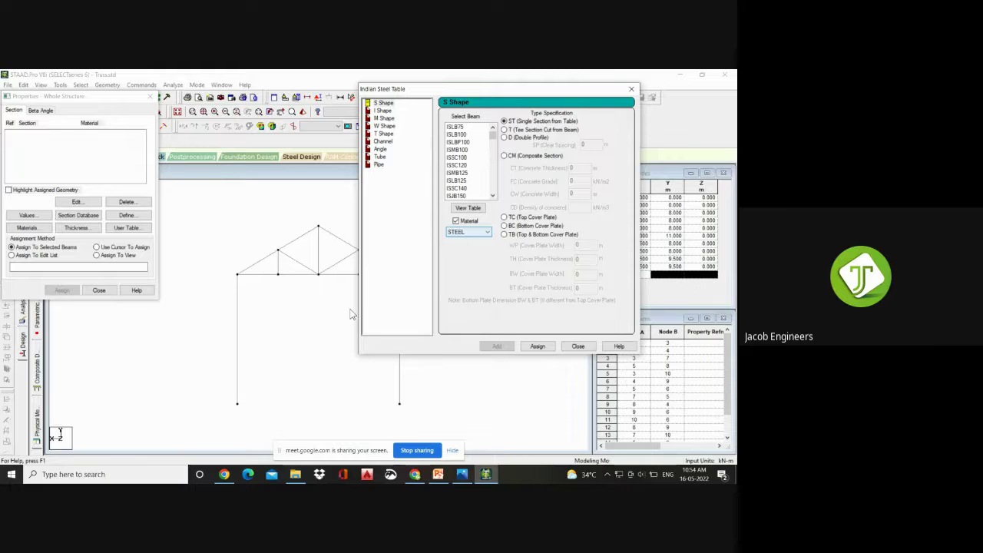
left_click(383, 111)
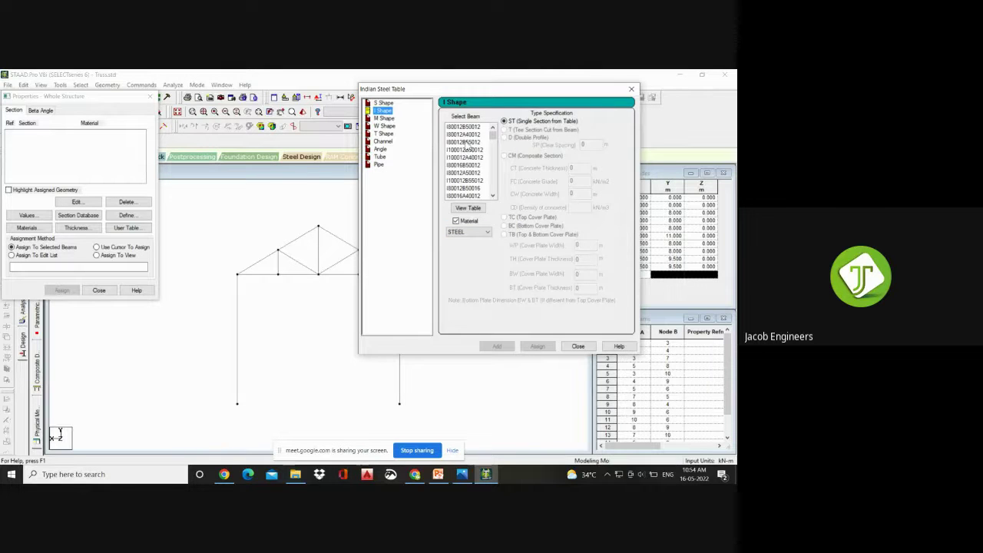
left_click(474, 128)
left_click(470, 231)
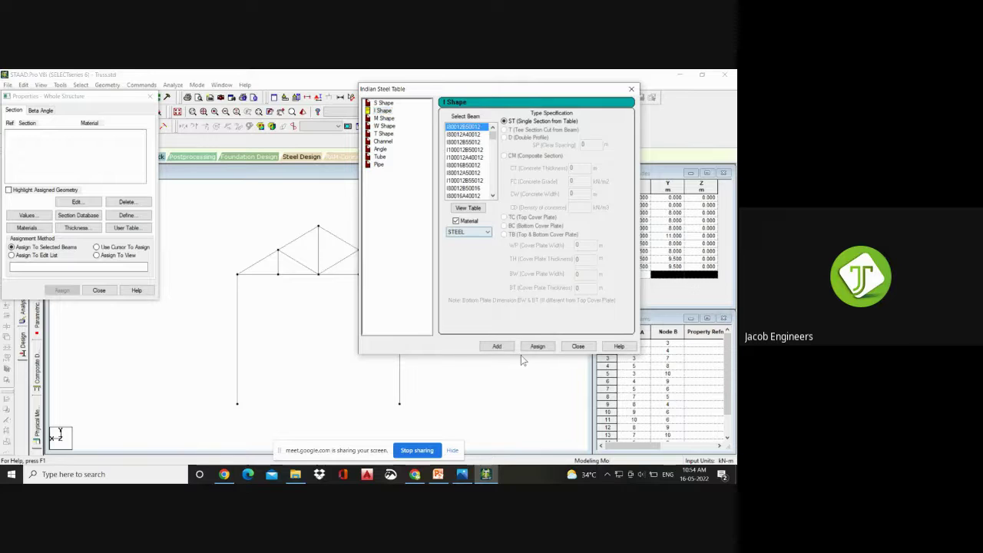
left_click(497, 347)
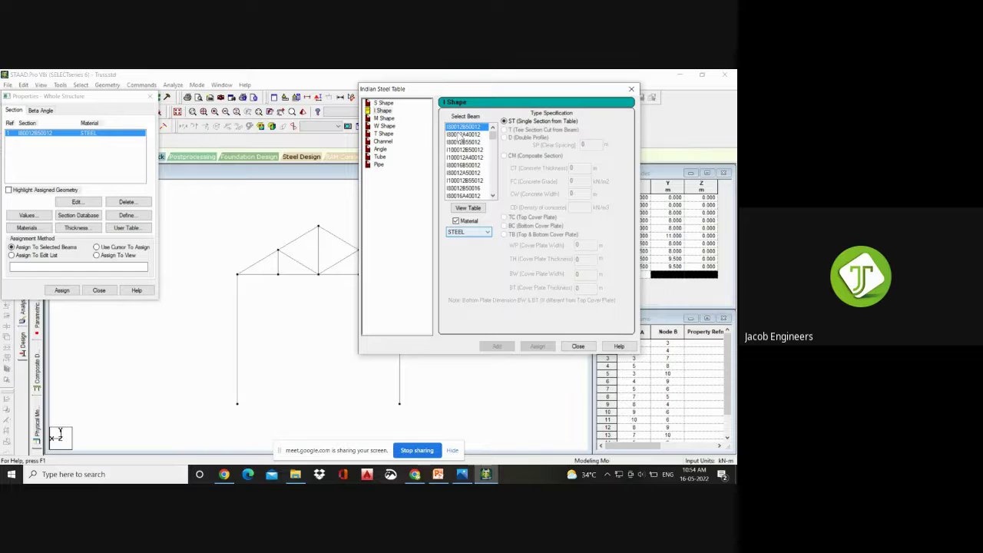
- Add the single channel section ISMC100 in STEEL from the Indian steel table
left_click(94, 104)
left_click(390, 143)
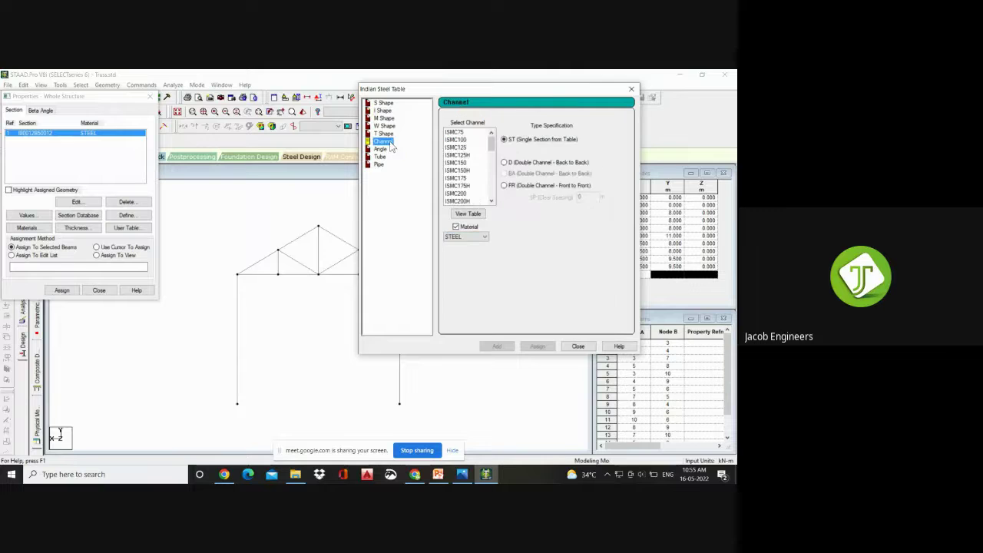
left_click(458, 140)
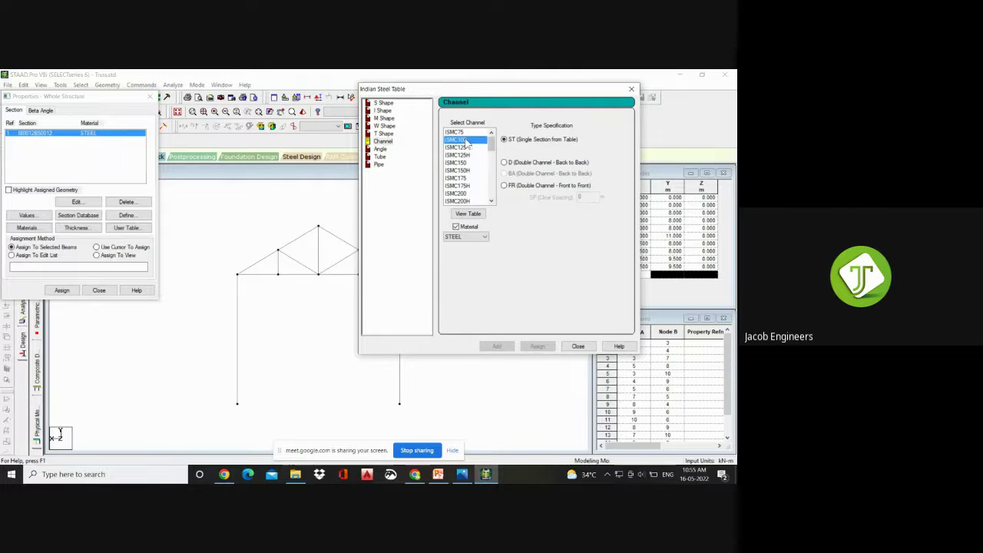
left_click(483, 240)
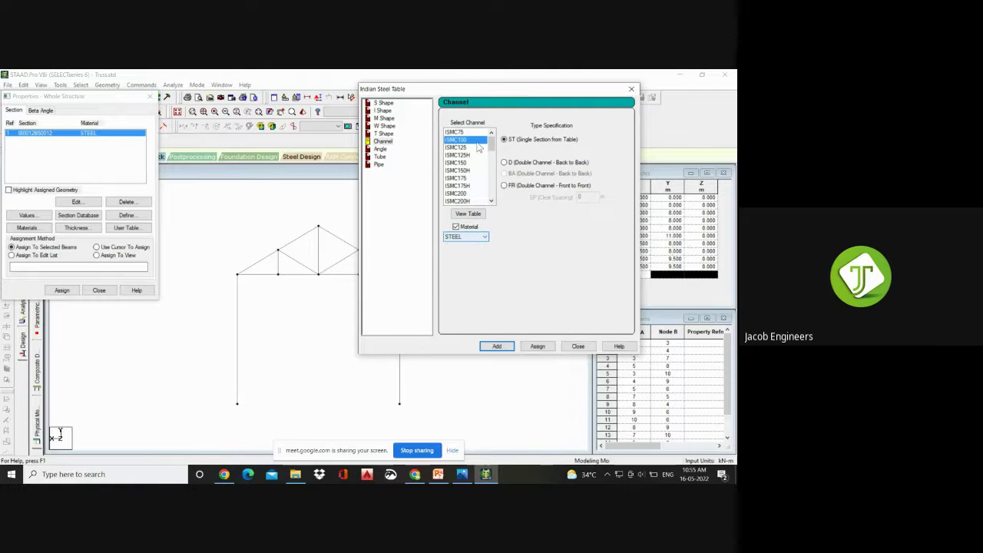
left_click(496, 346)
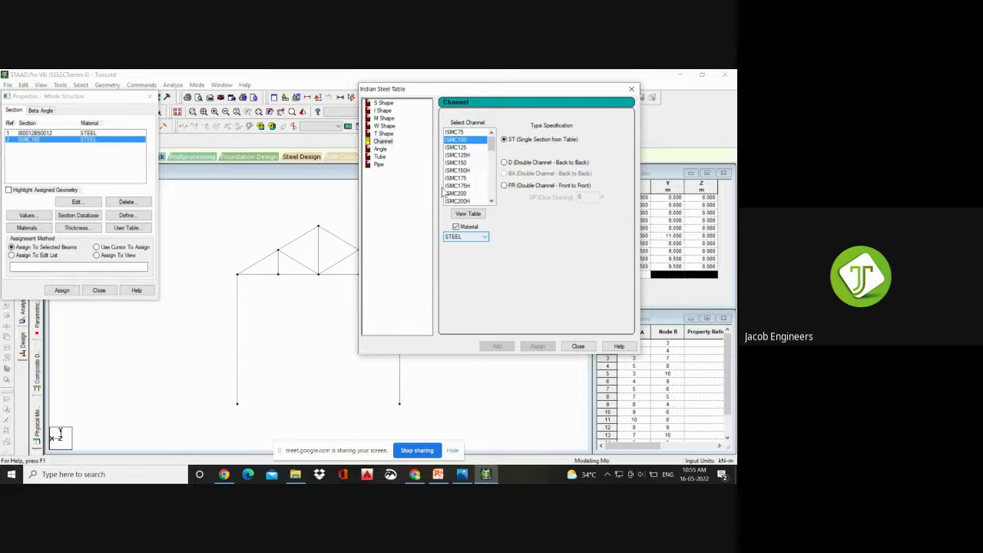
- Add the single angle section ISA100x100x6 in STEEL and close the Indian steel table
left_click(382, 149)
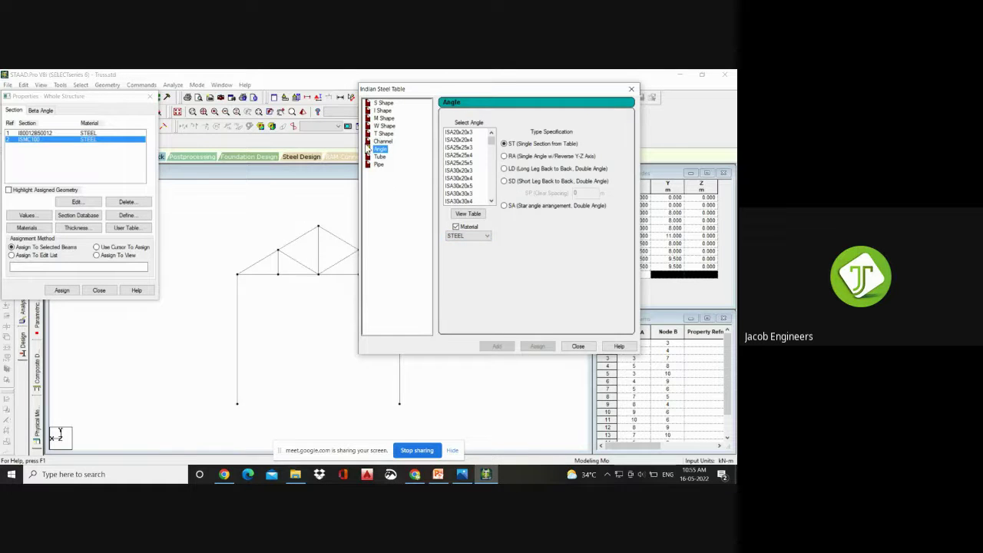
left_click(491, 157)
left_click_drag(492, 157, 491, 185)
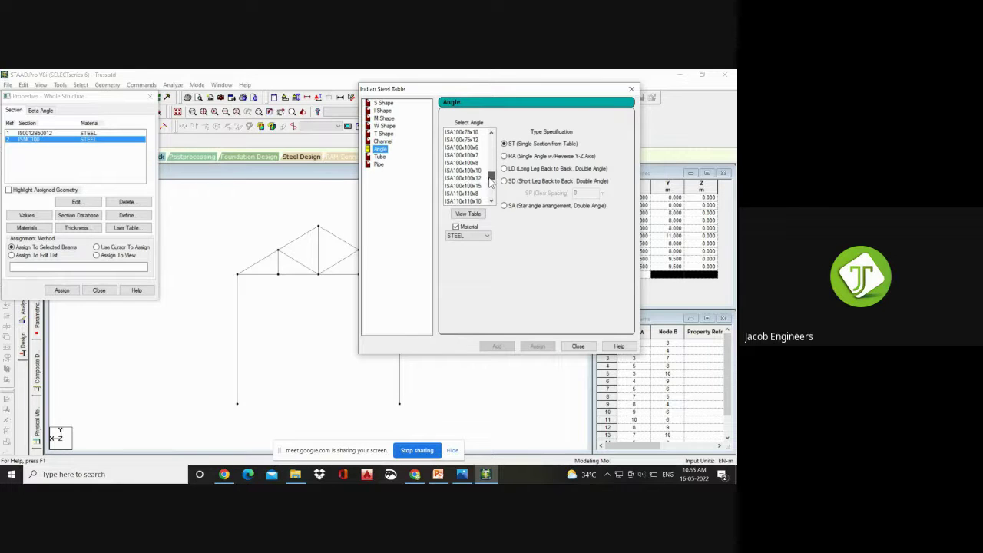
left_click(475, 148)
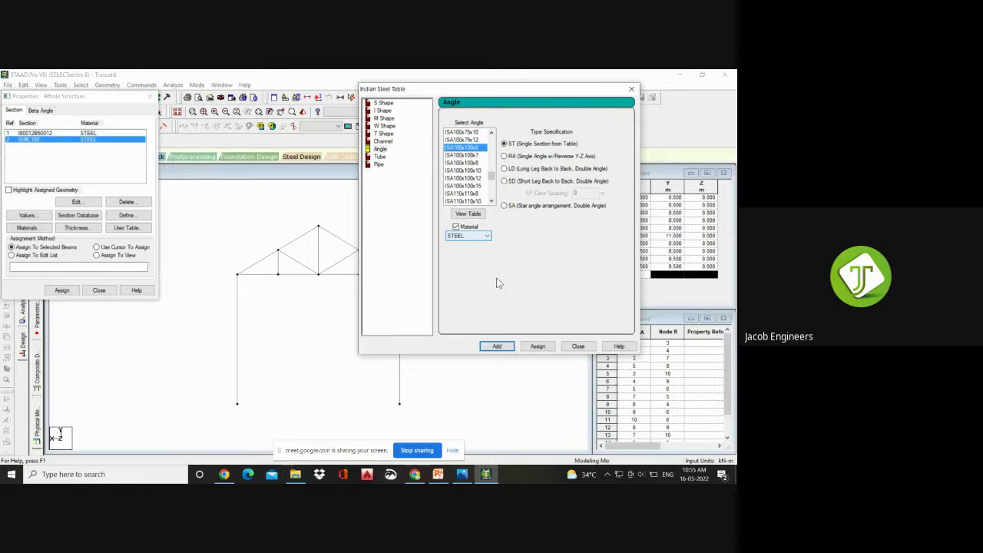
left_click(578, 346)
- Move the Properties dialog clear of the frame and try to select both columns for section I80012B50012
left_click_drag(34, 94, 524, 118)
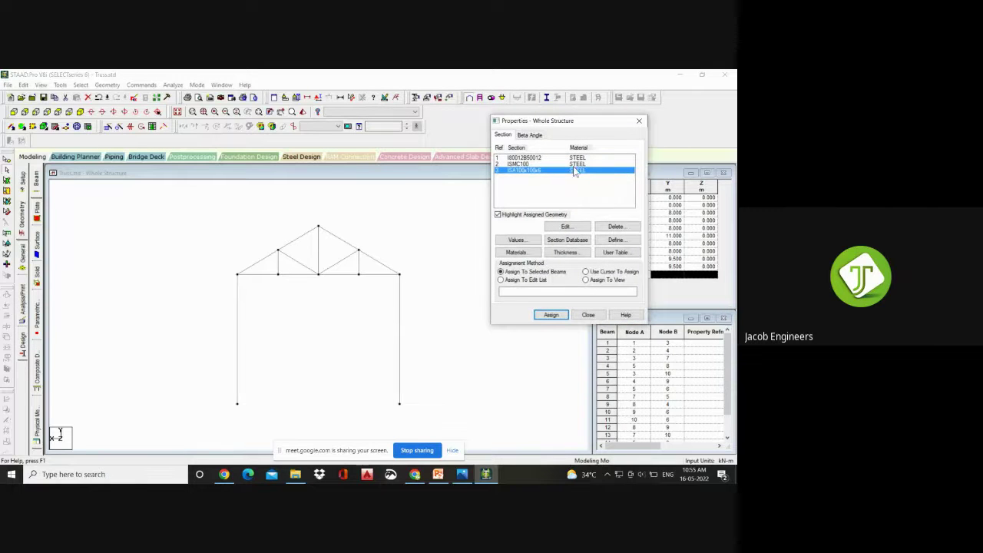
left_click(416, 222)
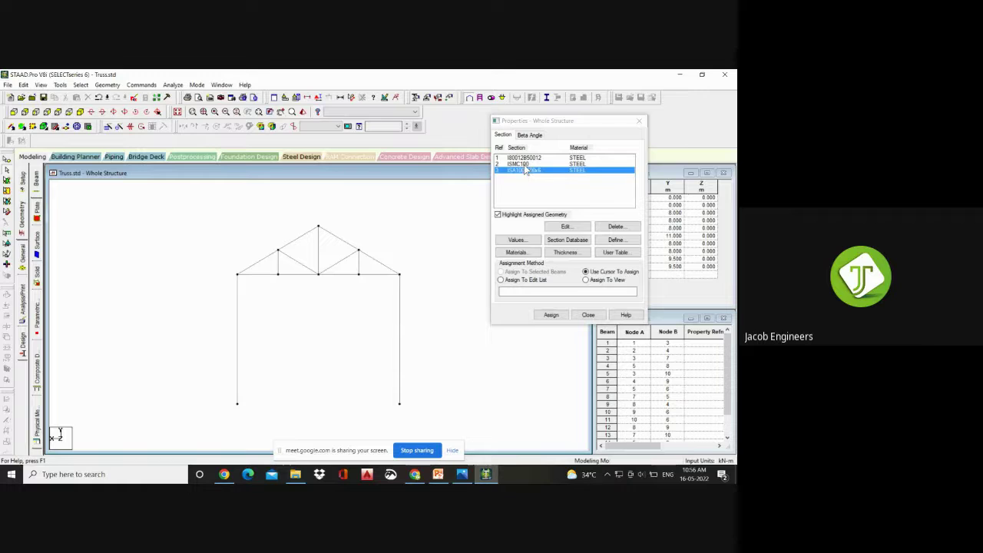
left_click(399, 341)
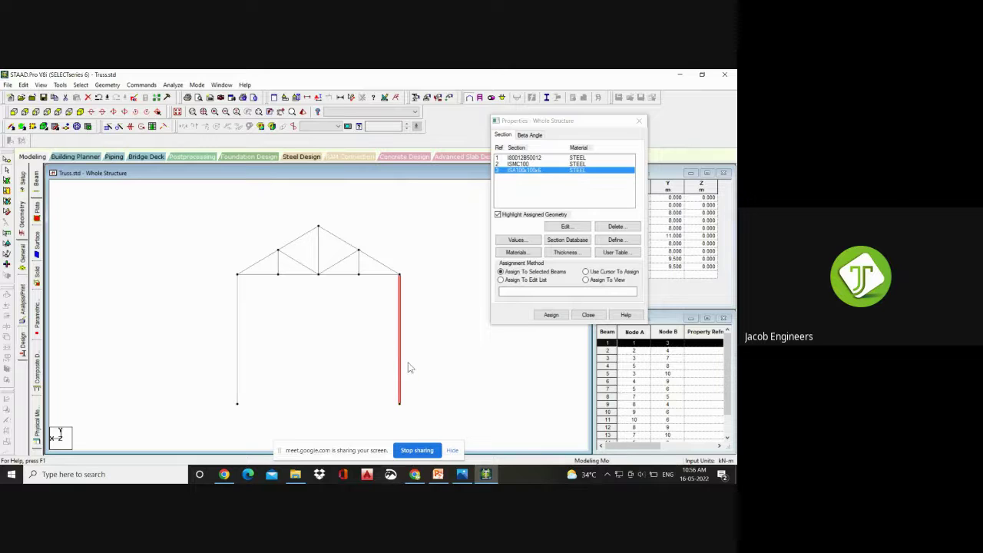
left_click(238, 329, "ctrl")
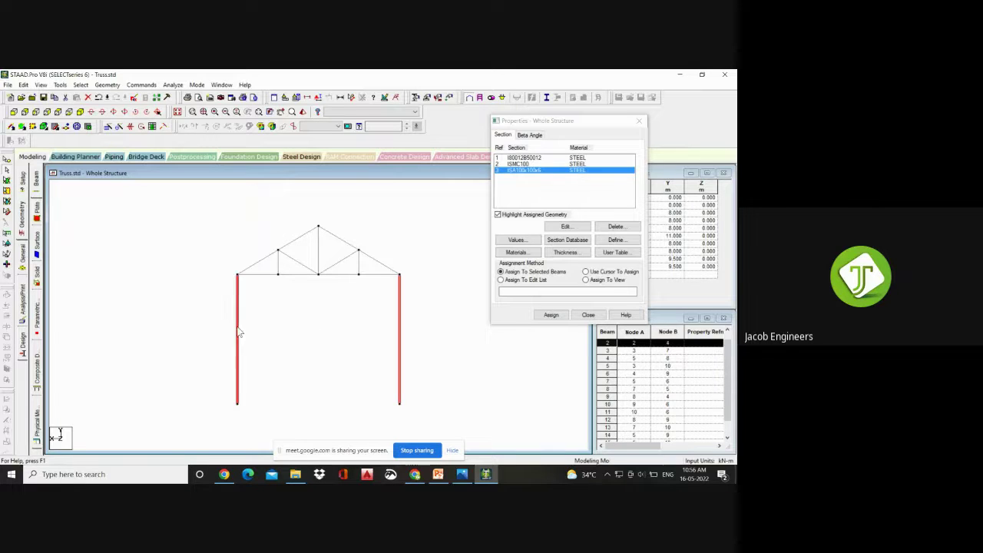
left_click(530, 157)
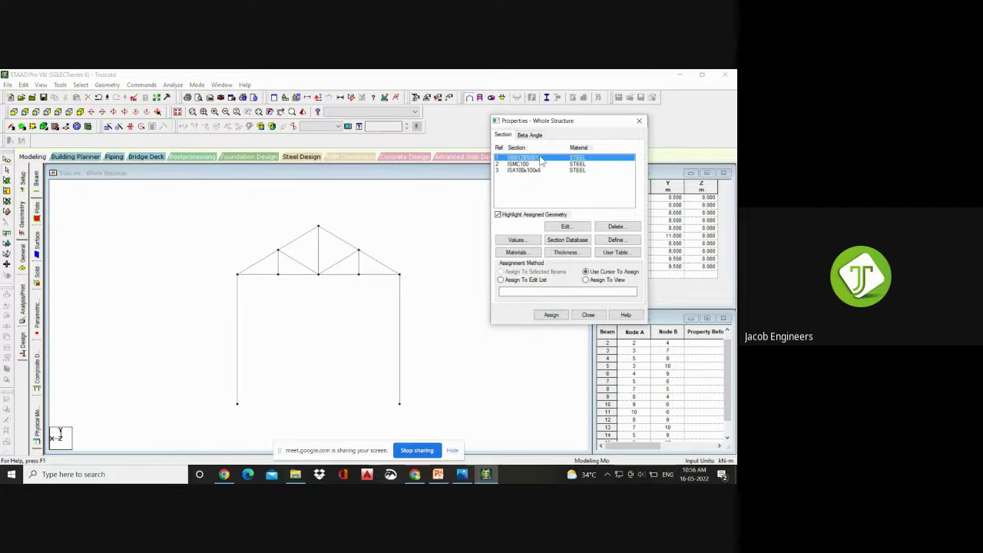
- Save the modified structure and assign section I80012B50012 to the left column using the Use Cursor To Assign method
left_click(569, 246)
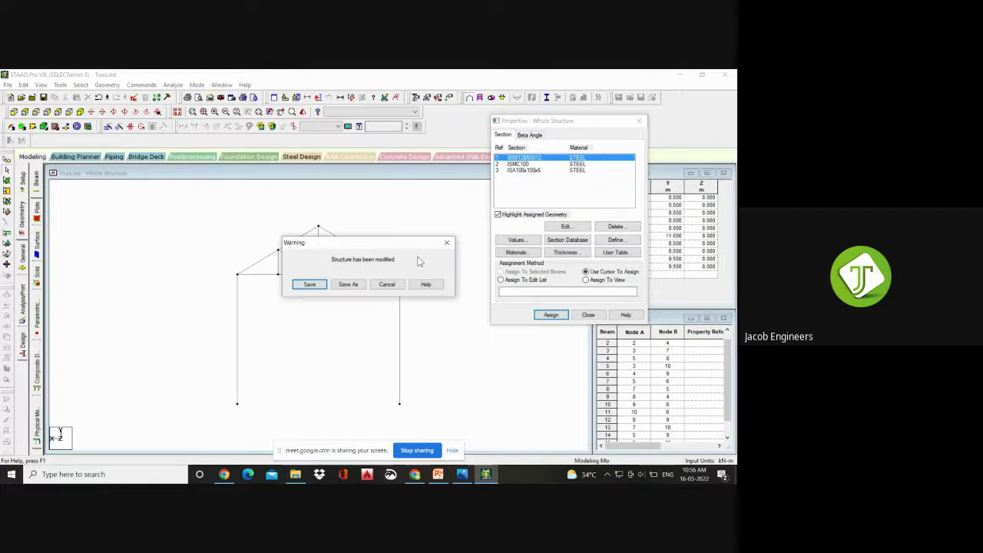
left_click(309, 284)
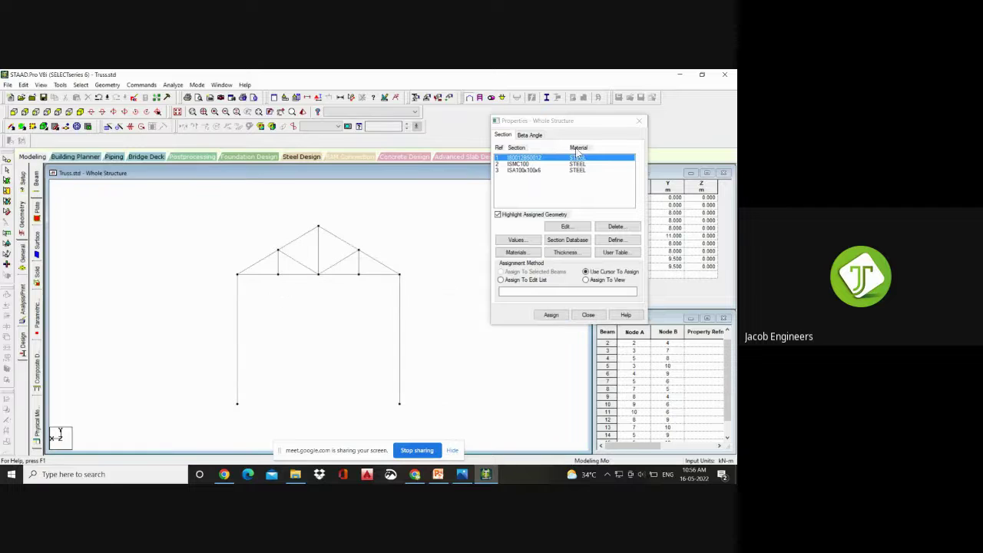
left_click(534, 164)
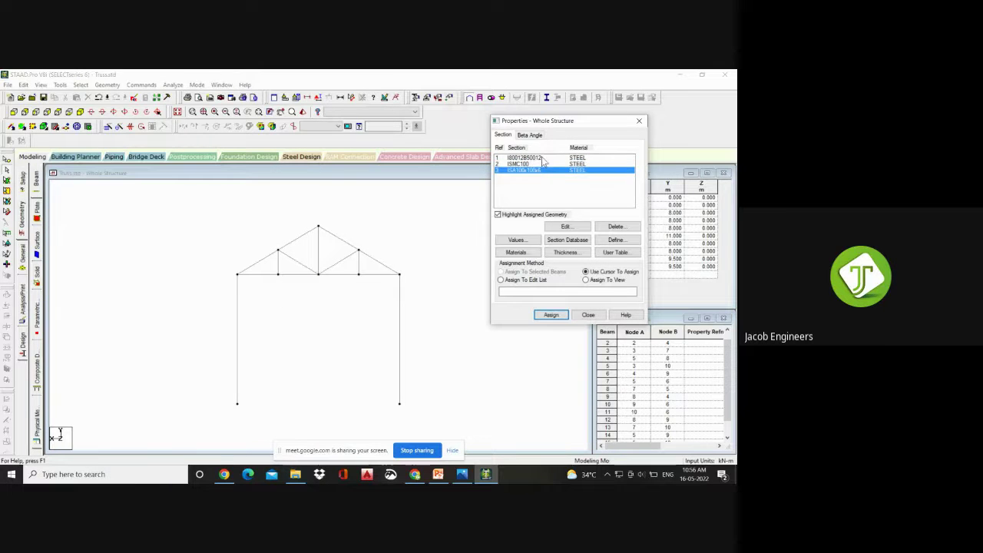
left_click(542, 158)
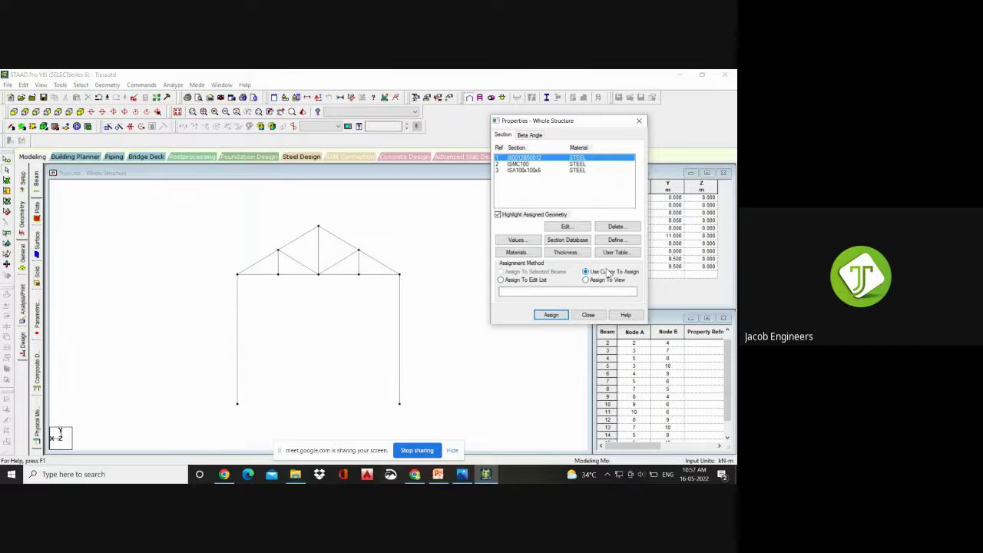
left_click(552, 316)
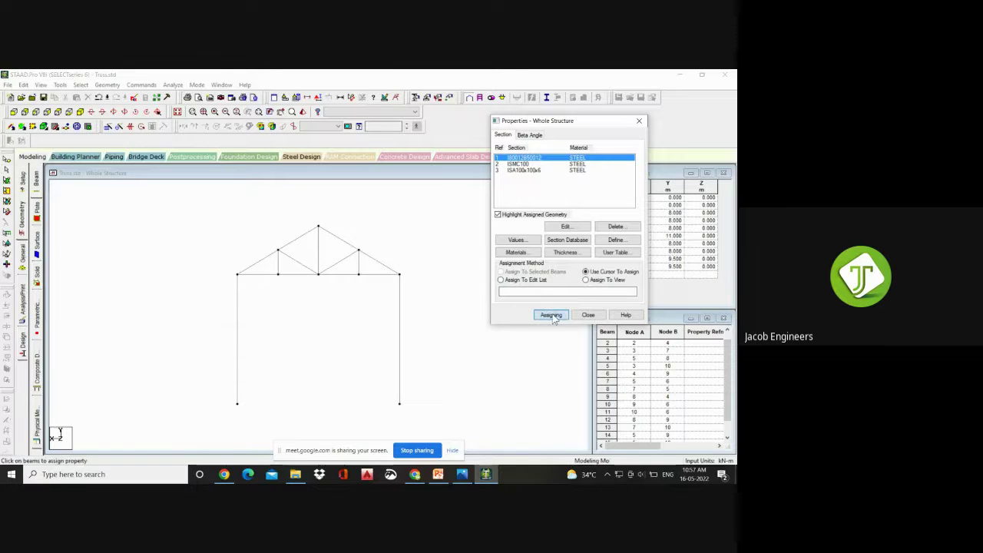
left_click(241, 334)
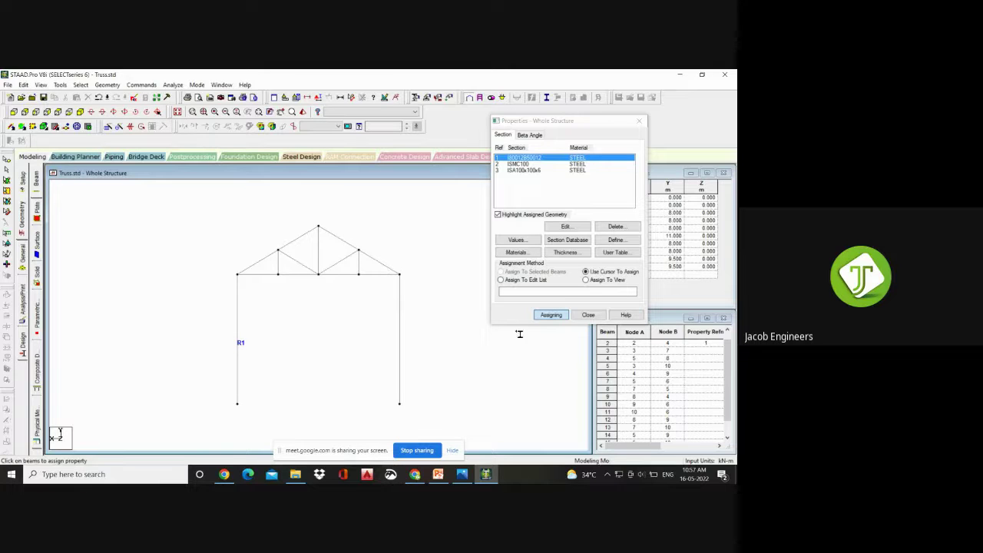
key("Escape")
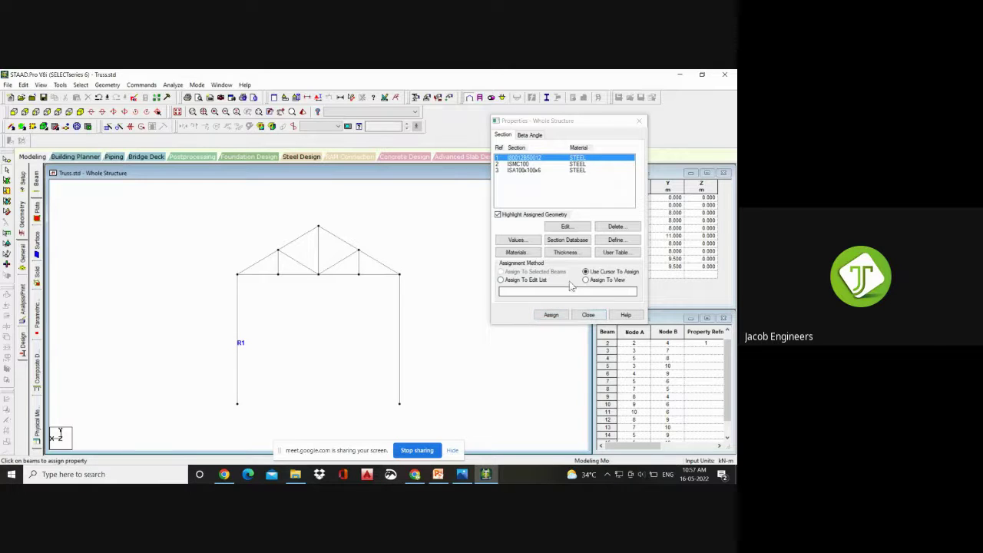
- Assign section I80012B50012 to the right column using the Assign To Selected Beams method
left_click(532, 170)
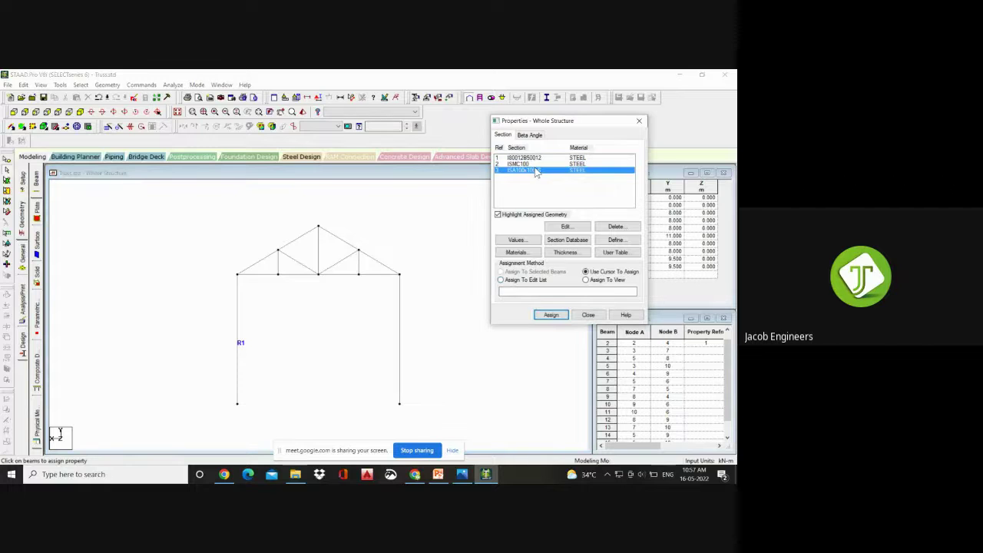
left_click(450, 344)
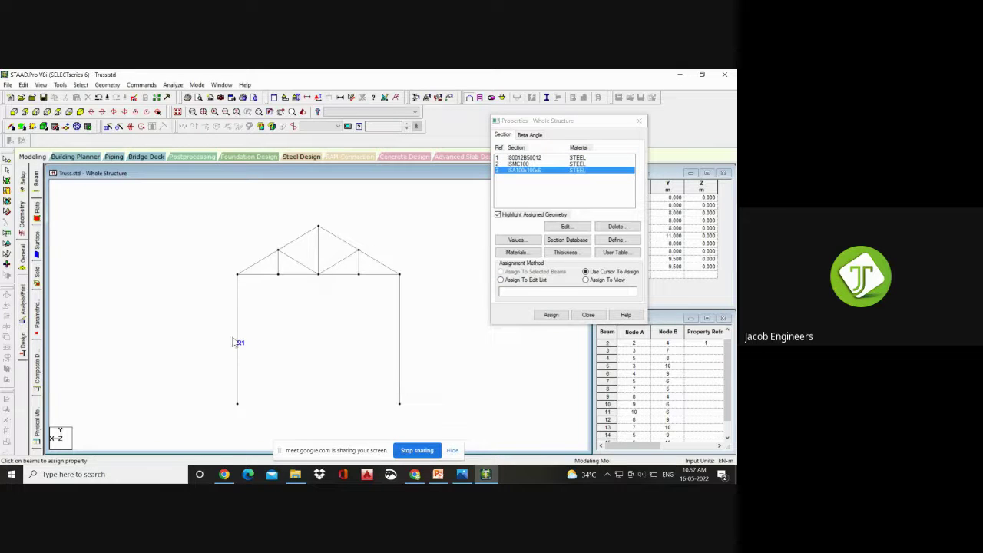
left_click(399, 340)
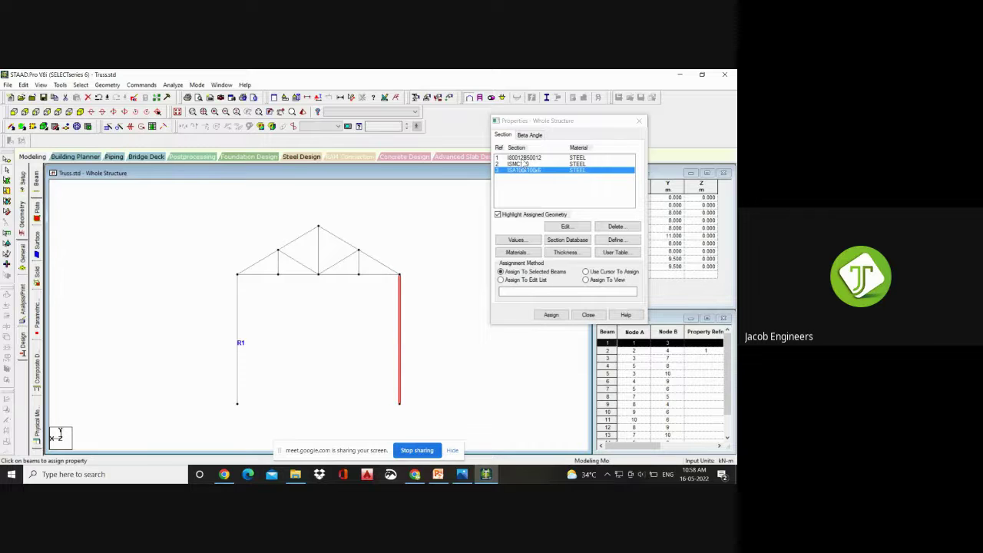
left_click(524, 158)
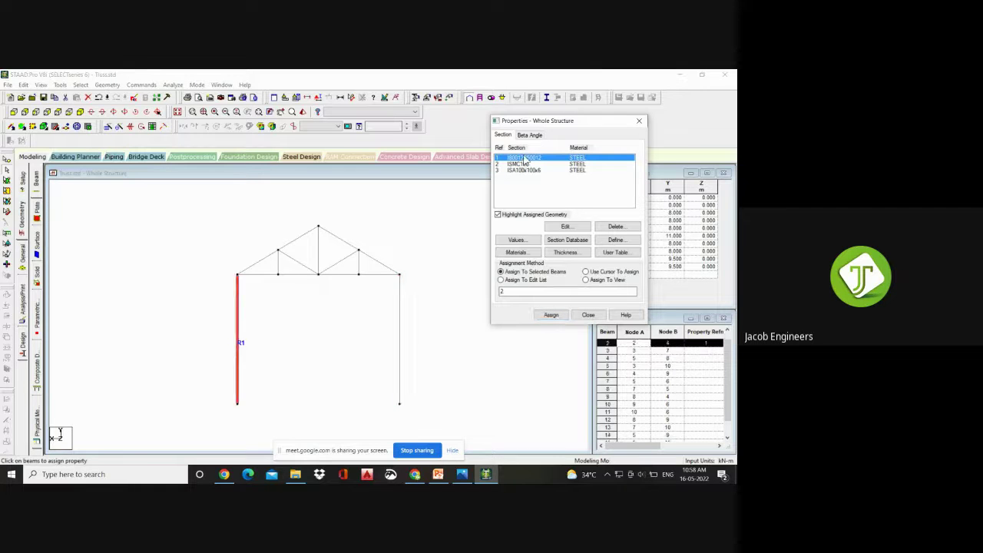
left_click(401, 311)
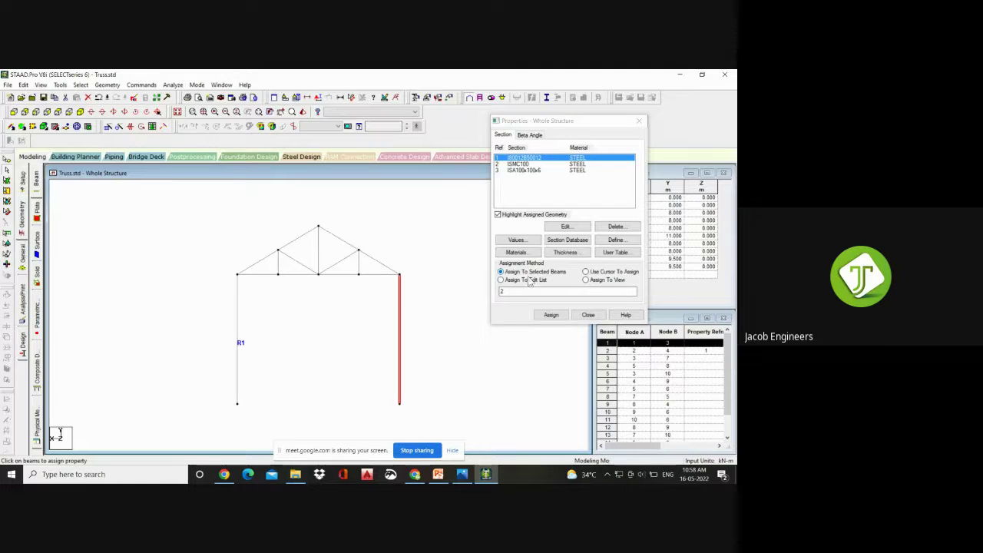
left_click(552, 316)
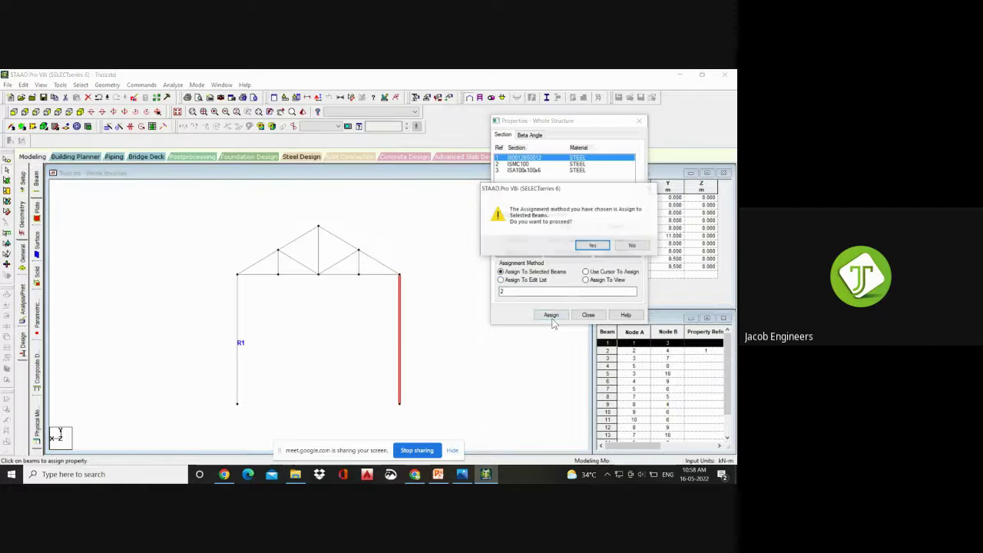
left_click(593, 246)
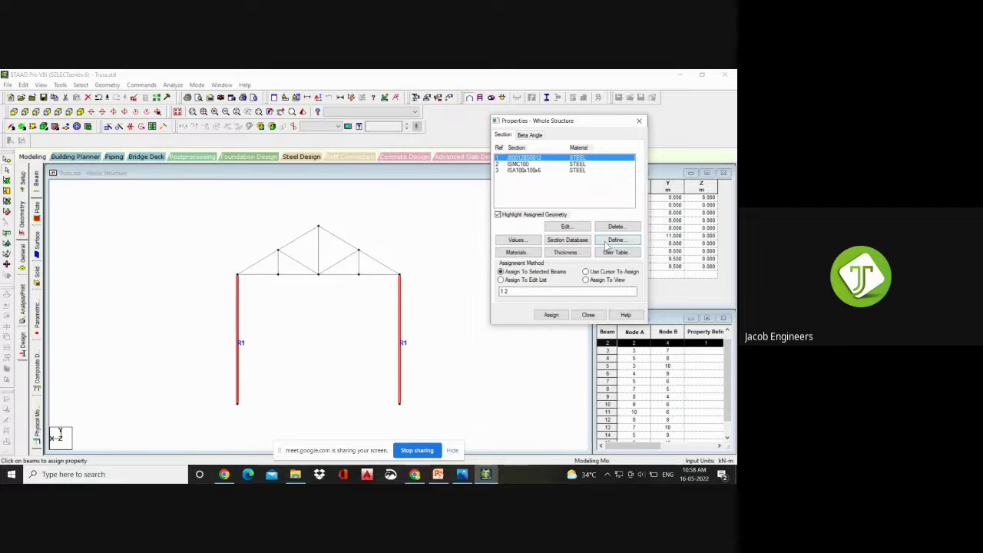
- Check which members are assigned to section I80012B50012 and clear the highlighting
left_click(371, 346)
left_click(528, 170)
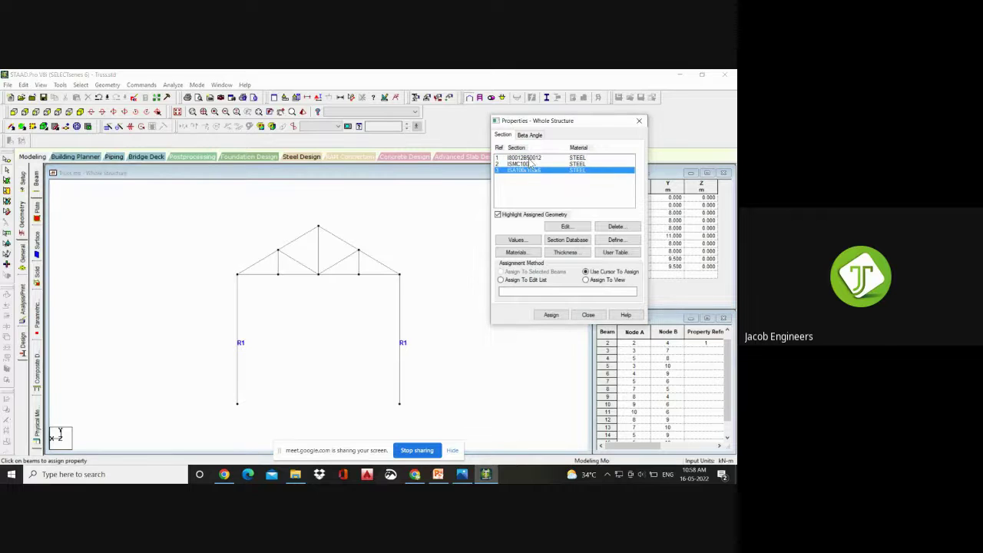
left_click(530, 158)
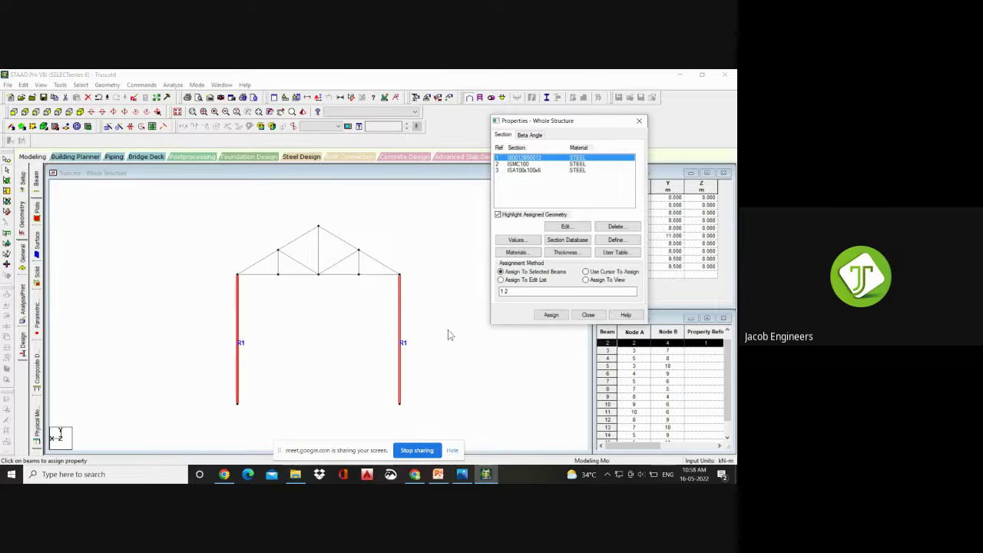
left_click(430, 287)
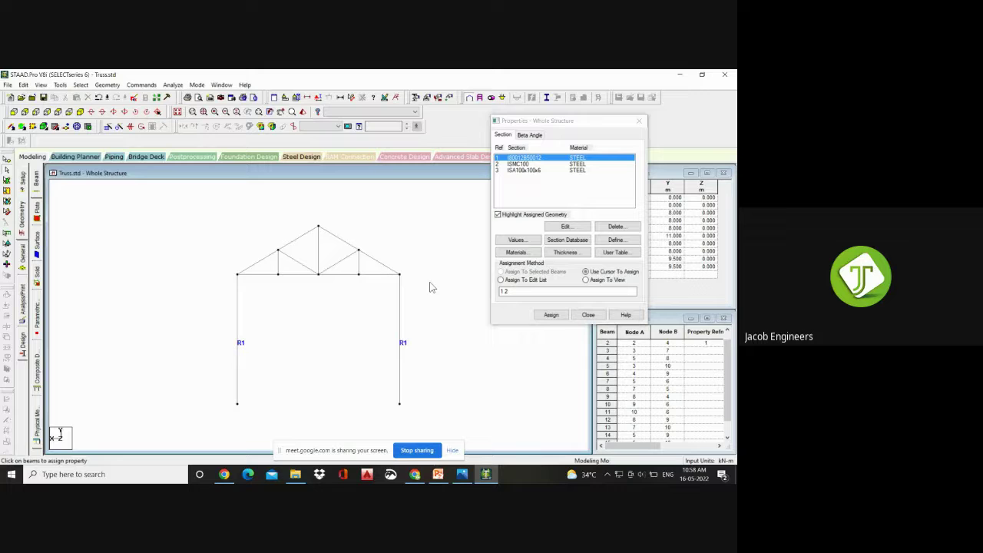
left_click(266, 275)
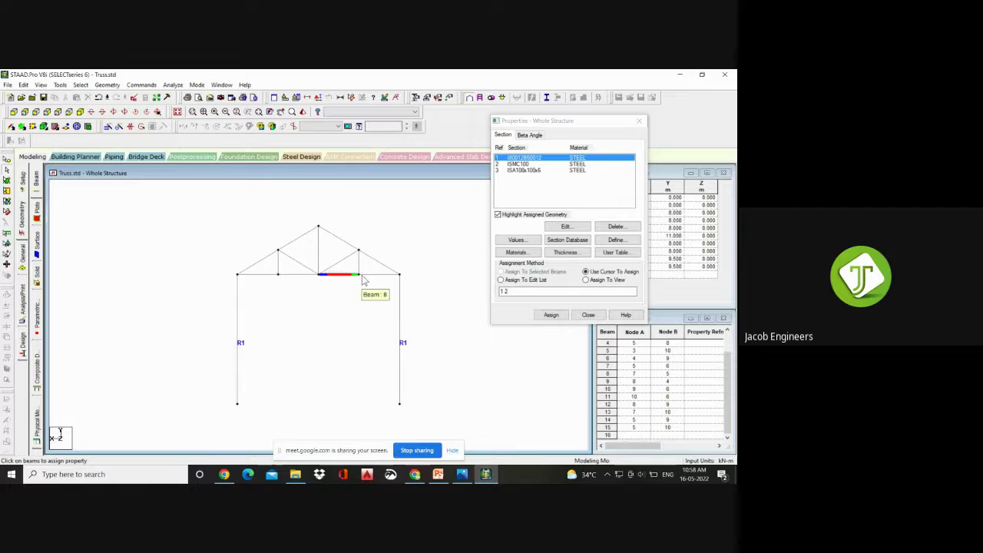
left_click(256, 275)
left_click(297, 275)
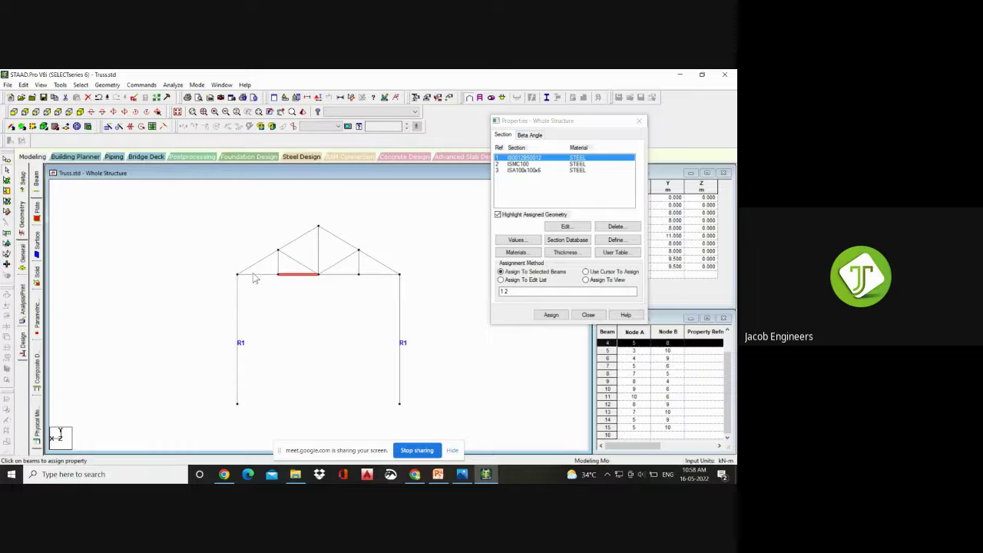
left_click(260, 275, "ctrl")
left_click(338, 275, "ctrl")
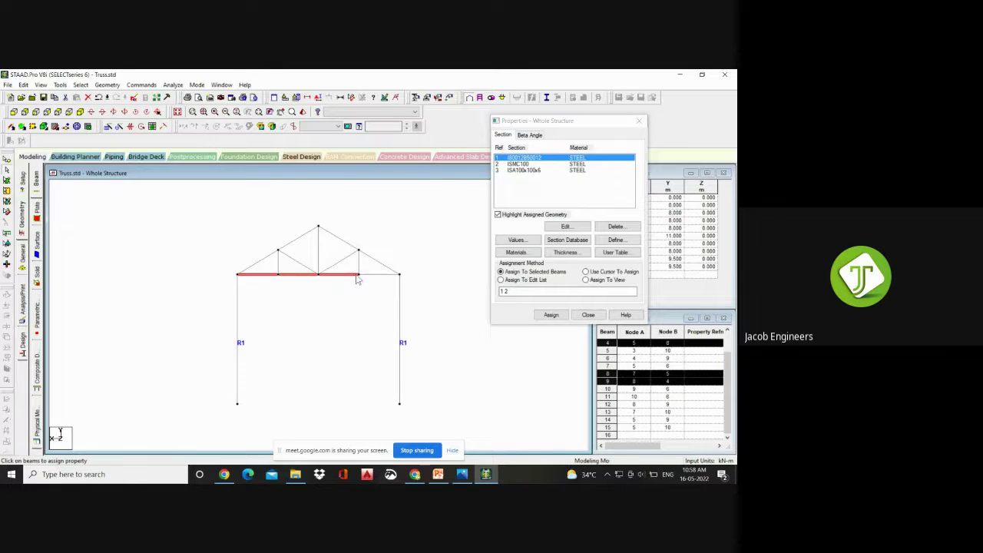
left_click(373, 275, "ctrl")
- Assign section ISMC100 to the four bottom chord members of the truss using the Assign To Selected Beams method
left_click(521, 164)
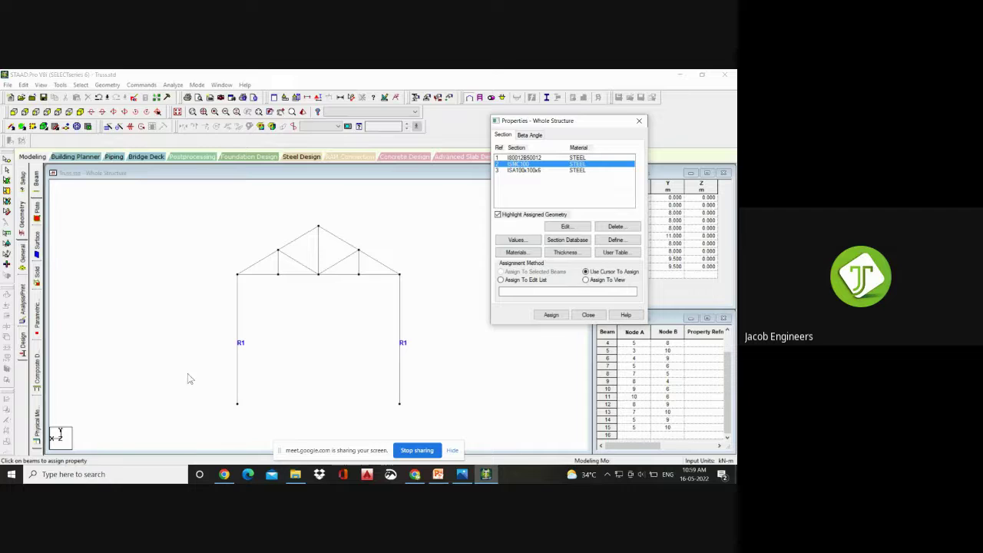
left_click(263, 275)
left_click(297, 277, "ctrl")
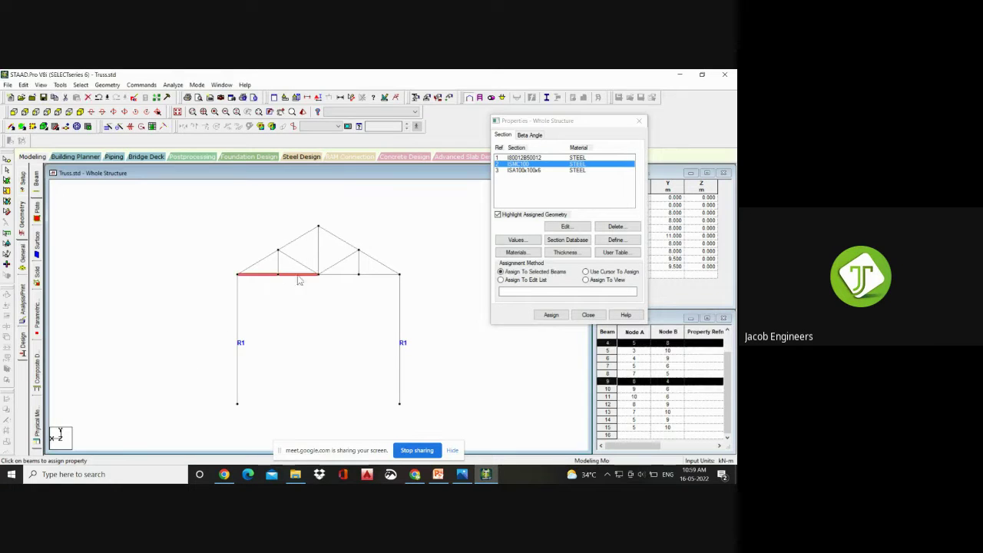
left_click(353, 275, "ctrl")
left_click(365, 276, "ctrl")
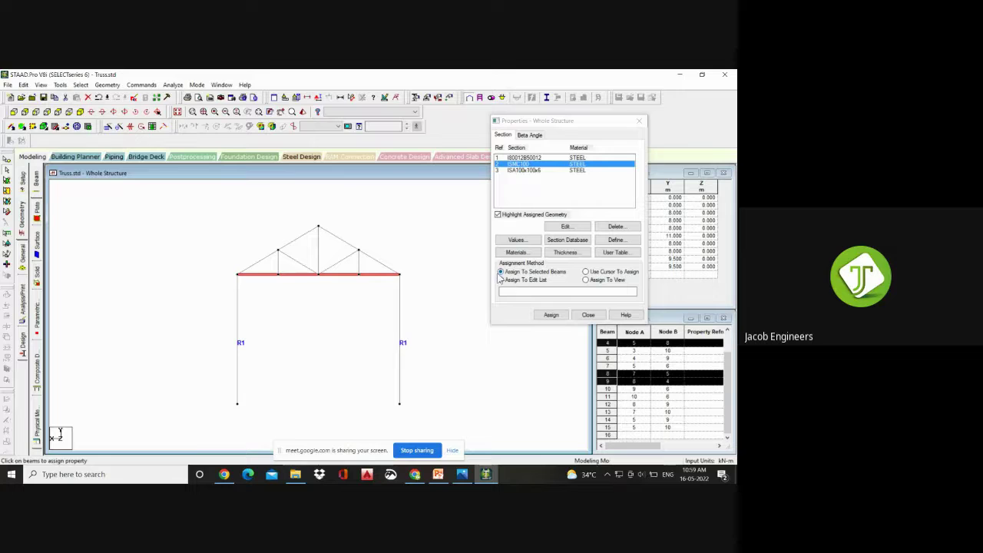
left_click(551, 315)
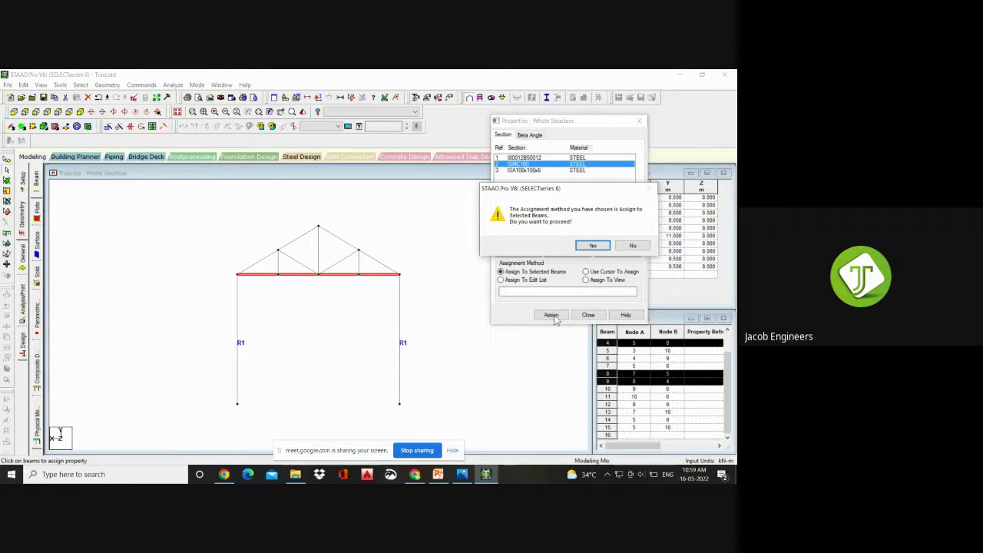
left_click(578, 244)
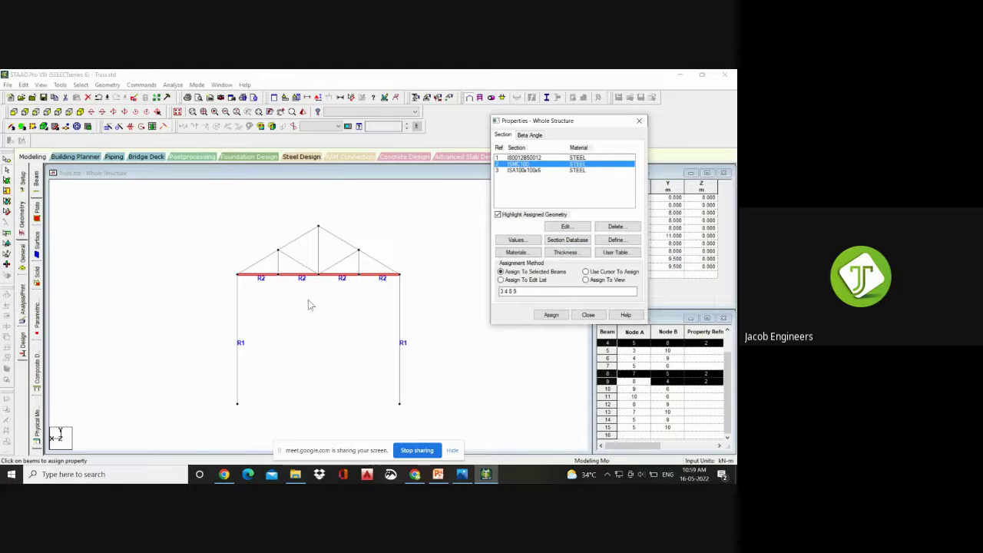
left_click(351, 290)
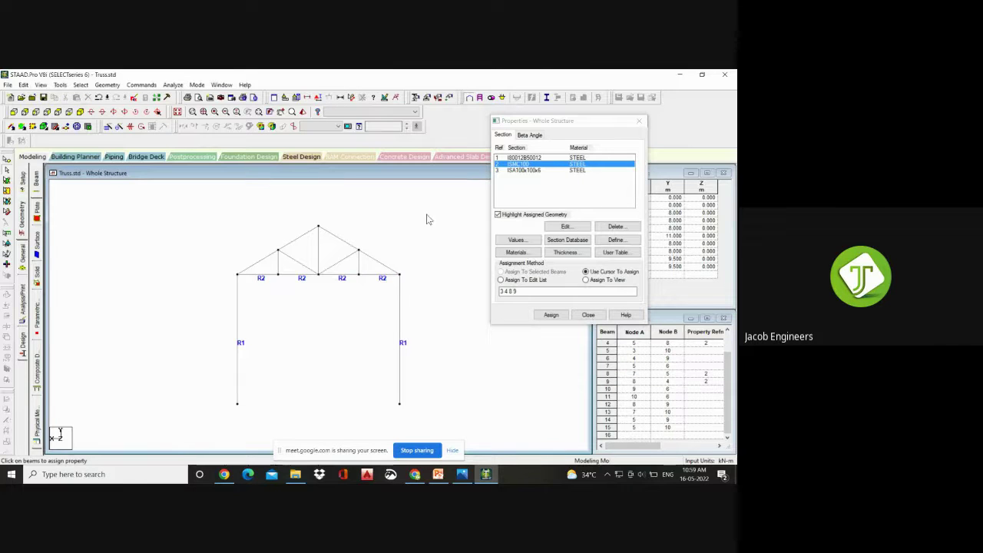
- Review the members assigned to sections I80012B50012 and ISMC100 by highlighting each section's geometry
left_click(520, 158)
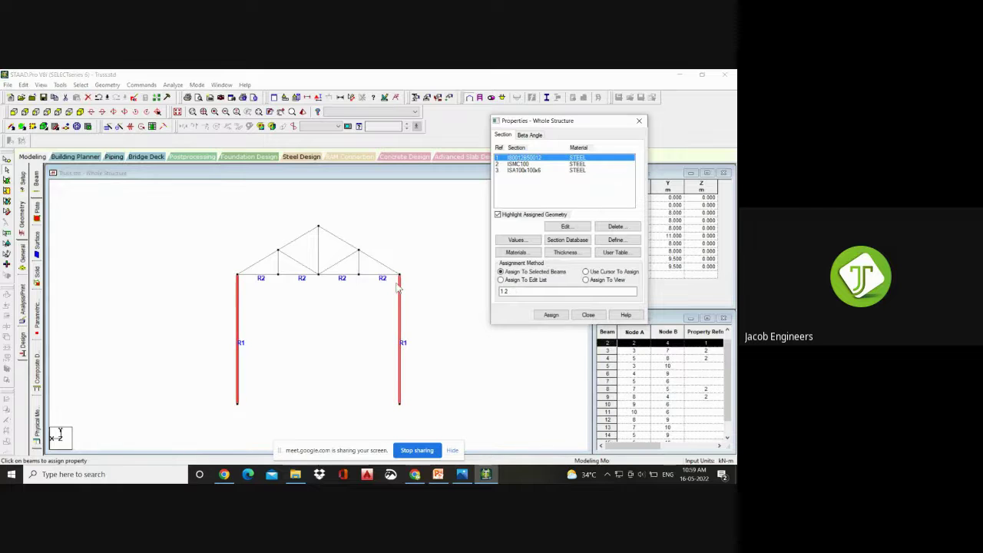
left_click(434, 256)
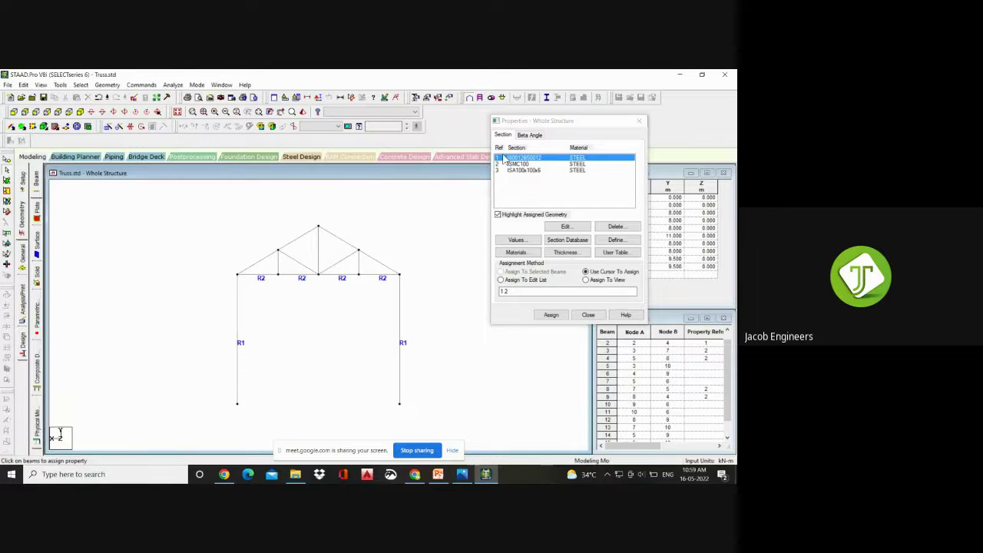
left_click(518, 164)
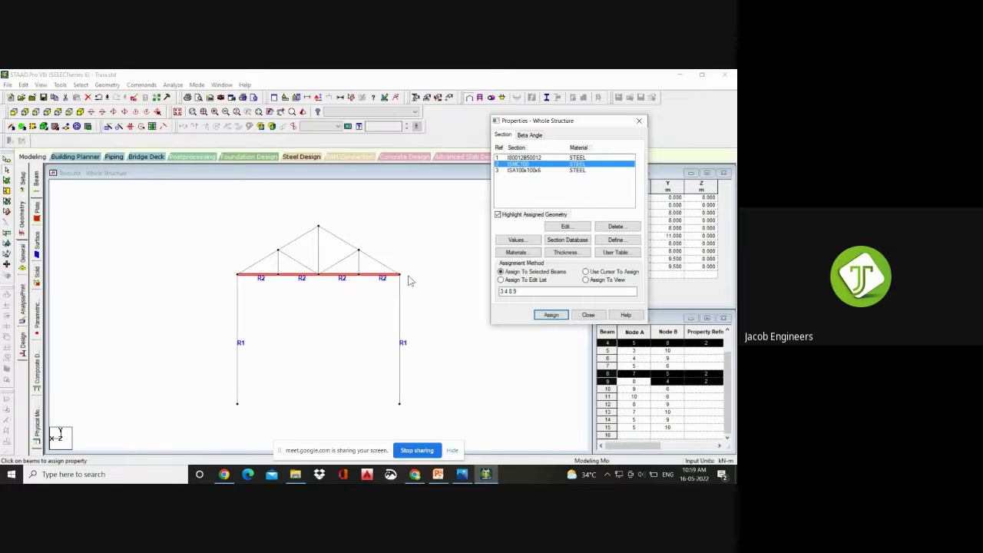
left_click(452, 204)
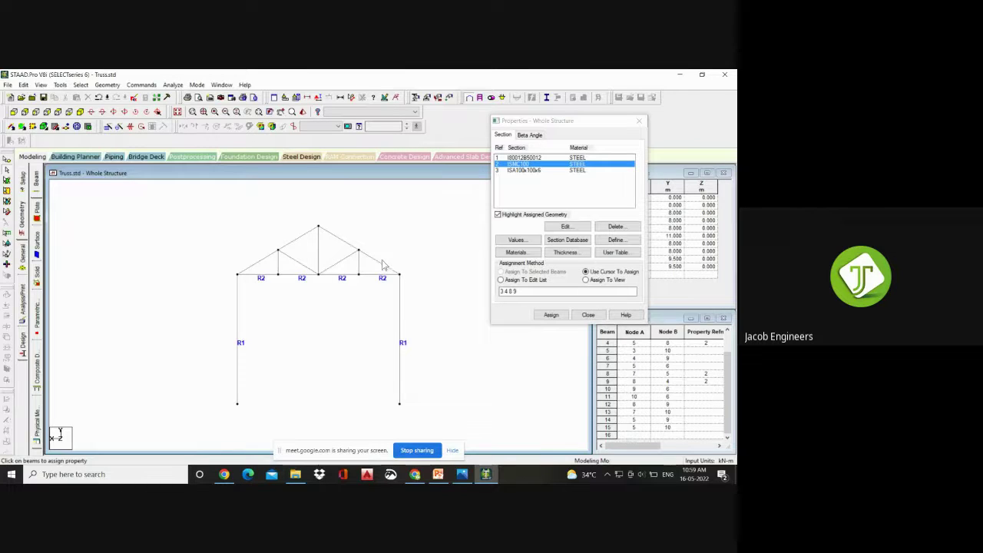
- Choose section ISA100x100x6 as the property for assignment
left_click(530, 171)
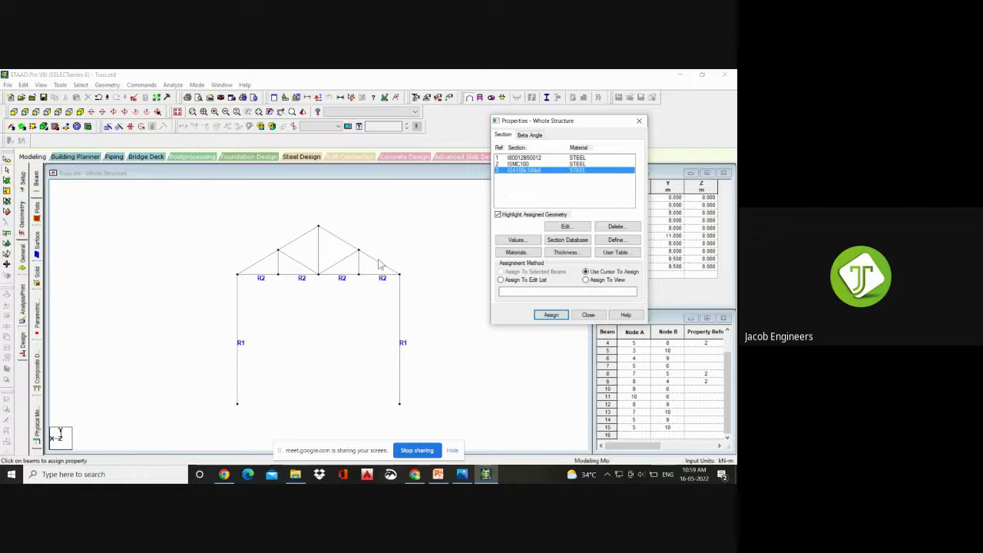
left_click_drag(244, 216, 419, 278)
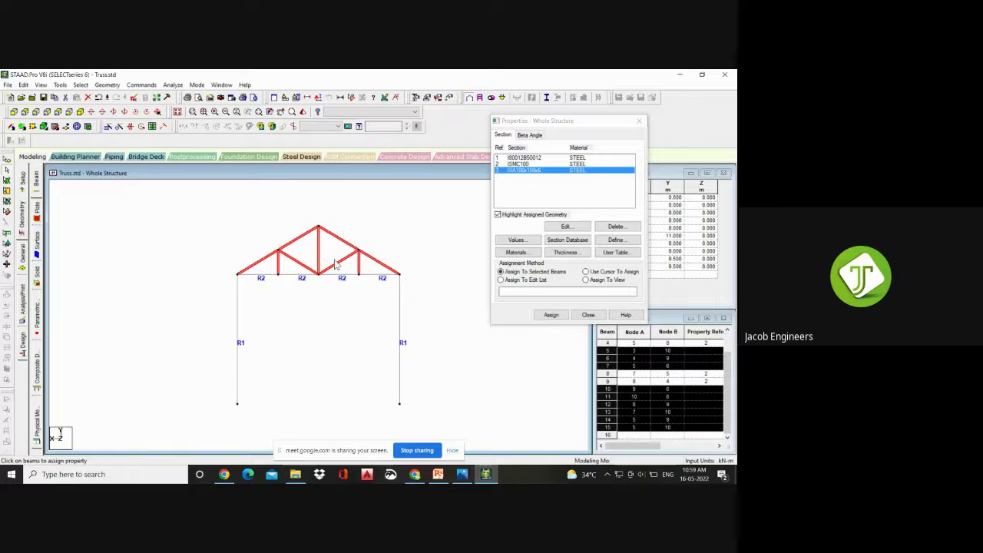
left_click(300, 239)
left_click(278, 256)
left_click(282, 262)
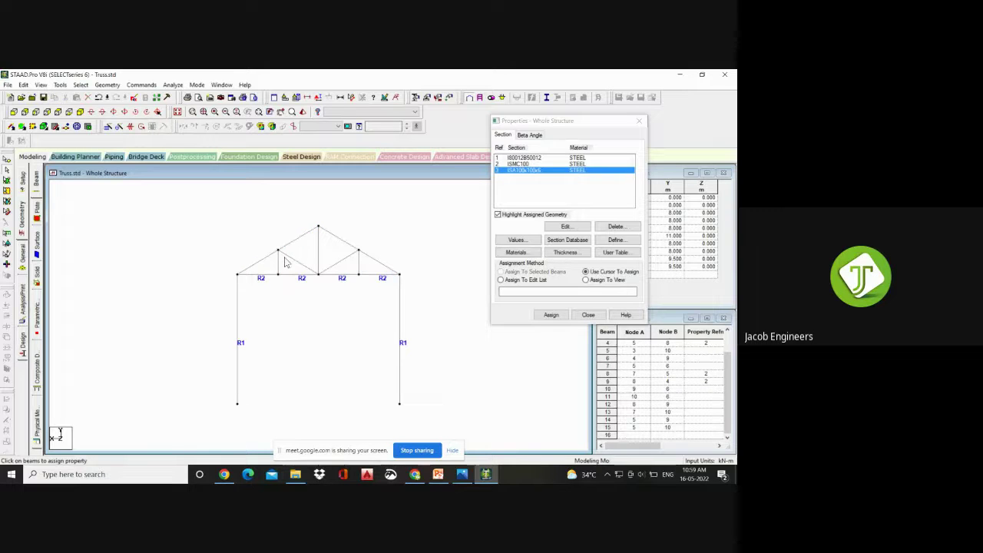
left_click(290, 258)
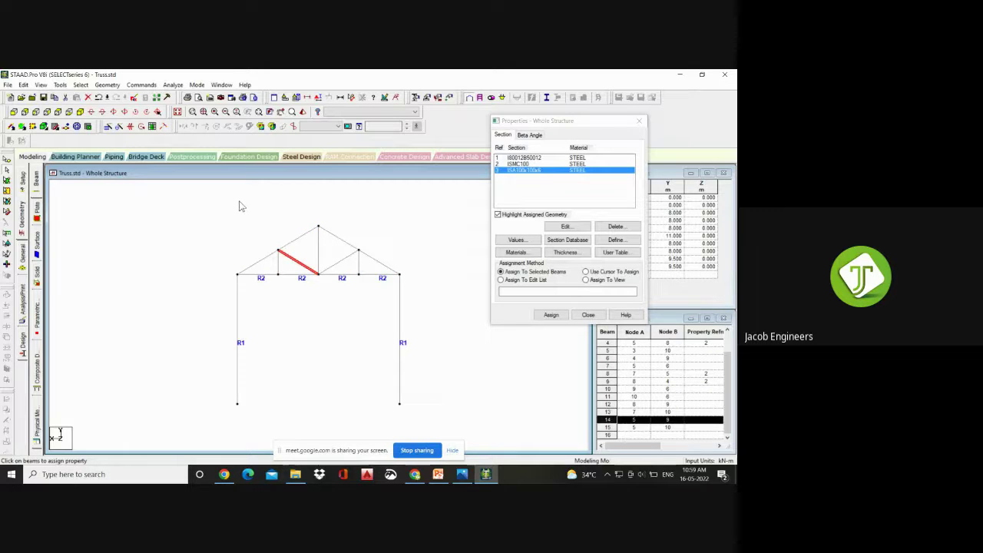
left_click_drag(231, 204, 434, 277)
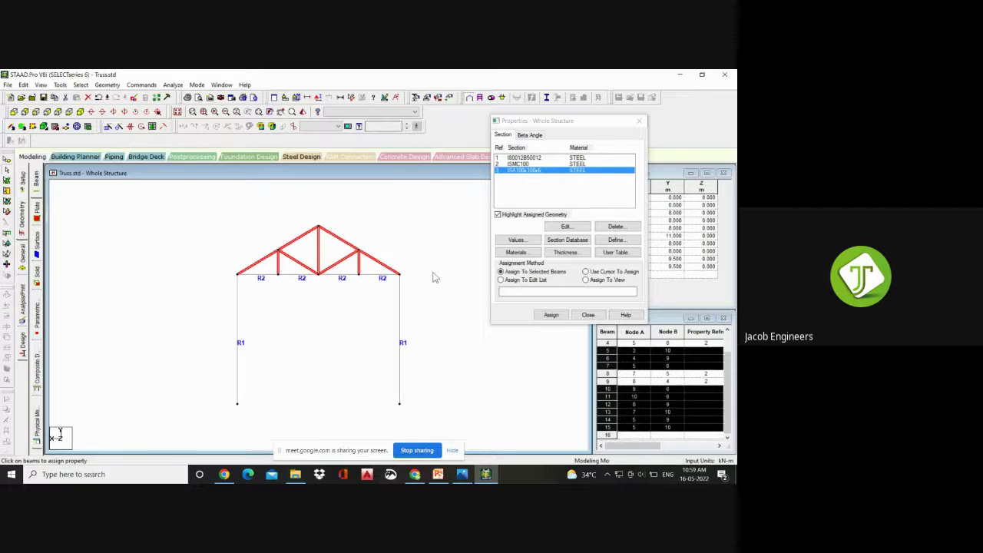
left_click_drag(206, 212, 482, 425)
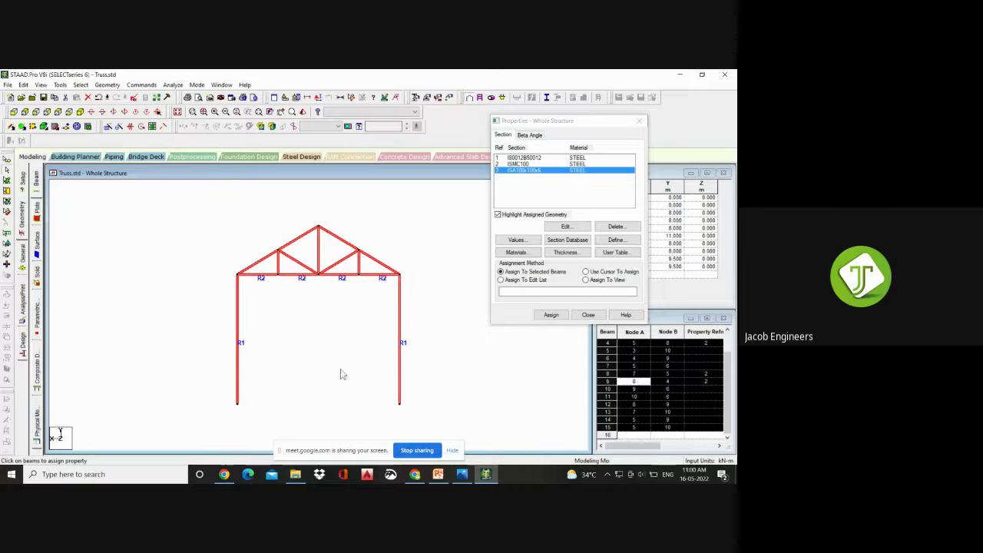
left_click(331, 309)
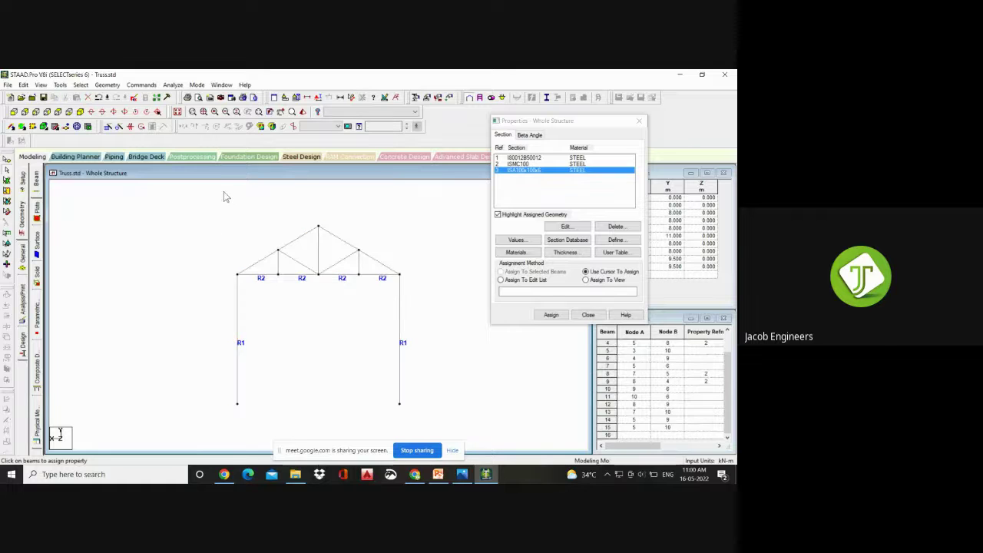
- Assign section ISA100x100x6 to the truss's sloping top chord and web members using Assign To Selected Beams, and close the properties
left_click_drag(224, 191, 420, 269)
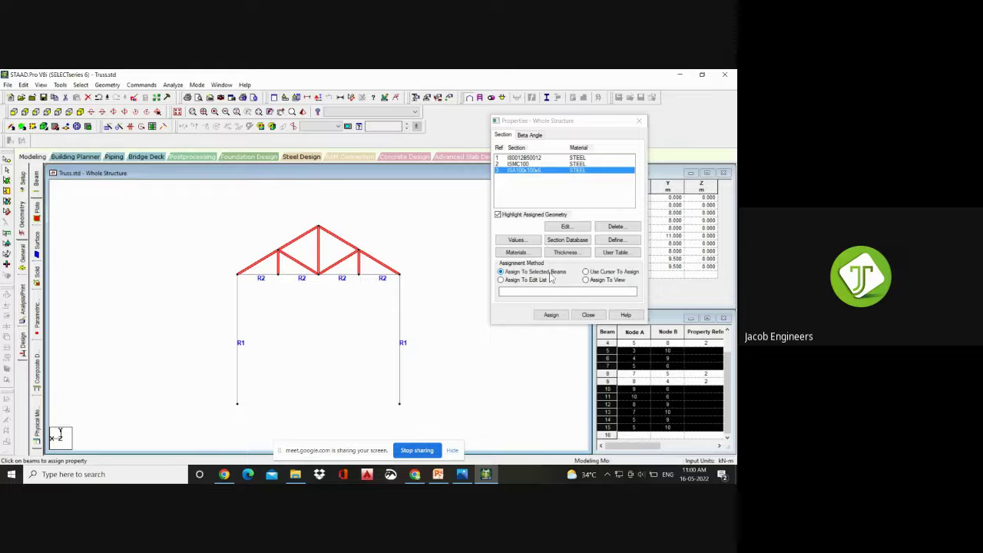
left_click(552, 315)
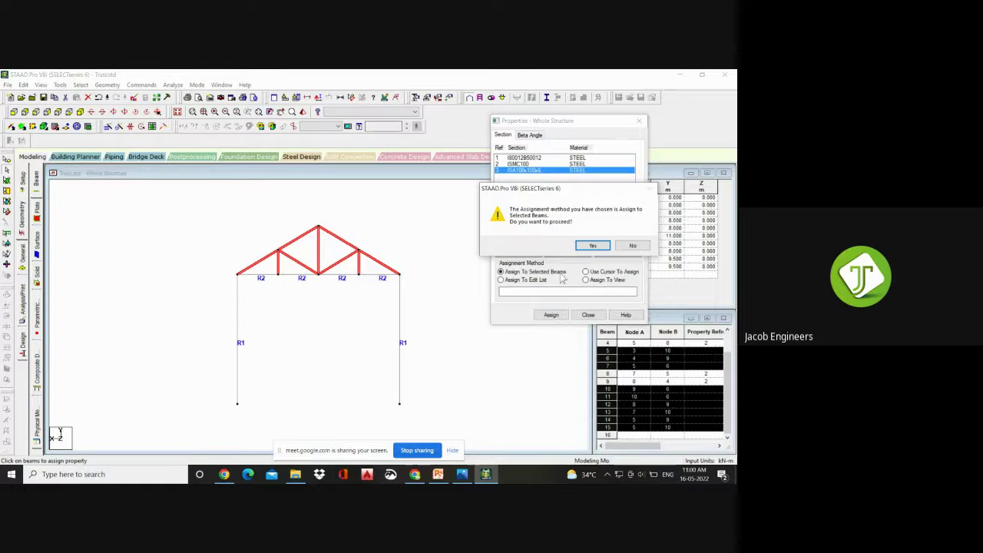
left_click(592, 245)
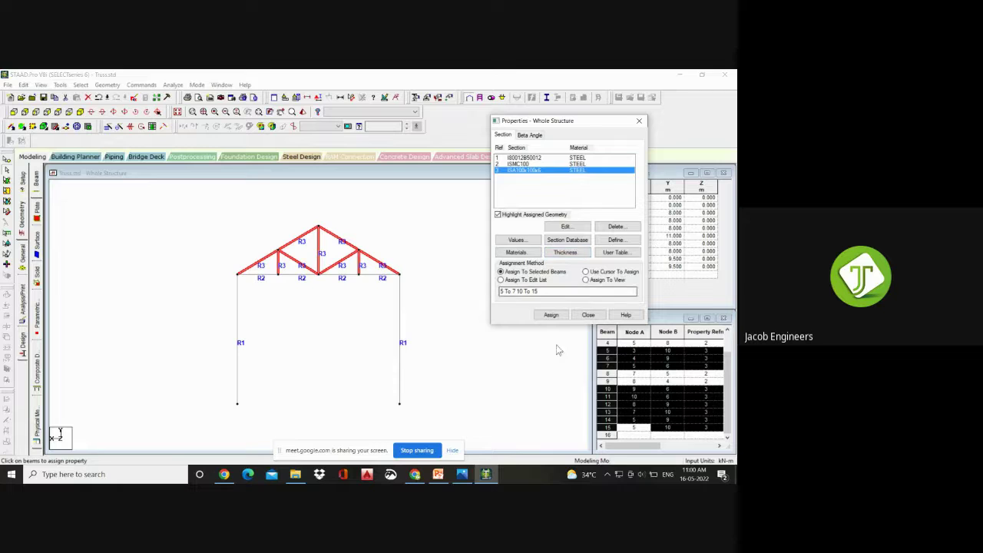
left_click(581, 315)
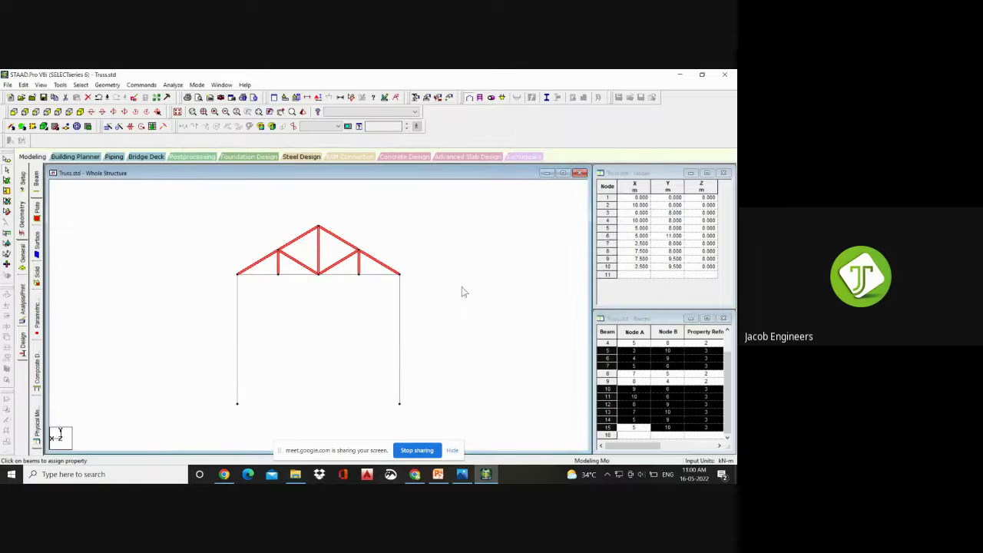
left_click(462, 292)
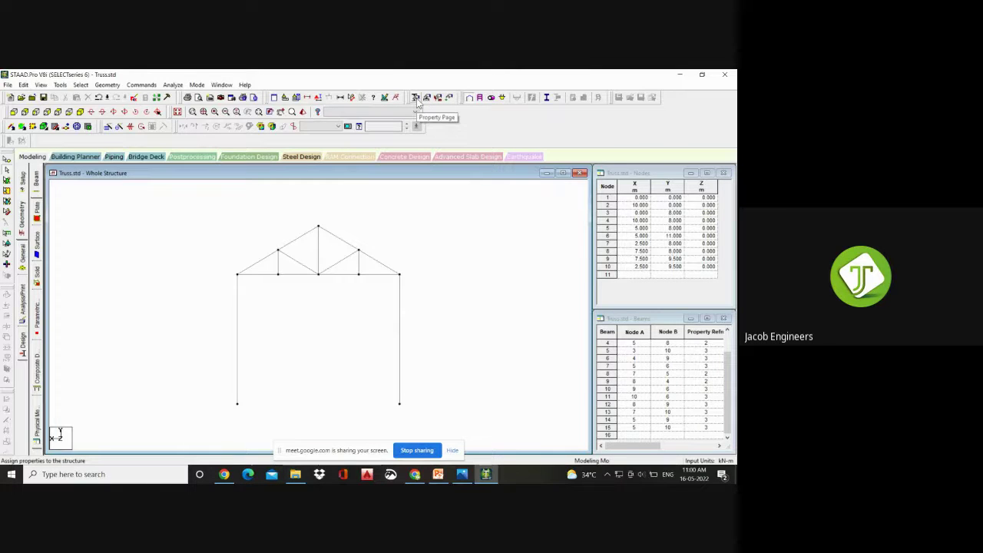
- Review the members assigned to sections I80012B50012, ISMC100 and ISA100x100x6 by highlighting each section's geometry, and clear the highlighting
left_click(141, 85)
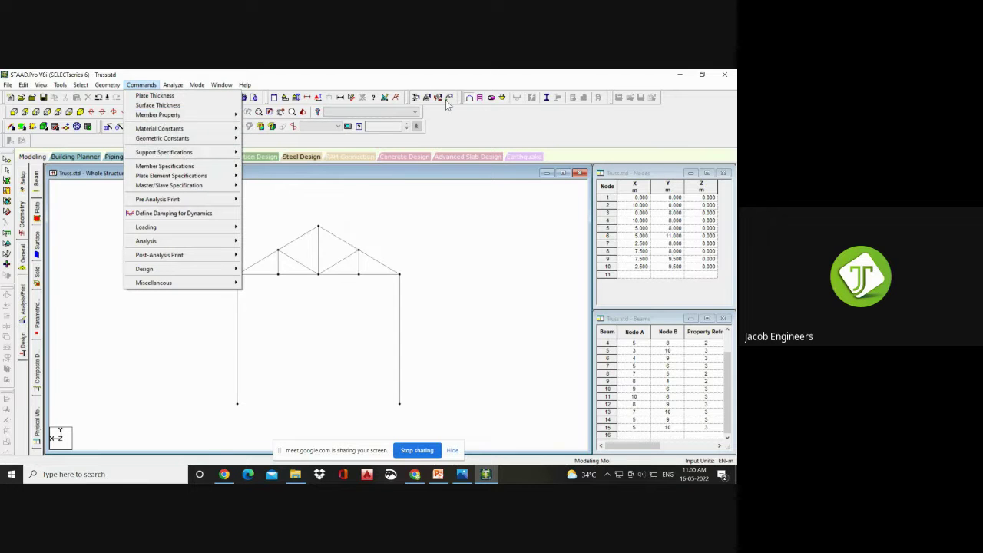
left_click(415, 98)
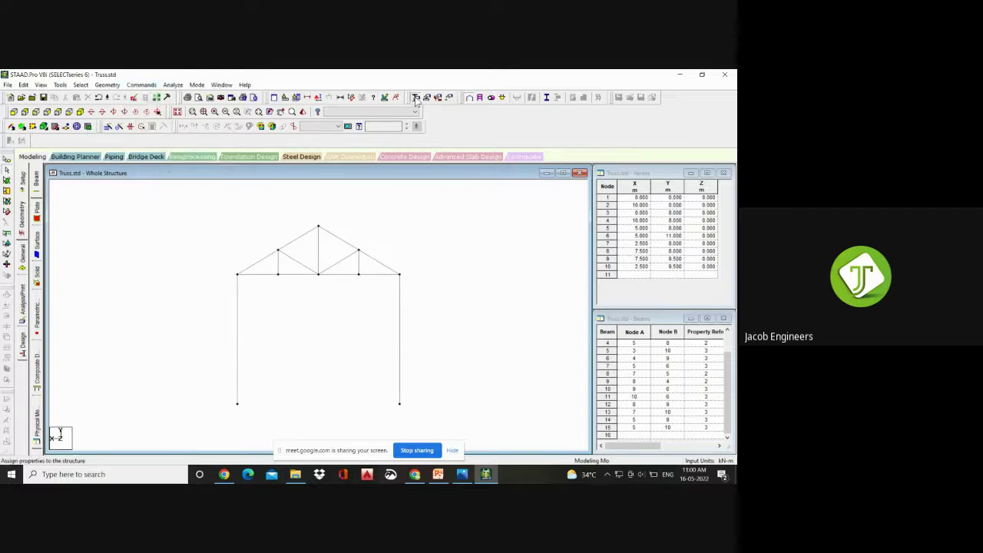
left_click_drag(65, 95, 569, 86)
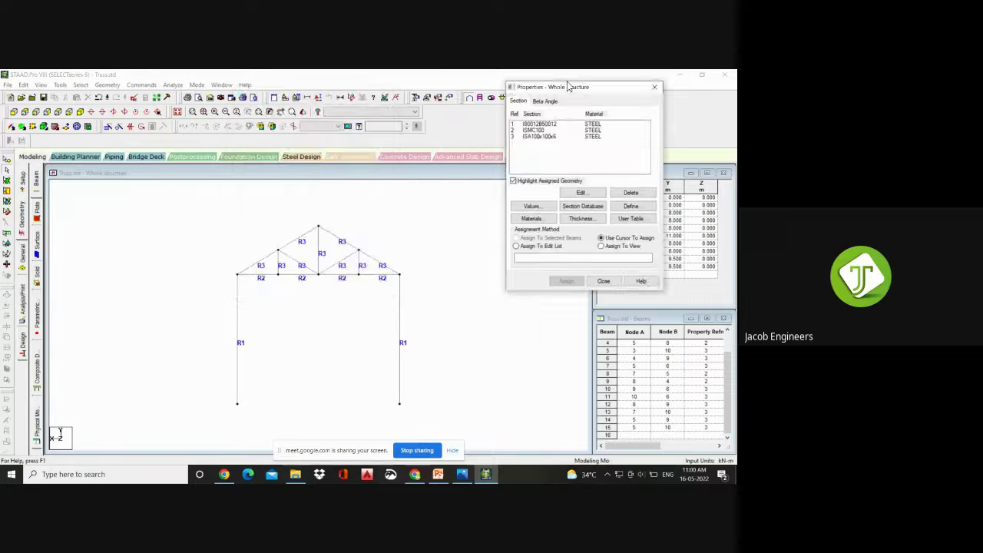
left_click(542, 124)
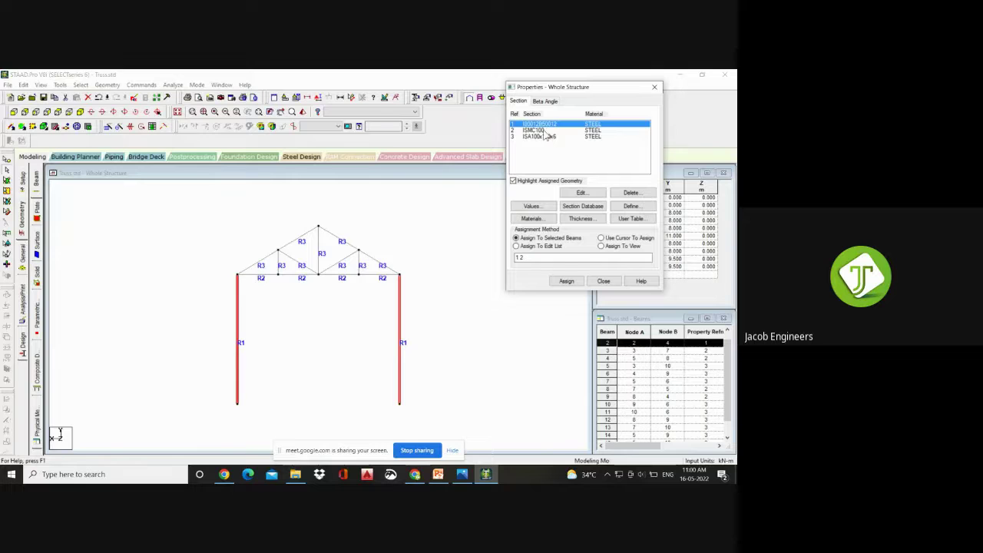
left_click(541, 131)
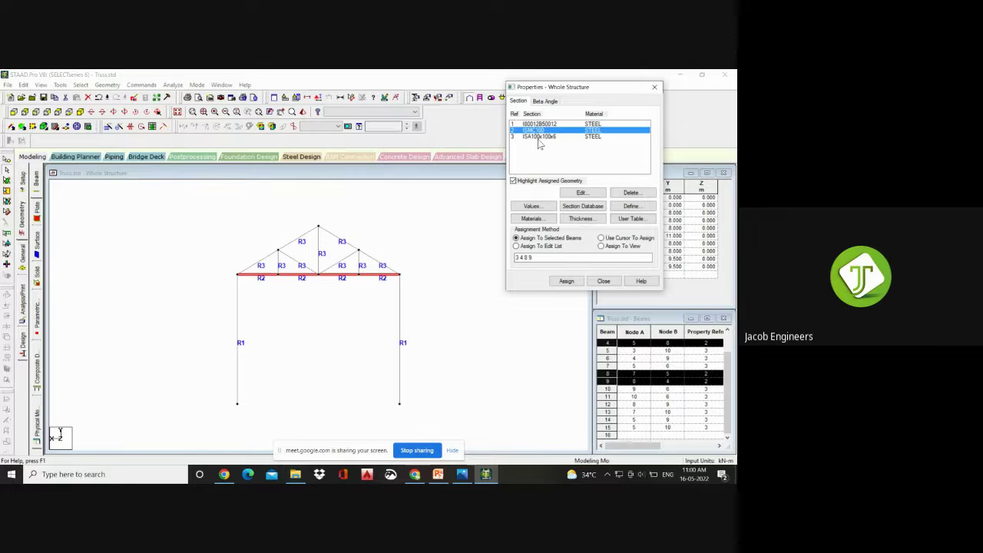
left_click(539, 137)
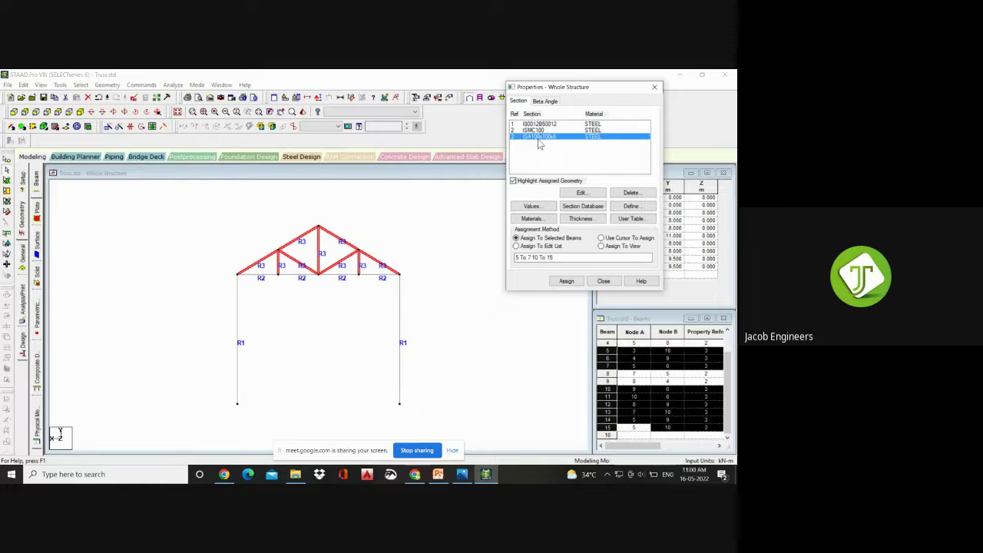
left_click(604, 281)
left_click(202, 238)
- Create a Fixed support specification restraining FX, FY, FZ, MX, MY and MZ
left_click(145, 86)
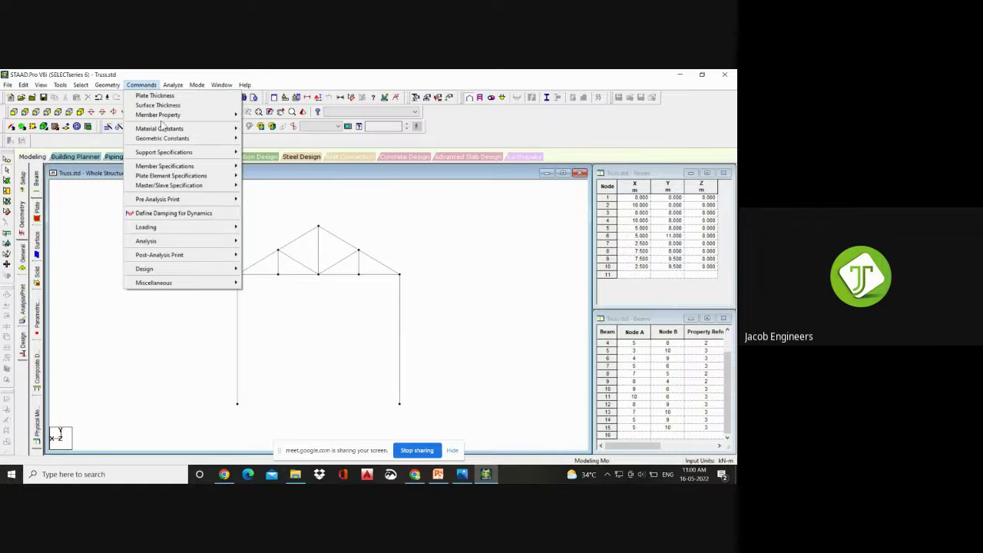
left_click(228, 121)
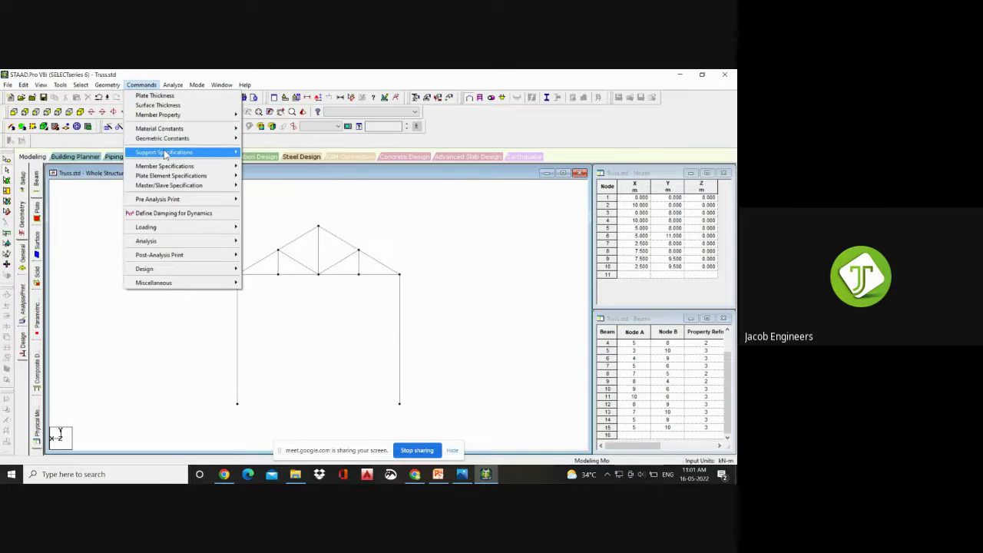
mouse_move(164, 153)
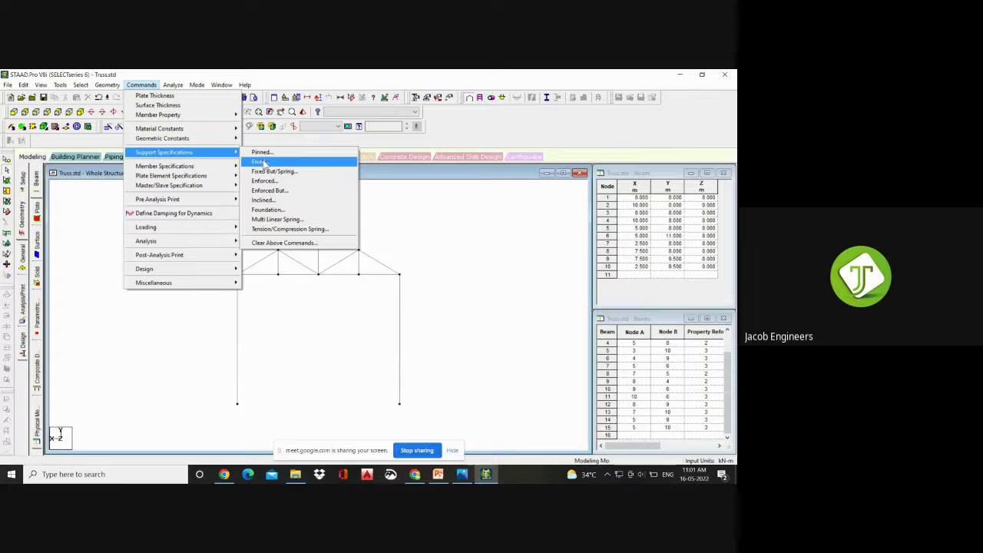
left_click(262, 162)
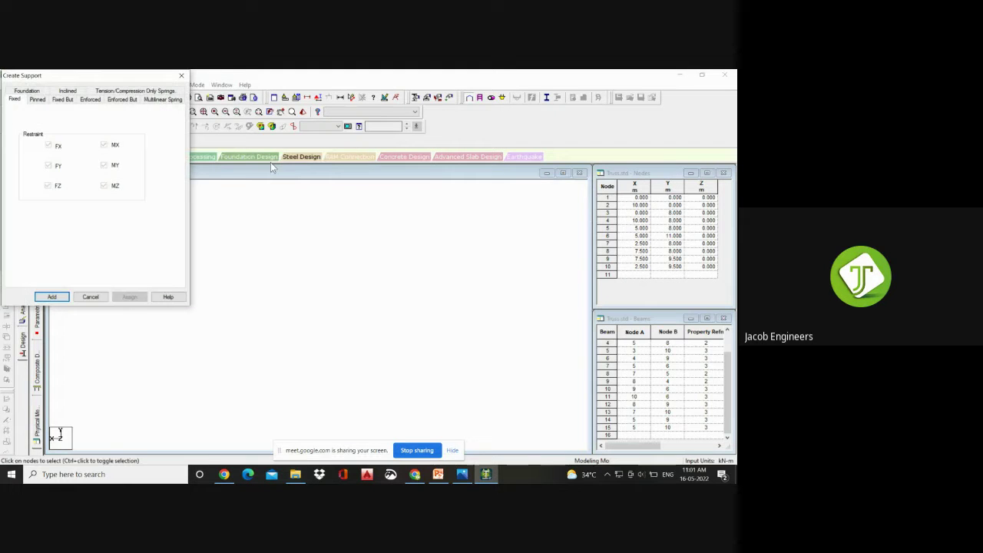
left_click_drag(74, 75, 538, 87)
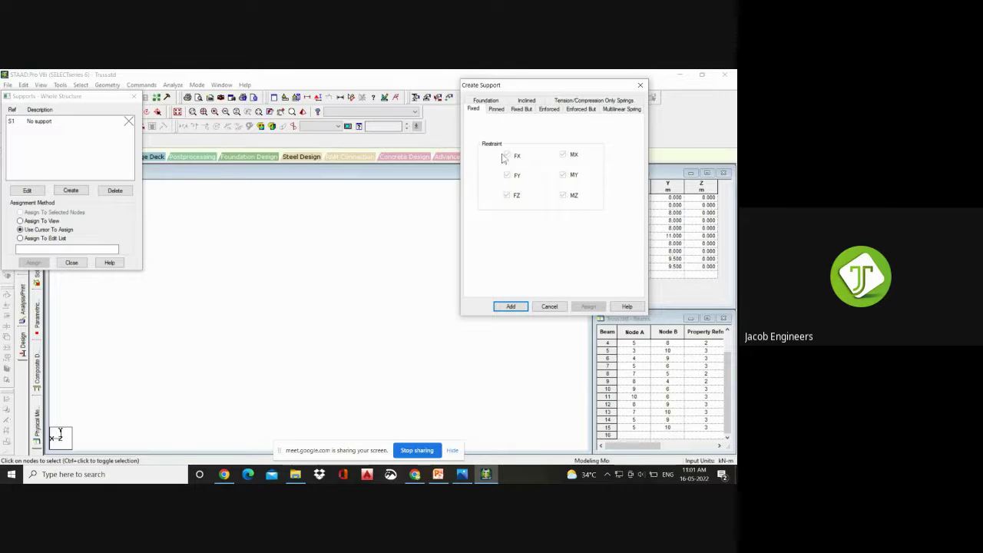
left_click(497, 110)
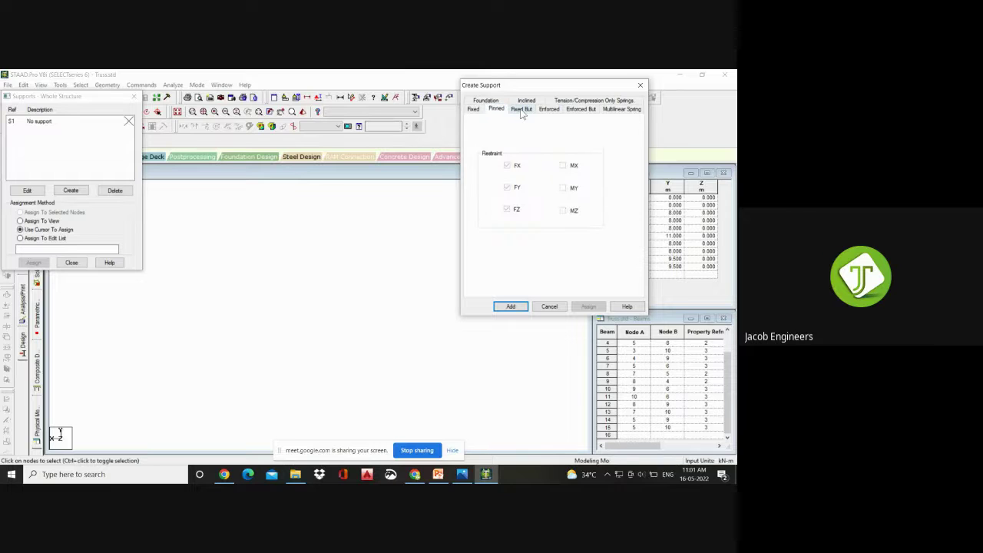
left_click(521, 109)
left_click(547, 110)
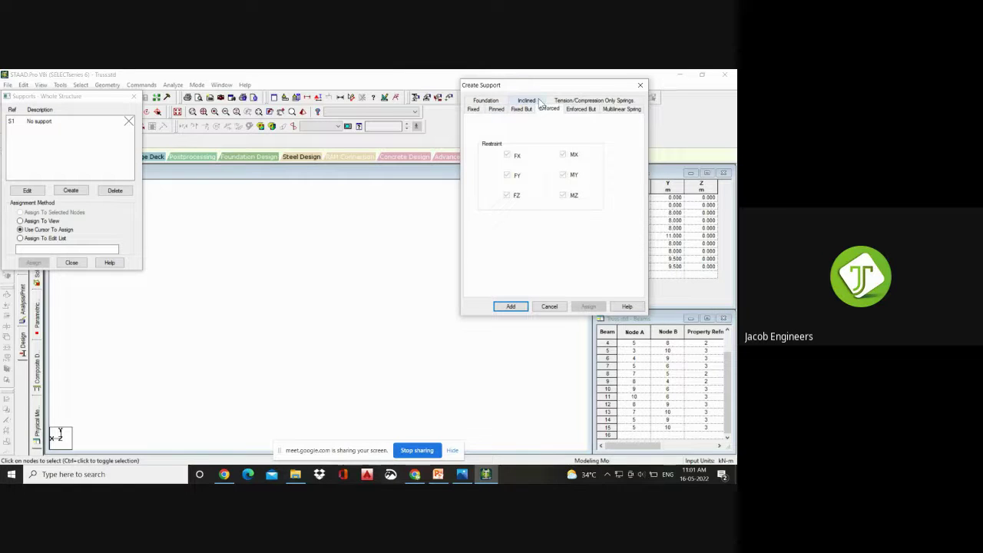
left_click(530, 100)
left_click(486, 109)
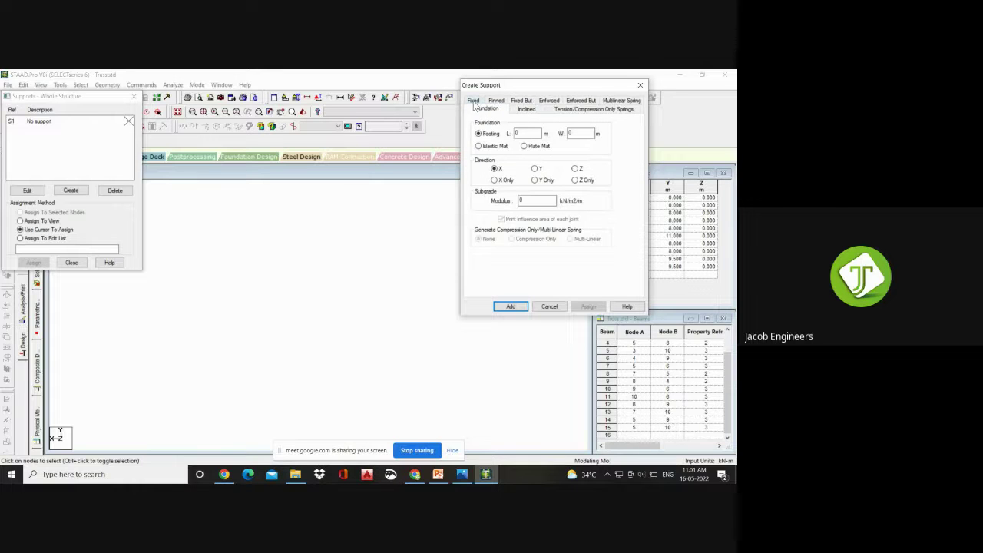
left_click(475, 104)
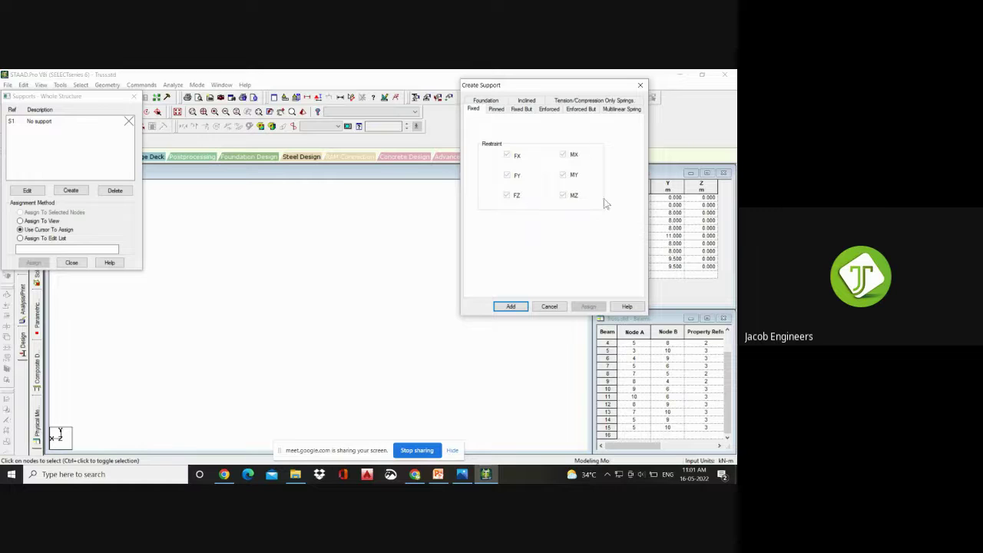
left_click(513, 308)
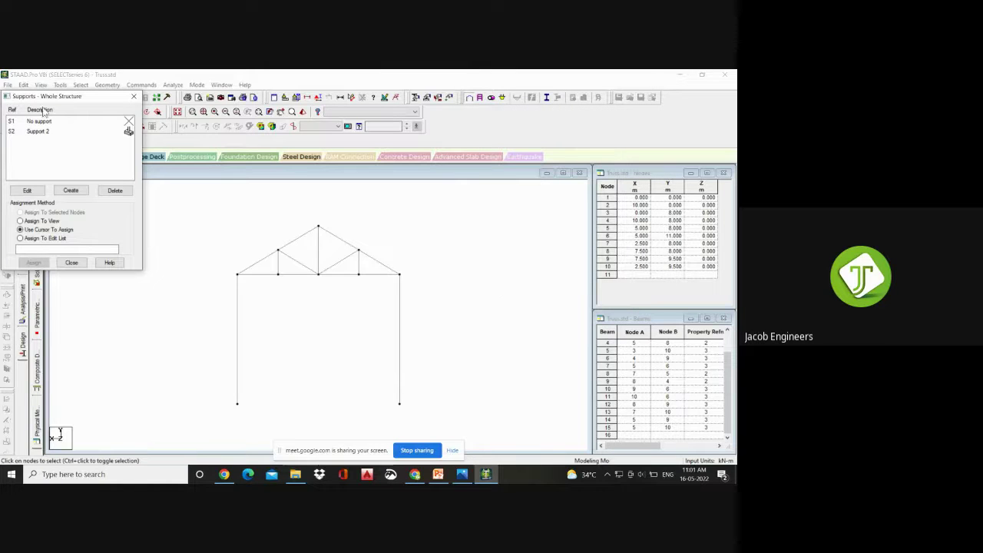
- Assign the fixed support Support 2 to the base node of the left column using the Use Cursor To Assign method
left_click_drag(44, 97, 533, 100)
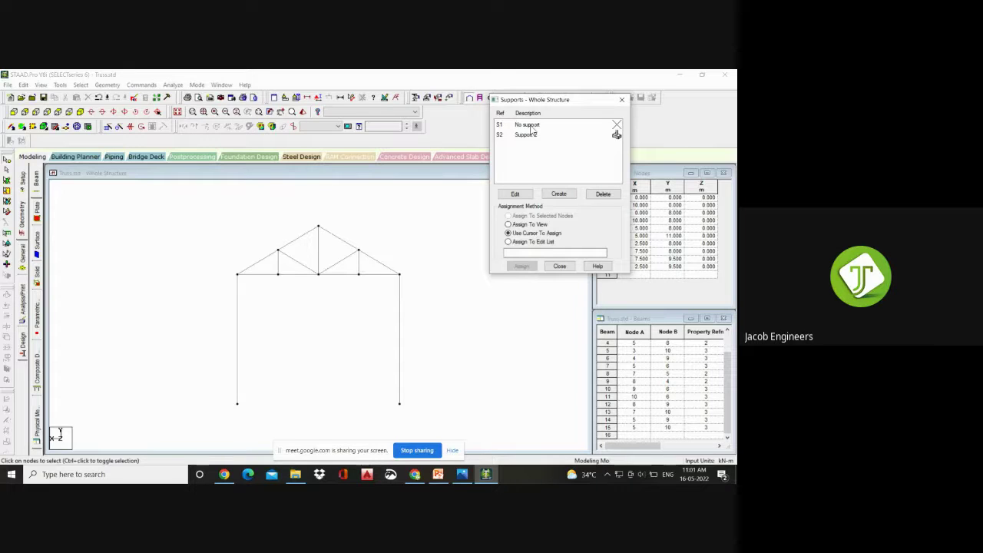
left_click(532, 126)
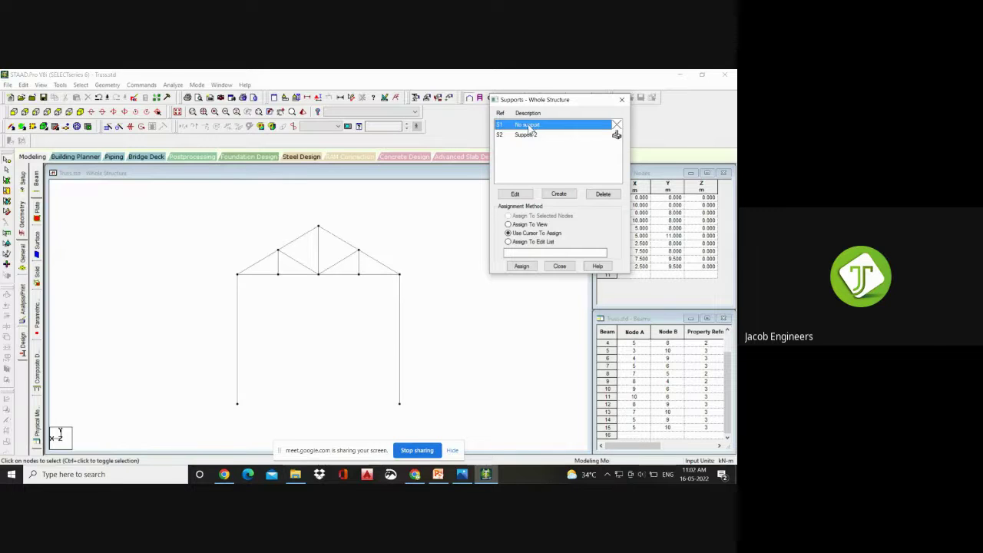
left_click(528, 136)
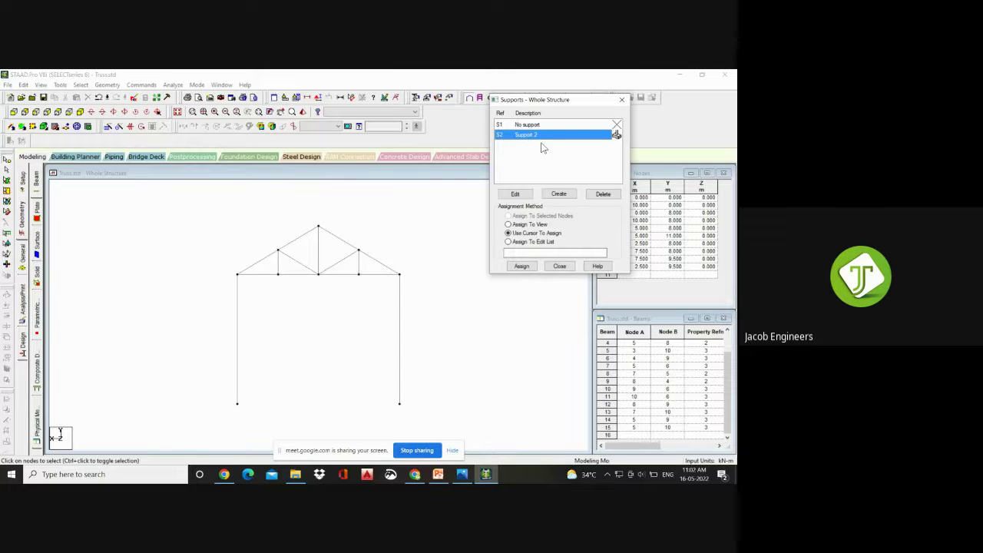
left_click(523, 266)
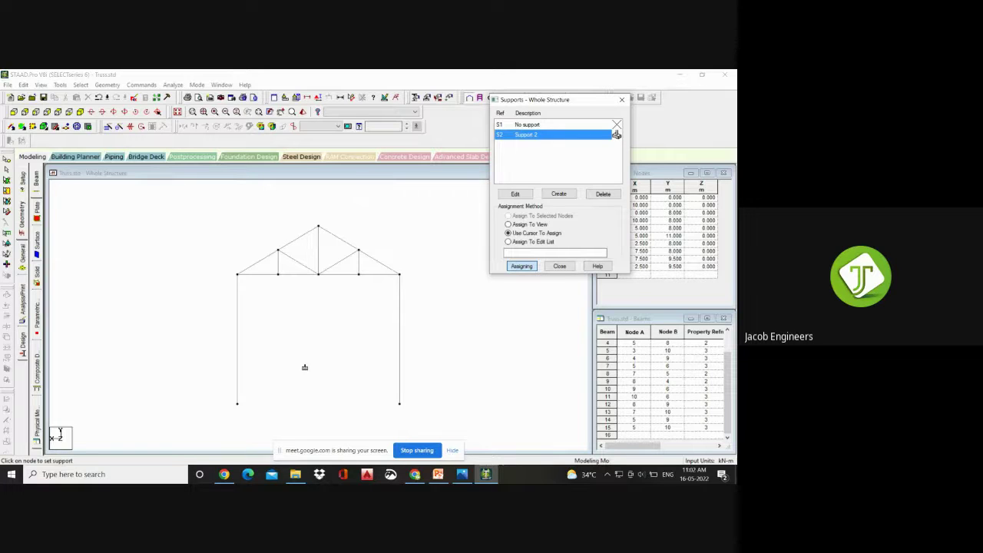
left_click(237, 406)
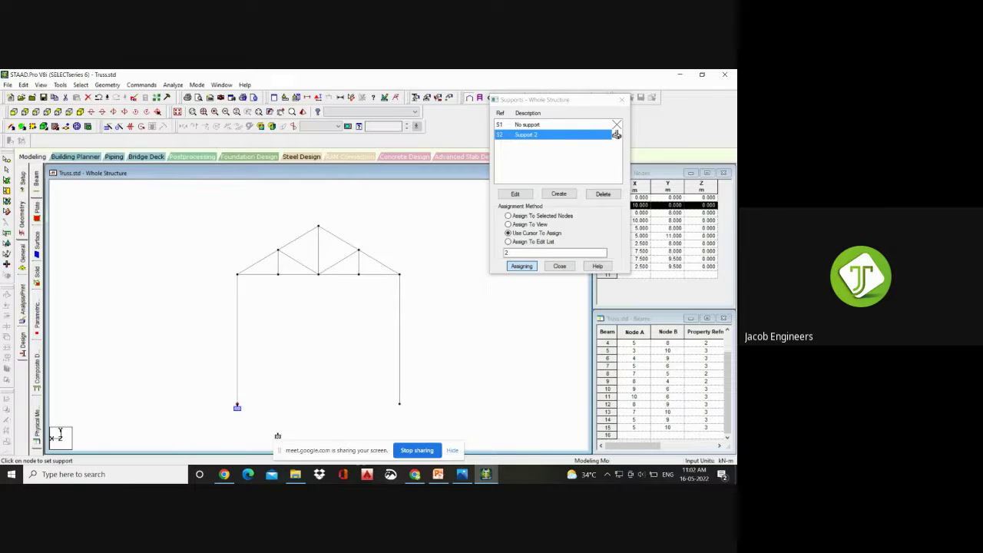
key("Escape")
- Assign the fixed support Support 2 to the right column's base node using Assign To Selected Nodes, and close the supports
left_click(7, 163)
left_click_drag(381, 390, 419, 427)
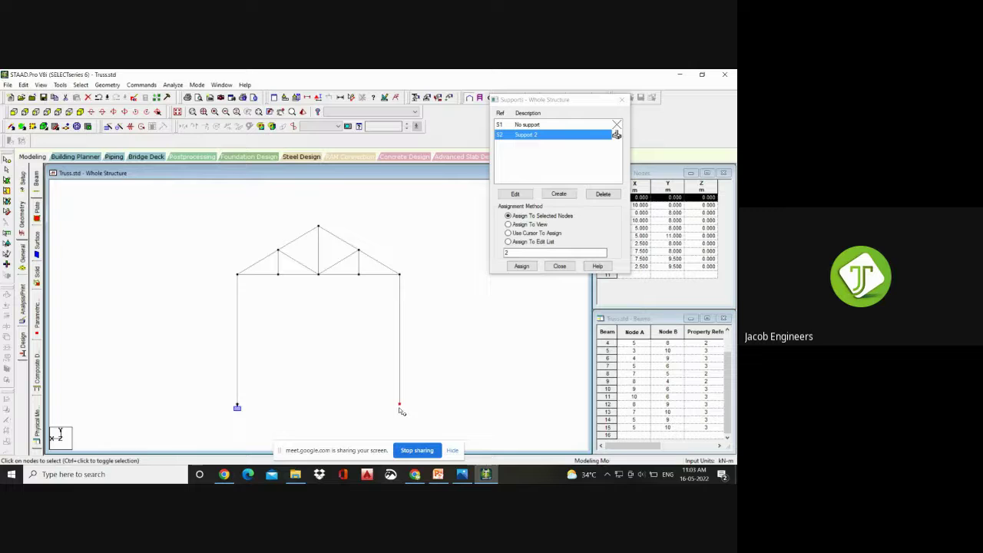
left_click(522, 266)
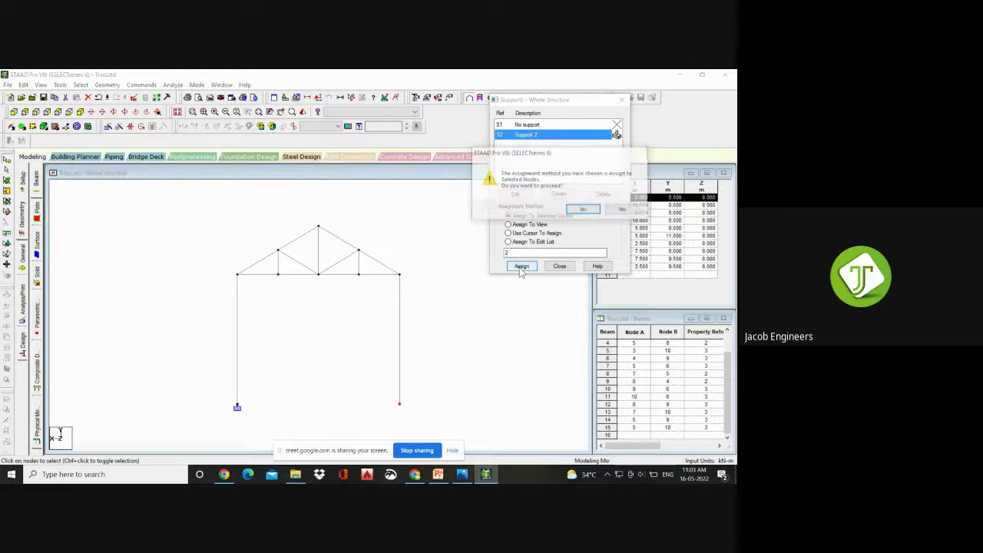
left_click(584, 210)
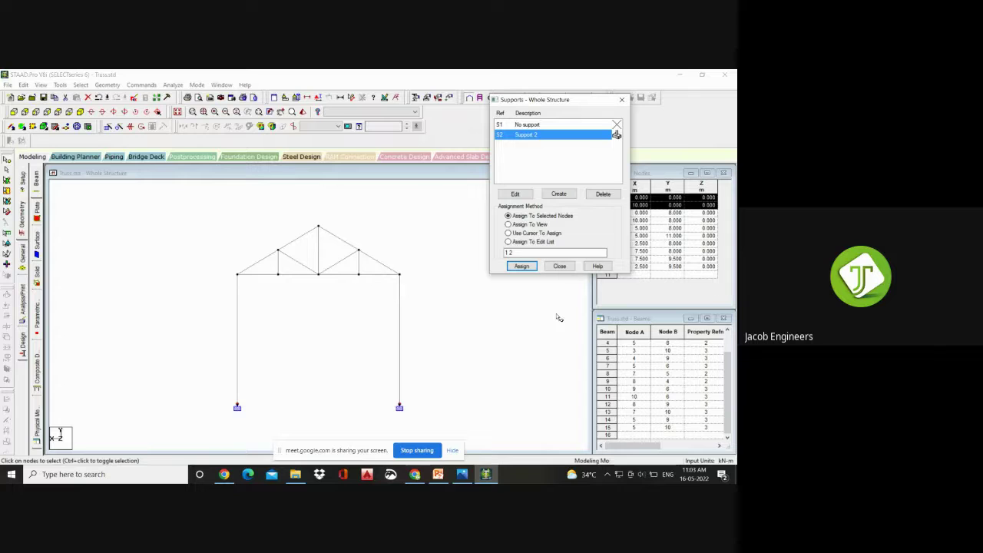
left_click(559, 267)
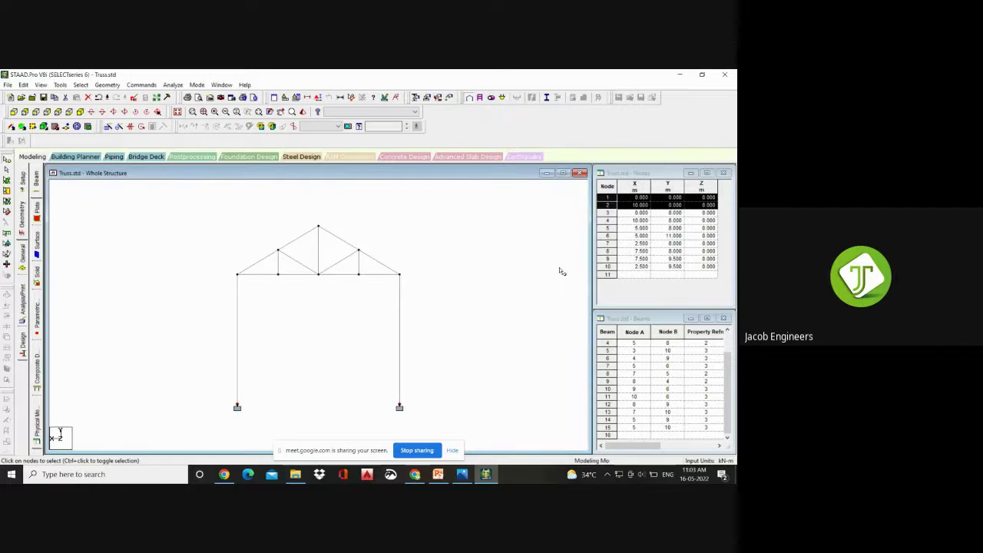
left_click(487, 292)
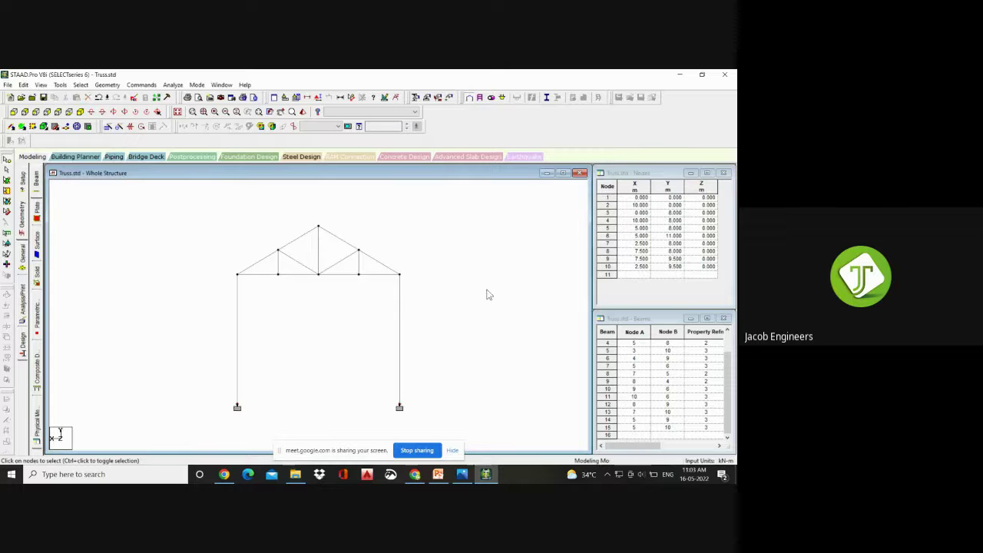
- Start defining primary load case 1 with the Dead loading type
left_click(143, 84)
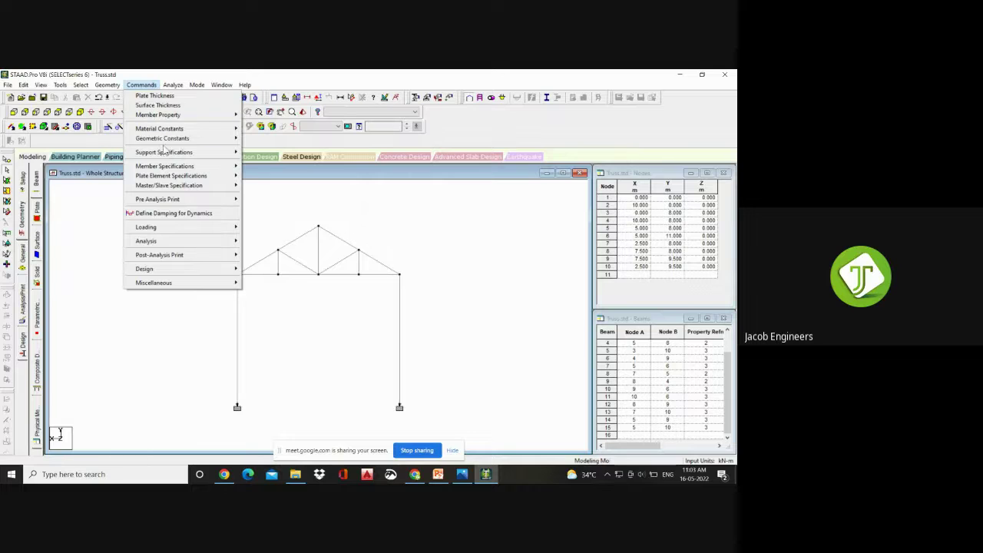
mouse_move(165, 229)
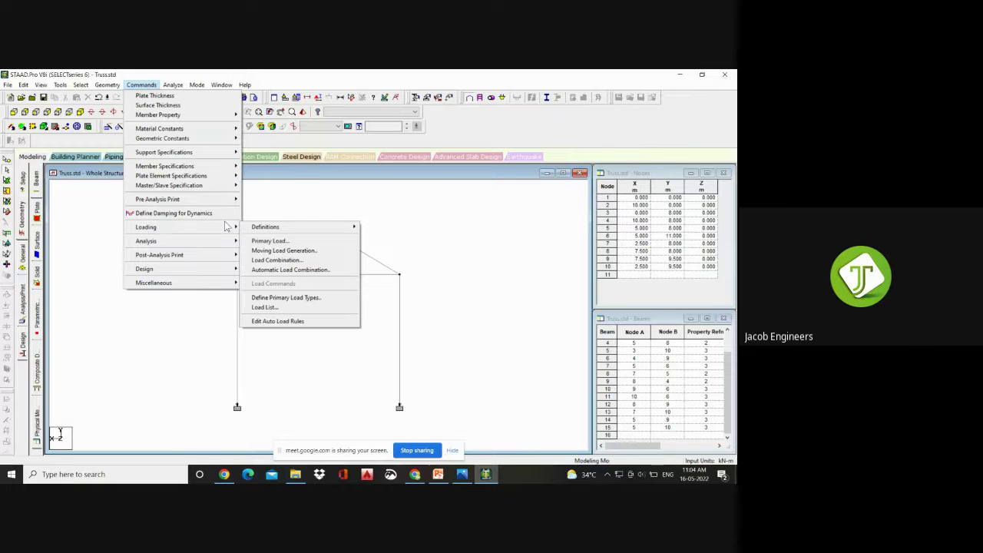
mouse_move(227, 233)
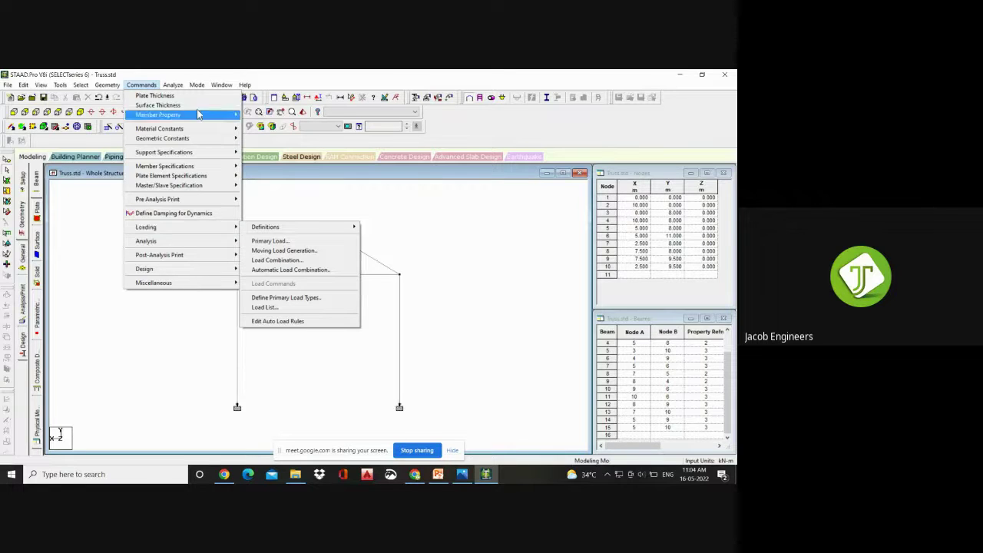
left_click(145, 85)
left_click(150, 86)
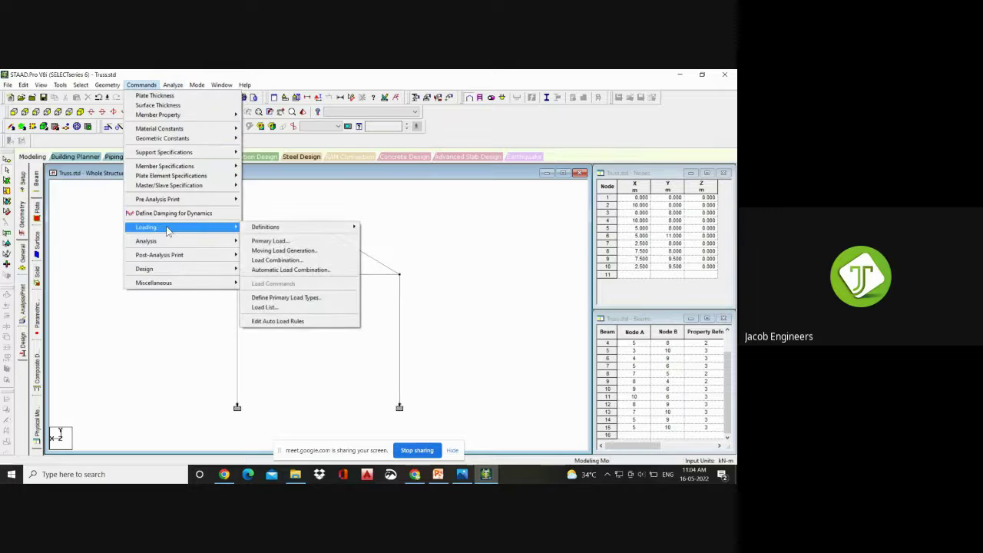
mouse_move(278, 230)
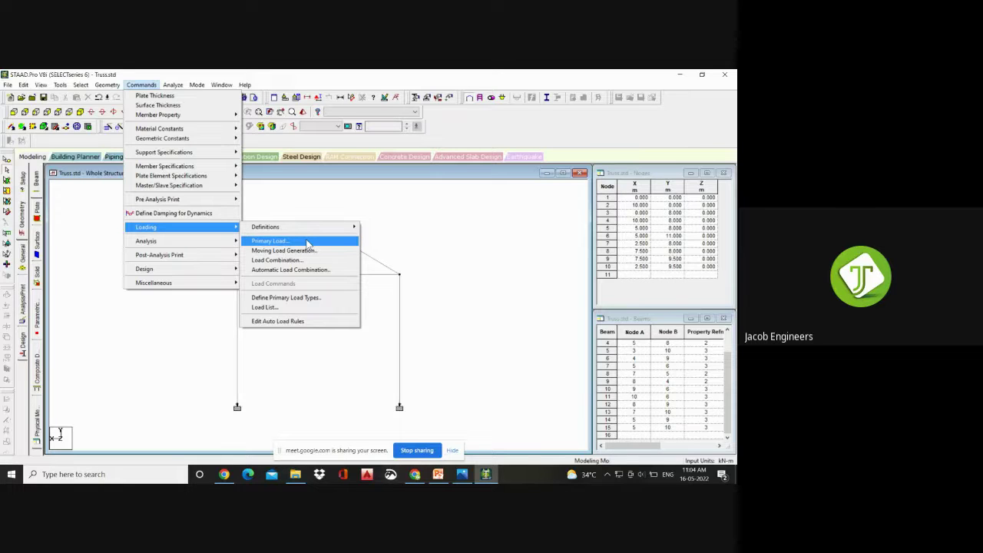
left_click(306, 243)
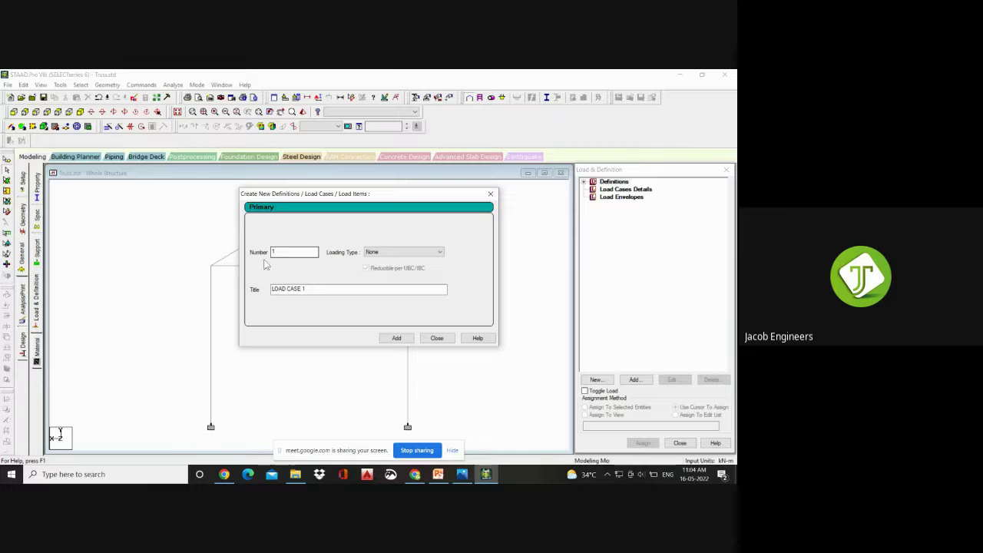
left_click(389, 252)
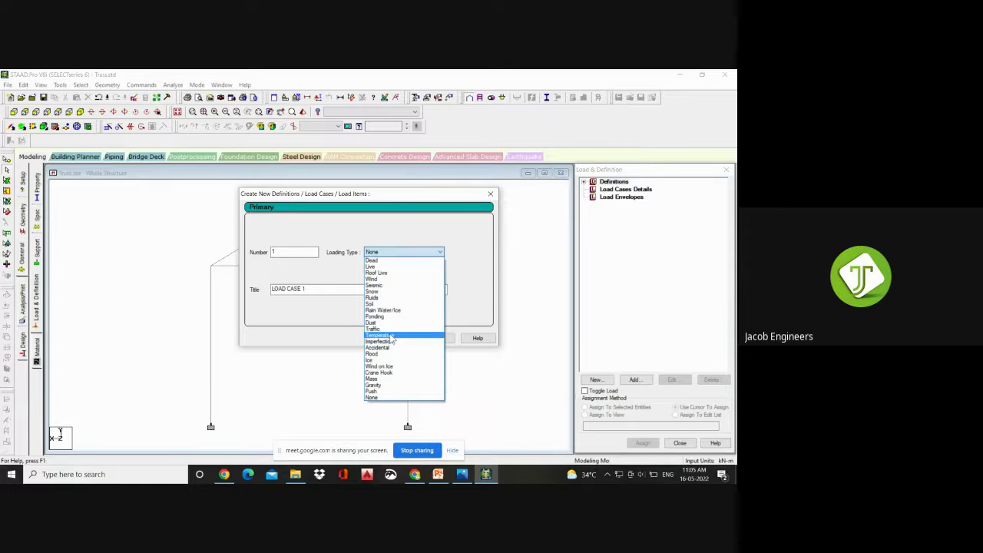
left_click(396, 262)
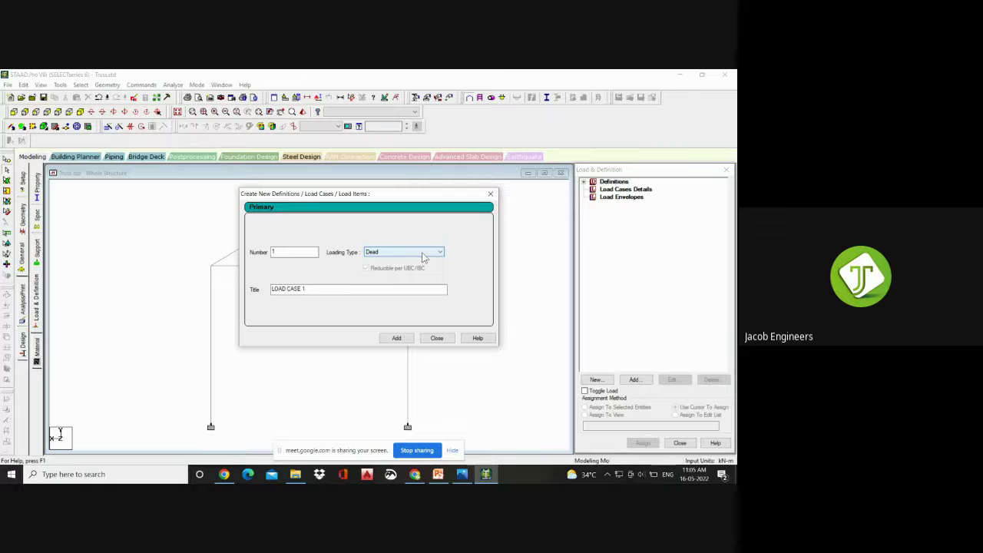
- Title the dead load case DL and add it to the load cases
left_click(296, 289)
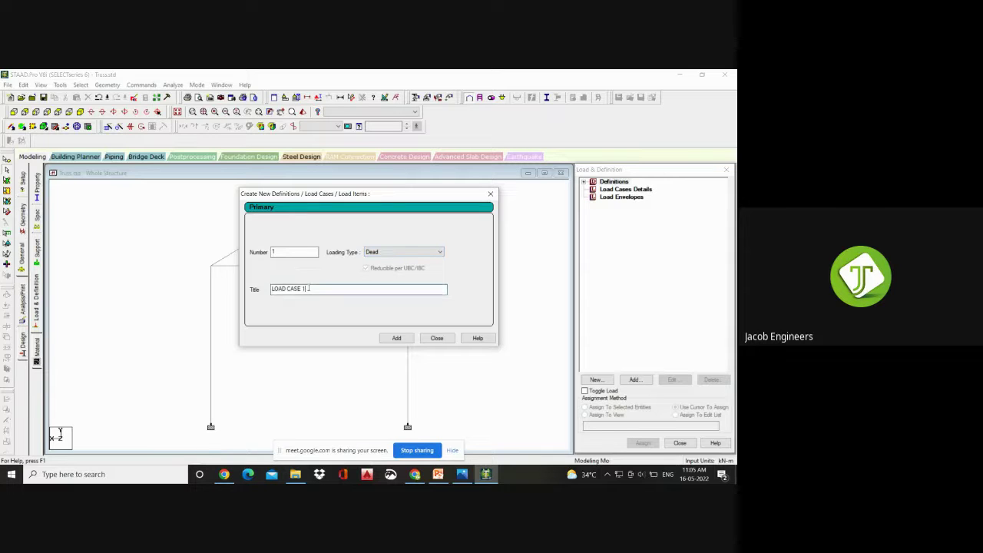
left_click_drag(307, 289, 272, 289)
key("BackSpace")
key("ctrl+z")
type("D")
left_click(403, 251)
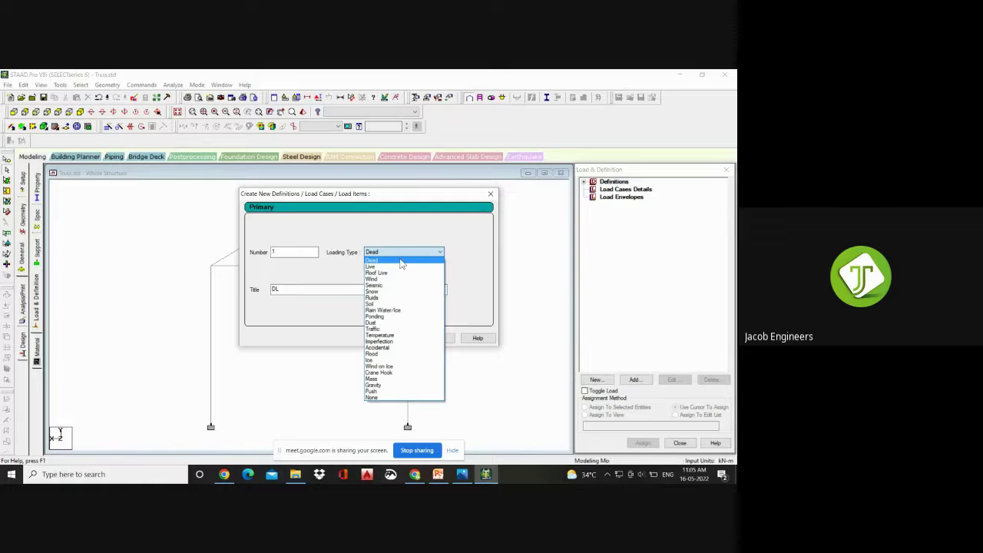
left_click(400, 262)
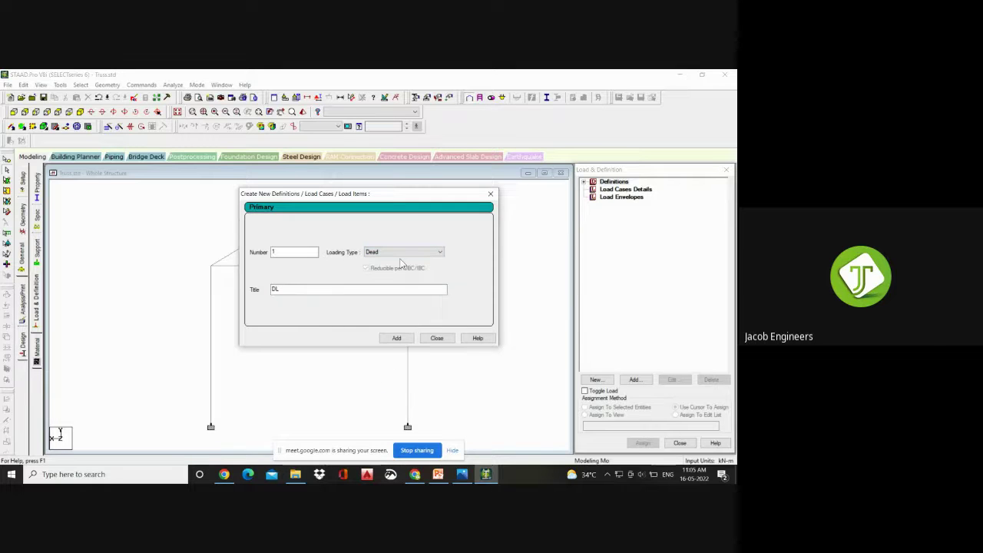
left_click(397, 335)
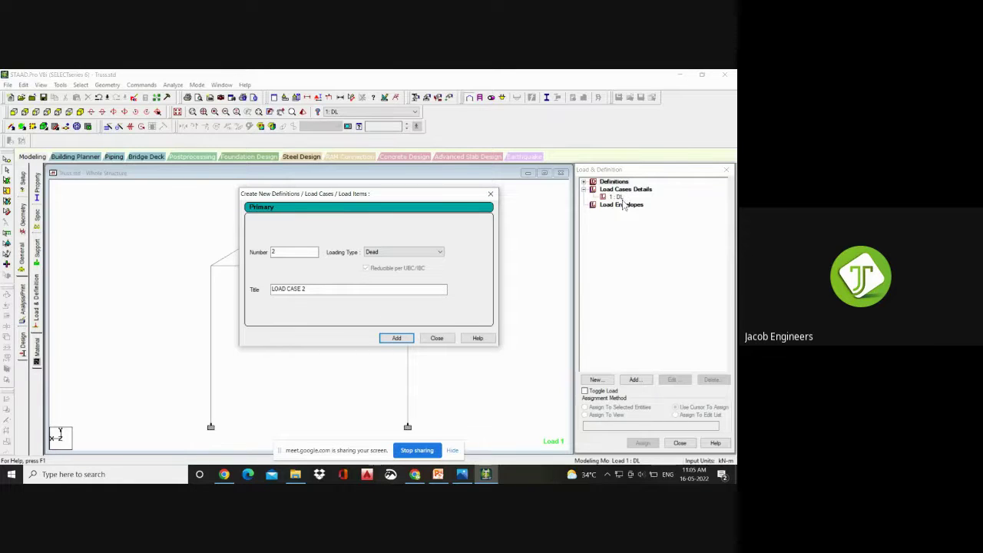
- Add primary load case 2 with the Live loading type and the title LL
left_click(425, 253)
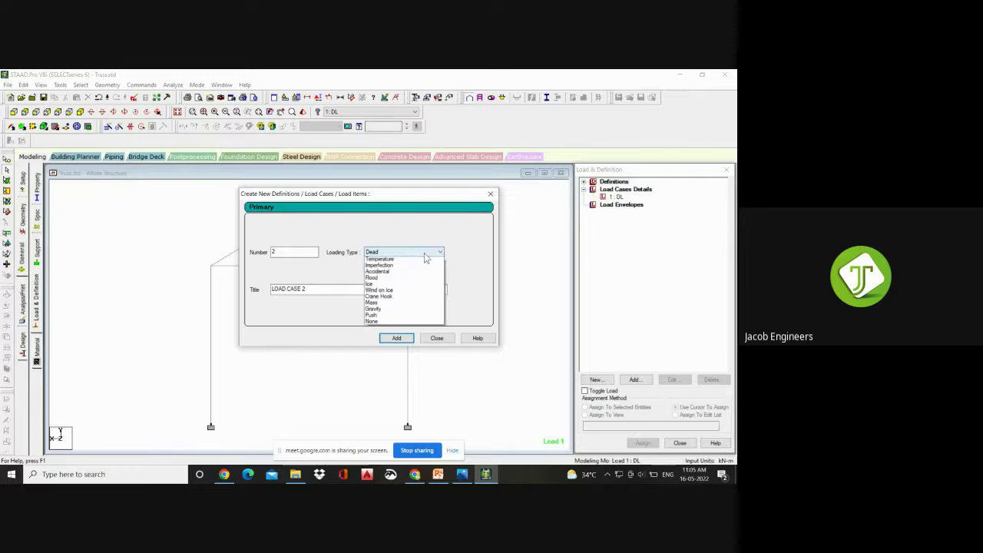
left_click(312, 279)
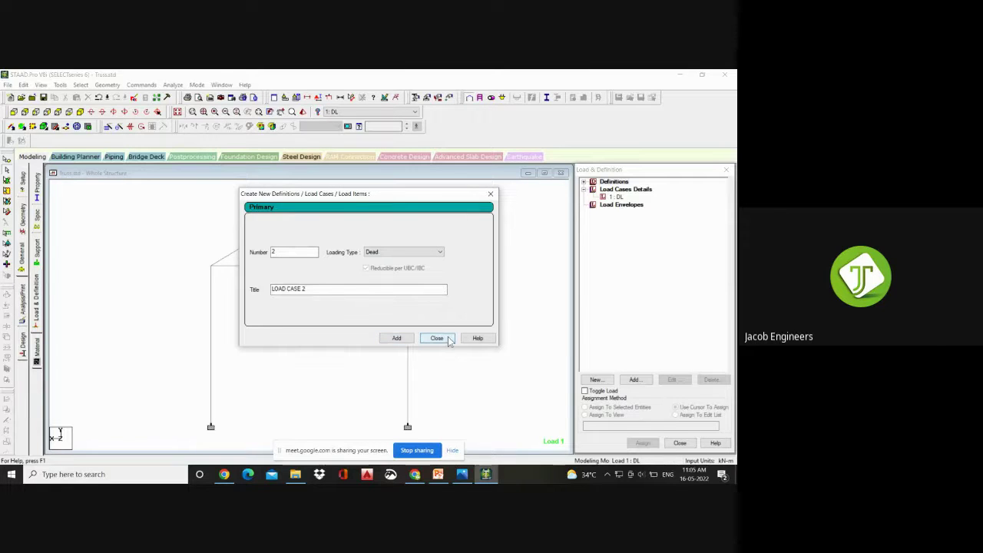
left_click(274, 252)
left_click(380, 252)
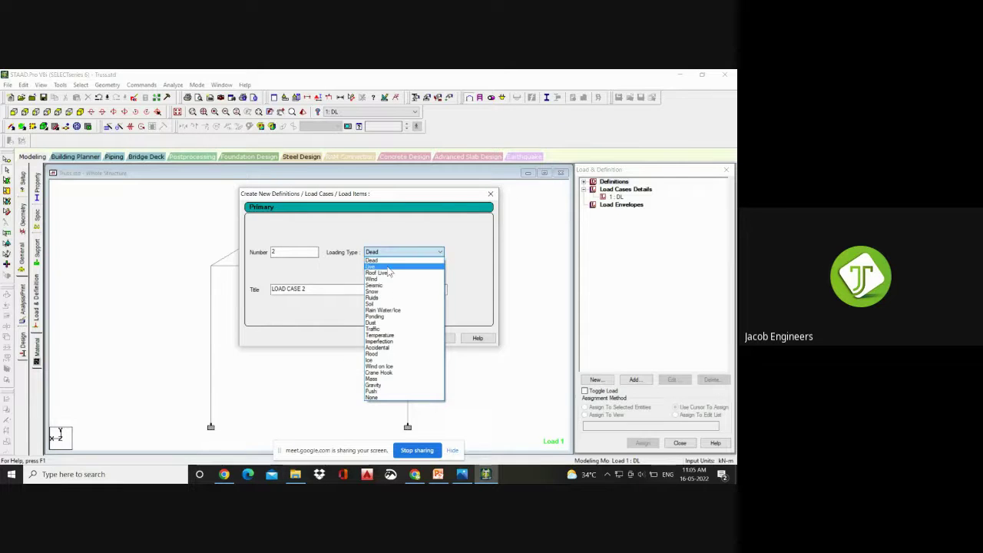
left_click(389, 267)
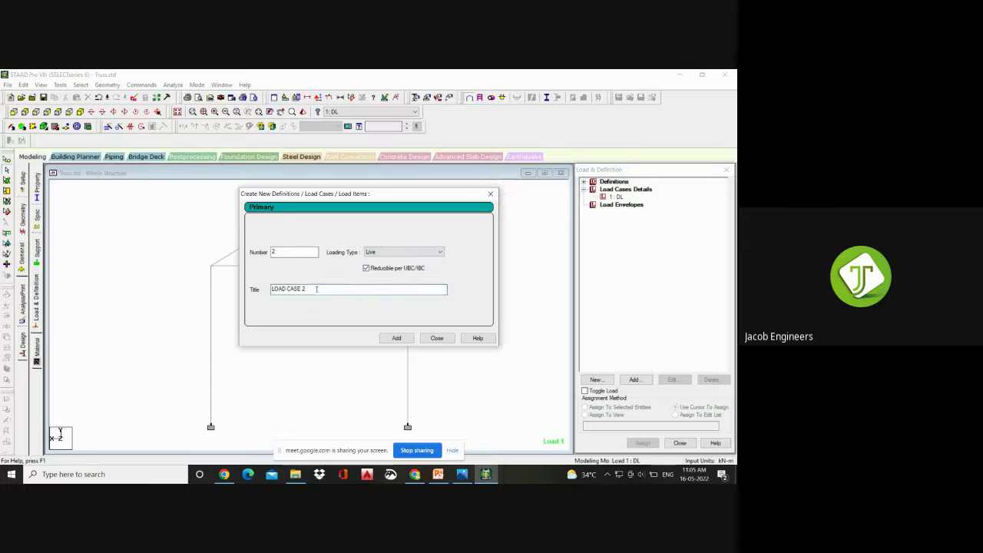
left_click_drag(317, 288, 271, 290)
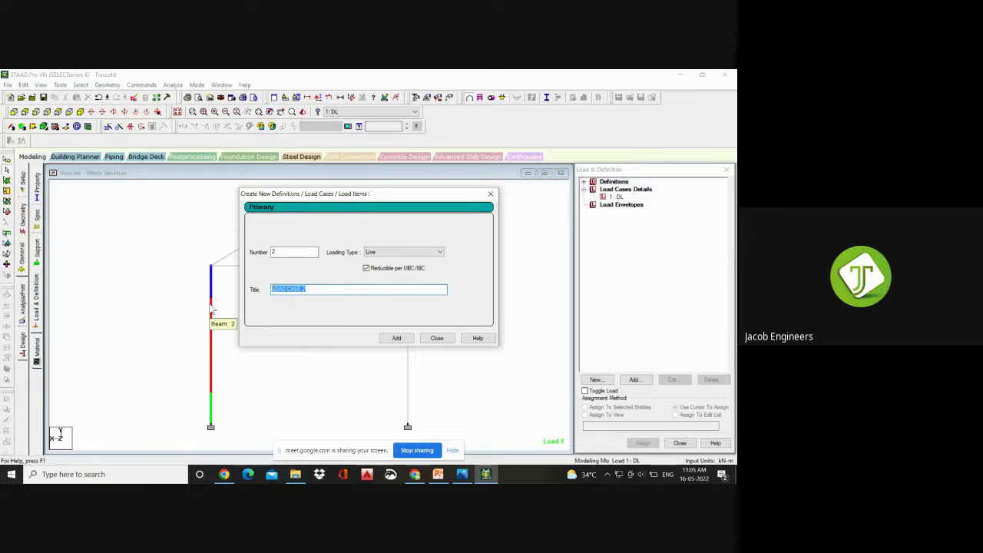
type("LL")
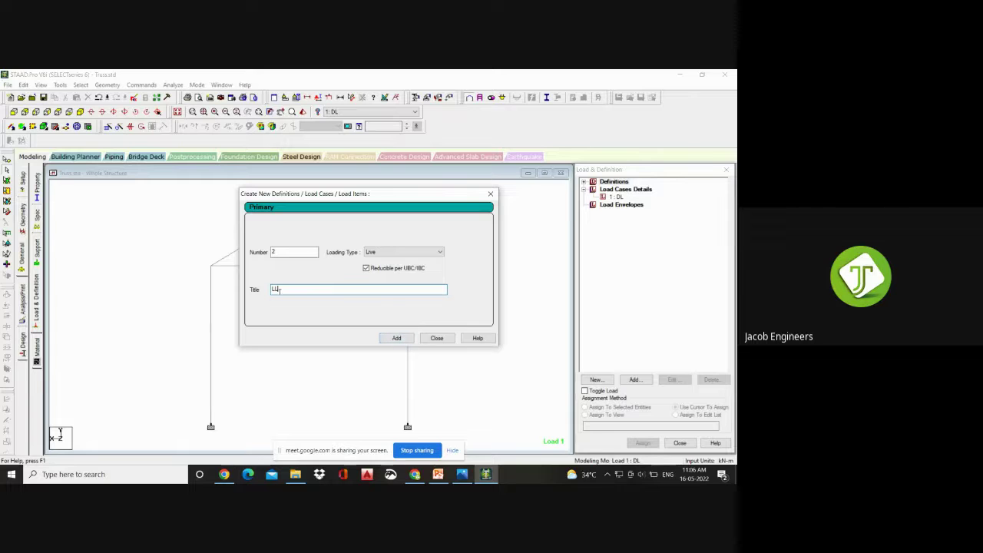
left_click(395, 339)
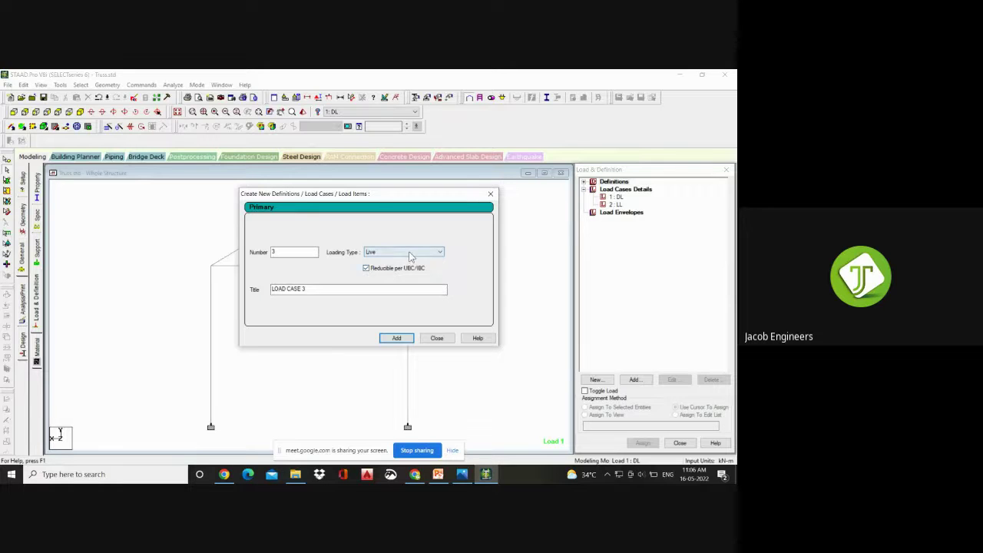
- Add primary load case 3 with the Wind loading type and the title WL, and finish creating load cases
left_click(409, 251)
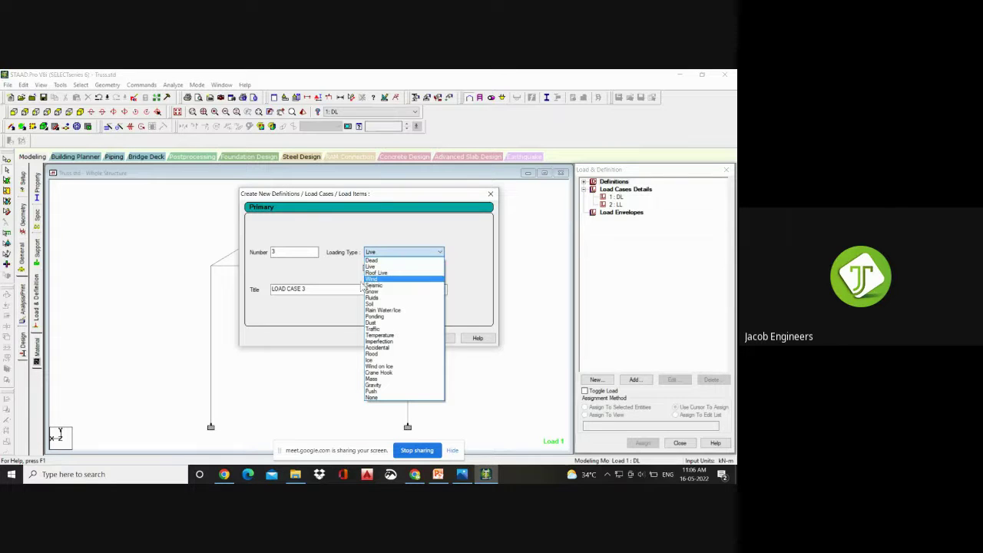
left_click(386, 279)
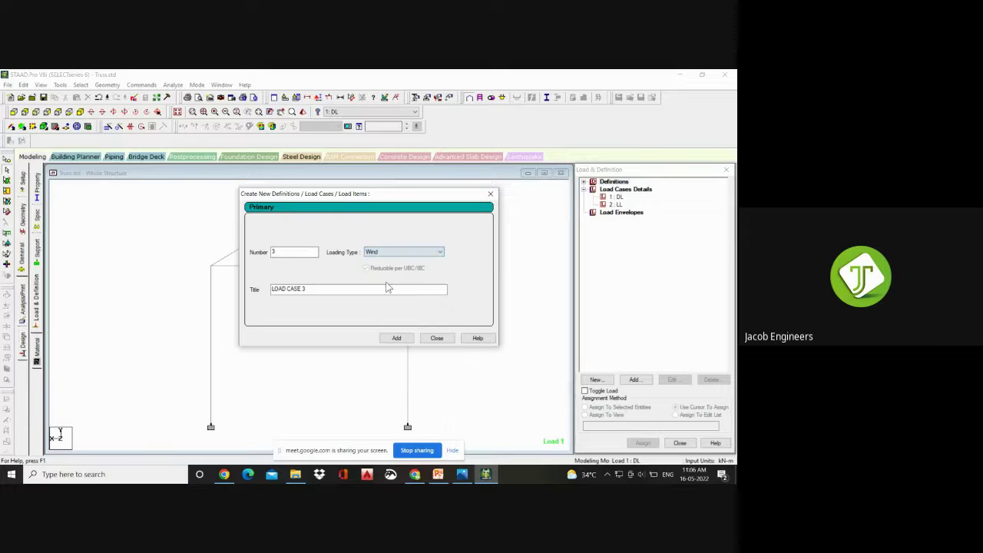
left_click_drag(388, 288, 269, 291)
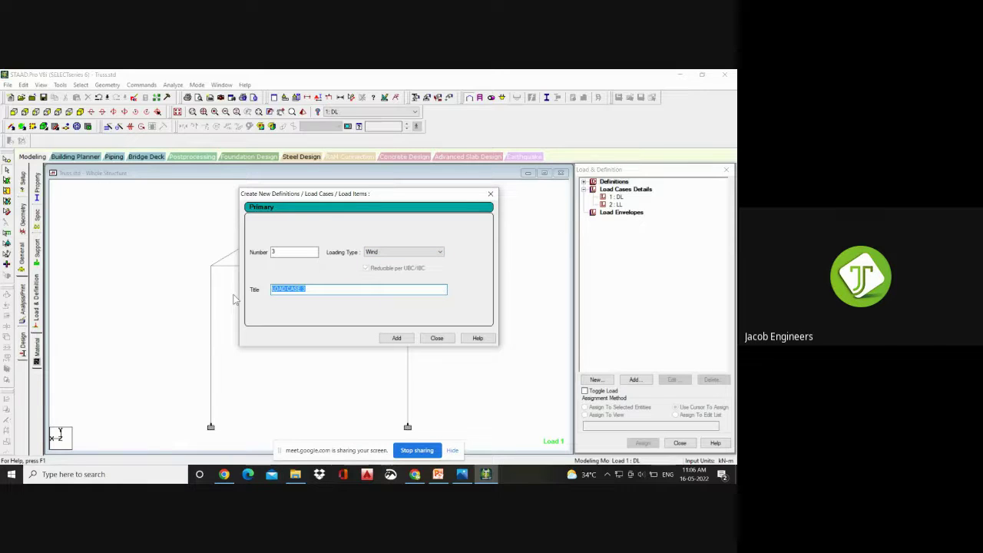
type("WL")
left_click(396, 338)
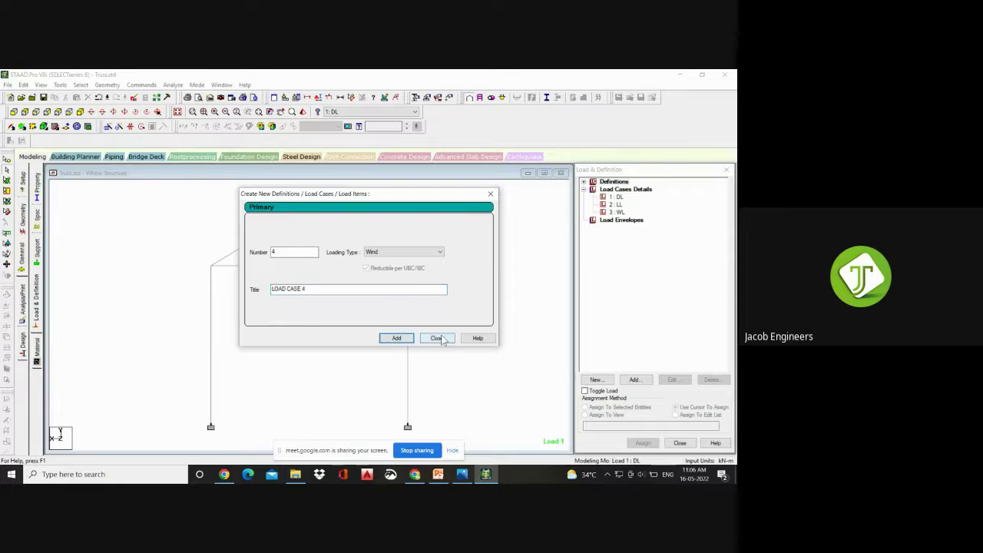
left_click(436, 338)
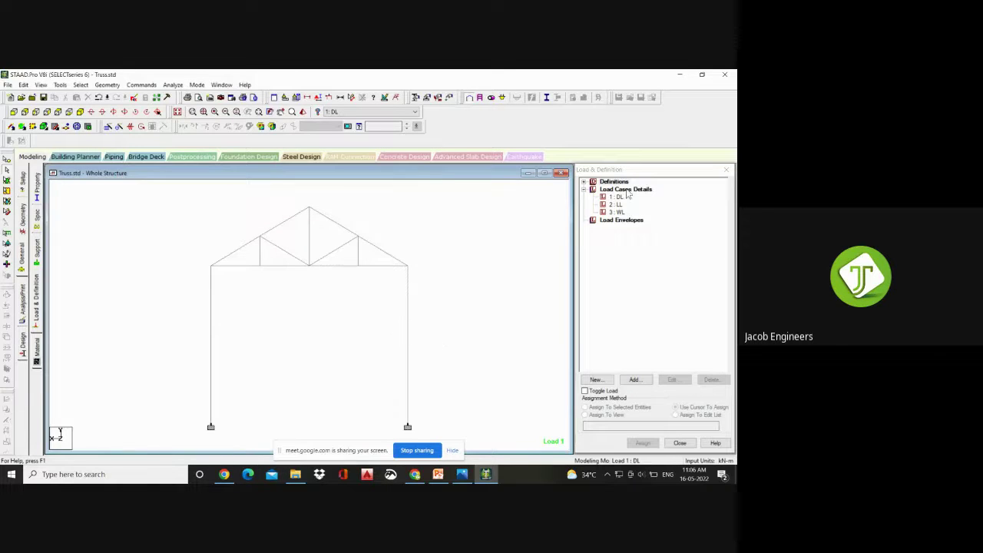
- Accept the auto-save of the truss model file
key("alt+F4")
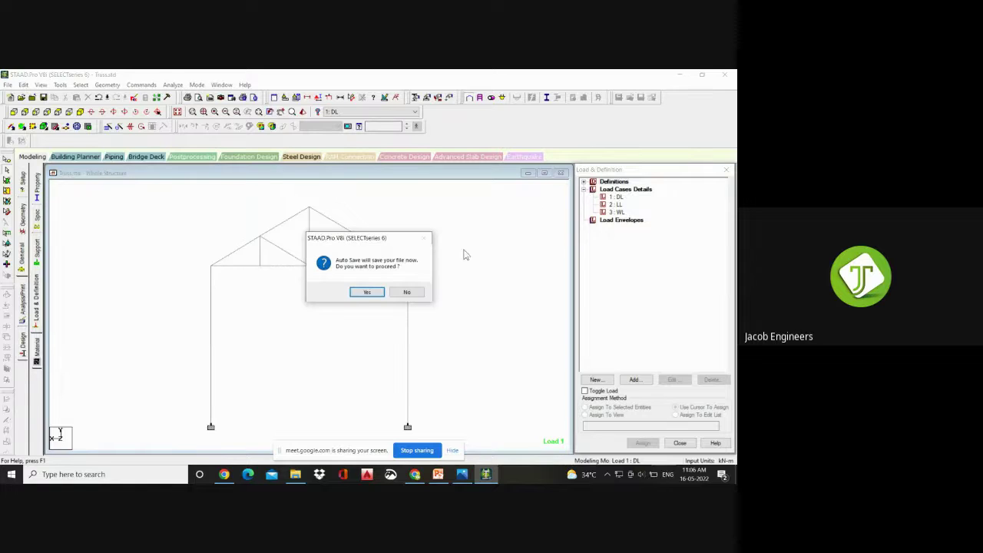
left_click(366, 291)
left_click(310, 285)
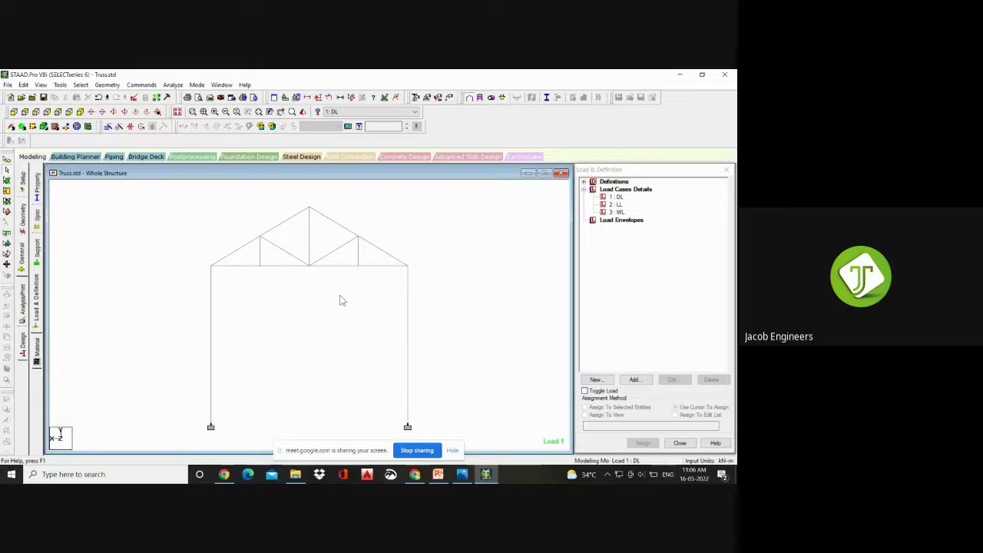
- Add wind type definition 1 with the comment WIND 1 under Wind Definitions
left_click(584, 182)
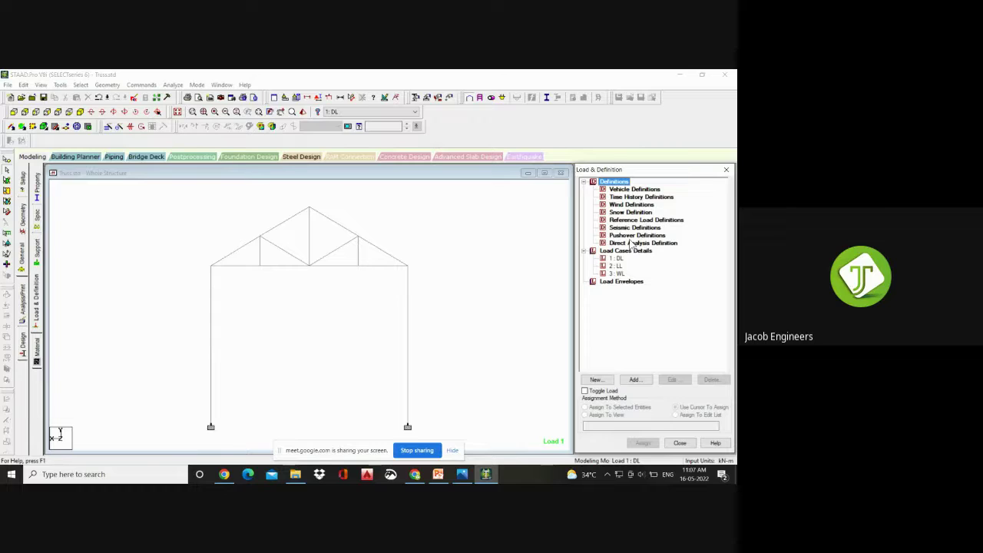
left_click(635, 205)
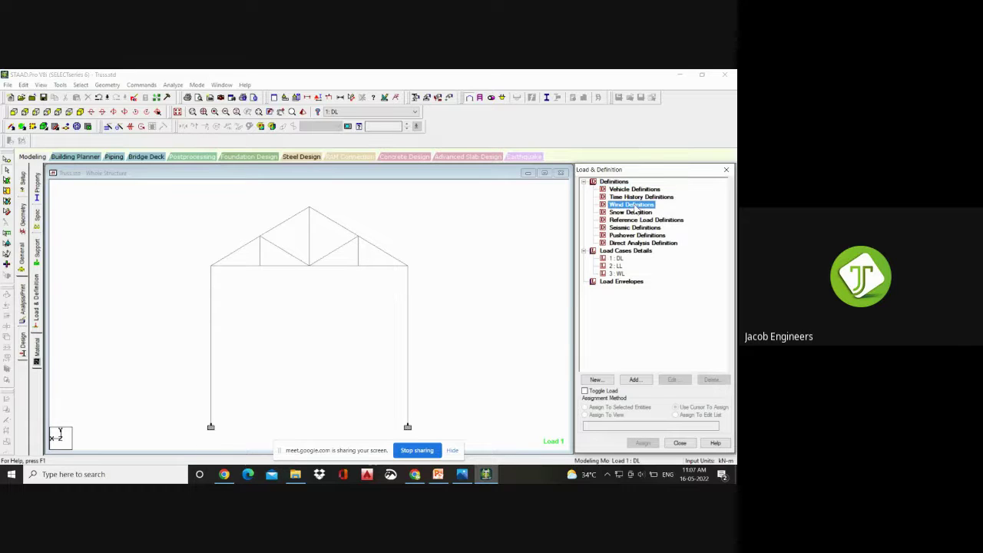
left_click(646, 381)
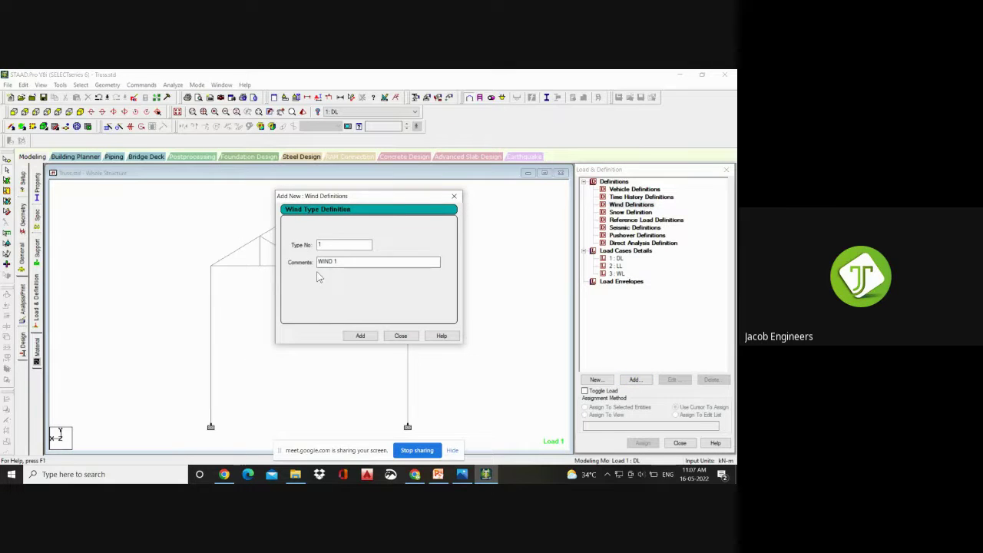
left_click(344, 263)
left_click(360, 335)
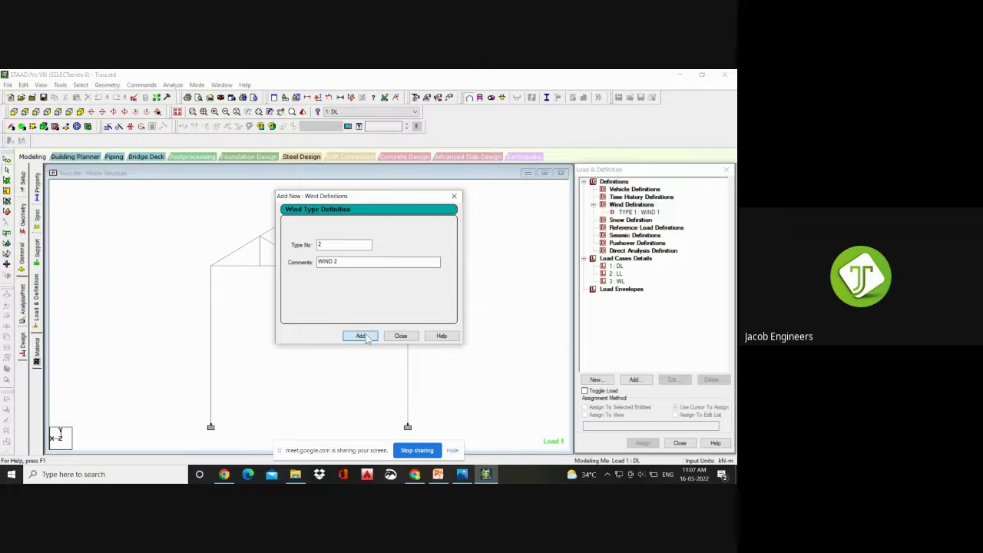
- Close the new wind type entry and start a Custom intensity table for WIND 1 with 3 kN/m² in the first row
left_click(411, 335)
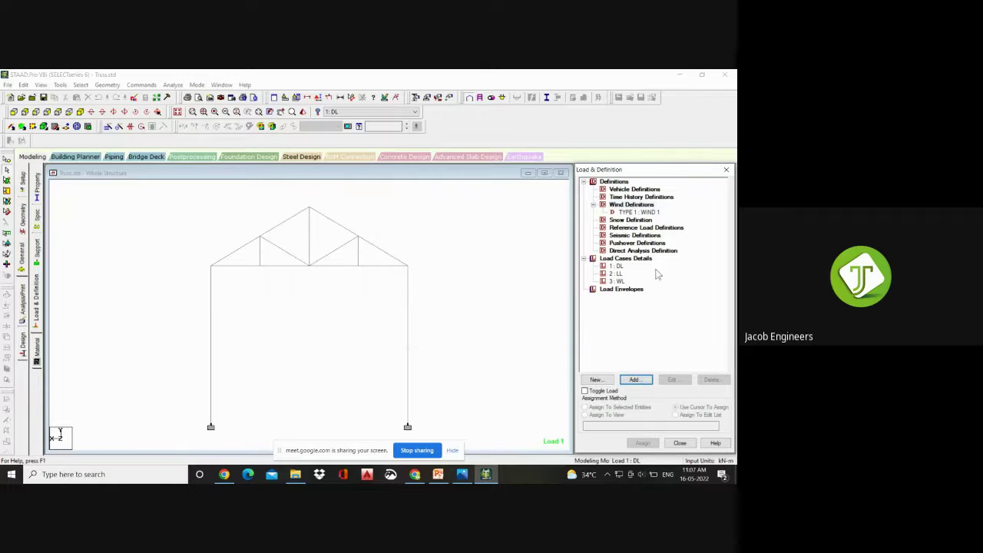
left_click(640, 212)
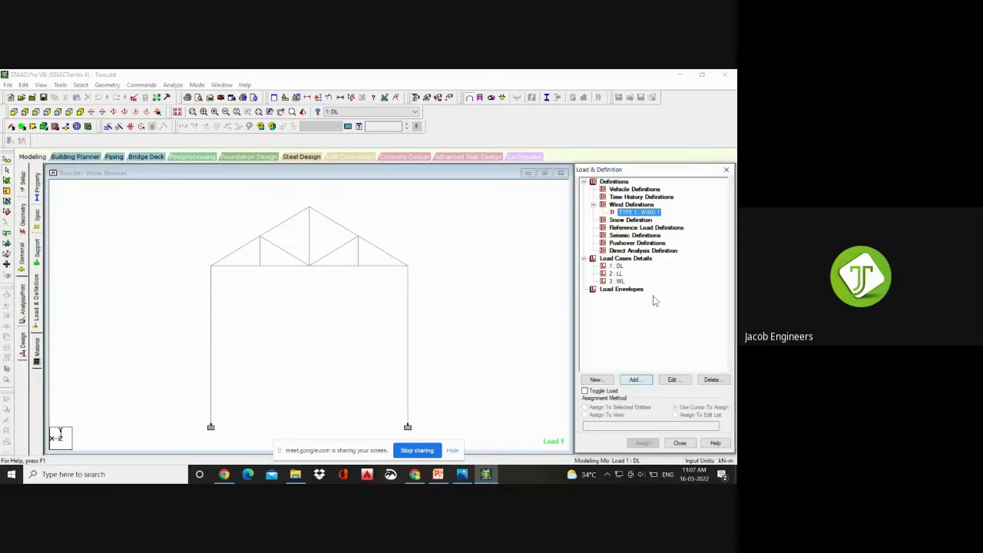
left_click(649, 381)
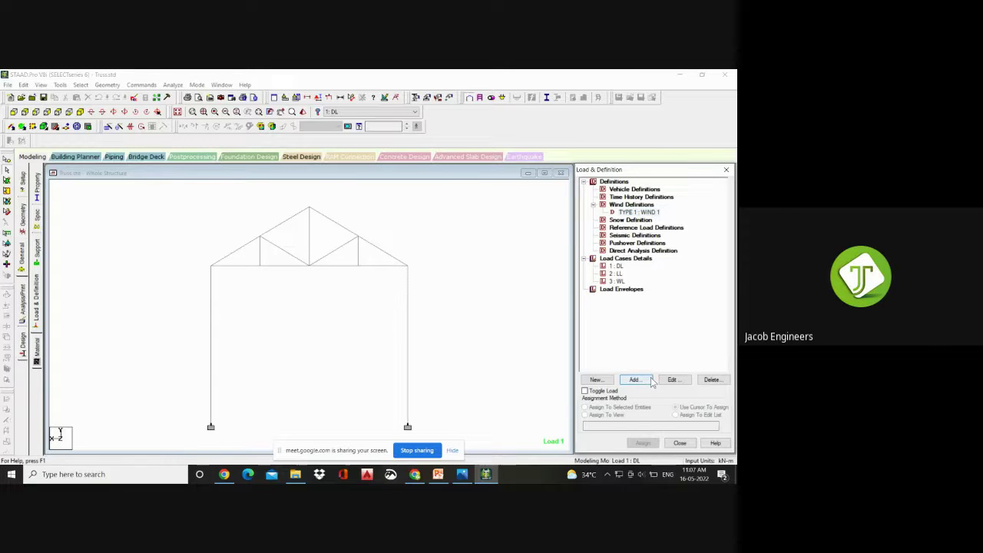
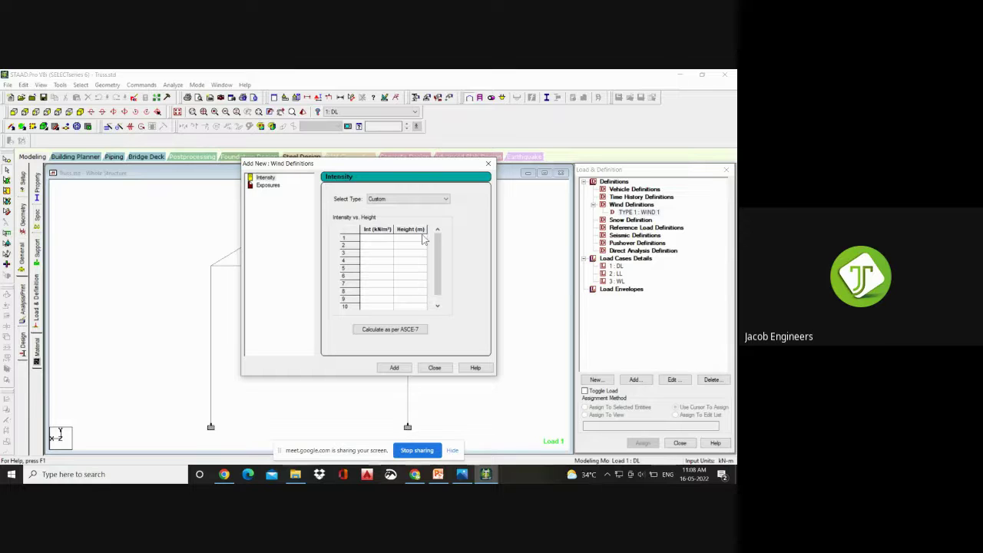
left_click(407, 199)
left_click(406, 203)
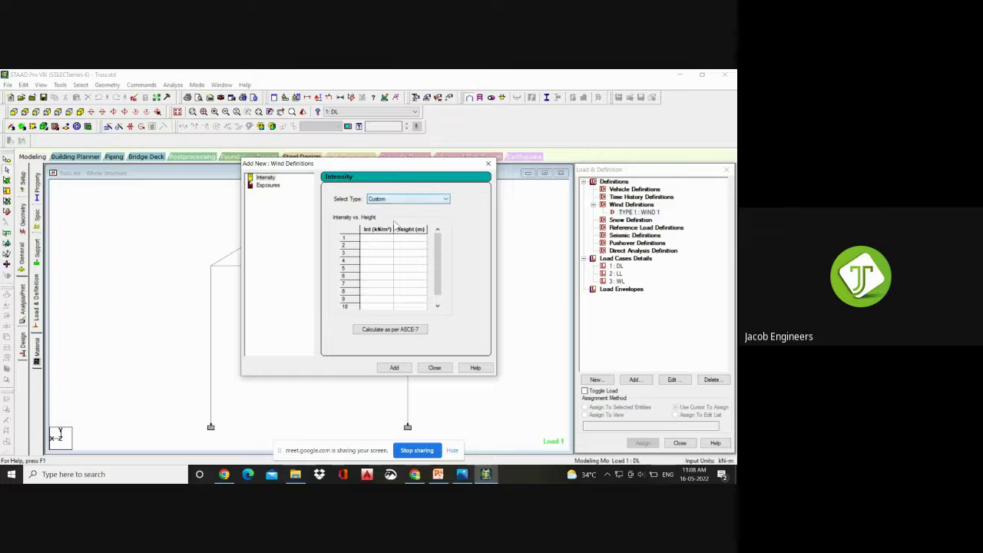
left_click(378, 239)
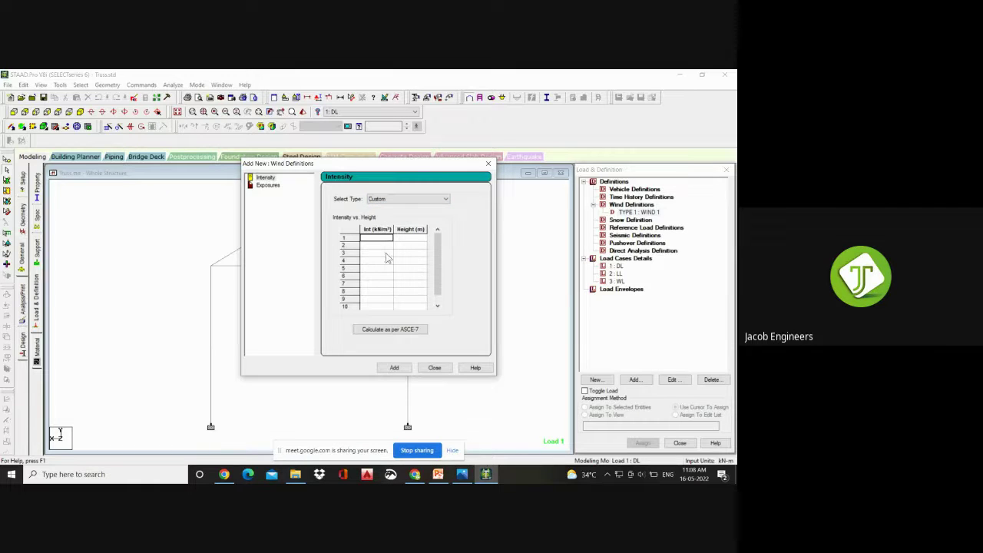
left_click(414, 239)
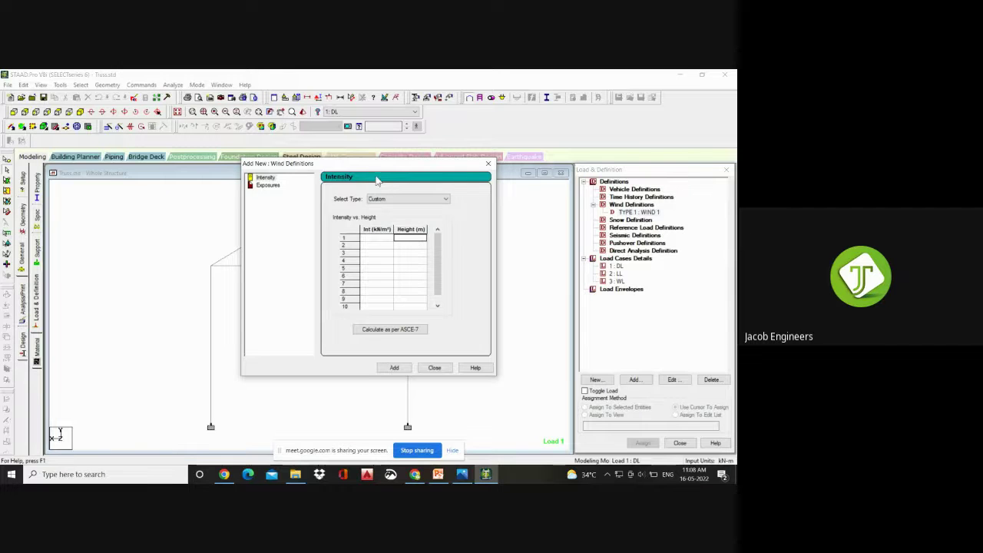
left_click_drag(383, 166, 509, 163)
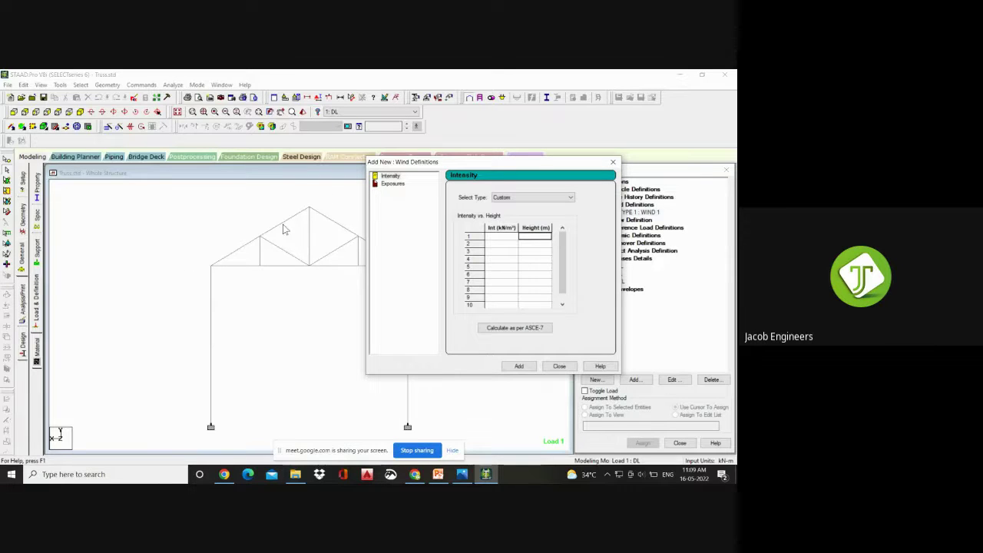
left_click(503, 238)
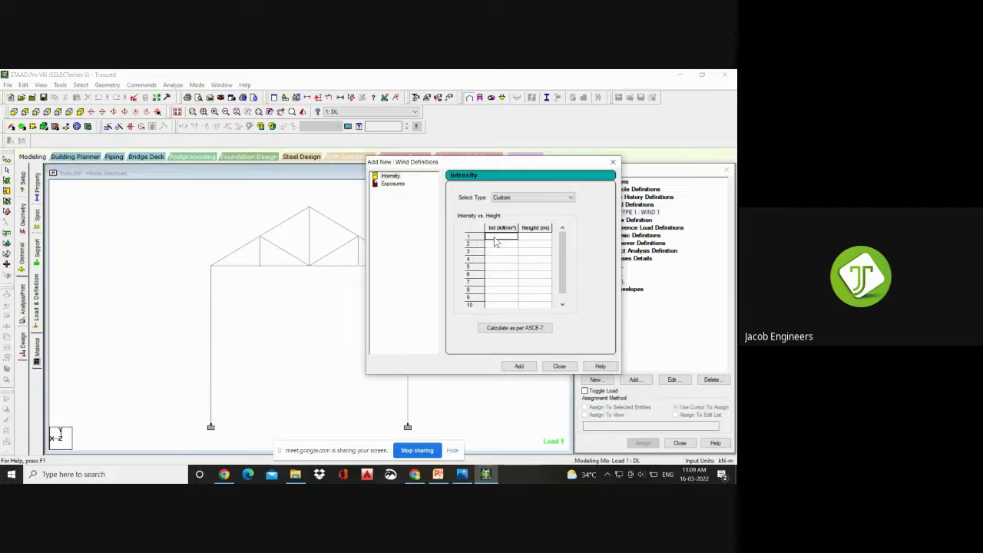
type("3")
- Check the coordinates of the node at the column top and set the first intensity row's height to 8 m
left_click(535, 237)
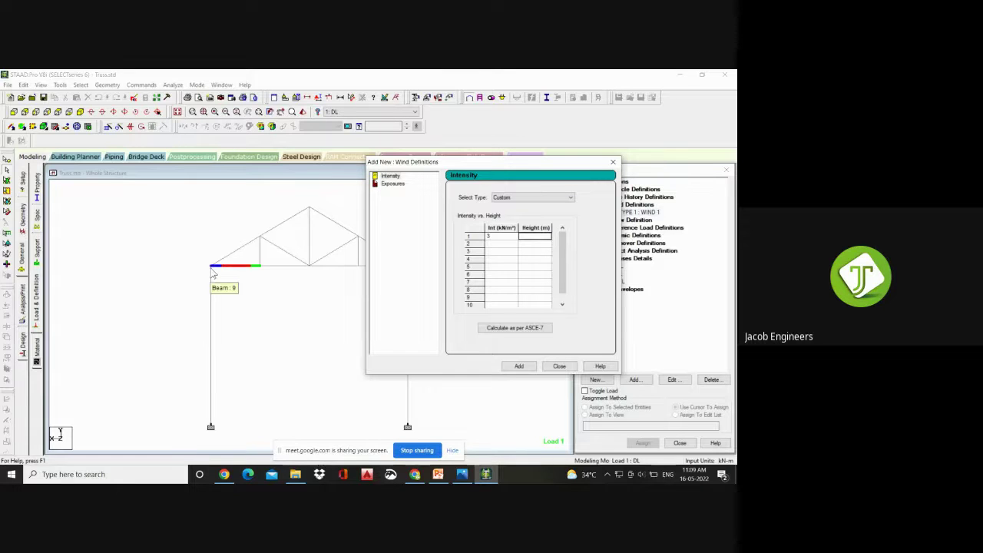
left_click(7, 170)
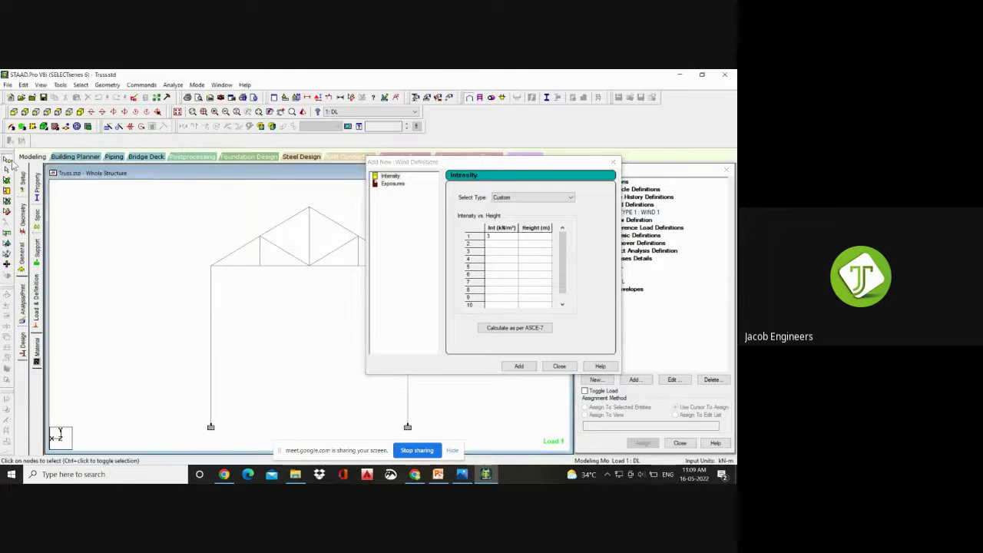
double_click(213, 266)
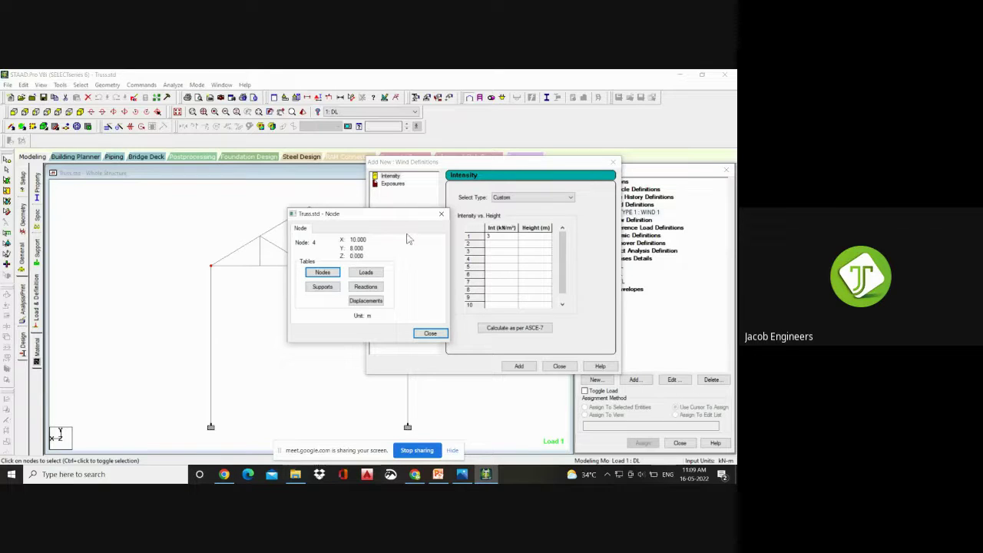
left_click(441, 213)
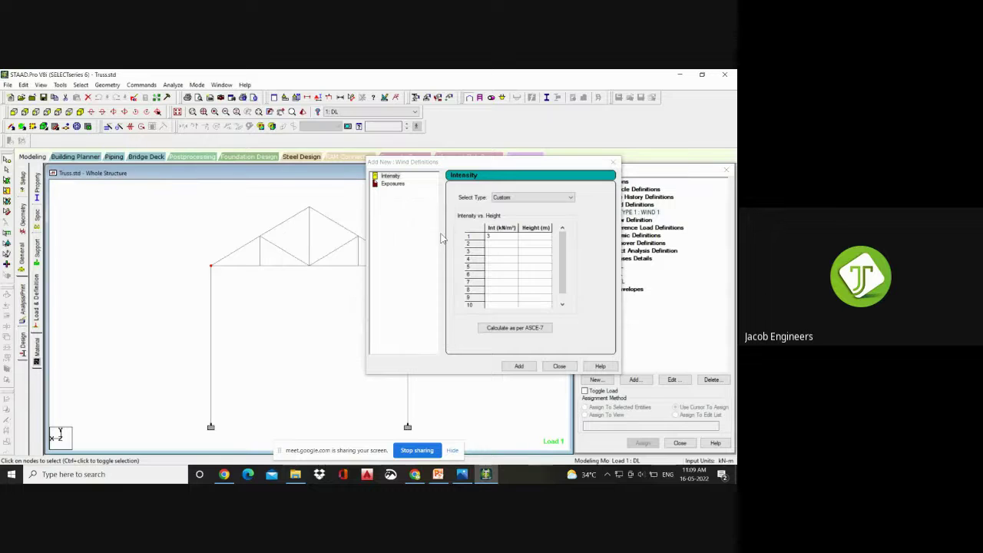
left_click(530, 238)
type("8")
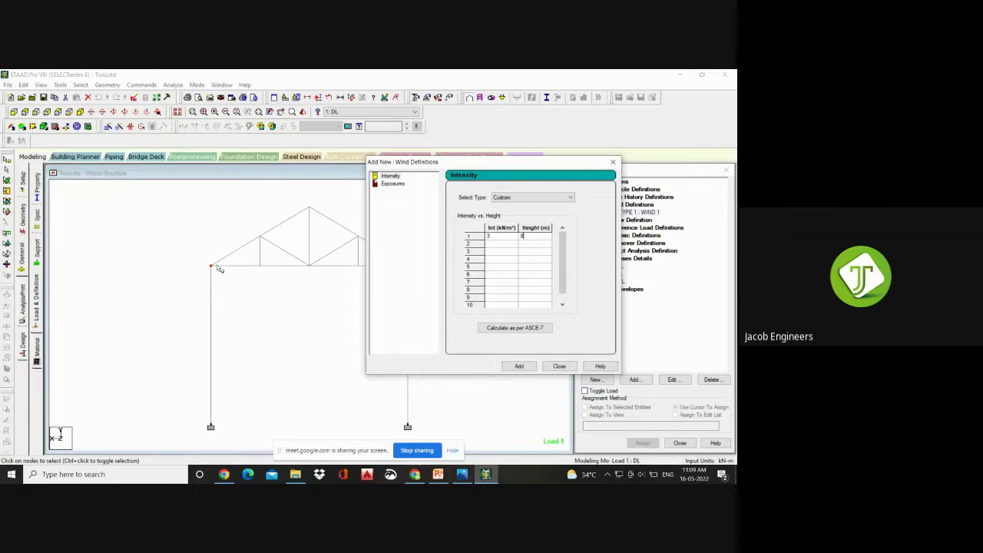
- Check the apex node's coordinates, enter 4 kN/m² at 11 m in the second row, and add the intensity to WIND 1
left_click(313, 213)
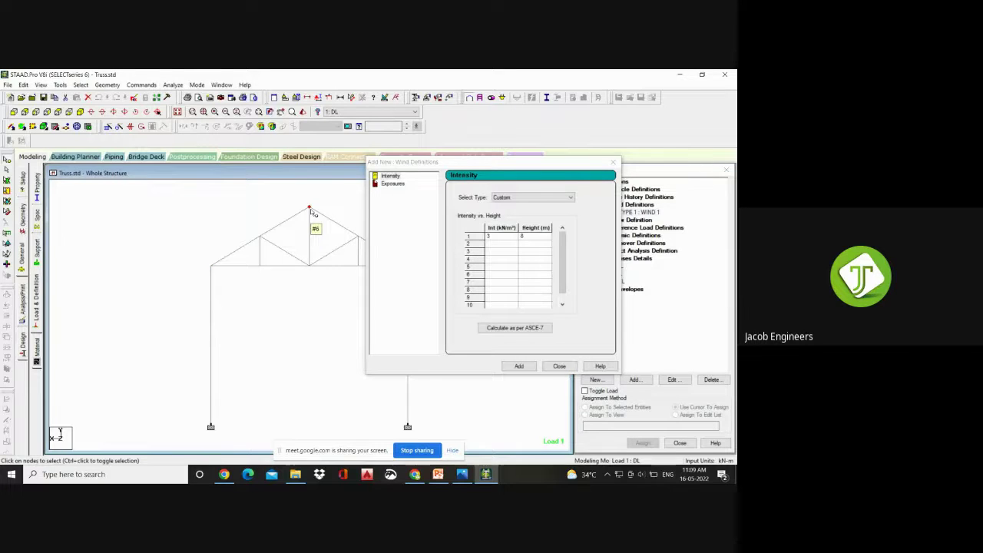
double_click(311, 211)
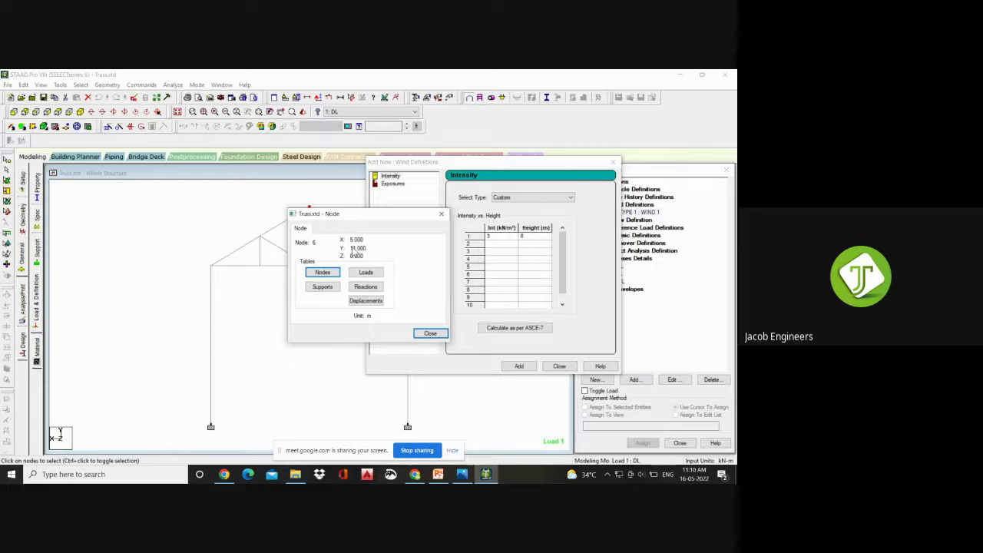
left_click(442, 214)
left_click(497, 245)
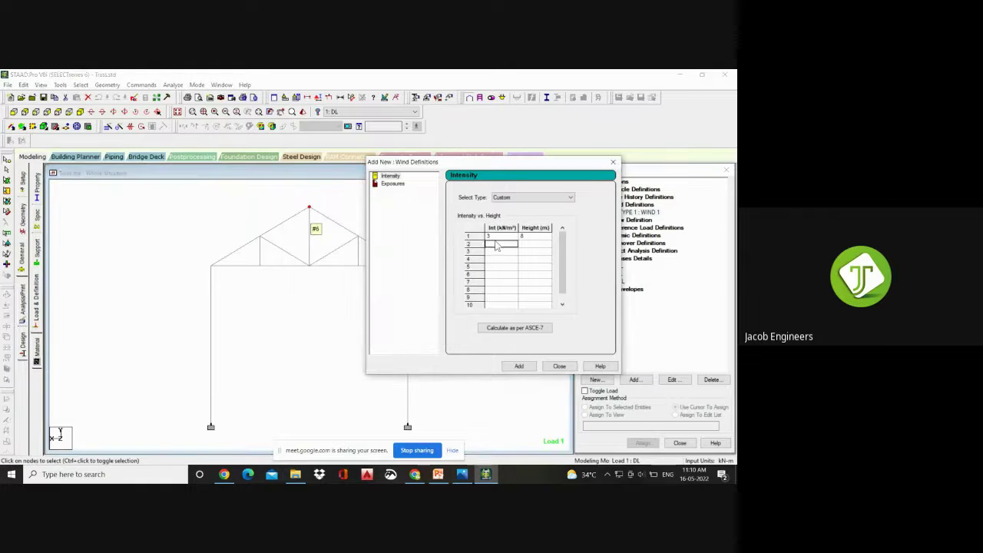
left_click(531, 245)
type("11")
left_click(503, 244)
type("4")
left_click(518, 366)
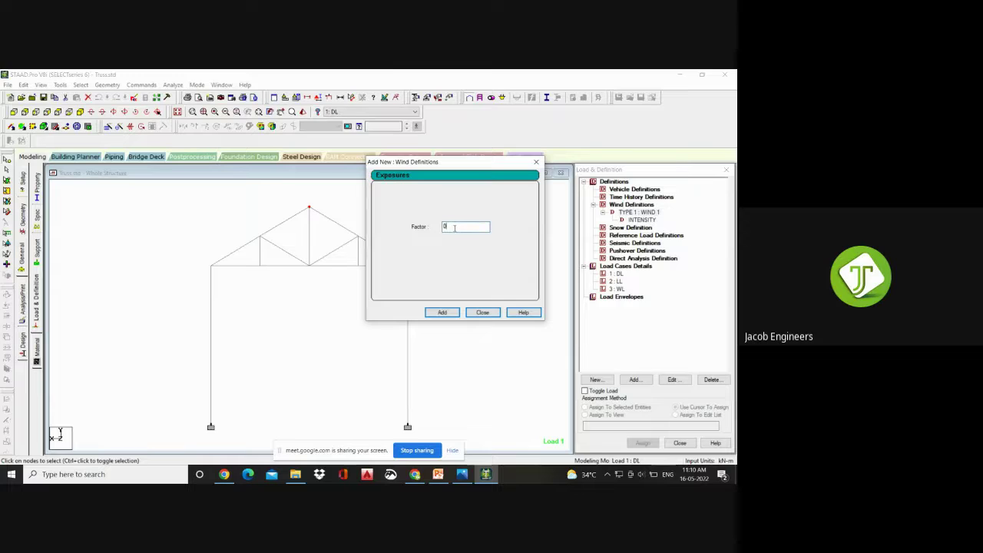
- Add an exposure with a factor of -1 to wind type WIND 1 and finish the wind definition
left_click_drag(453, 228, 415, 244)
type("1")
left_click(450, 314)
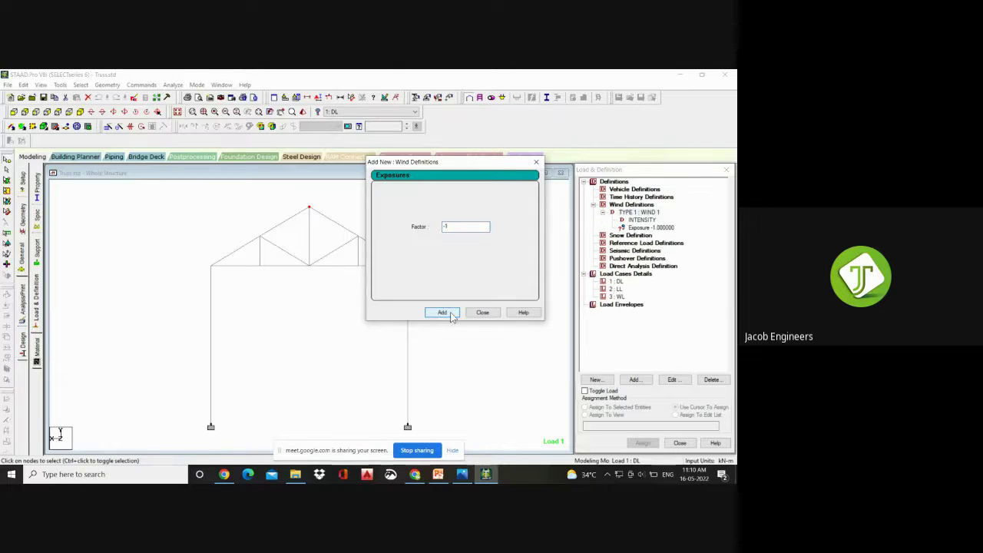
left_click(483, 313)
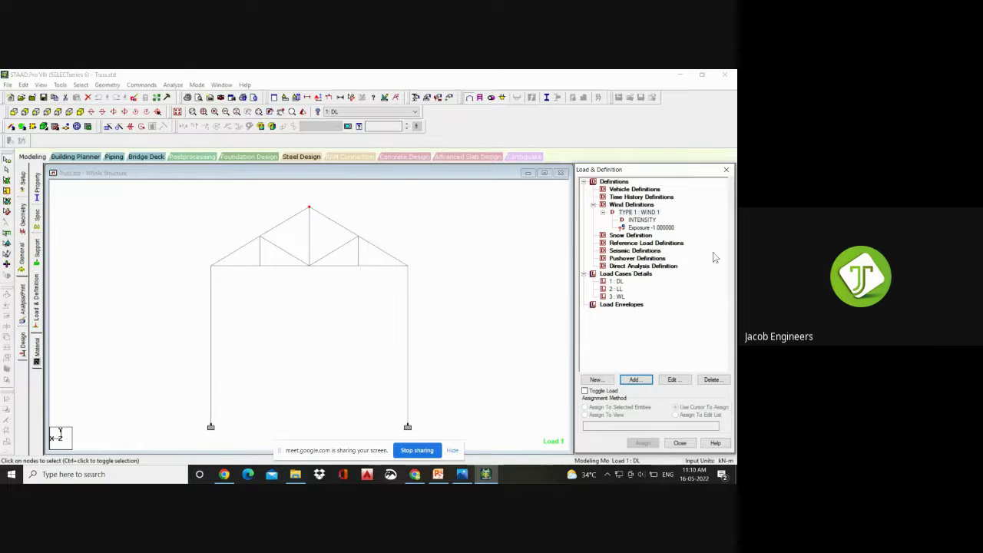
- Assign the -1 exposure to all nodes in the view using Assign To View, and clear the selection
left_click(647, 230)
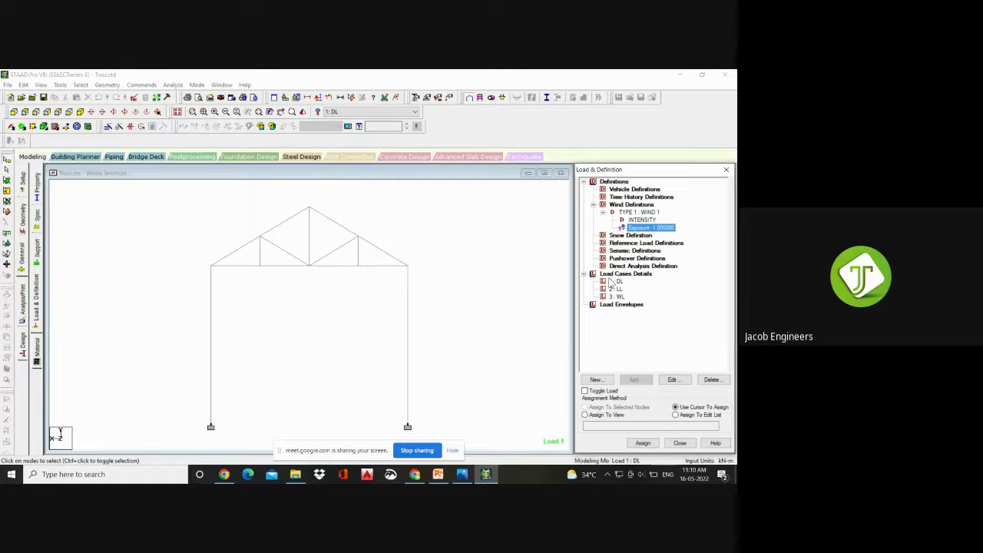
left_click(612, 418)
left_click(612, 419)
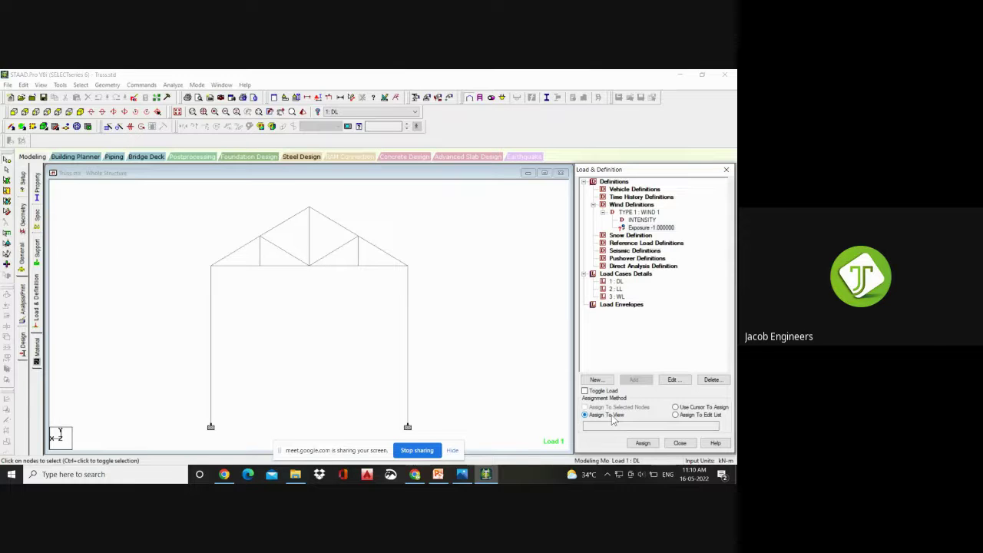
left_click(644, 443)
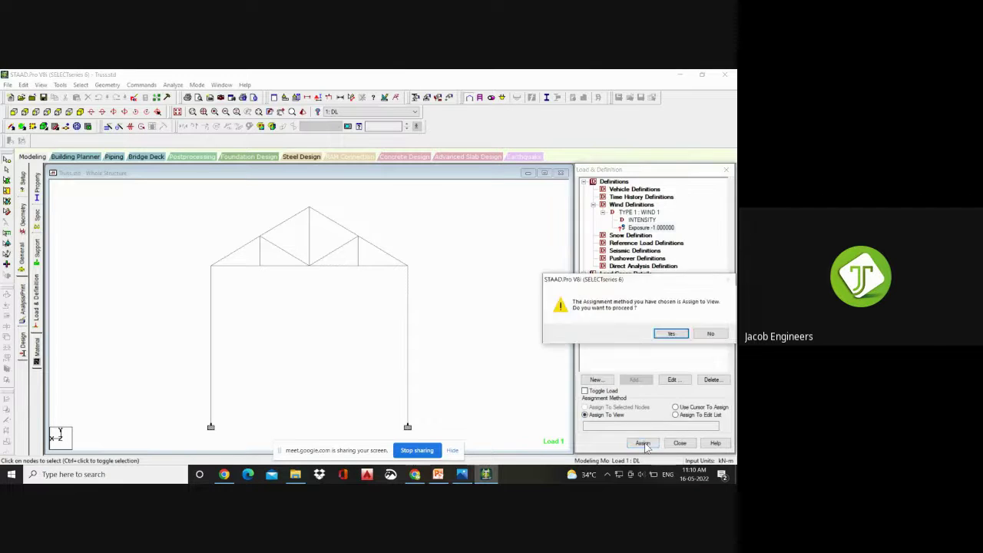
left_click(668, 334)
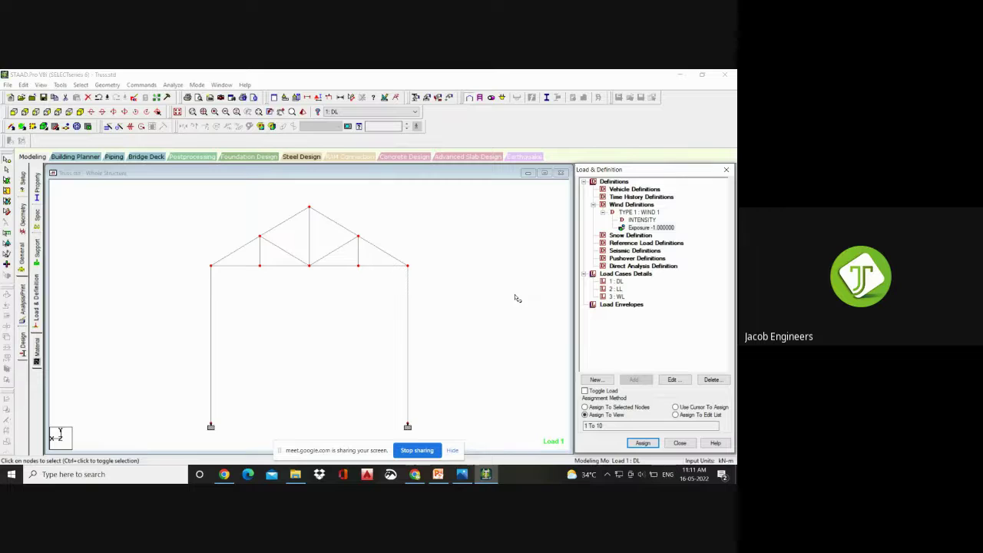
key("Escape")
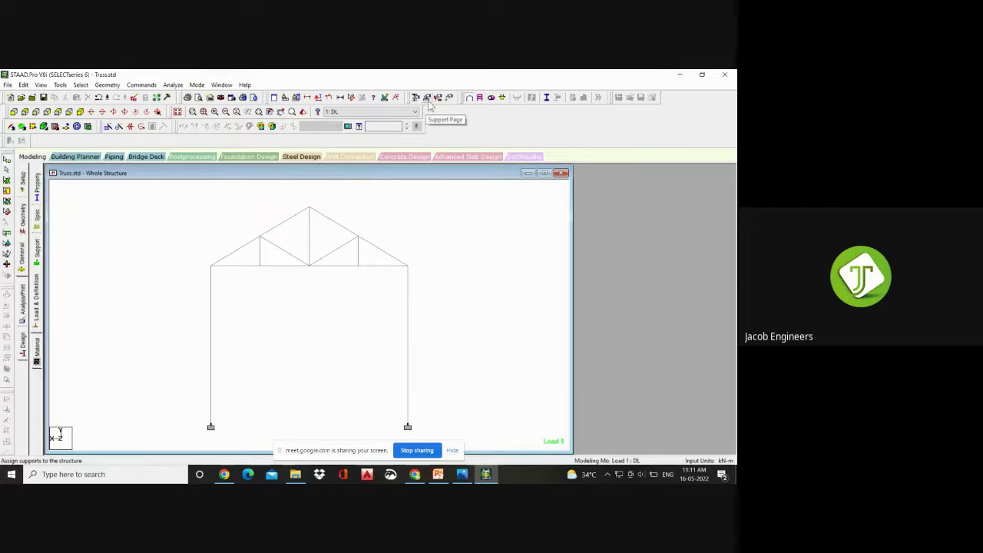
- Reopen the load definitions, expand Load Cases Details, and accept the auto-save of the truss model file
left_click(428, 100)
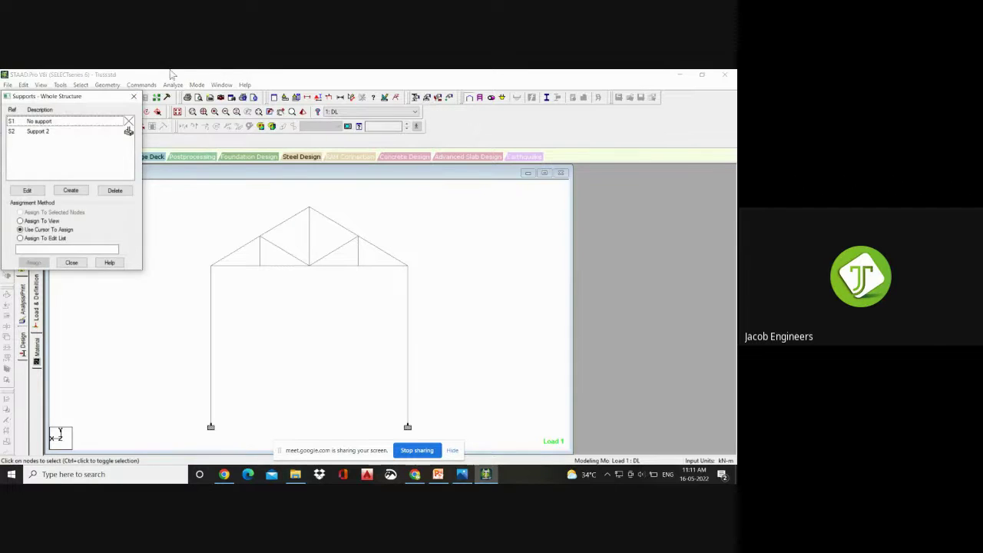
left_click(134, 97)
left_click(451, 98)
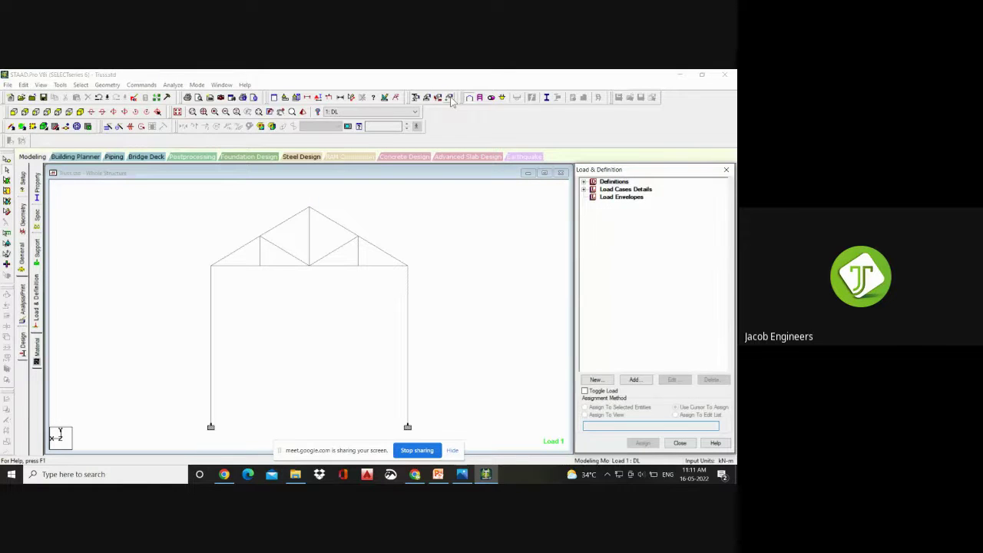
left_click(588, 198)
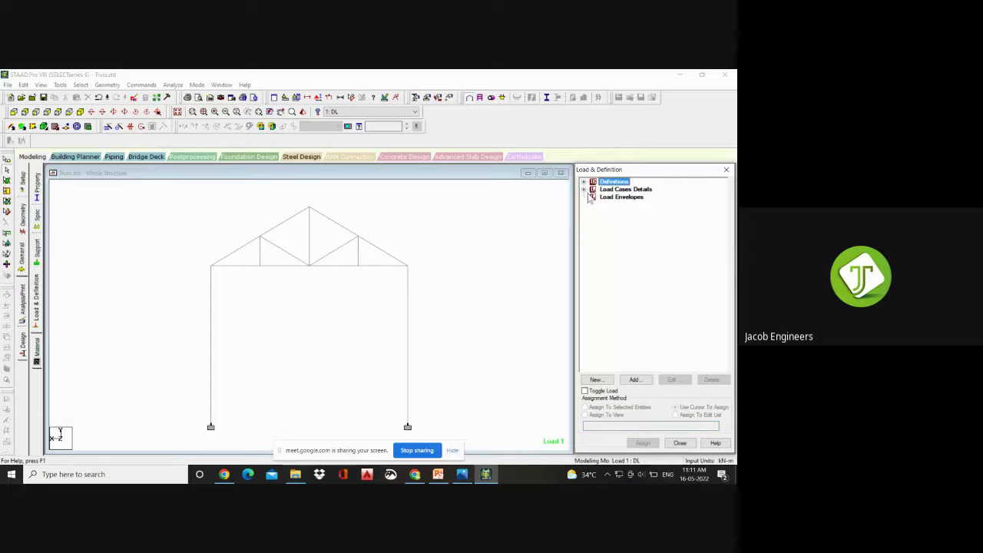
left_click(584, 189)
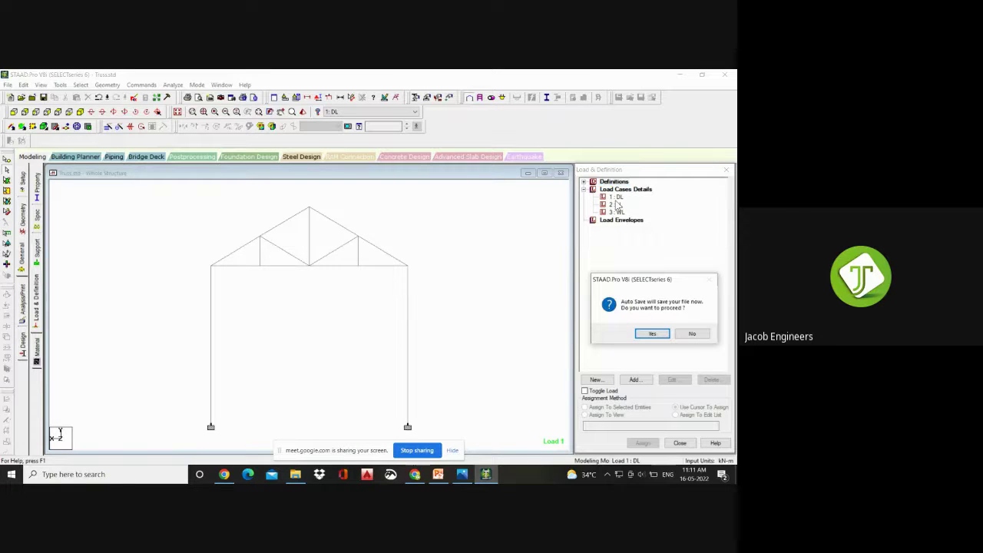
left_click(659, 334)
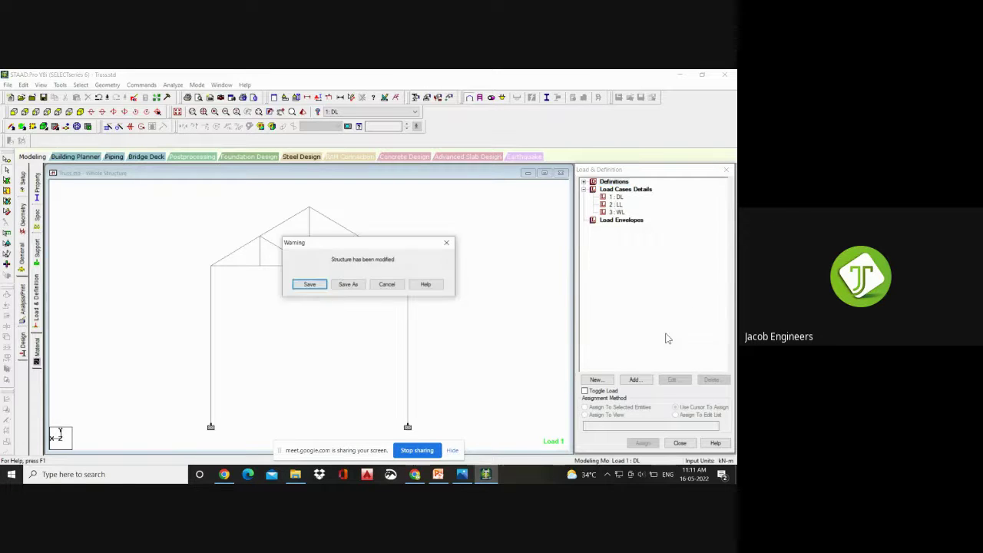
left_click(292, 285)
- Add a selfweight load in the Y direction with a factor of -1 to load case DL
left_click(618, 198)
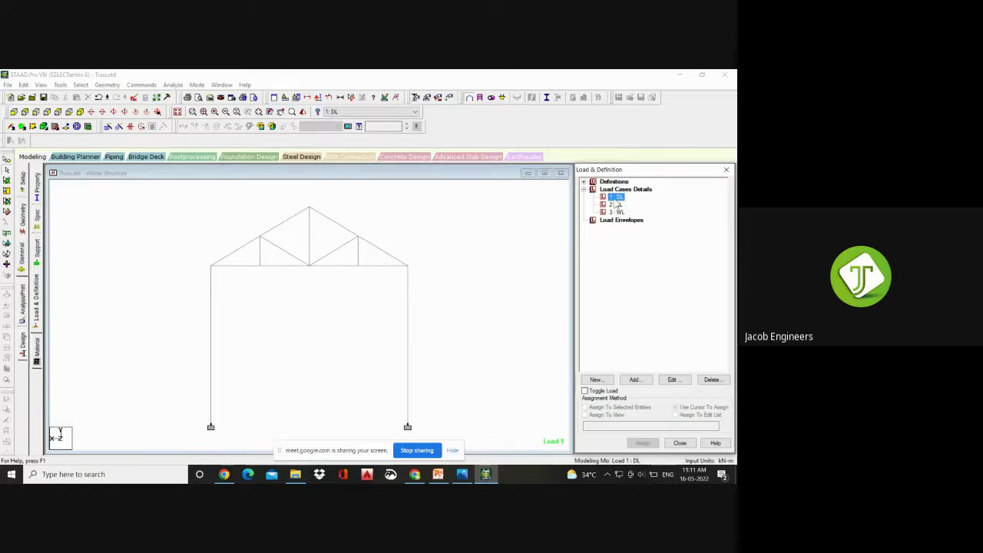
left_click(637, 381)
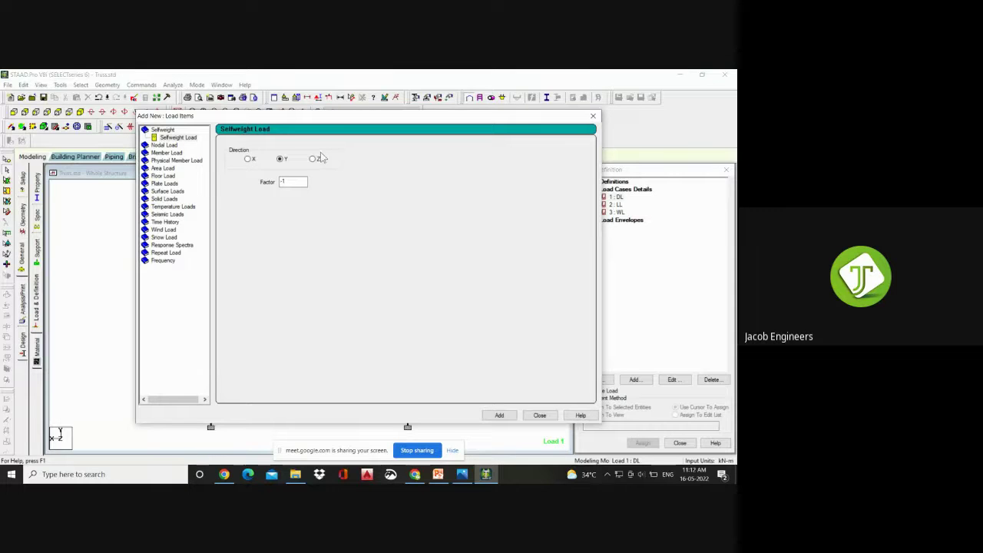
double_click(285, 181)
left_click(487, 417)
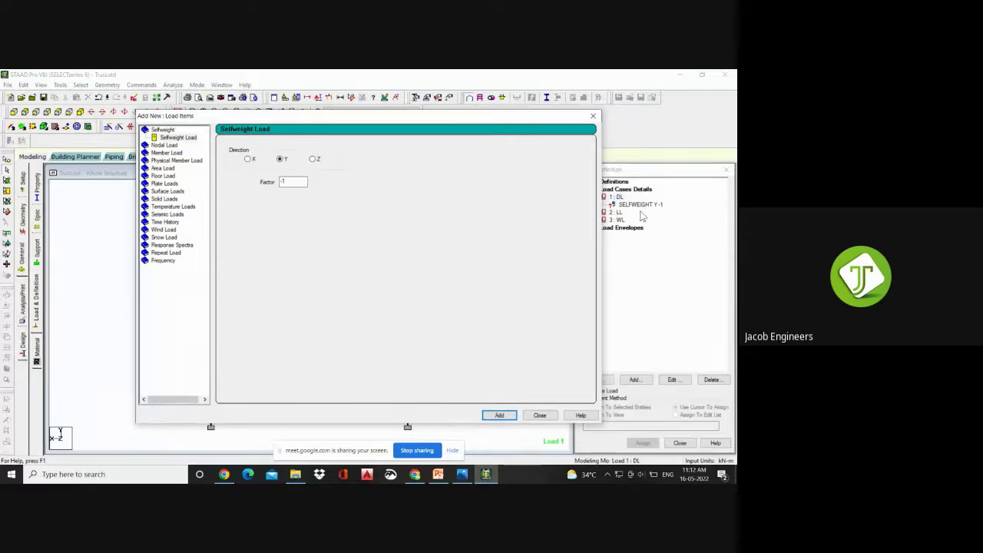
left_click(537, 417)
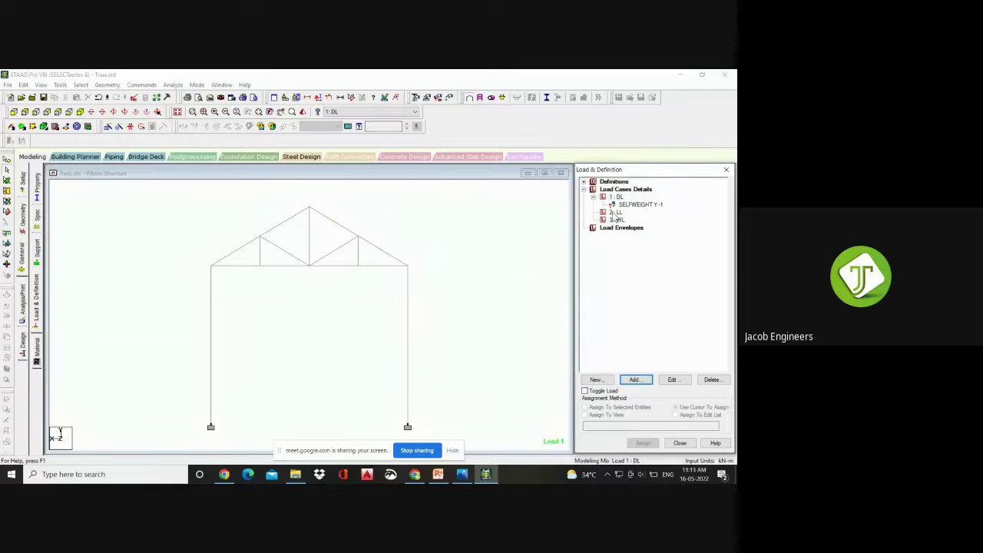
- Assign the DL selfweight load to all members of the truss frame using Assign To View, and clear the selection
left_click(624, 206)
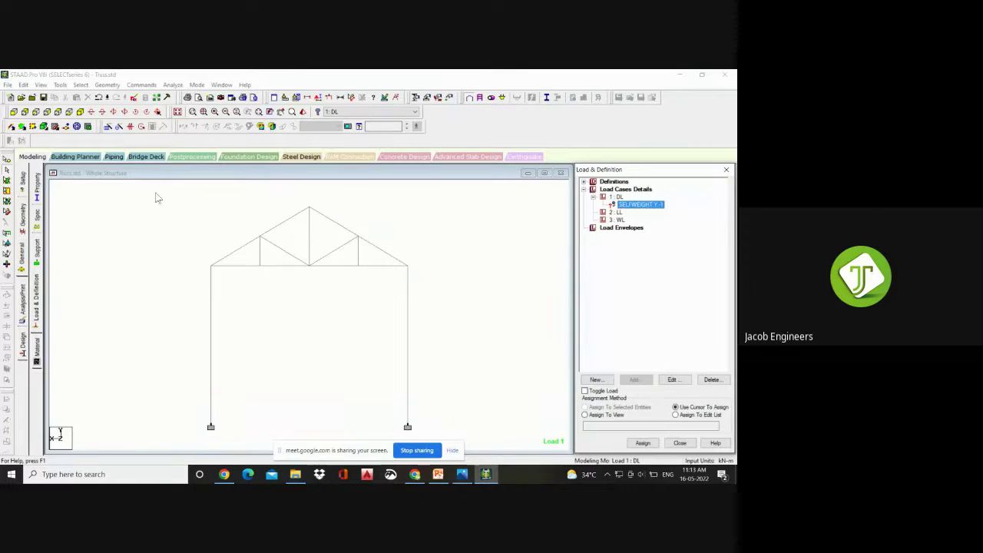
left_click_drag(157, 198, 442, 438)
left_click(468, 278)
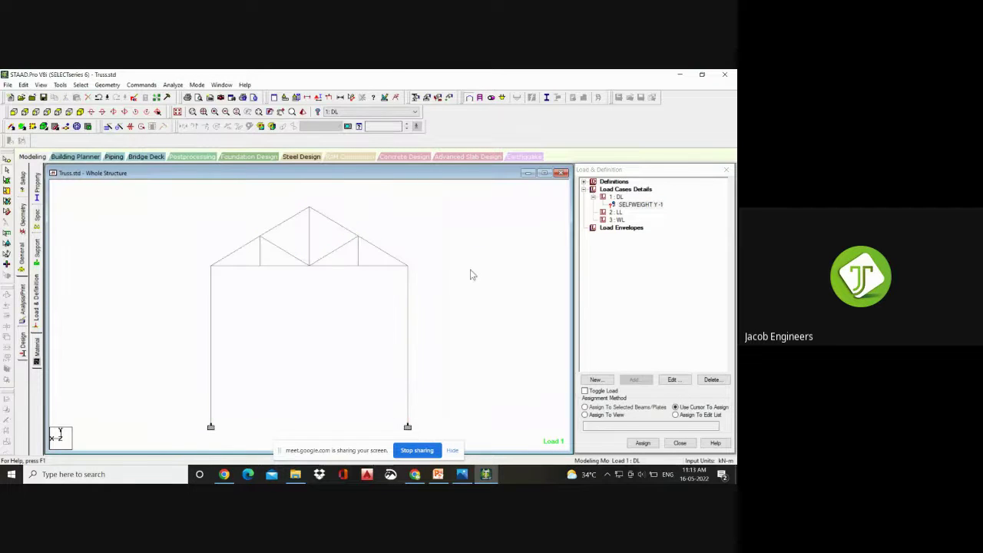
left_click(603, 416)
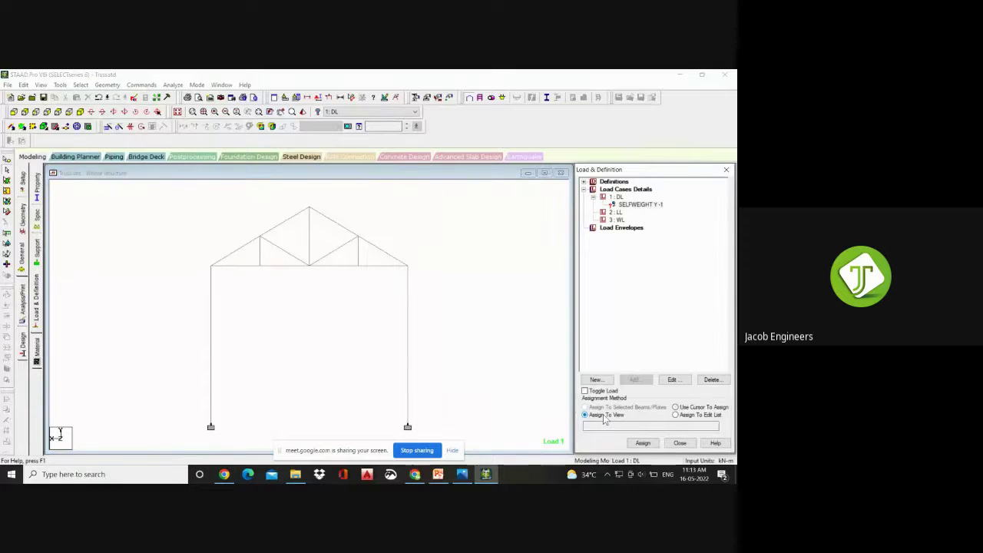
left_click(437, 325)
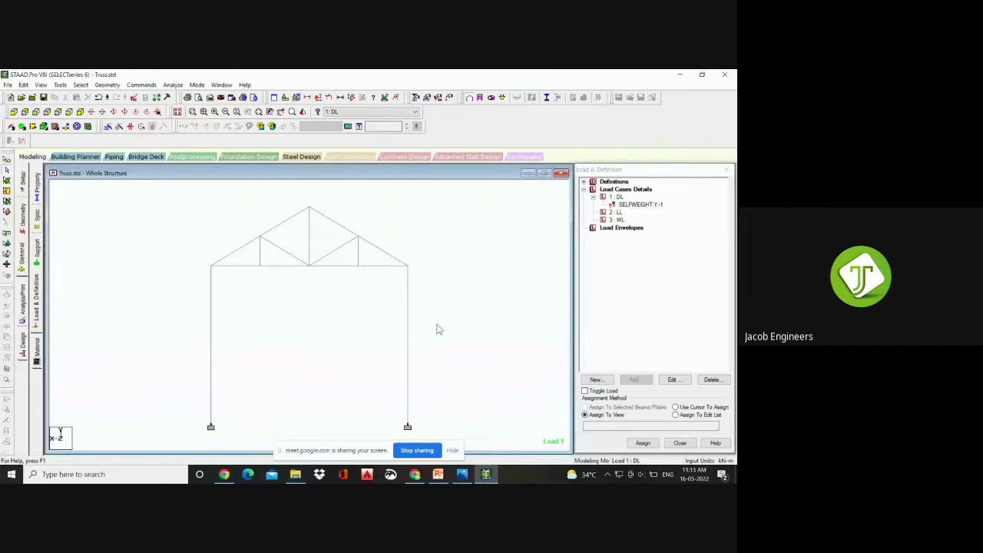
left_click(642, 205)
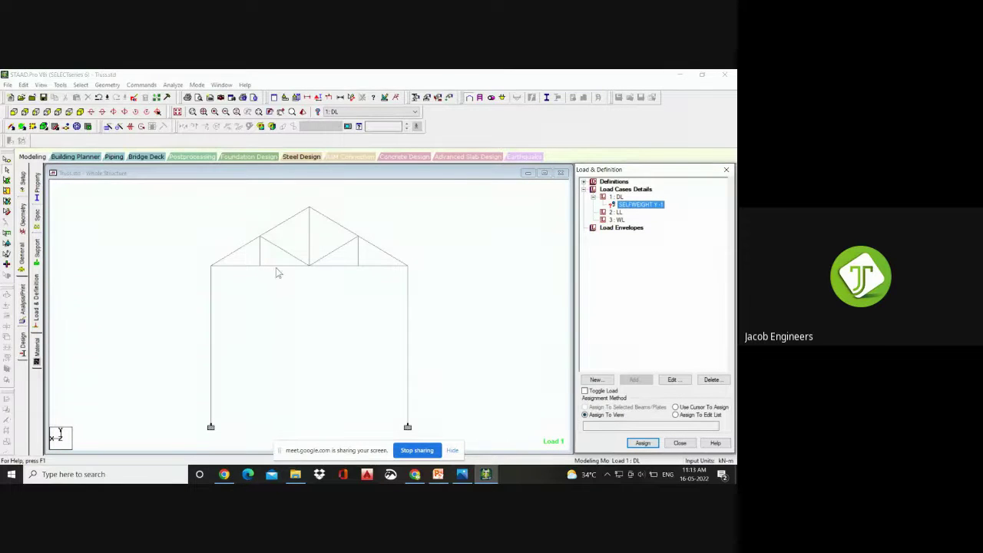
left_click(643, 443)
left_click(666, 333)
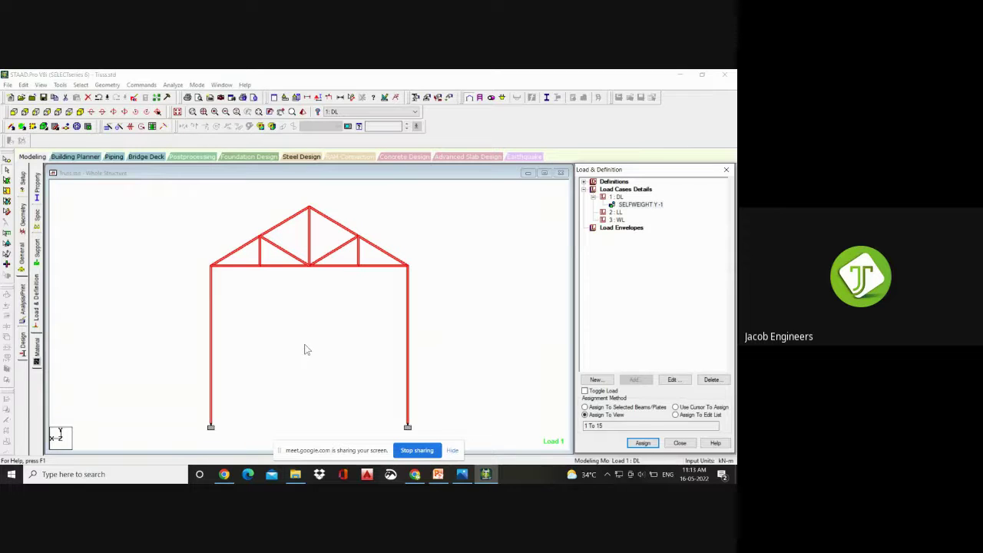
left_click(649, 208)
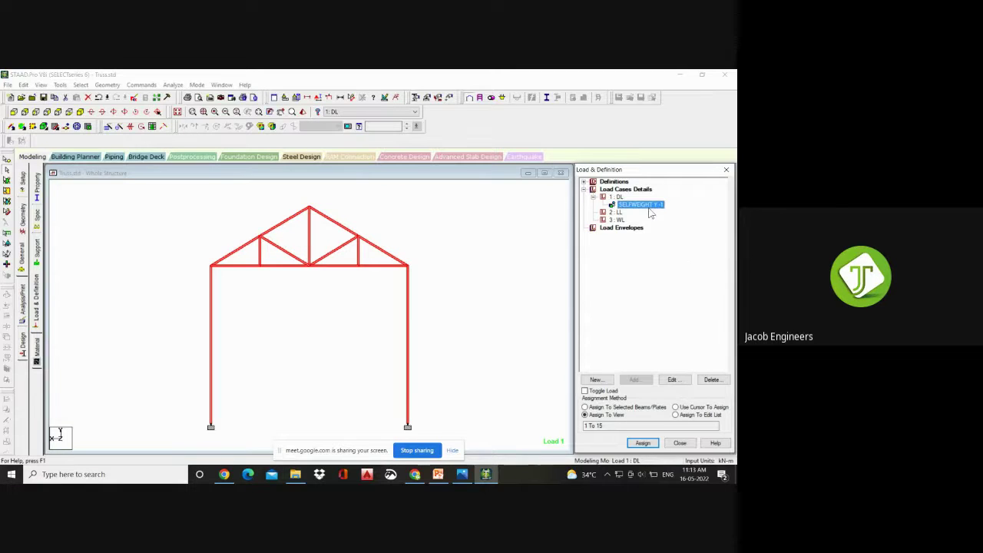
left_click(430, 299)
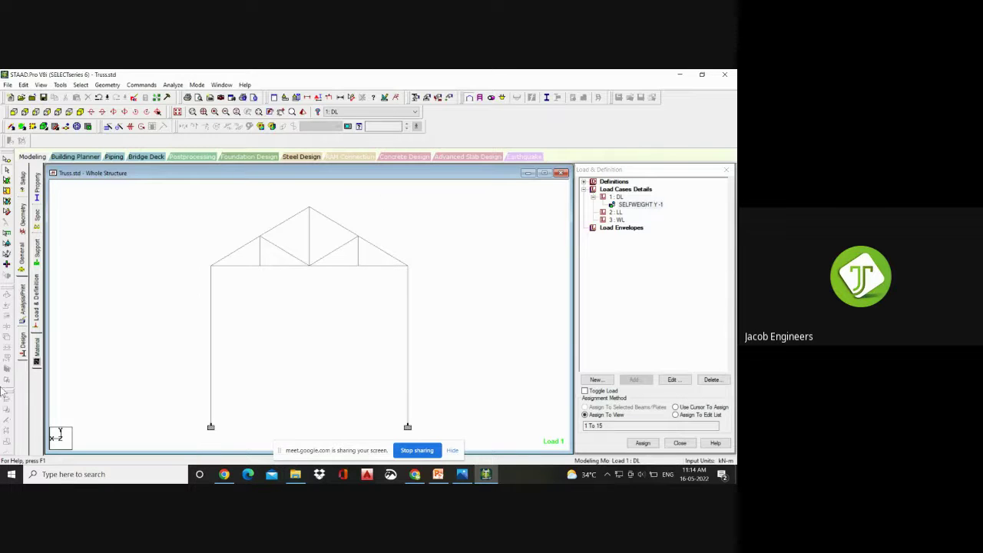
- Start a new load item for load case DL and choose the Uniform Force member load type
left_click(617, 198)
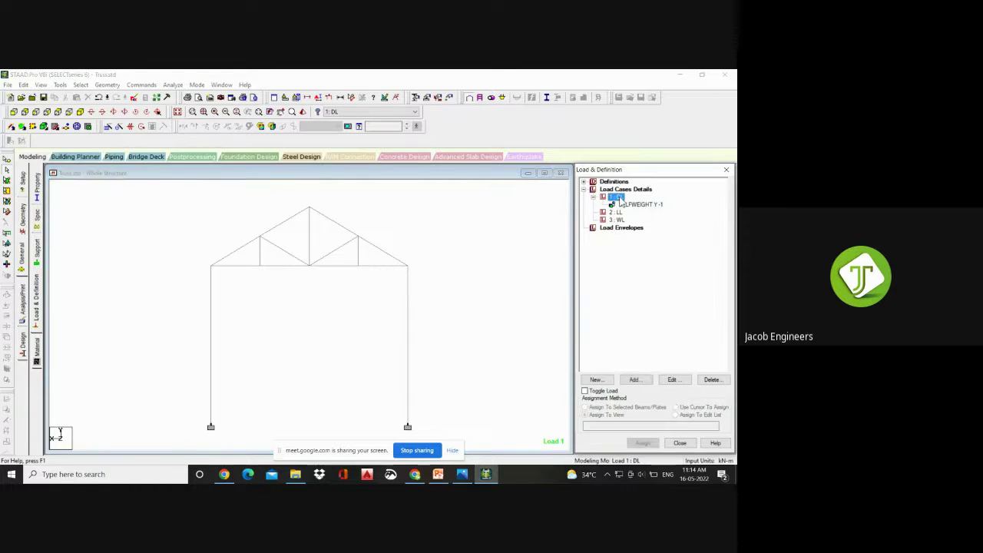
left_click(635, 380)
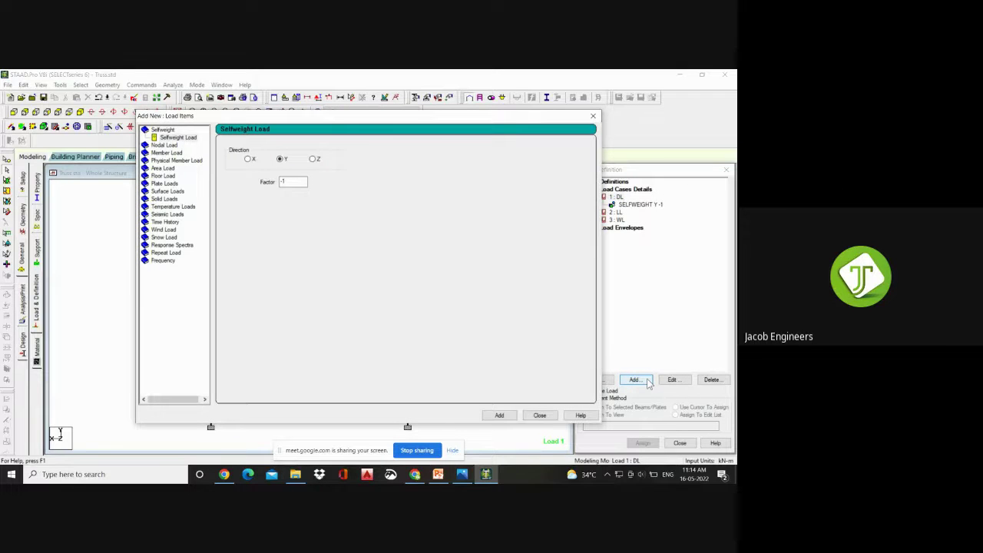
left_click(173, 146)
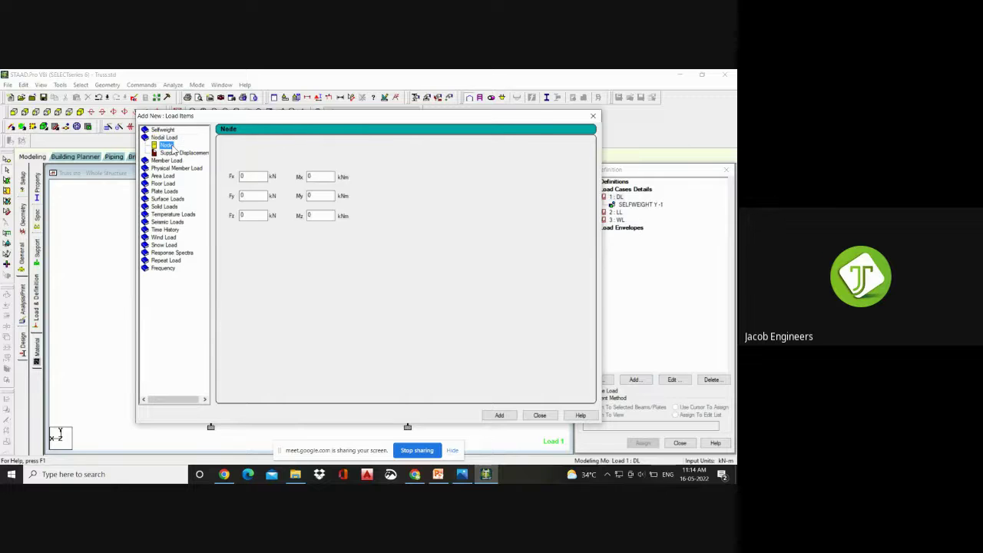
left_click(167, 159)
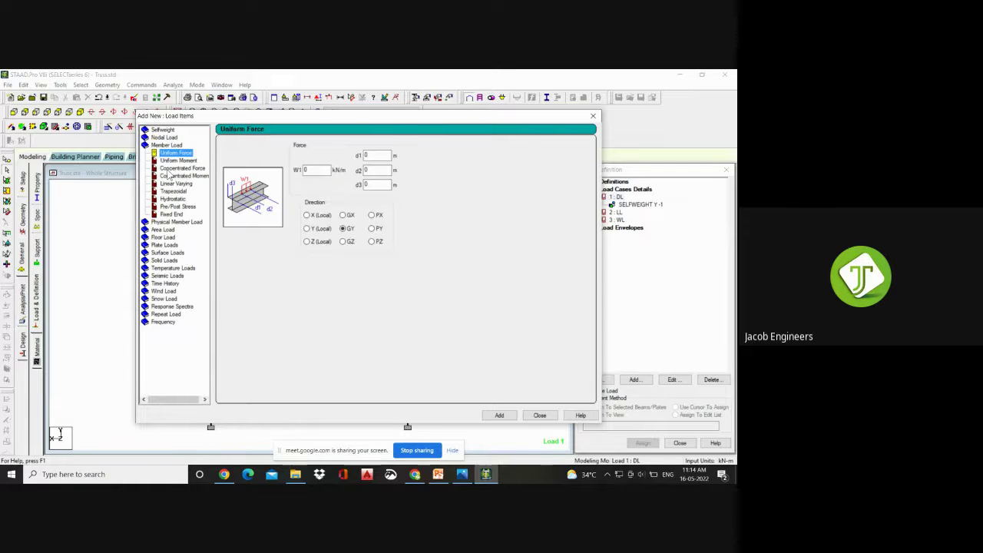
left_click(174, 138)
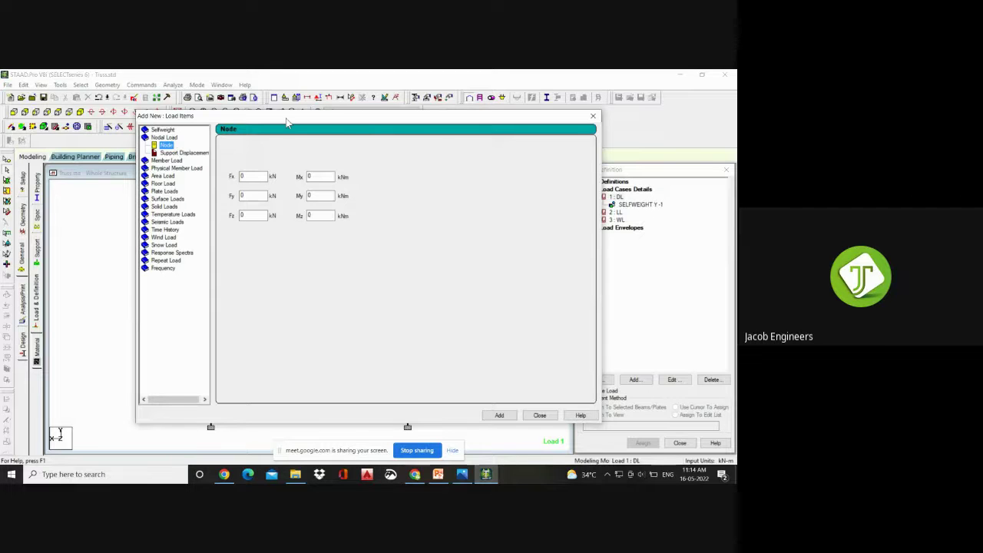
left_click_drag(287, 117, 241, 396)
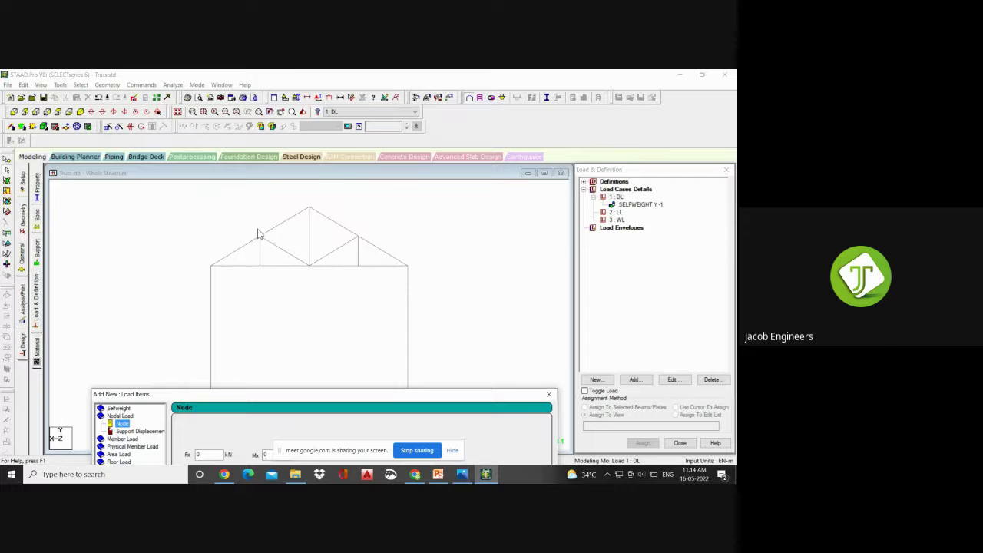
left_click_drag(314, 398, 405, 142)
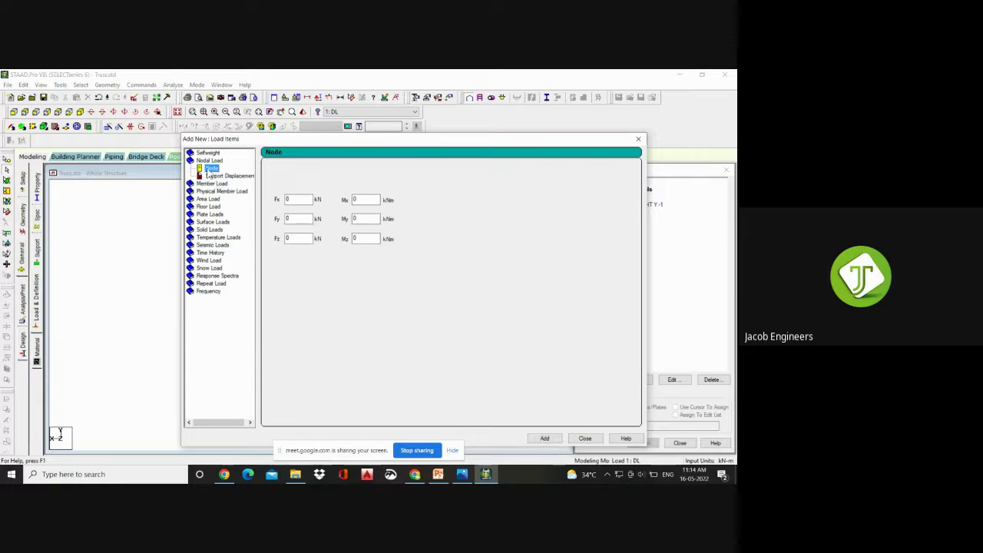
left_click(302, 219)
left_click(225, 184)
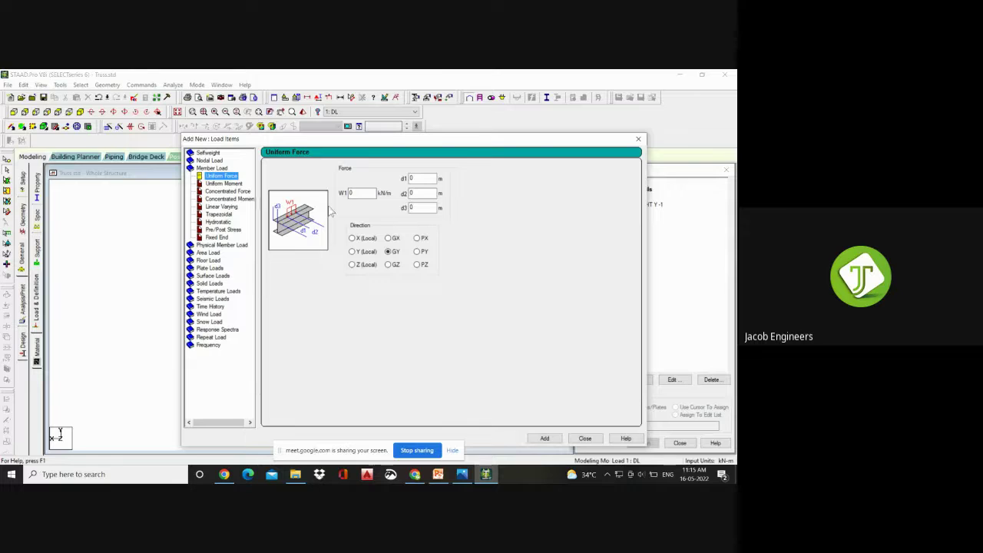
- Add a uniform force of 1.5 kN/m in the GY direction to load case DL and finish adding items
double_click(360, 193)
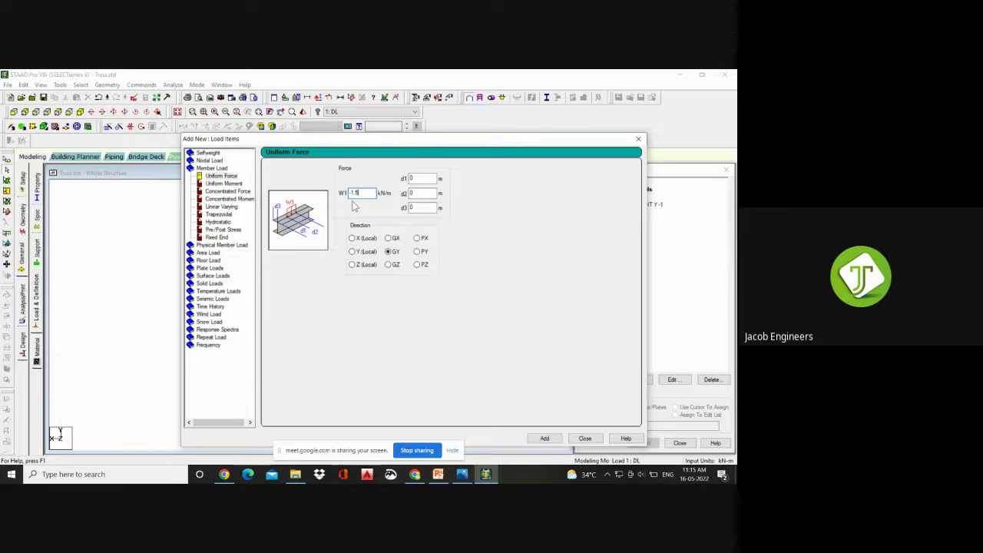
left_click_drag(354, 193, 344, 192)
key("BackSpace")
type("1.")
left_click(555, 439)
left_click(584, 439)
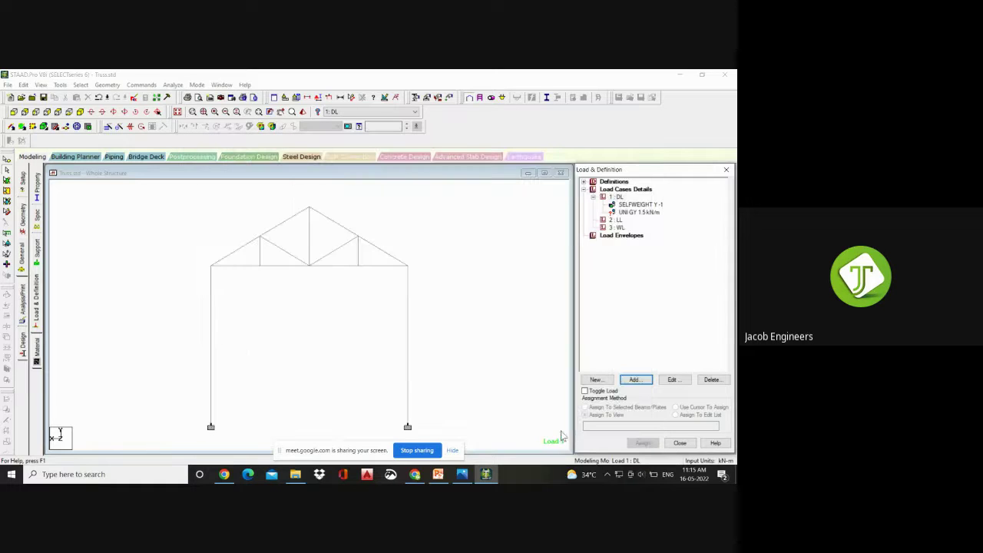
- Assign the uniform GY load to the two left rafter members, 6 and 10, using Use Cursor To Assign
left_click(640, 212)
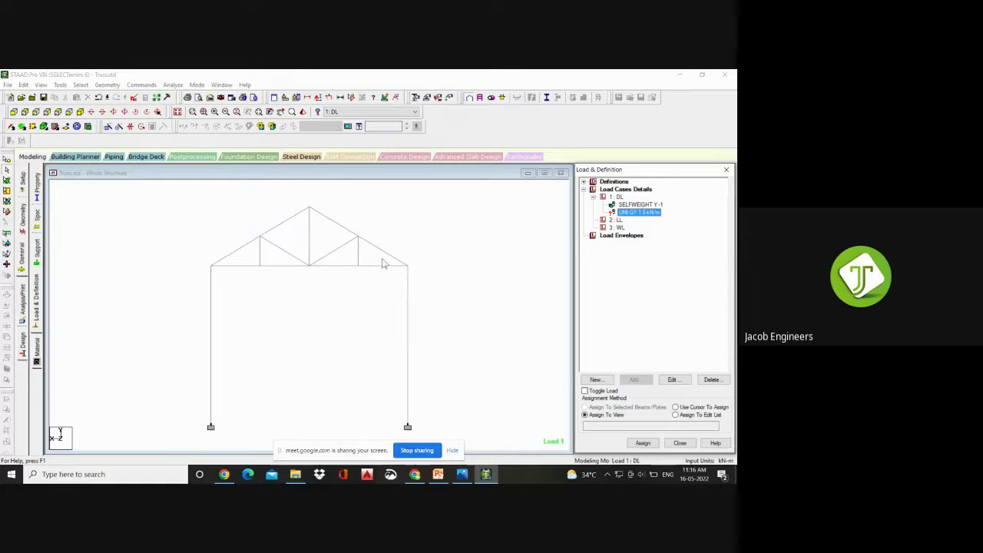
left_click(702, 408)
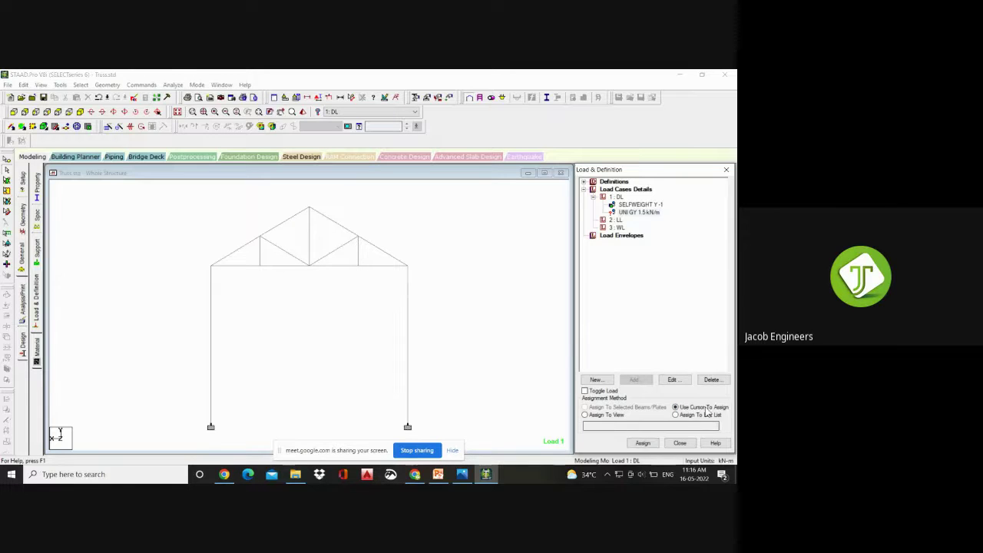
left_click(648, 444)
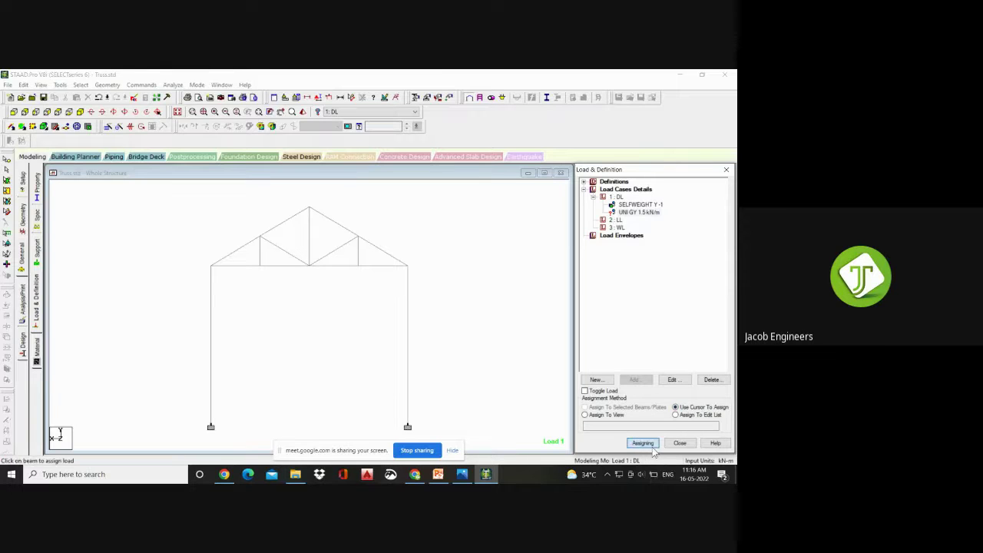
left_click(239, 256)
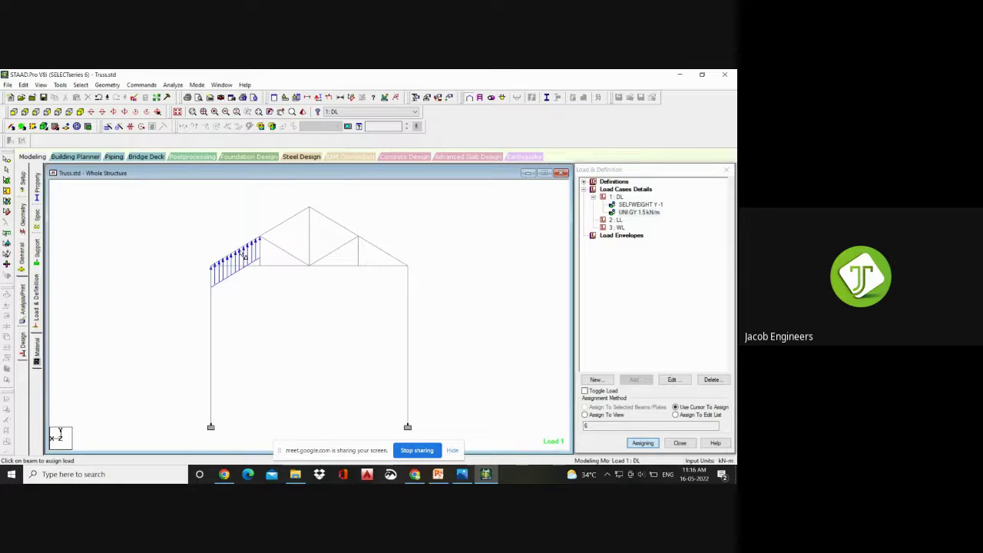
left_click(287, 230)
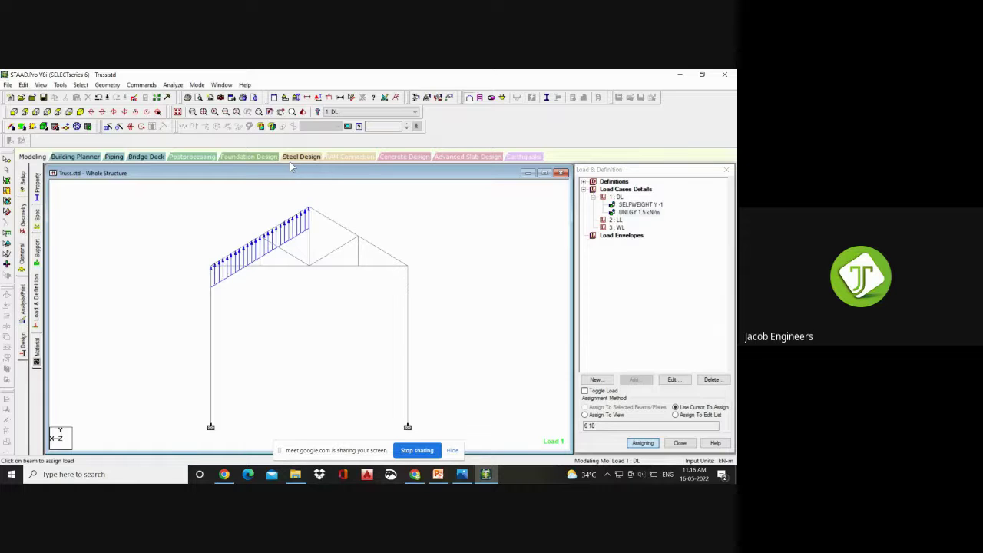
- Change the uniform GY load to -1.5 kN/m, saving the modified structure when asked
double_click(633, 213)
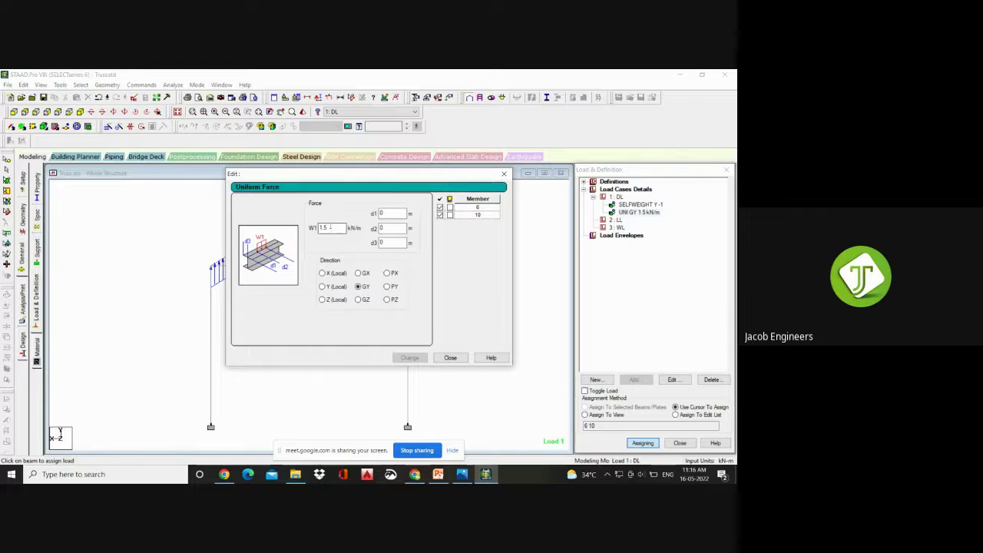
key("Return")
left_click(368, 292)
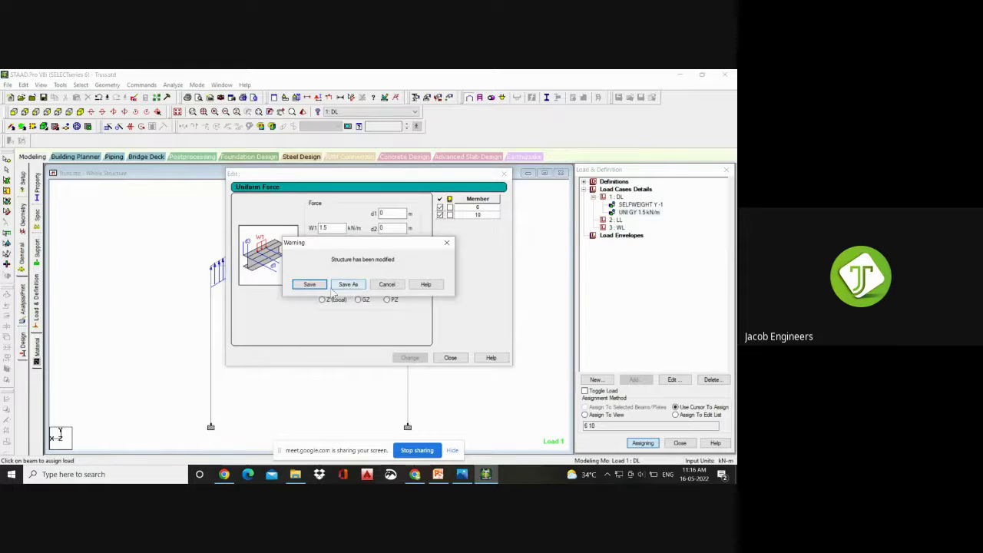
left_click(311, 284)
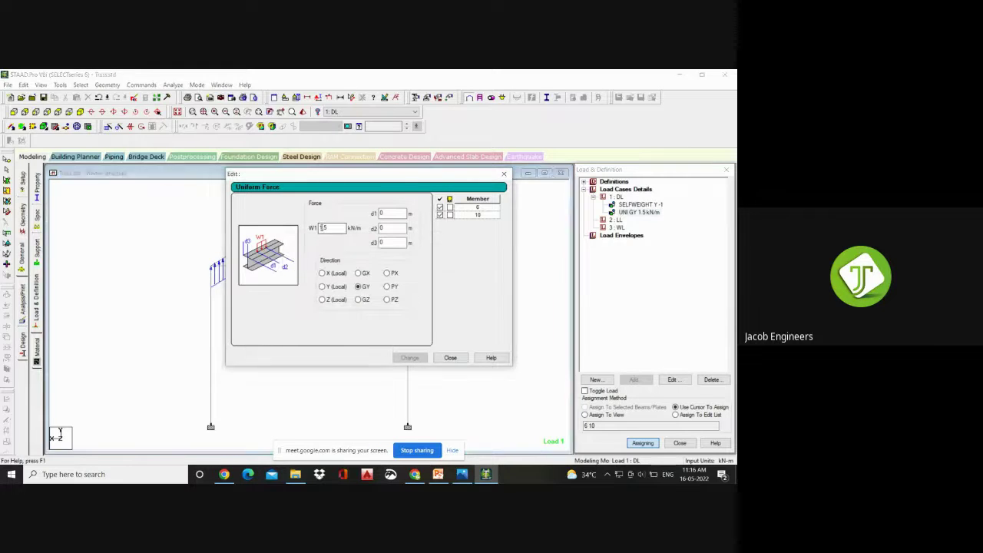
left_click(323, 228)
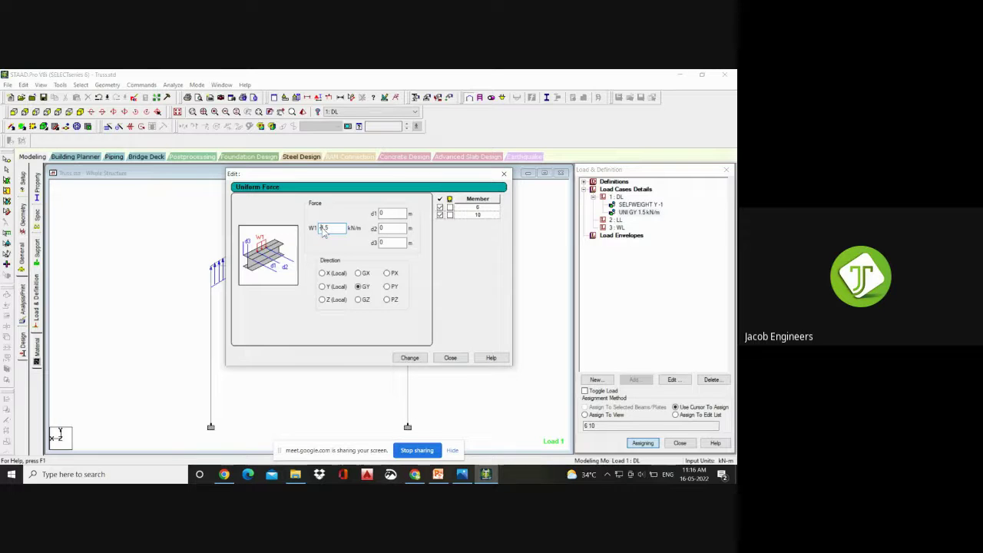
type("3")
left_click(415, 358)
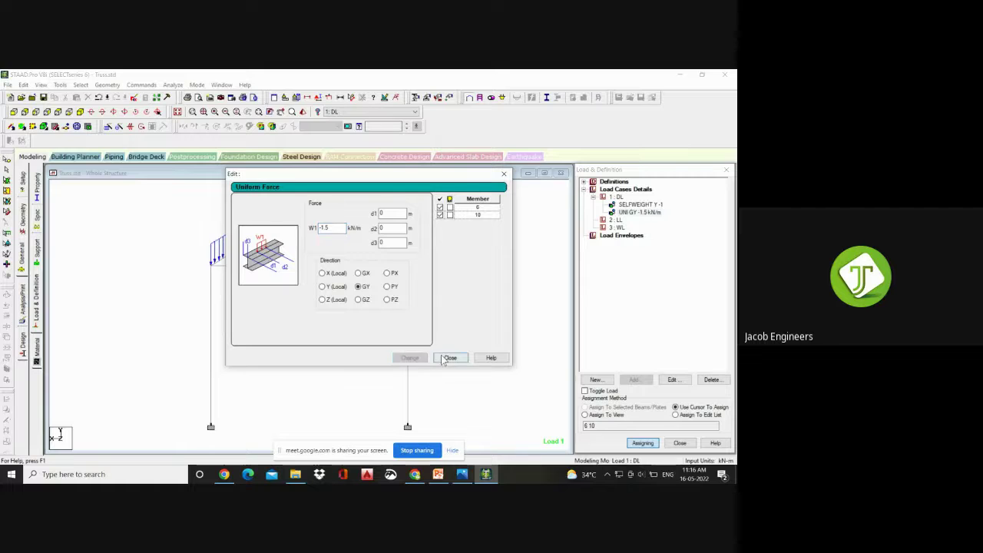
left_click(447, 359)
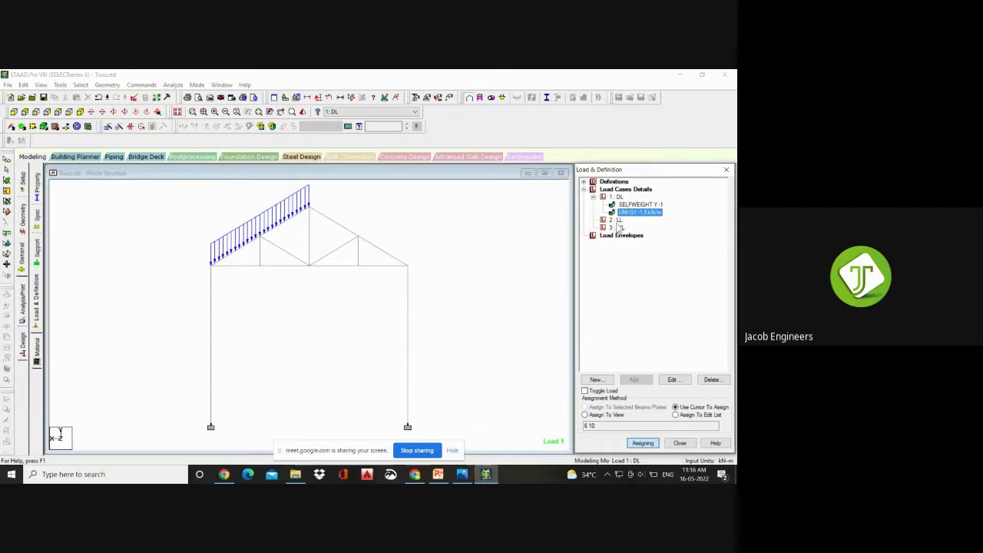
- Assign the -1.5 kN/m uniform load to the two right rafter members, 11 and 5, and select load case DL
double_click(642, 213)
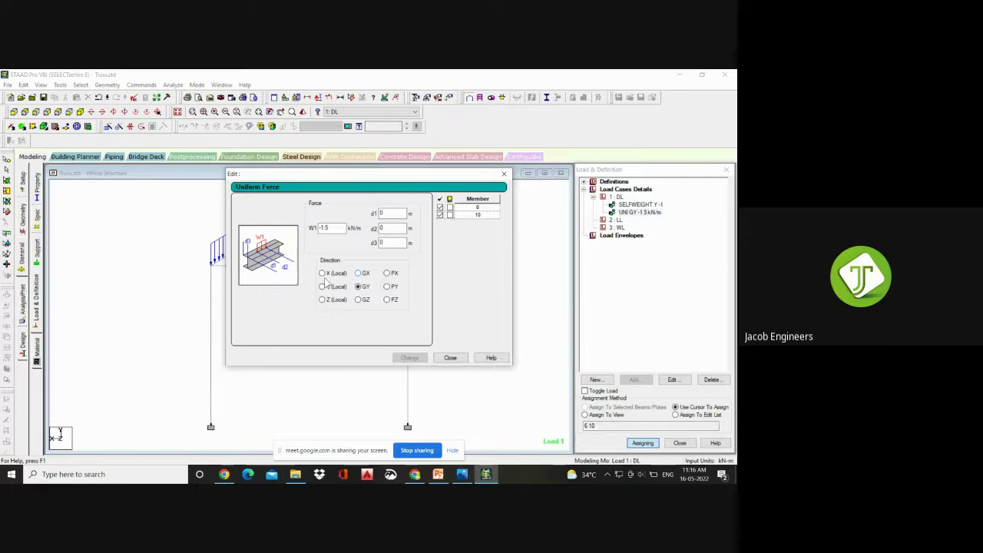
left_click(450, 358)
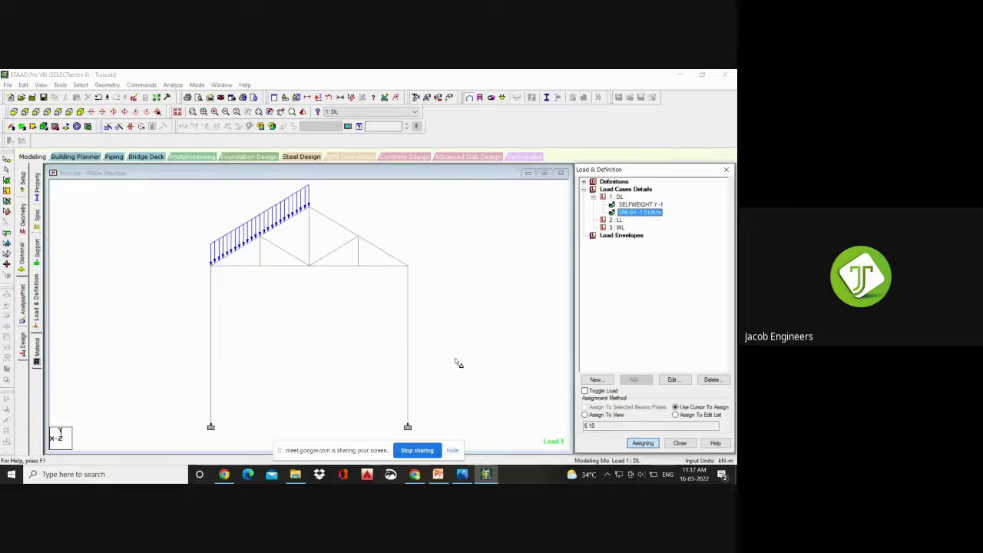
left_click(334, 215)
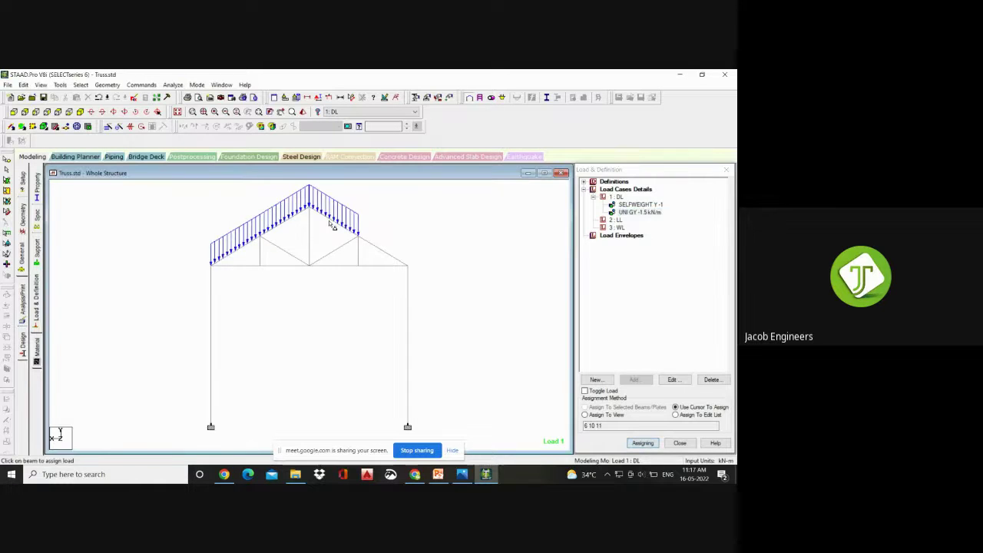
left_click(376, 250)
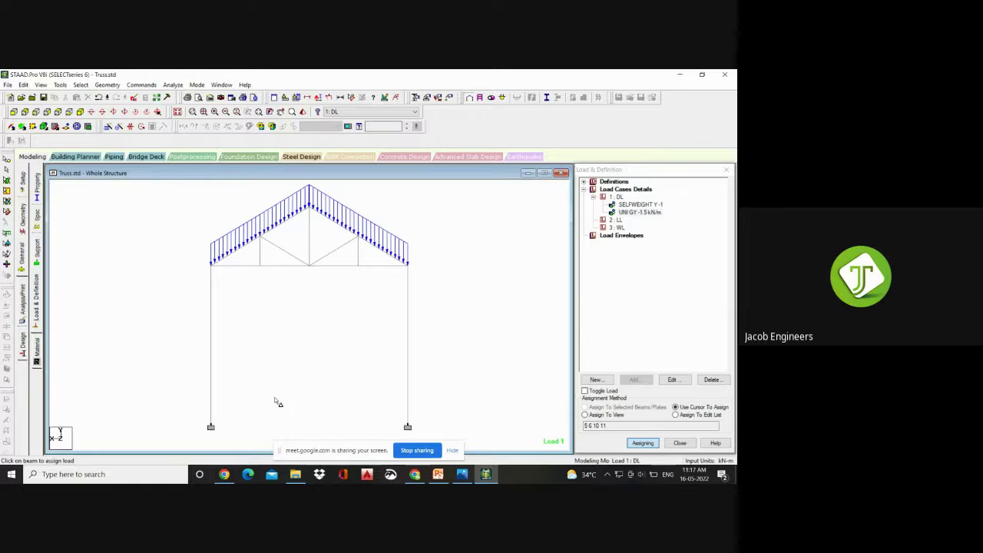
left_click(619, 279)
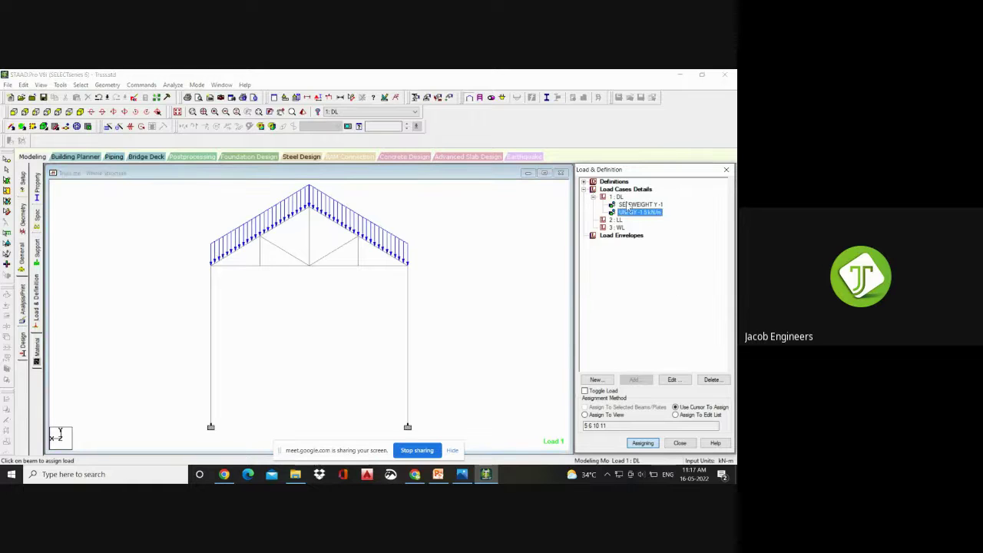
left_click(619, 197)
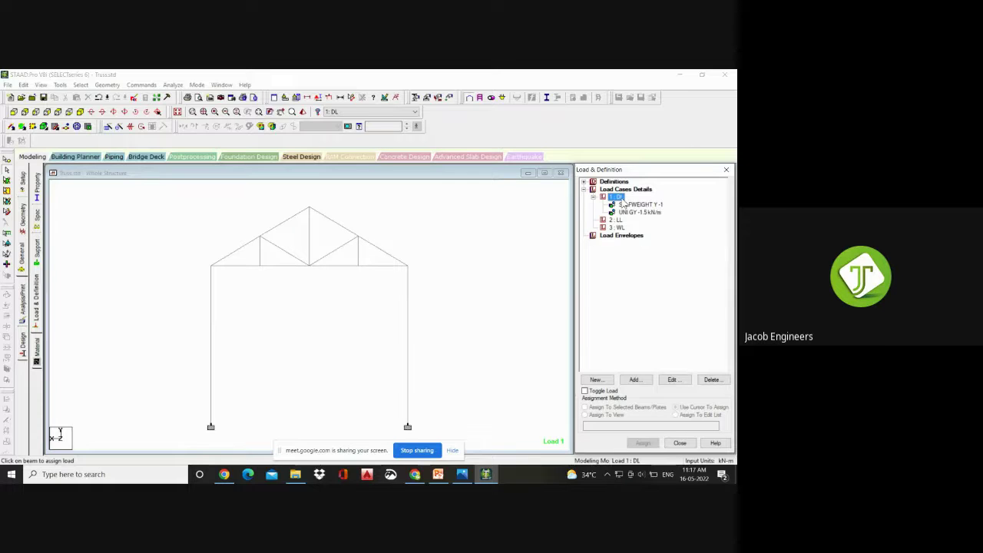
- Add a nodal load with Fy of -2 kN to load case DL and finish adding items
left_click(644, 379)
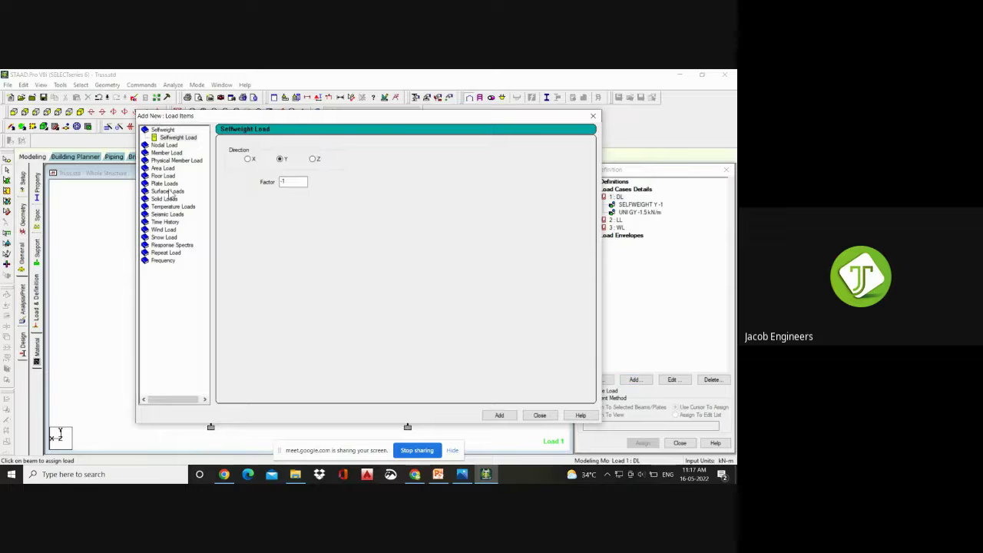
left_click(161, 146)
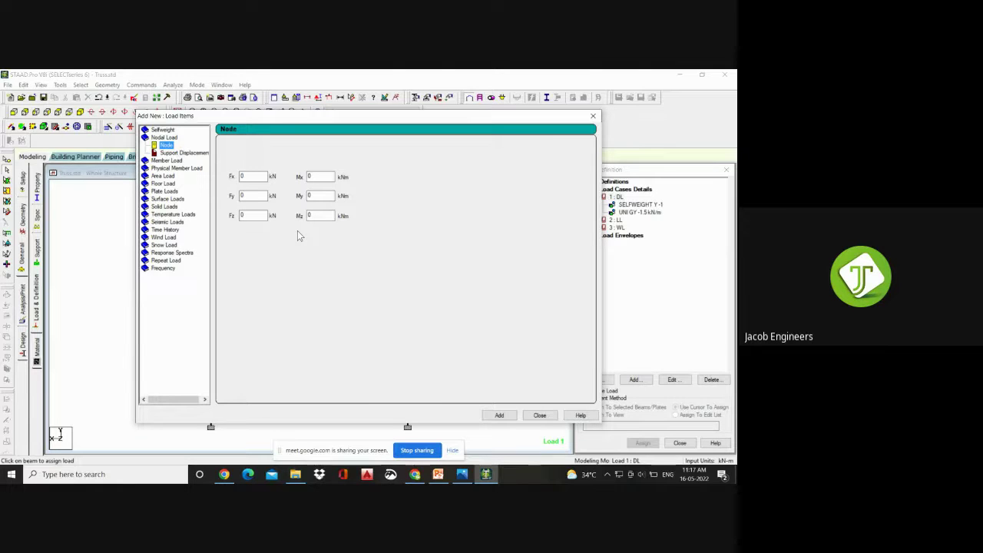
left_click(244, 196)
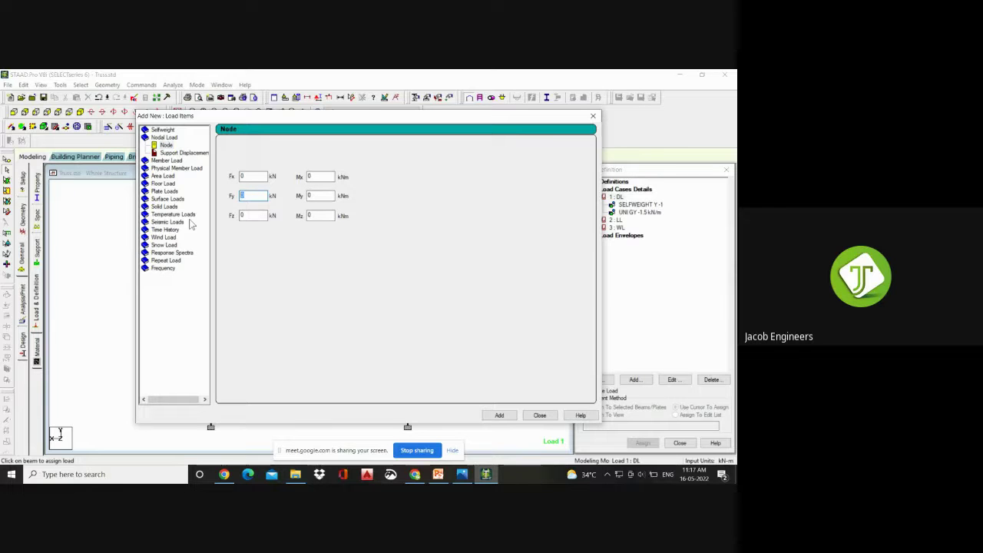
type("-2")
left_click(500, 415)
left_click(539, 415)
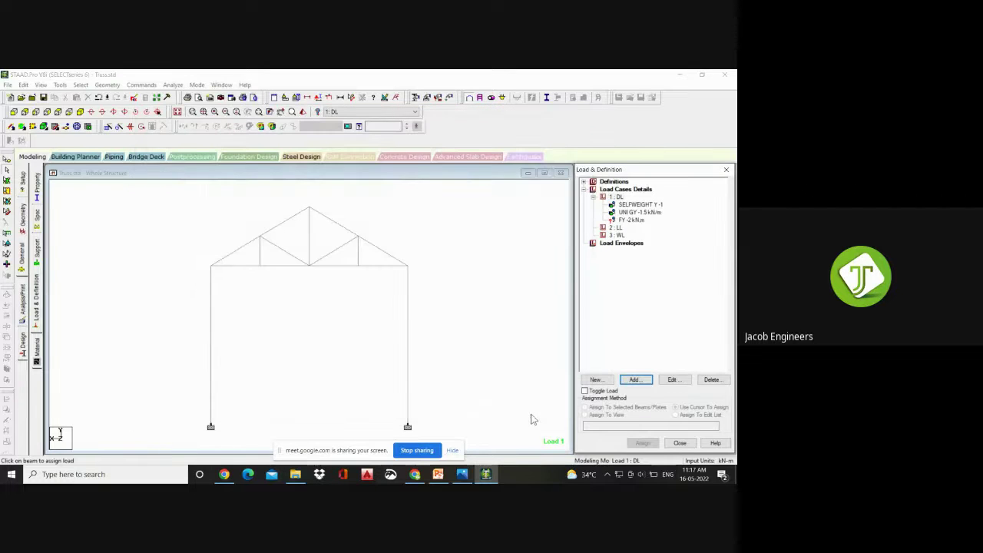
- Assign the -2 kN nodal load to the five top-chord nodes from eave to eave, 3, 4, 6, 9 and 10, using Use Cursor To Assign
left_click(632, 221)
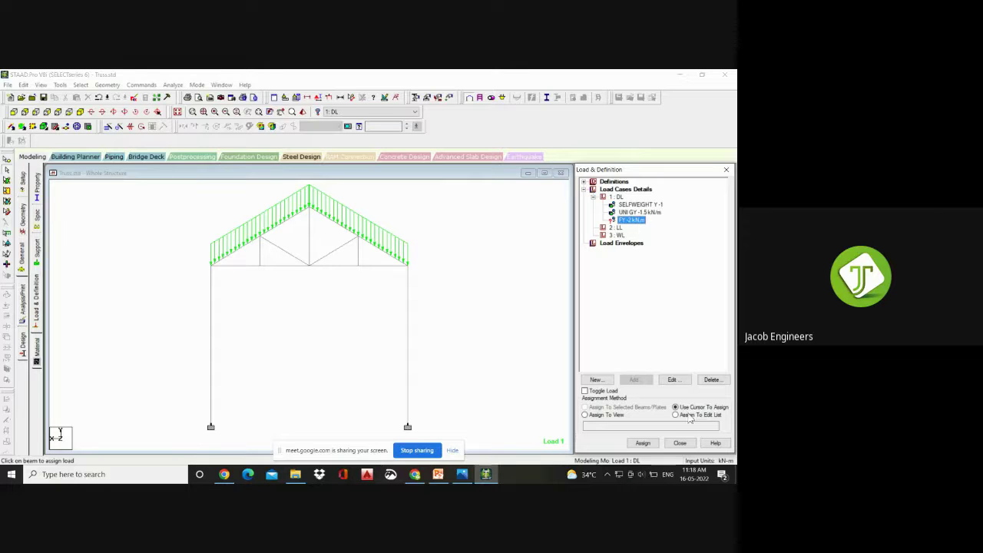
left_click(643, 444)
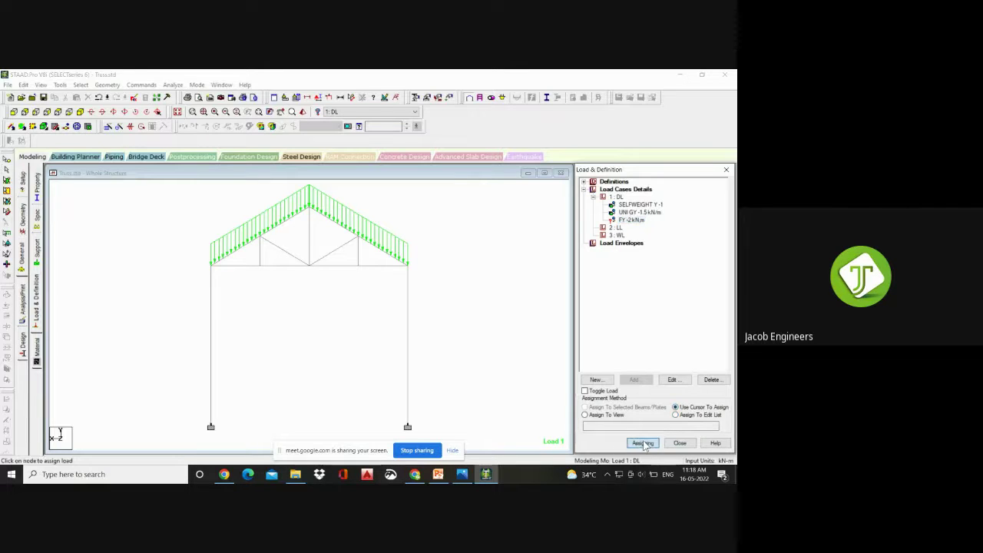
left_click(212, 266)
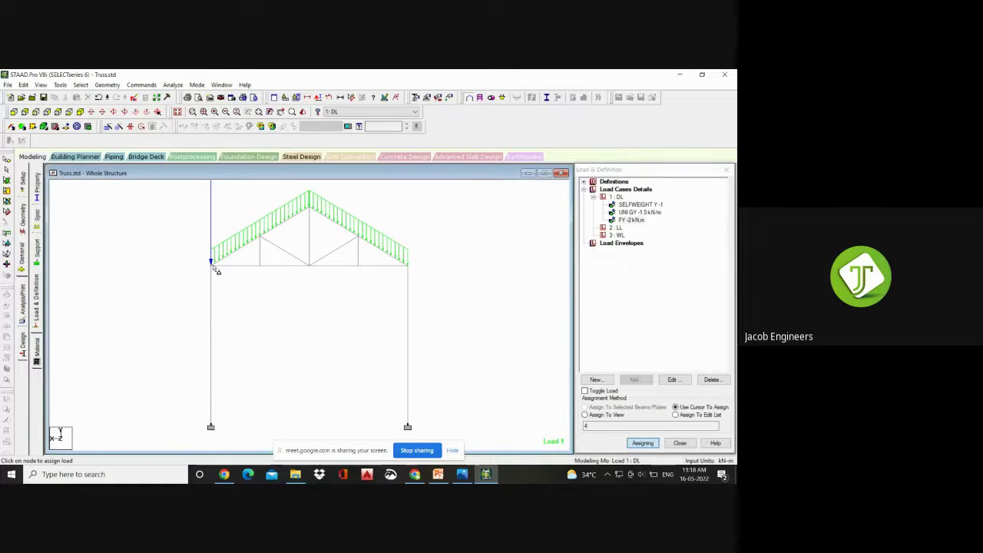
left_click(261, 240)
left_click(309, 195)
left_click(359, 232)
left_click(406, 267)
scroll(454, 377, "down", 3)
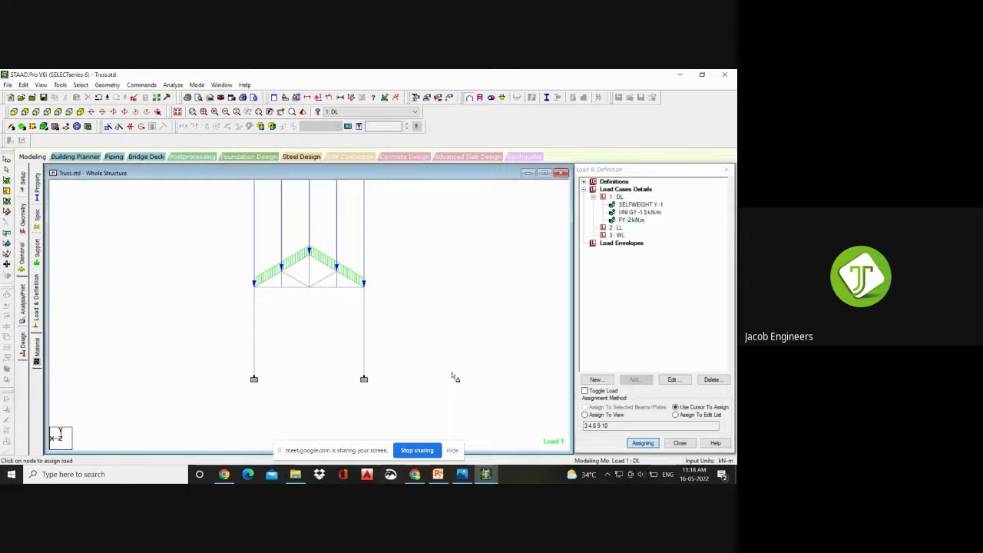
scroll(268, 197, "up", 2)
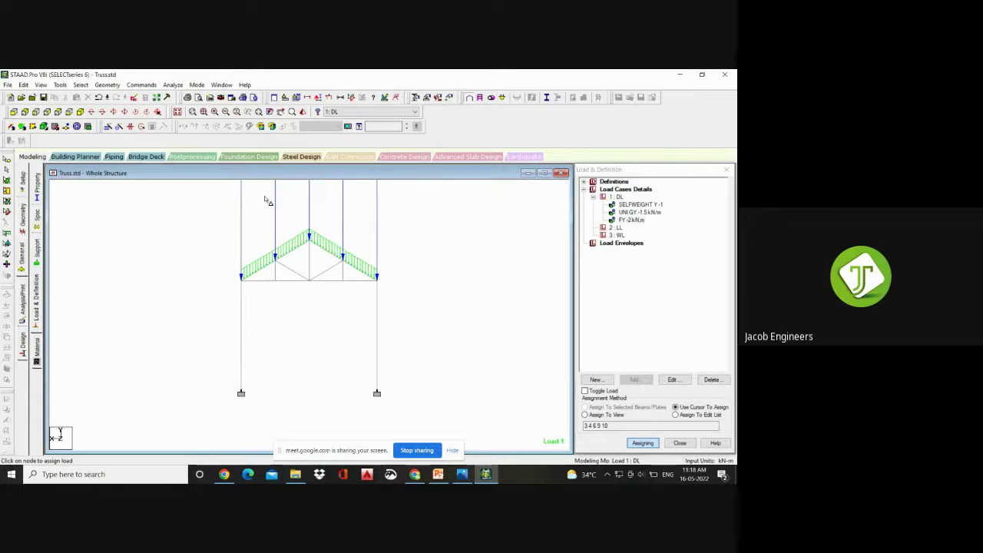
- Add a uniform member force of -1 kN/m in the GY direction to the DL load case
scroll(288, 367, "down", 2)
scroll(311, 277, "up", 2)
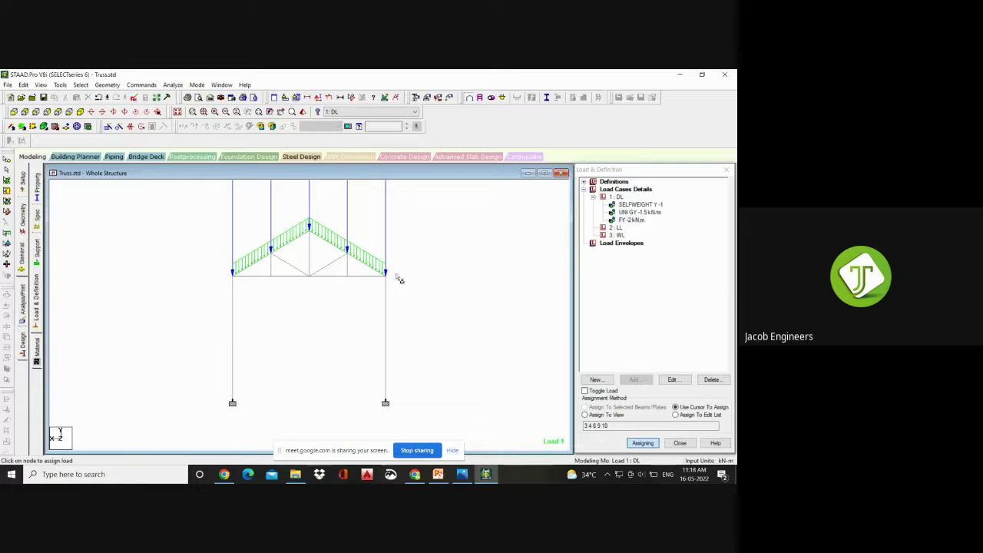
key("Escape")
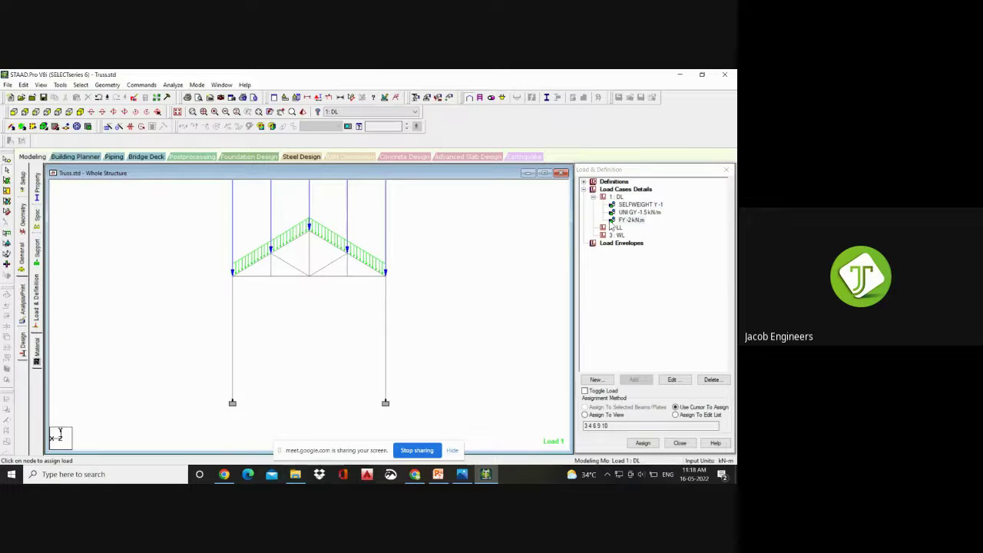
left_click(617, 198)
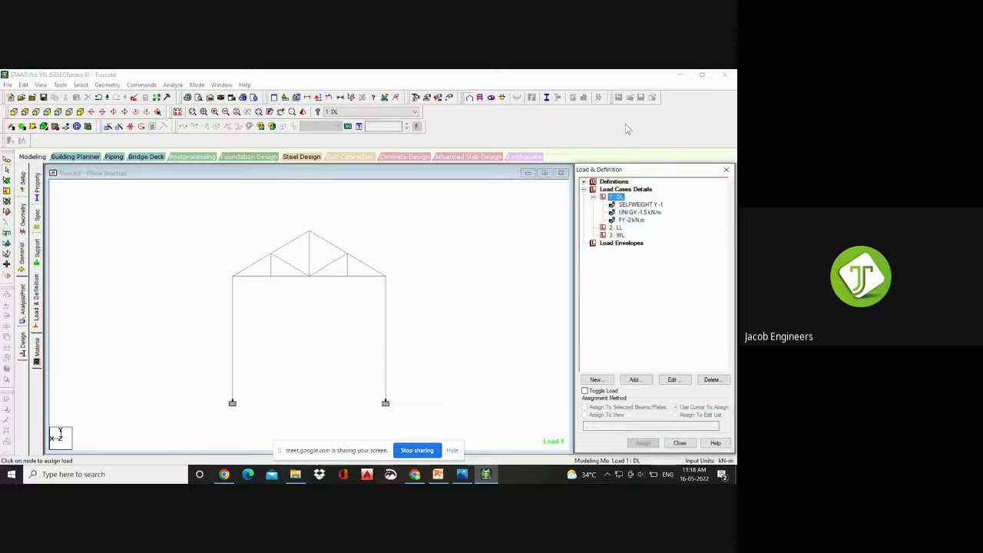
left_click(635, 379)
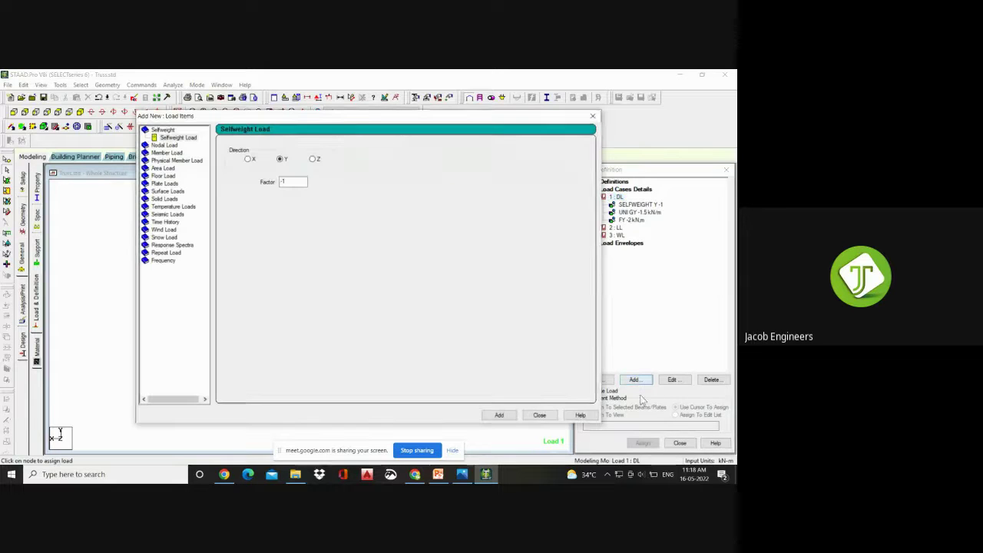
left_click(166, 153)
left_click(315, 170)
type("-1")
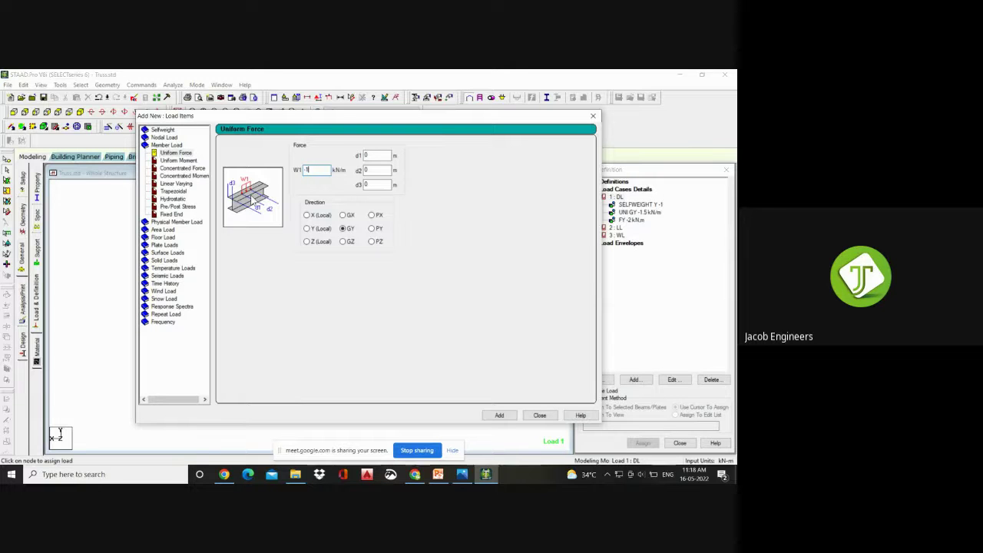
left_click(498, 416)
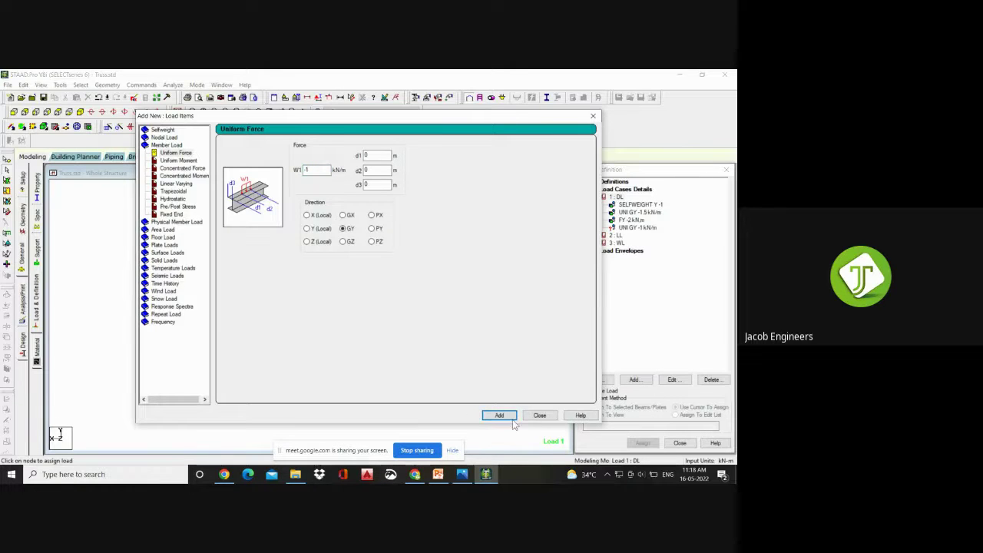
left_click(540, 416)
- Assign the -1 kN/m uniform dead load to the four horizontal bottom chord members of the truss
left_click(637, 229)
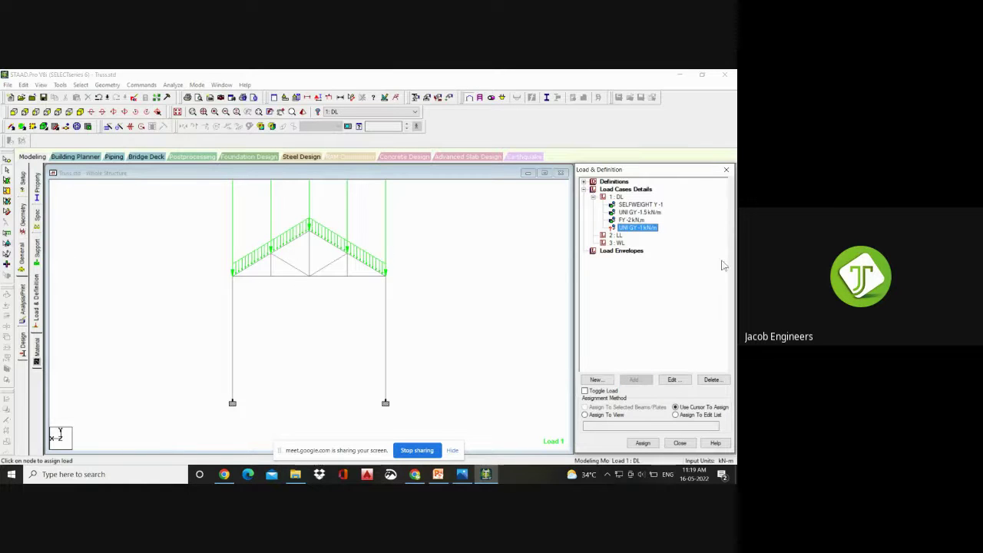
left_click(643, 443)
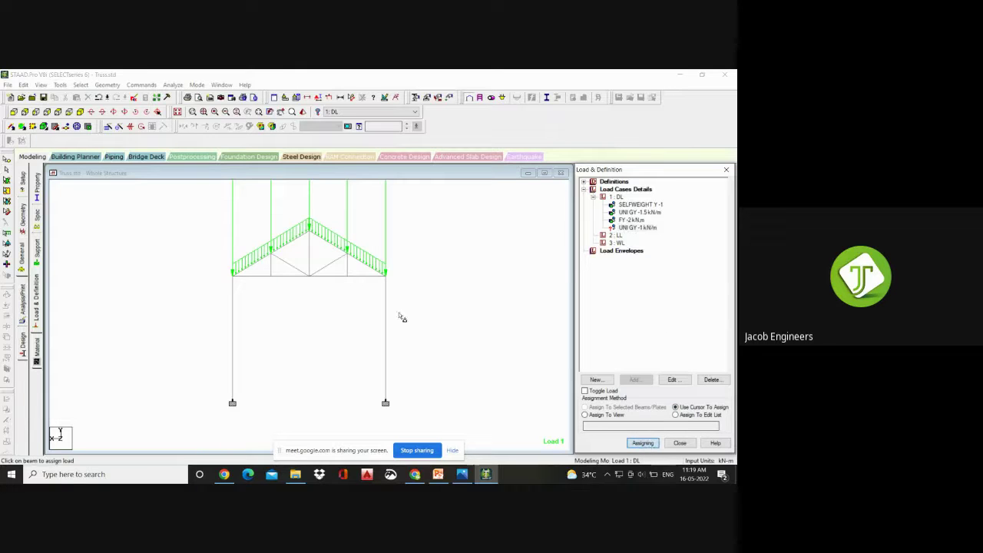
left_click(255, 276)
left_click(285, 276)
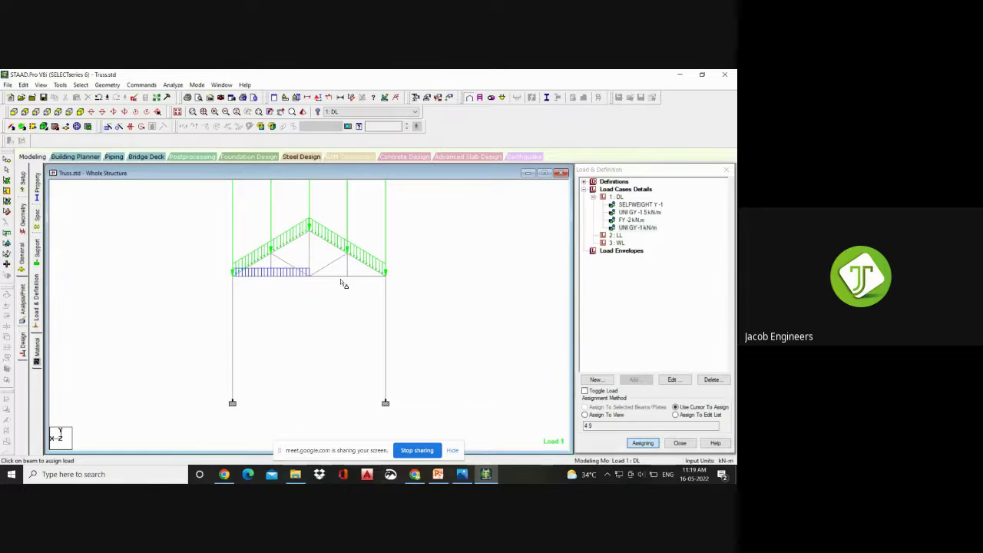
left_click(340, 282)
left_click(357, 282)
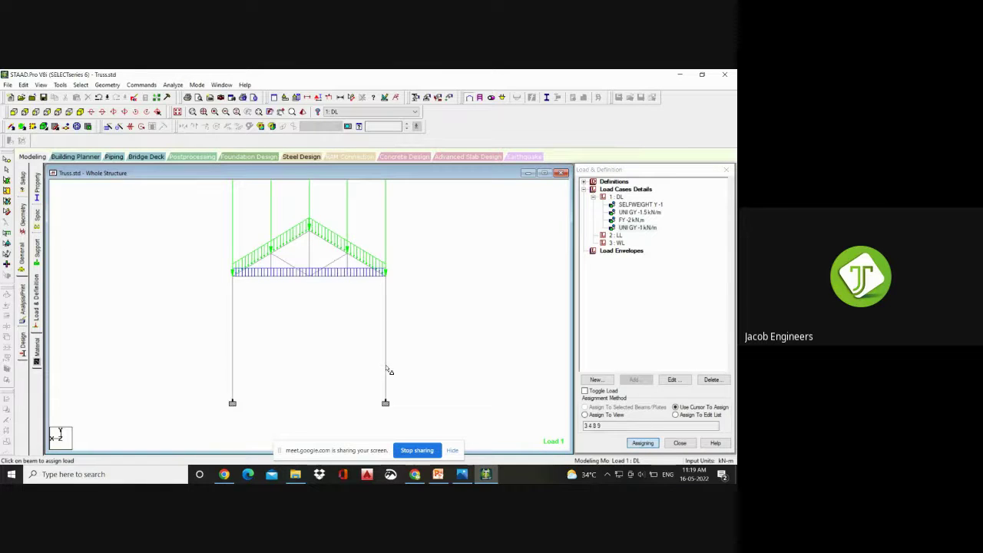
key("Escape")
scroll(384, 284, "up", 2)
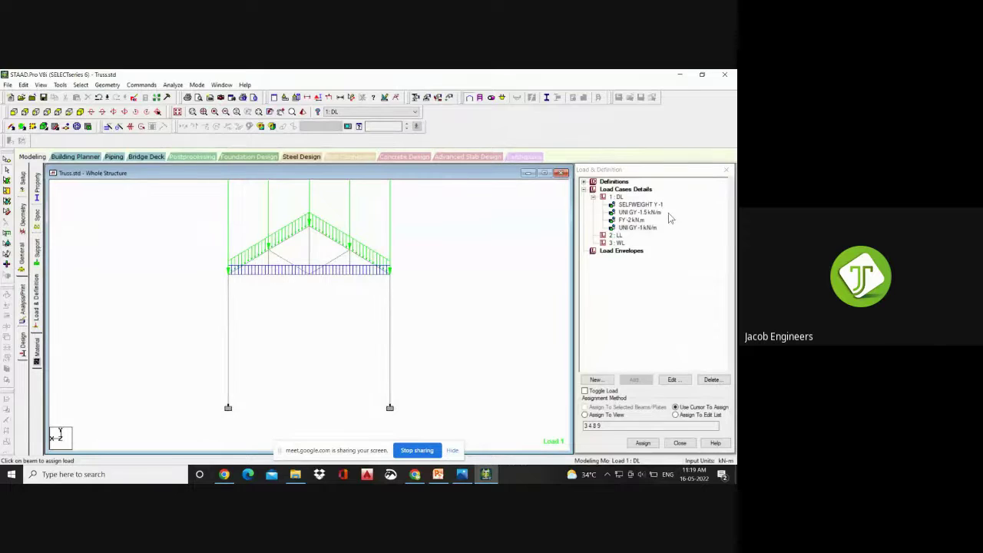
- Add a uniform member force of -1.5 kN/m in the GY direction to the LL load case
left_click(617, 235)
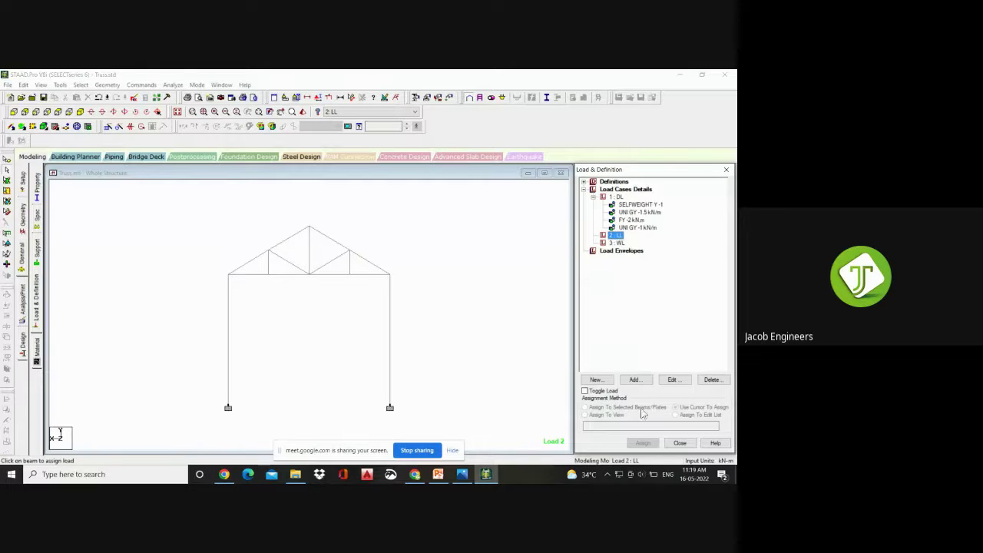
left_click(633, 383)
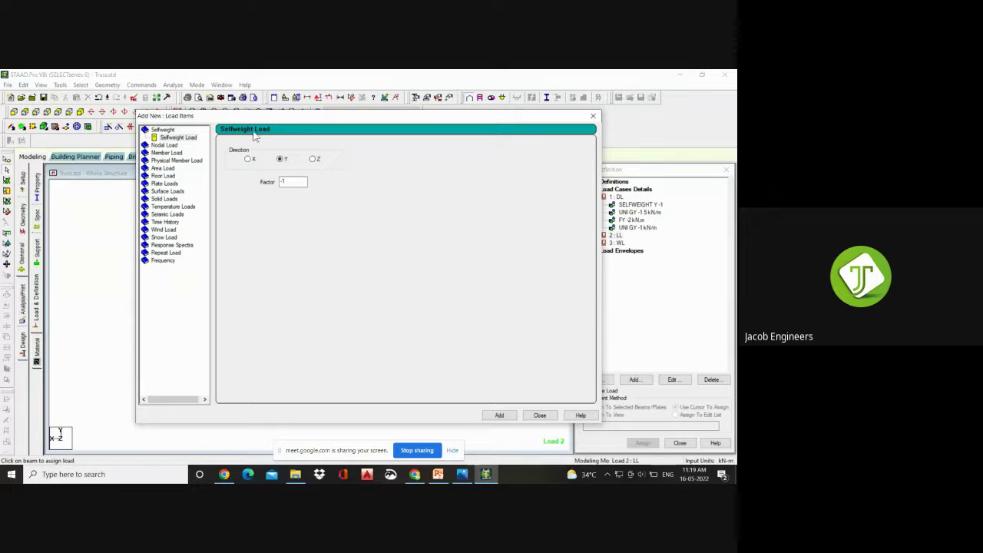
left_click(174, 155)
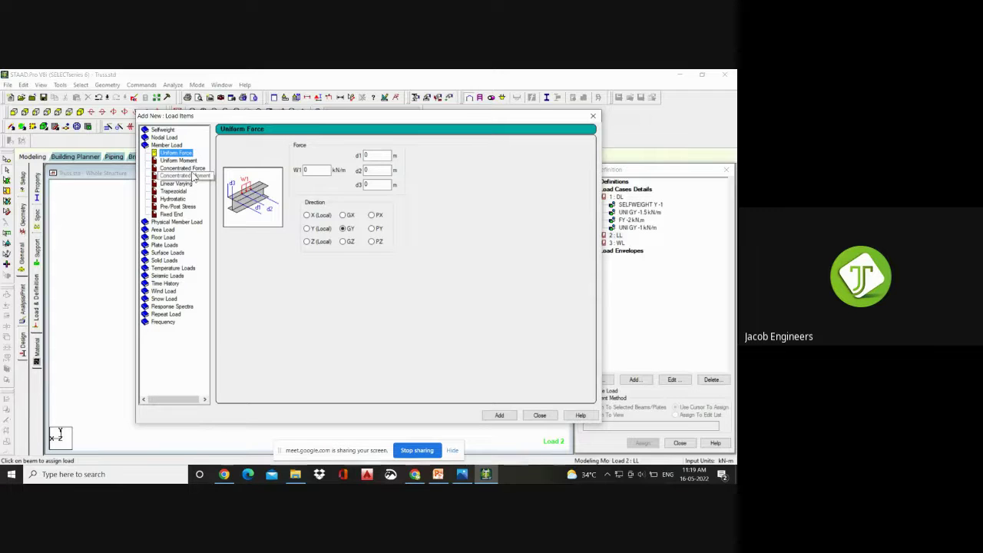
left_click(192, 168)
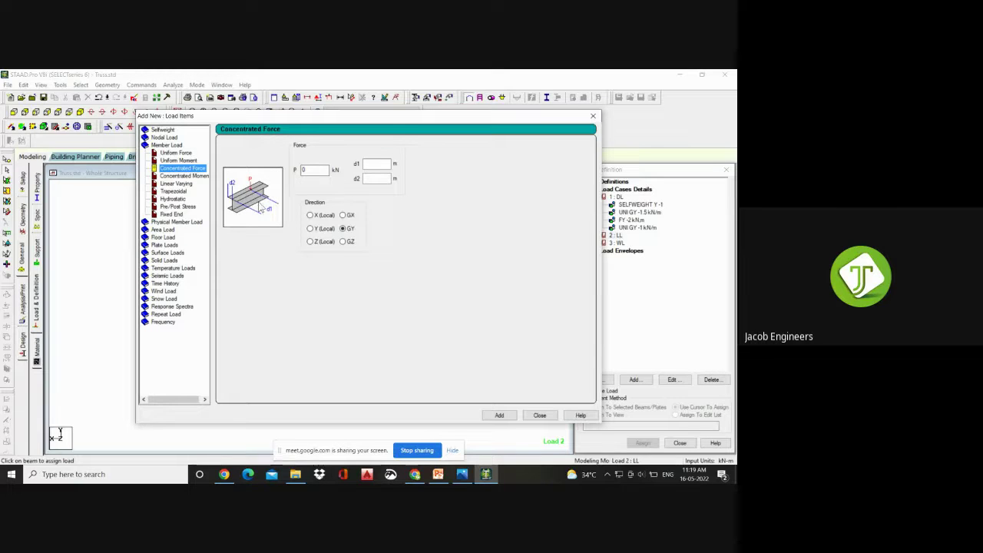
left_click(175, 153)
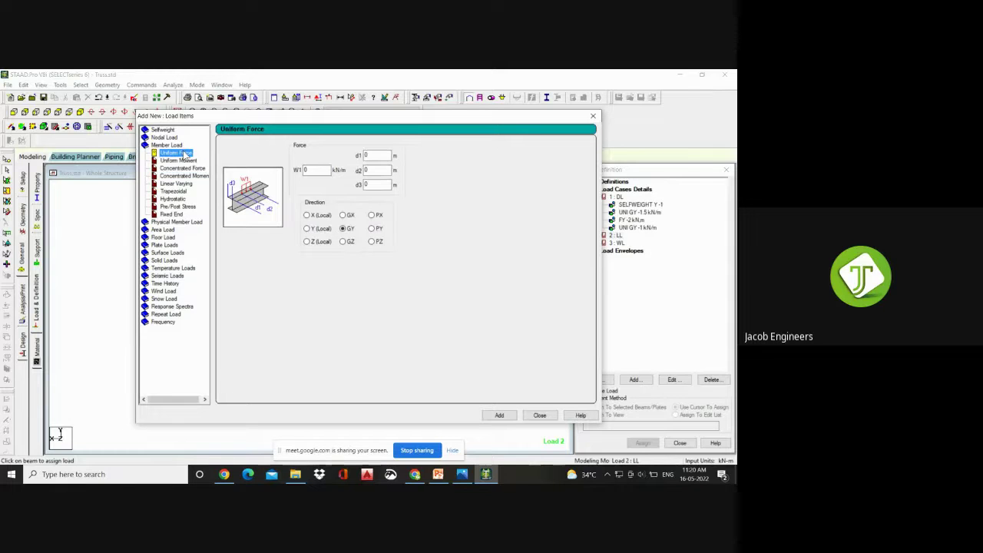
key("Tab")
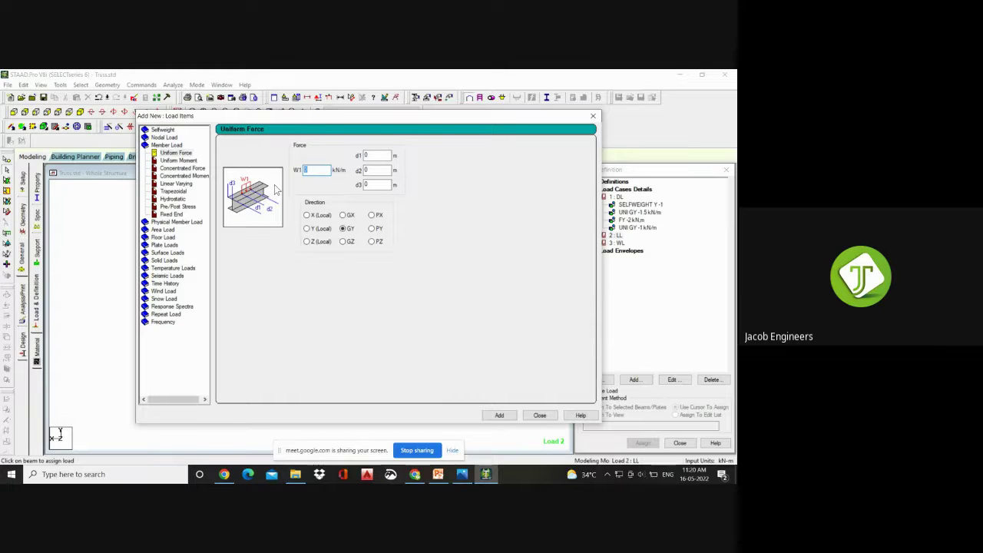
type("-1.5")
left_click(504, 417)
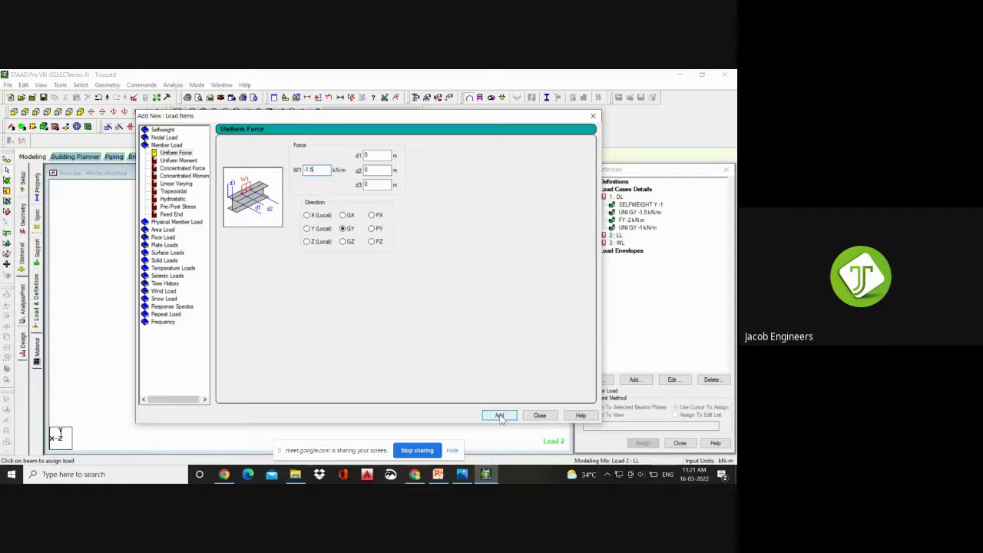
left_click(538, 416)
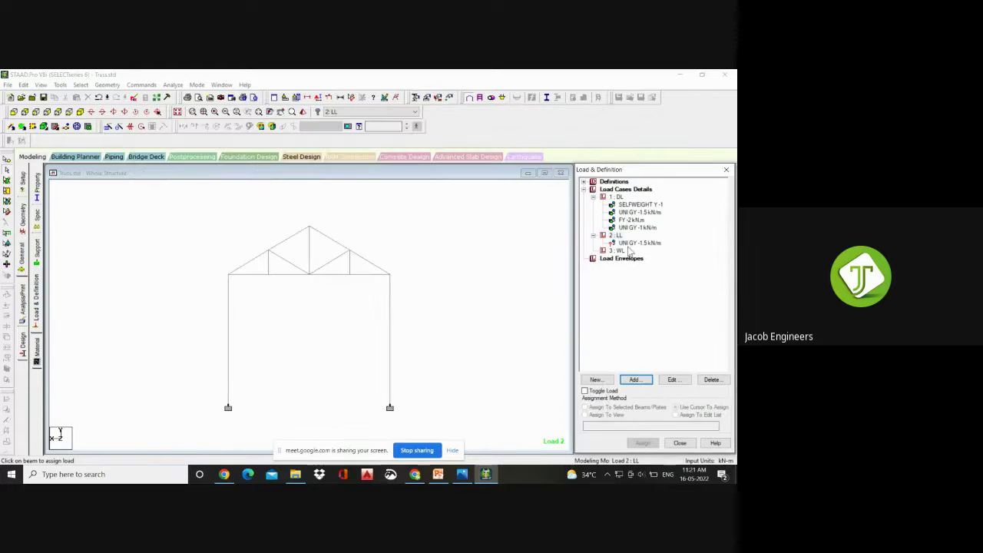
- Assign the -1.5 kN/m live load to the four sloping top chord members of the truss
left_click(634, 244)
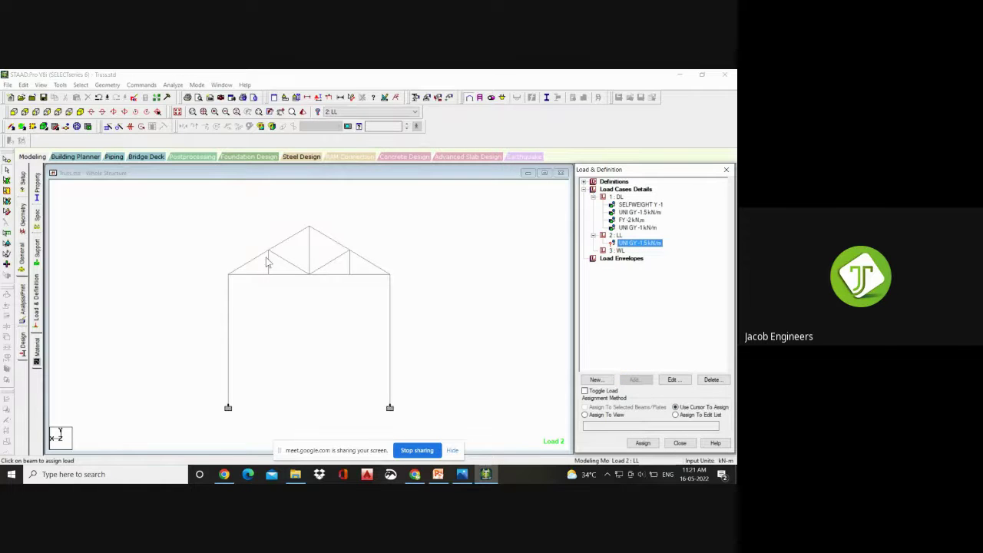
left_click(642, 443)
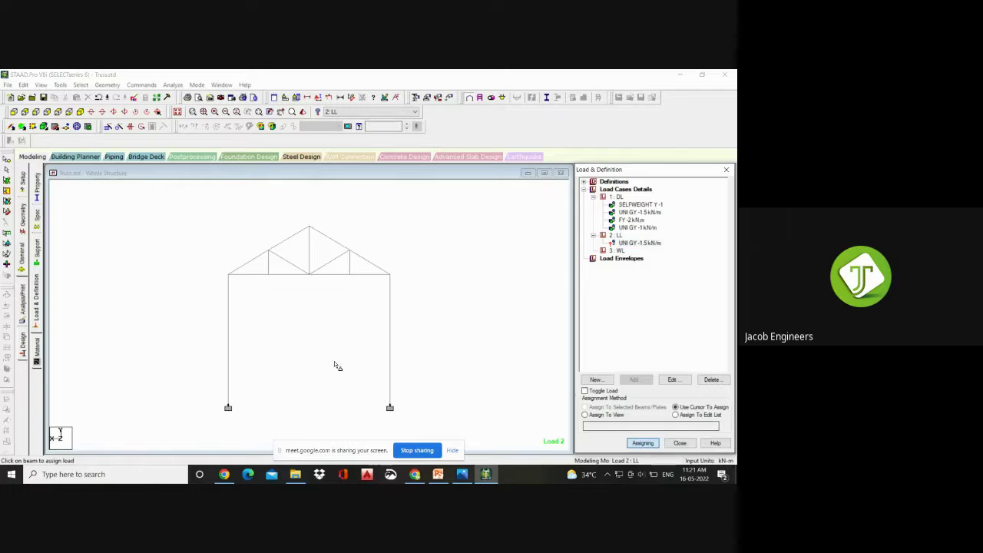
left_click(249, 263)
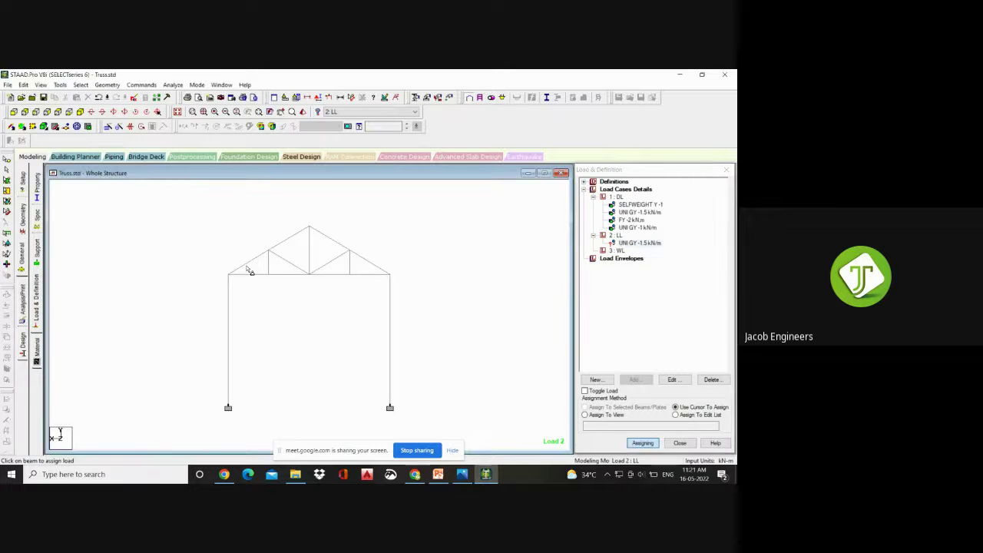
left_click(291, 236)
left_click(331, 237)
left_click(358, 255)
- Assign the same live load to the four horizontal bottom chord members of the truss
left_click(341, 276)
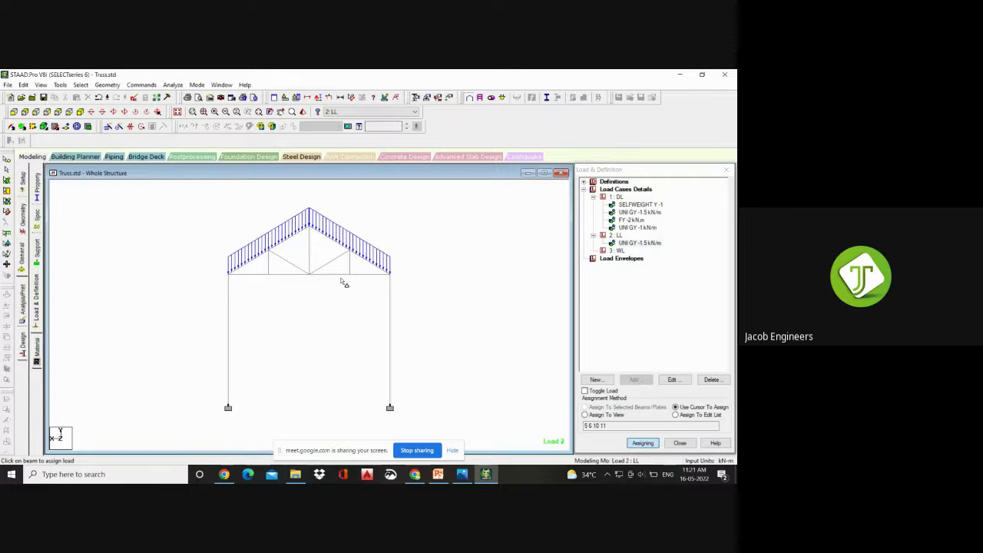
left_click(266, 274)
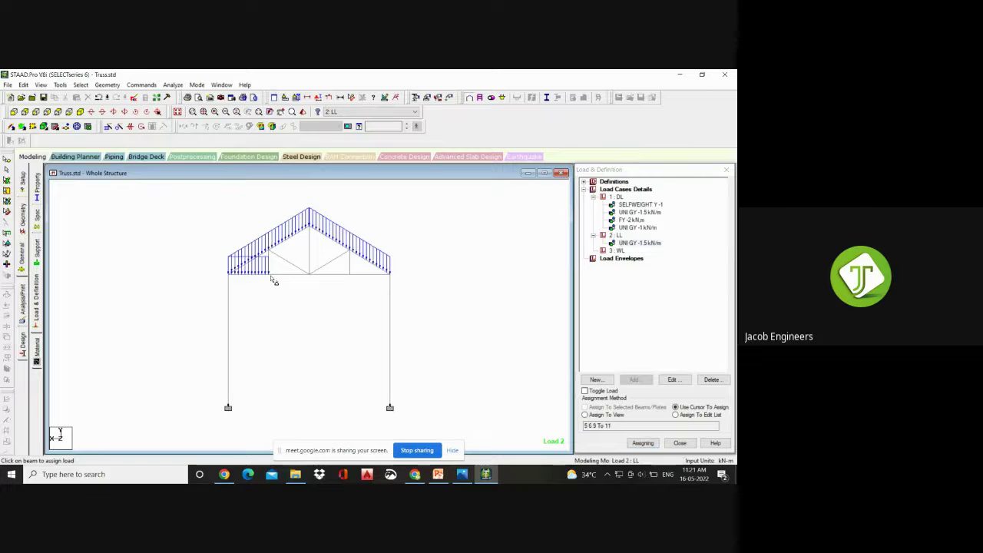
left_click(279, 274)
left_click(328, 274)
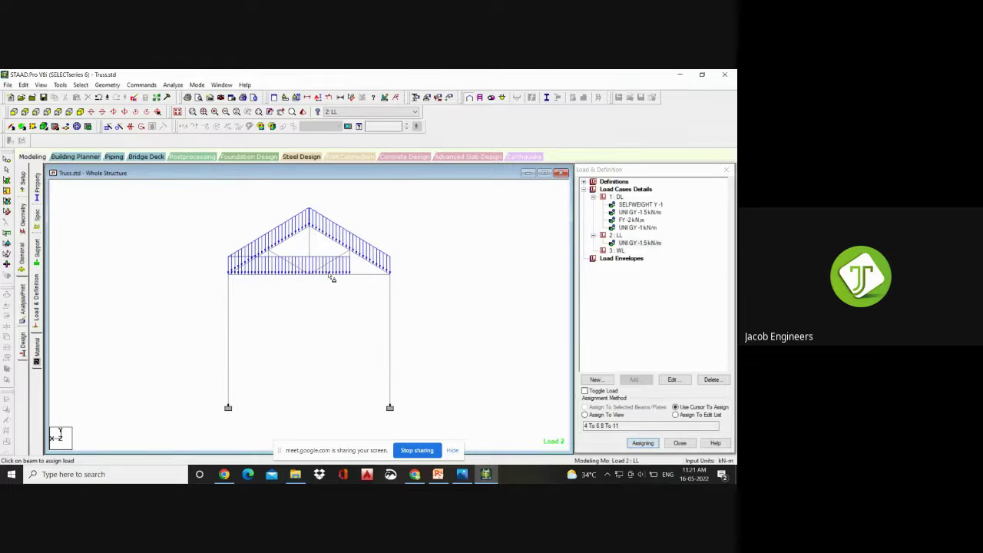
left_click(370, 274)
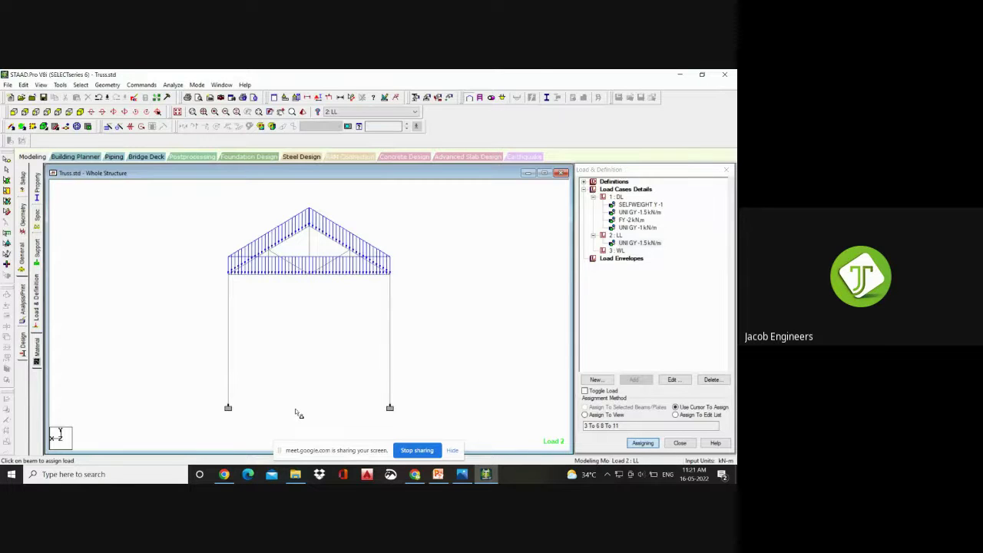
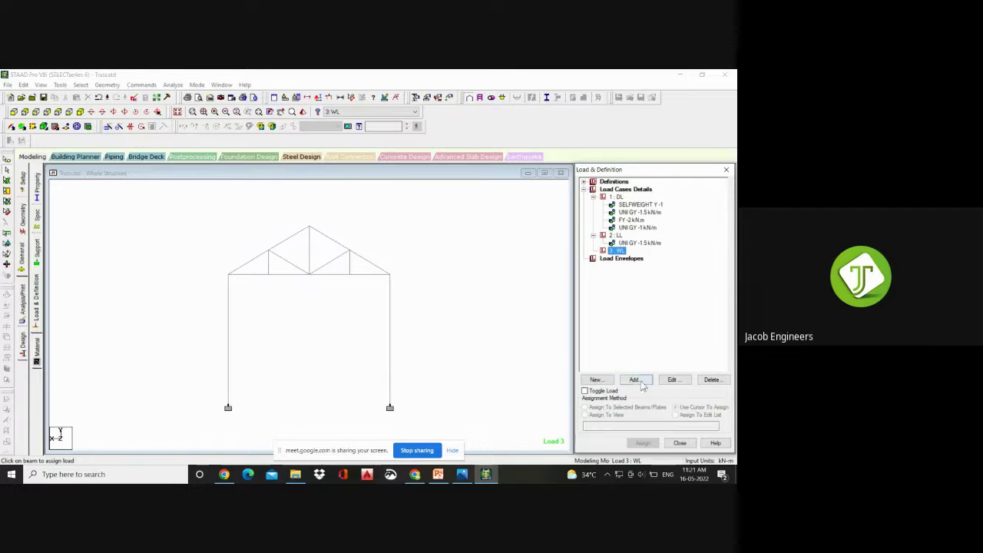
- Start adding a load item to the WL load case and save the modified structure
left_click(634, 379)
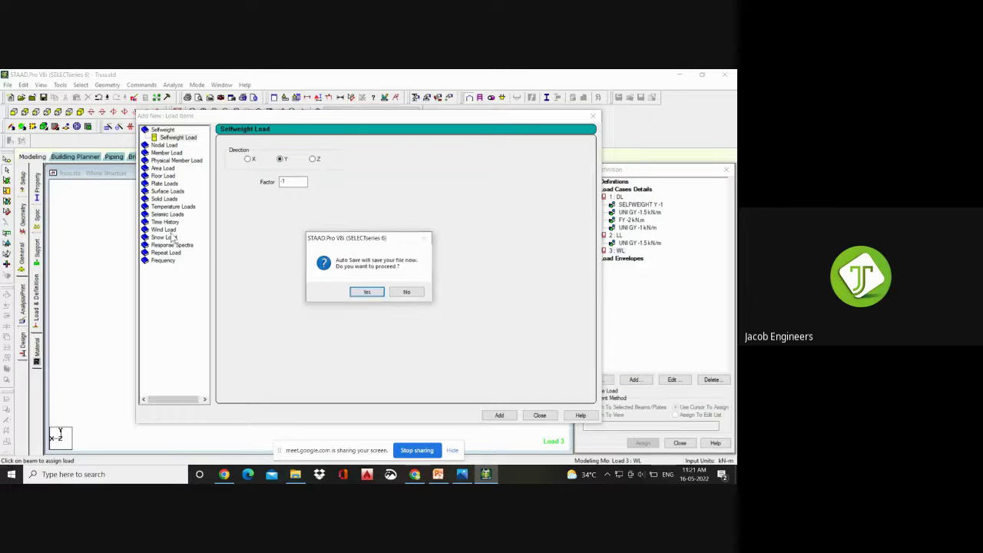
left_click(355, 291)
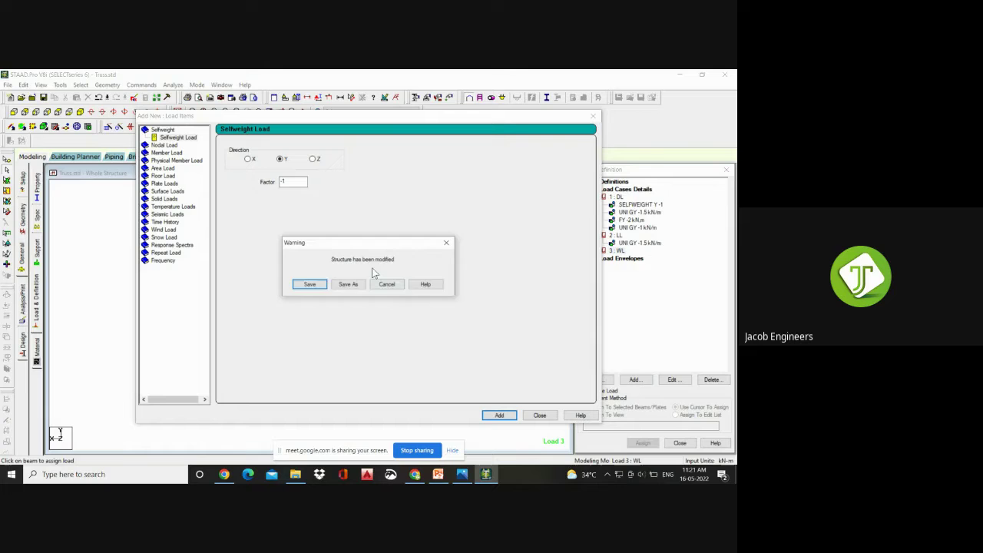
left_click(321, 285)
- Add a type 1 X windward wind load with factor 1 and Y range 8 to 11 m to the WL load case
double_click(173, 231)
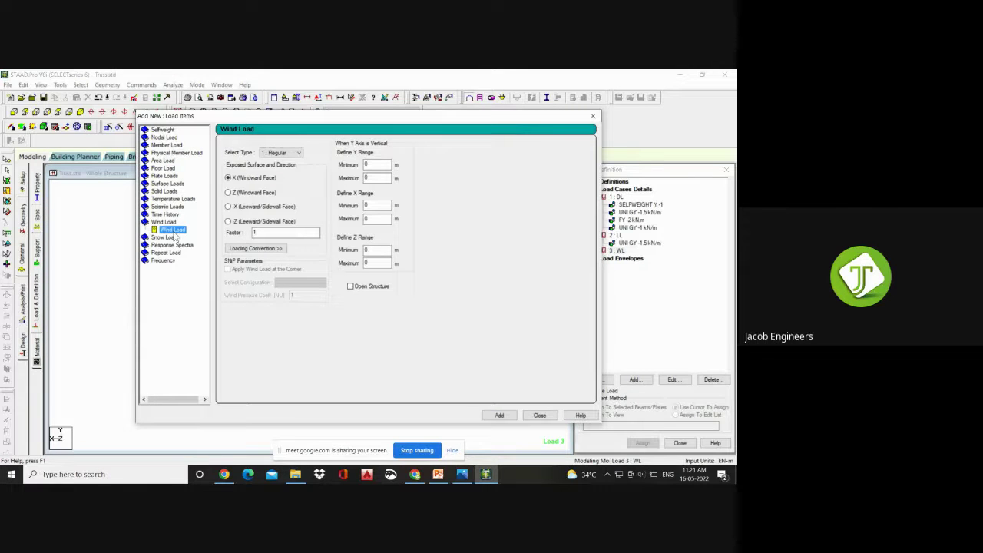
left_click(299, 153)
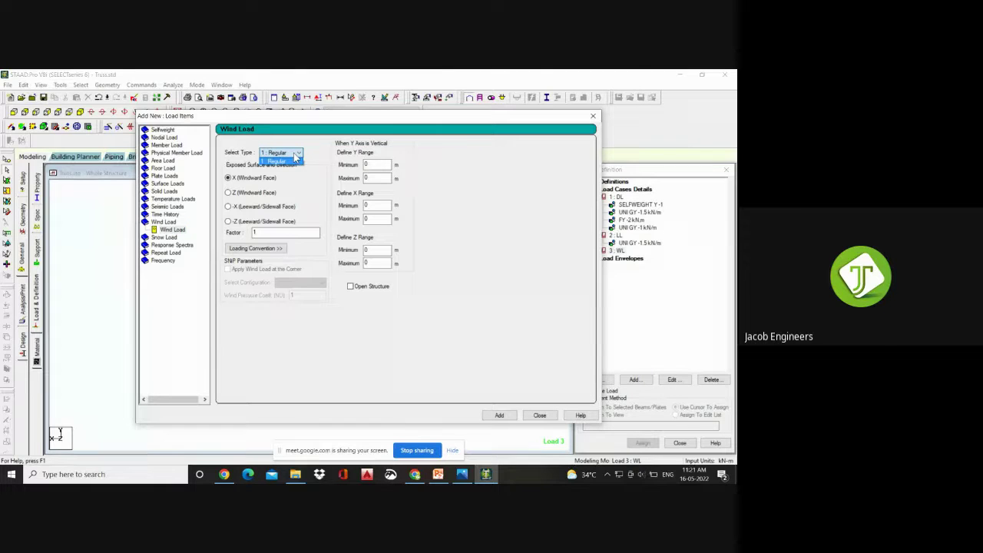
left_click(551, 227)
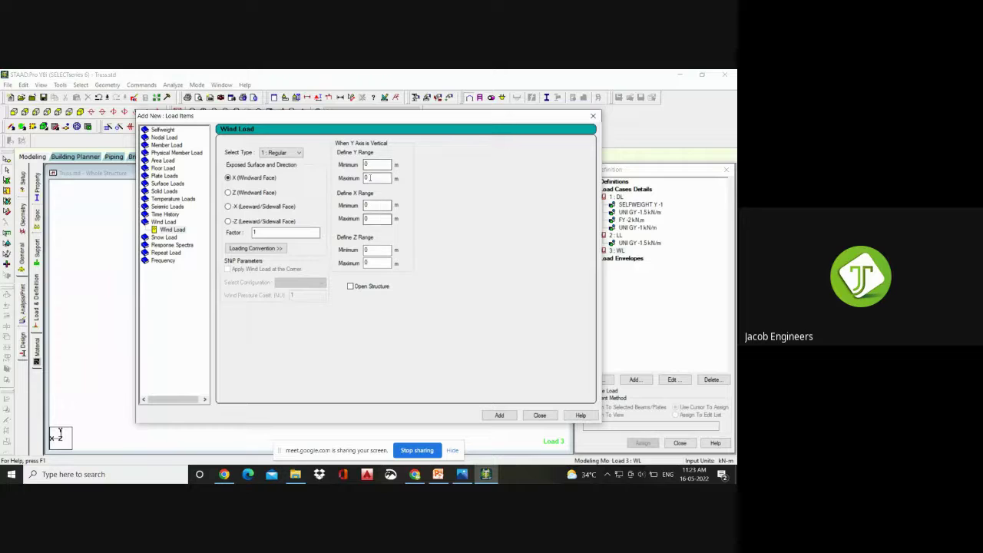
left_click_drag(372, 164, 356, 166)
double_click(366, 178)
left_click_drag(348, 116, 513, 93)
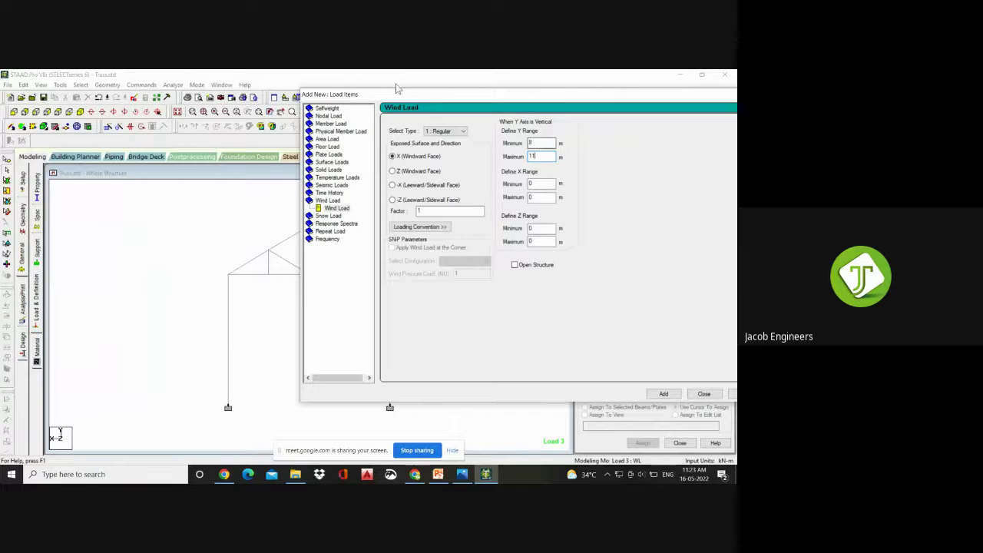
left_click_drag(397, 89, 580, 70)
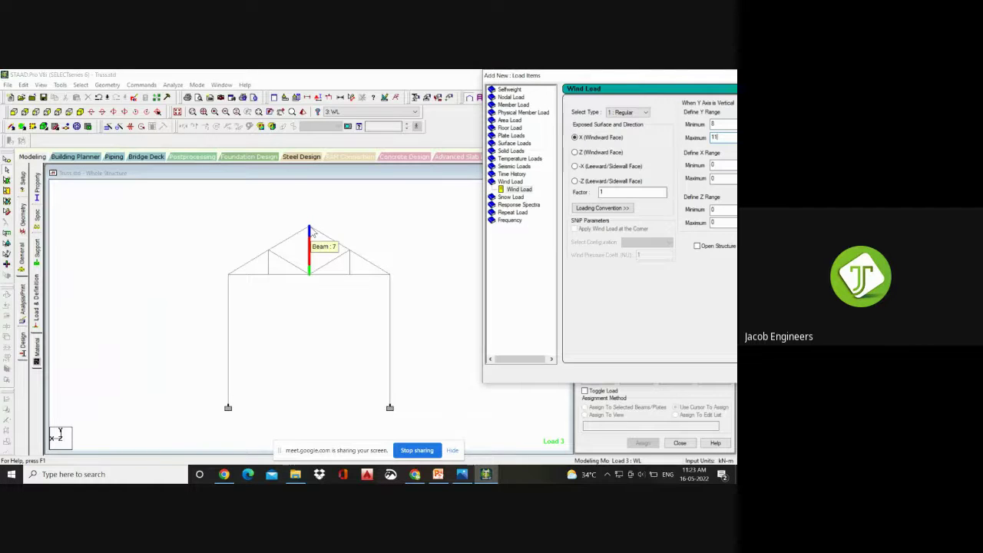
left_click_drag(580, 76, 321, 101)
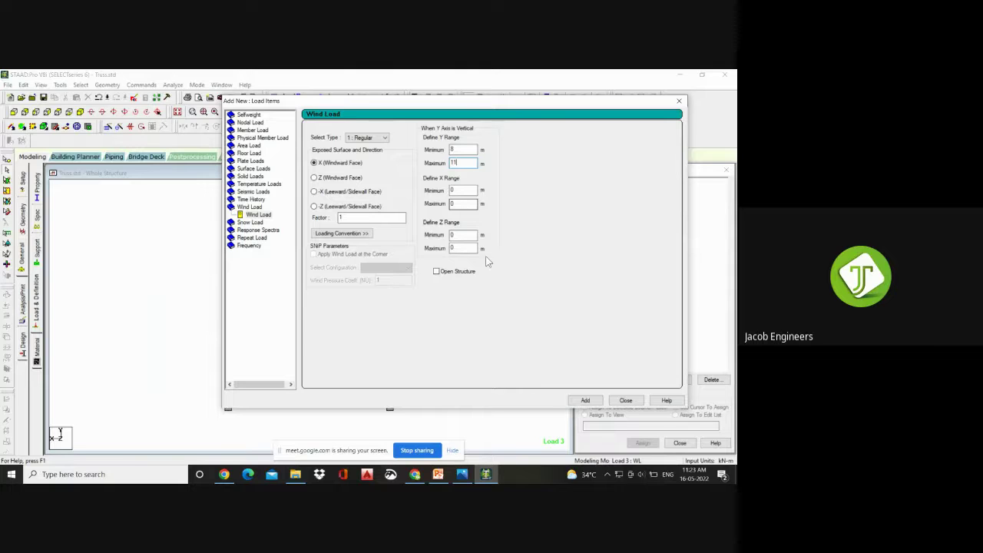
left_click(587, 403)
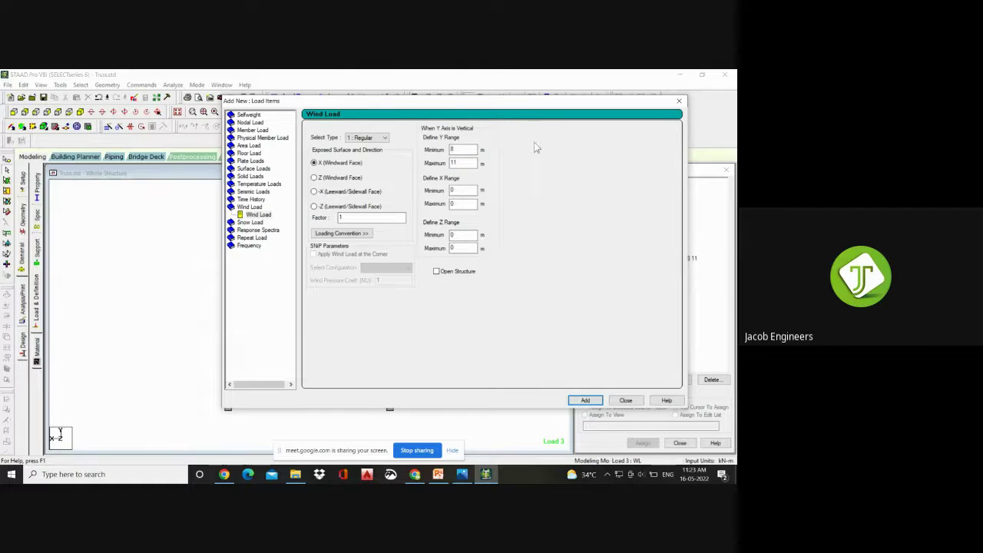
- Add a type 1 -X leeward wind load with the same 8 to 11 m Y range to the WL load case
left_click_drag(505, 100, 291, 89)
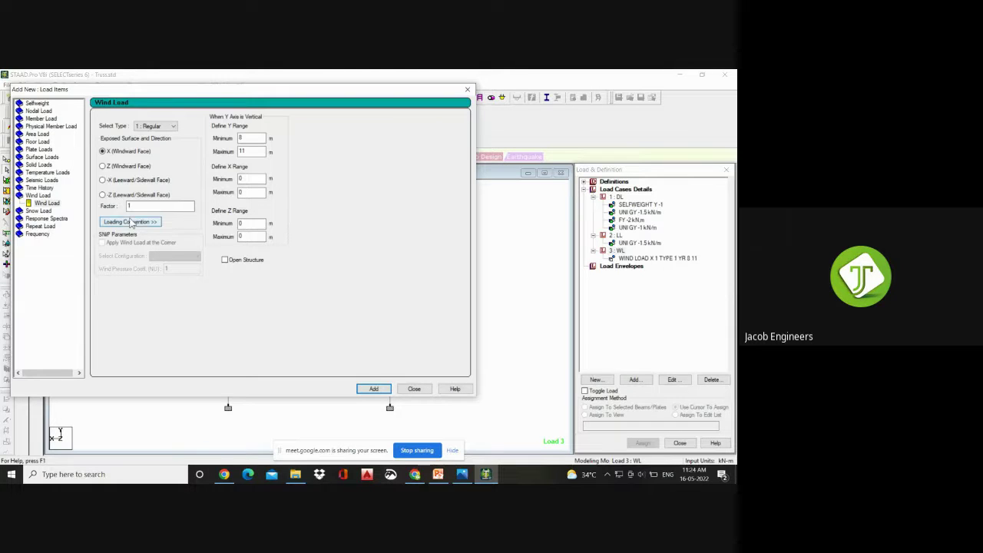
left_click(103, 180)
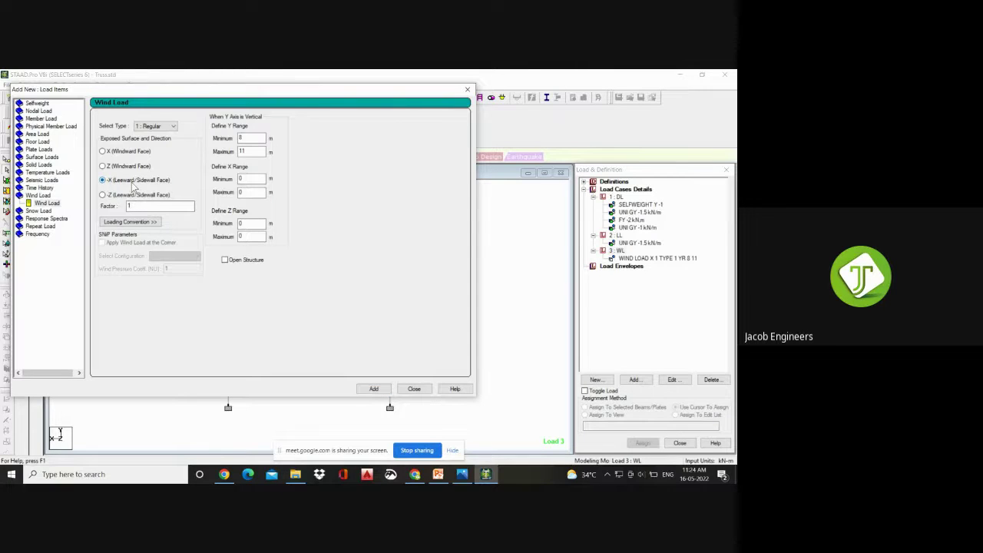
left_click_drag(240, 92, 300, 447)
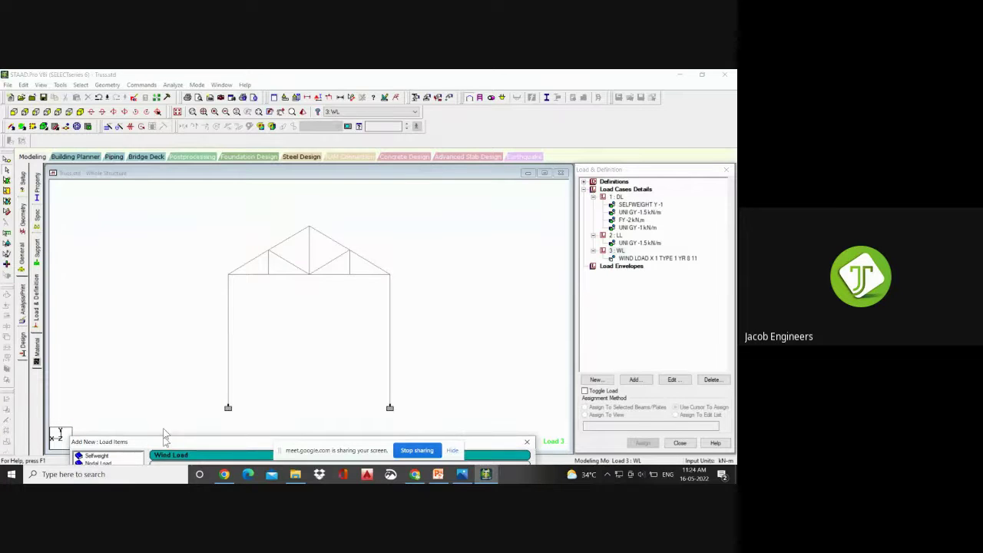
left_click_drag(163, 444, 183, 116)
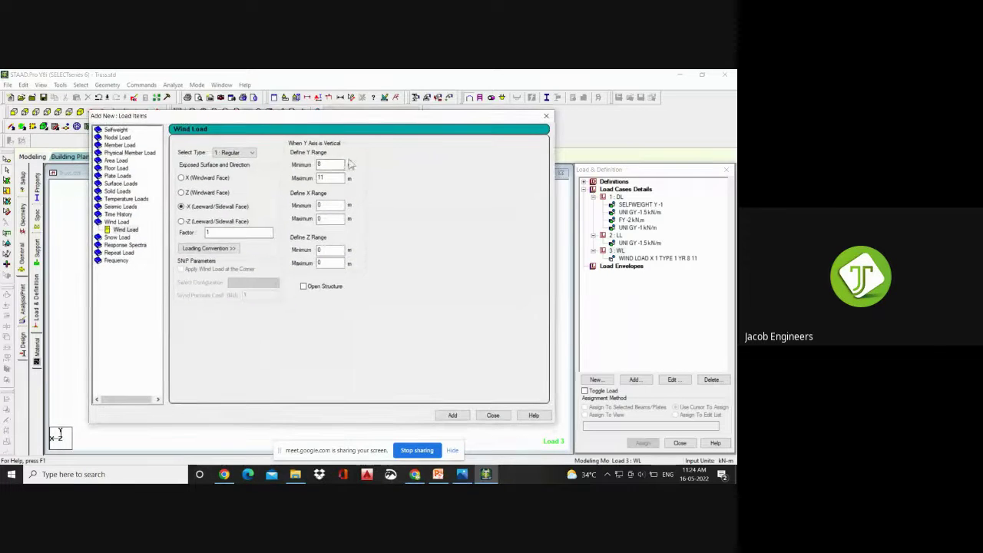
left_click(453, 416)
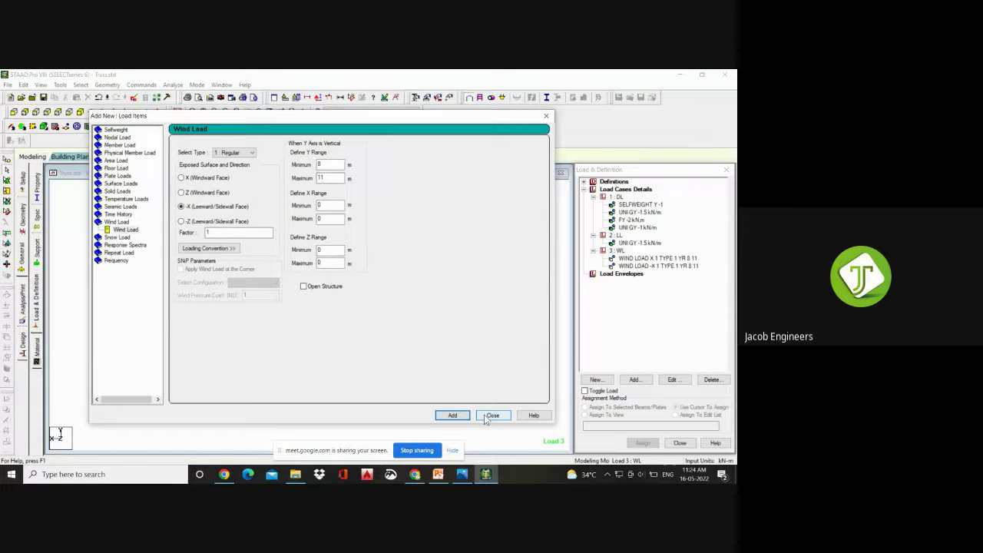
- Add Z windward and -Z leeward wind loads with Y range 8 to 11 m, and finish adding load items
left_click(211, 194)
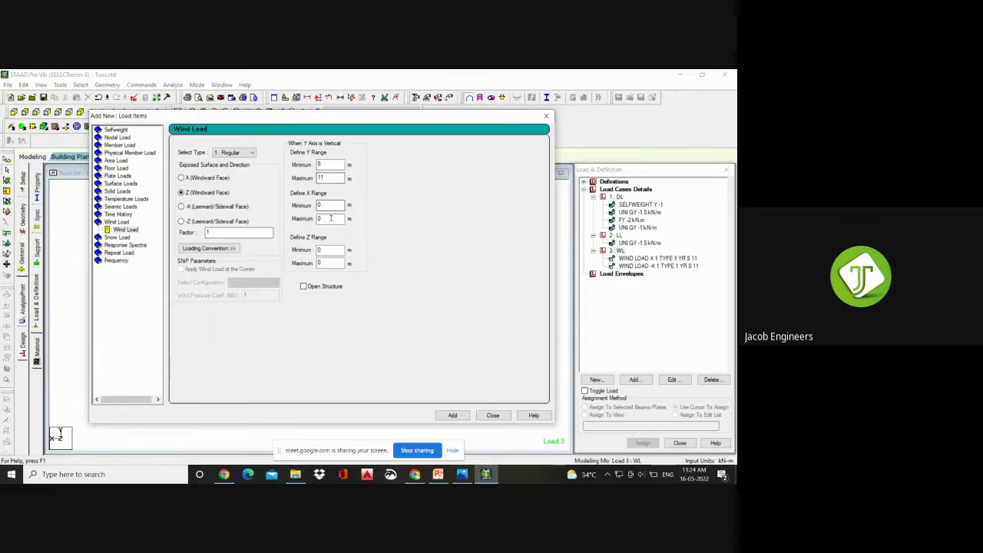
left_click(464, 418)
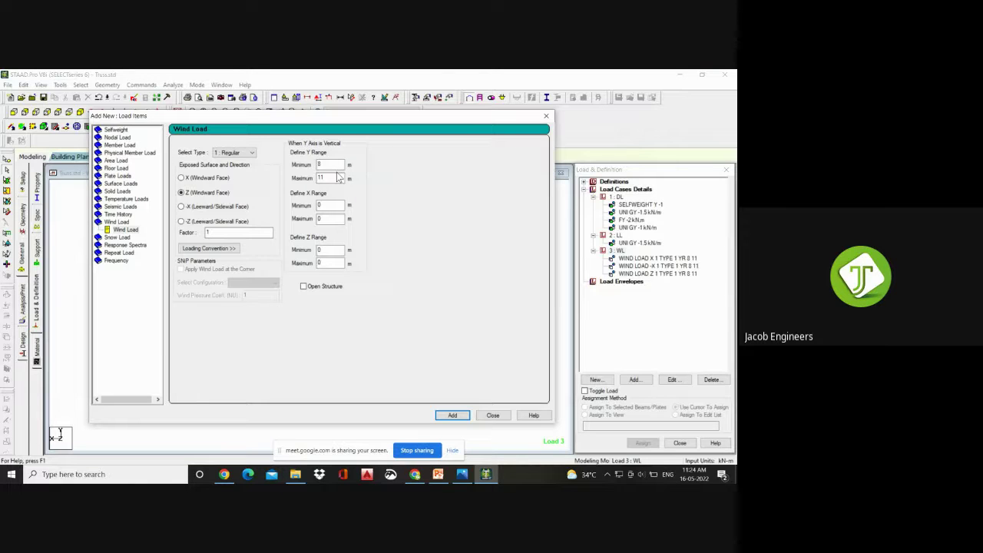
left_click(236, 223)
left_click(233, 234)
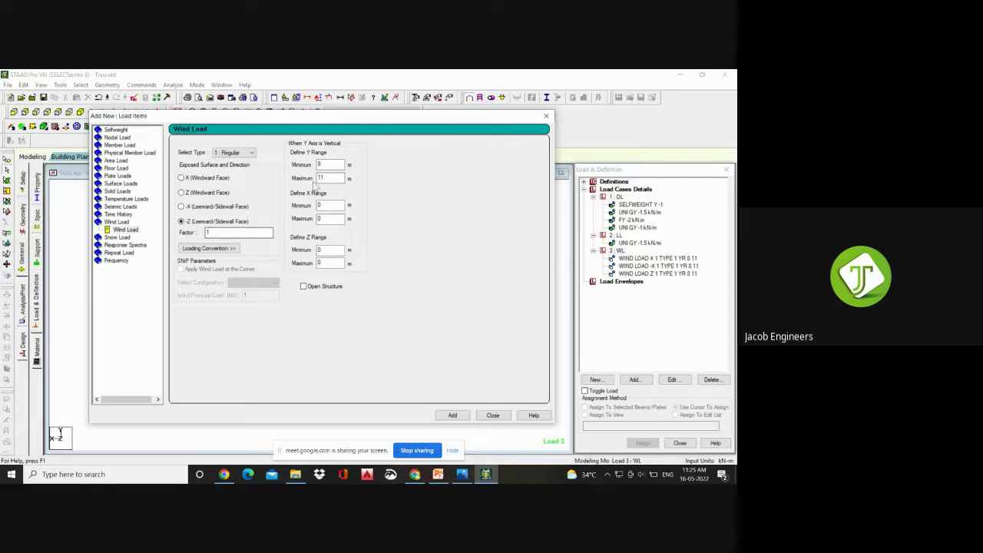
left_click(335, 166)
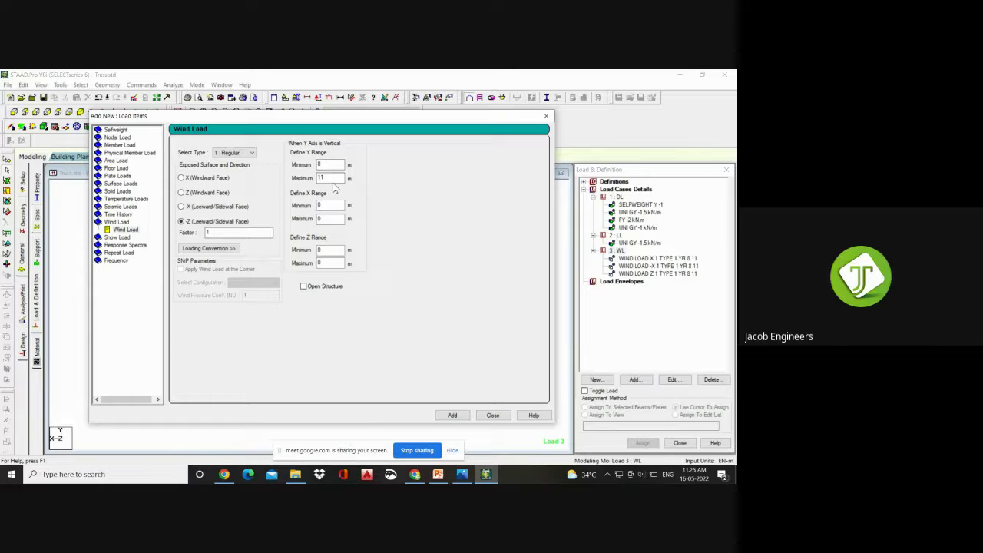
left_click(453, 416)
left_click(494, 416)
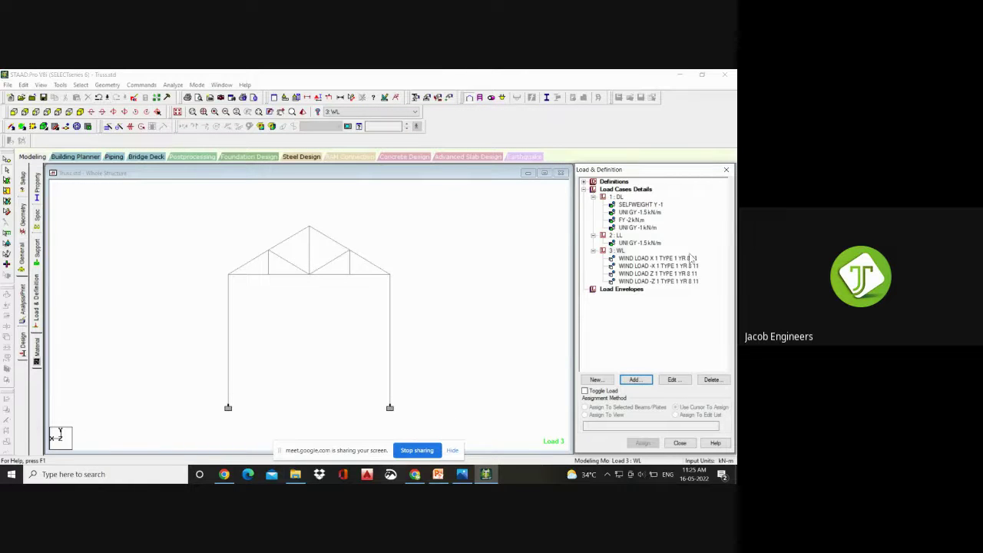
- Examine how the X, -X and Z wind loads act on the truss in isometric view
left_click(689, 259)
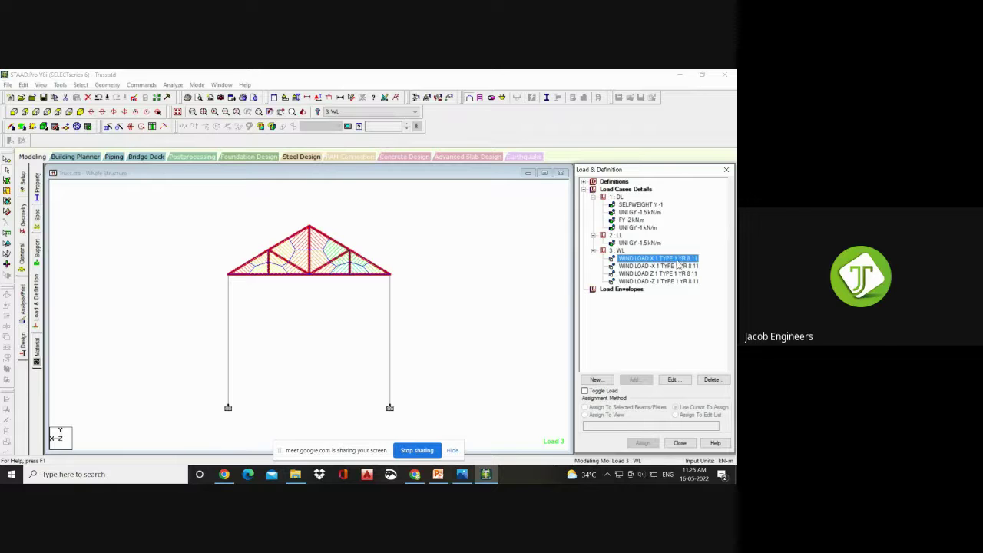
left_click(290, 302)
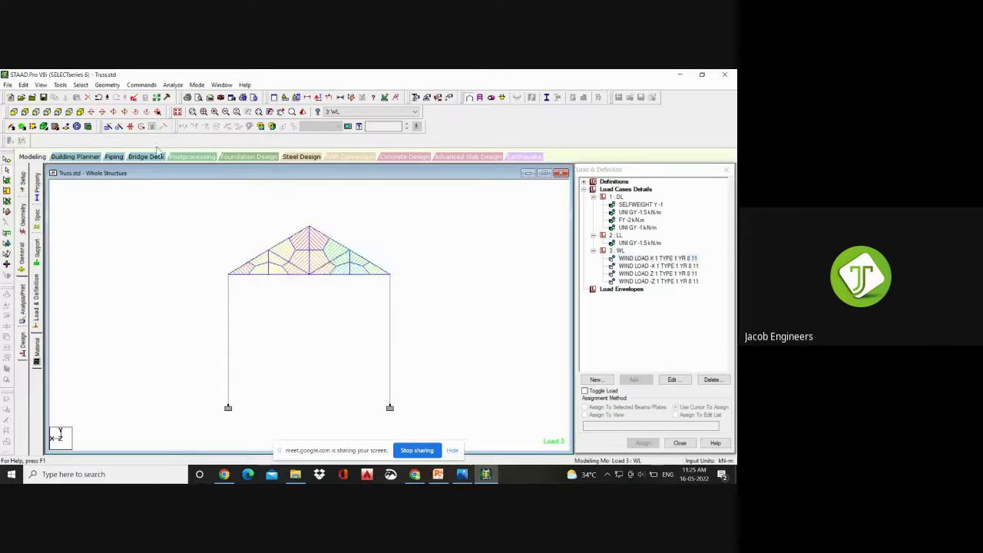
left_click(82, 113)
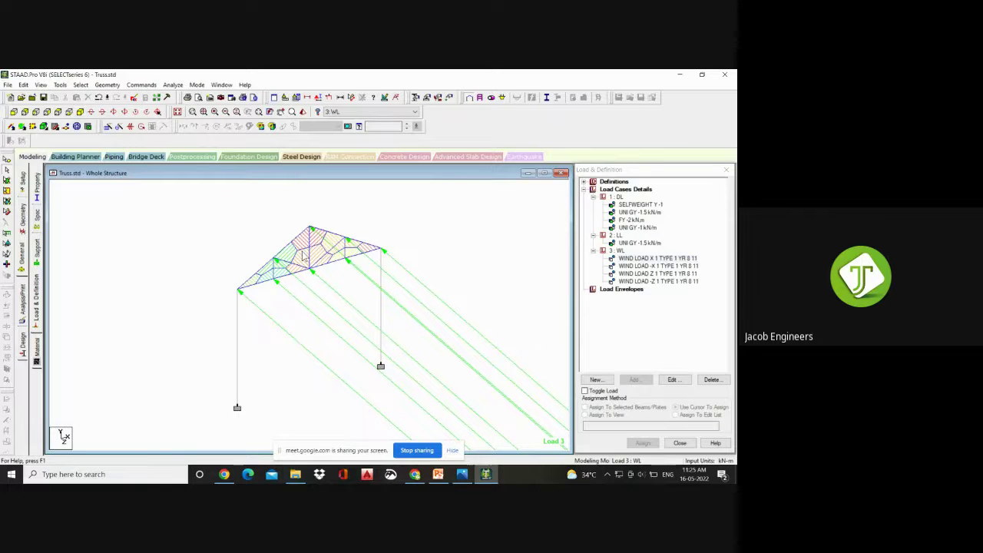
left_click(677, 261)
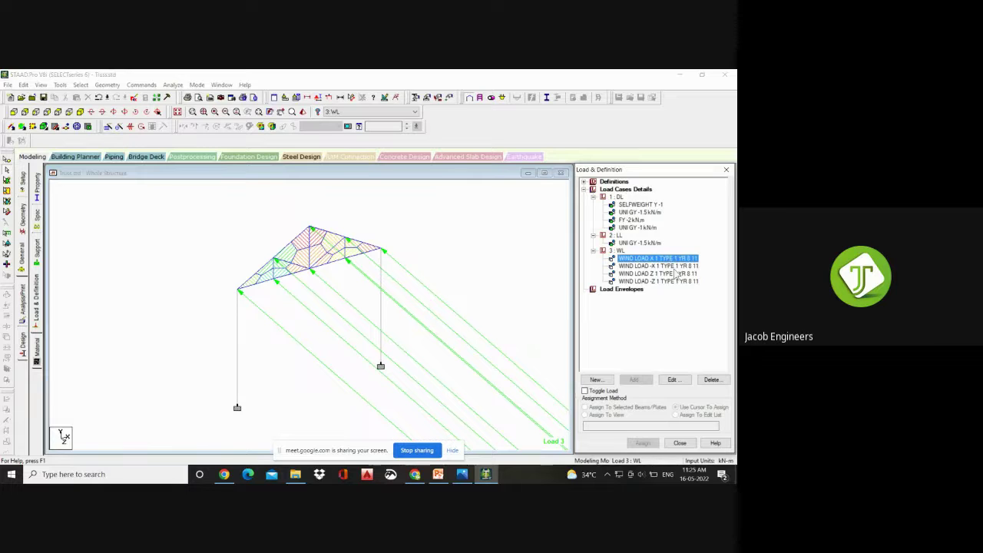
left_click(676, 267)
left_click(676, 274)
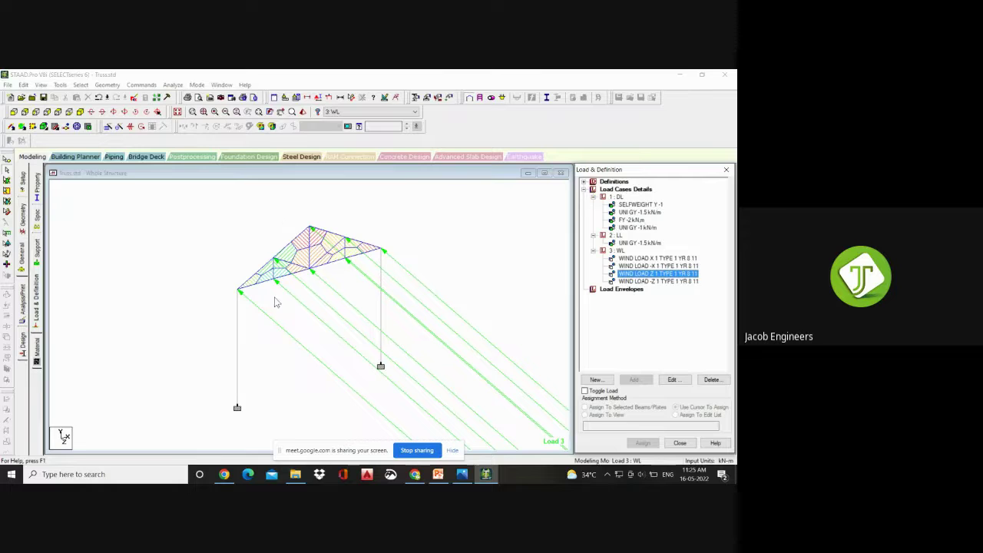
left_click(475, 248)
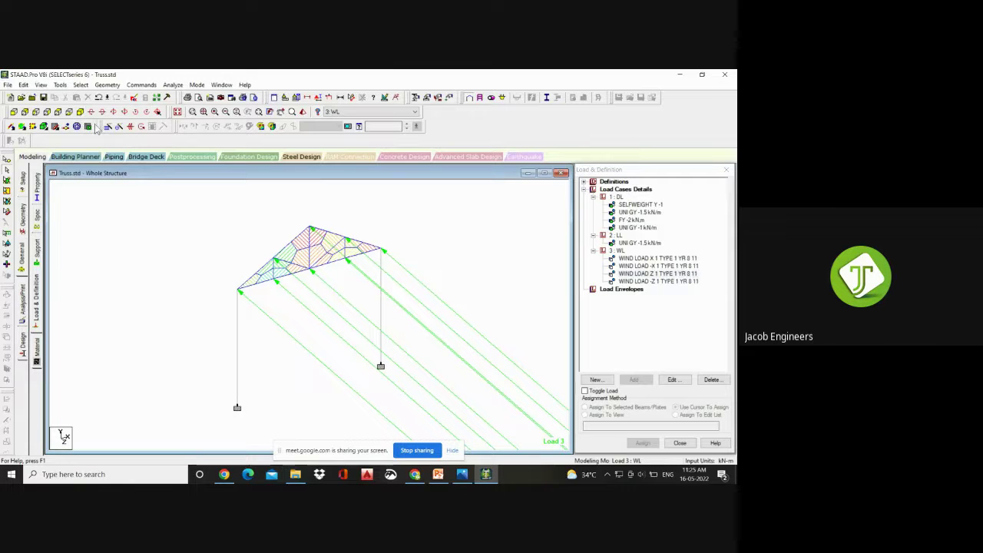
left_click(607, 183)
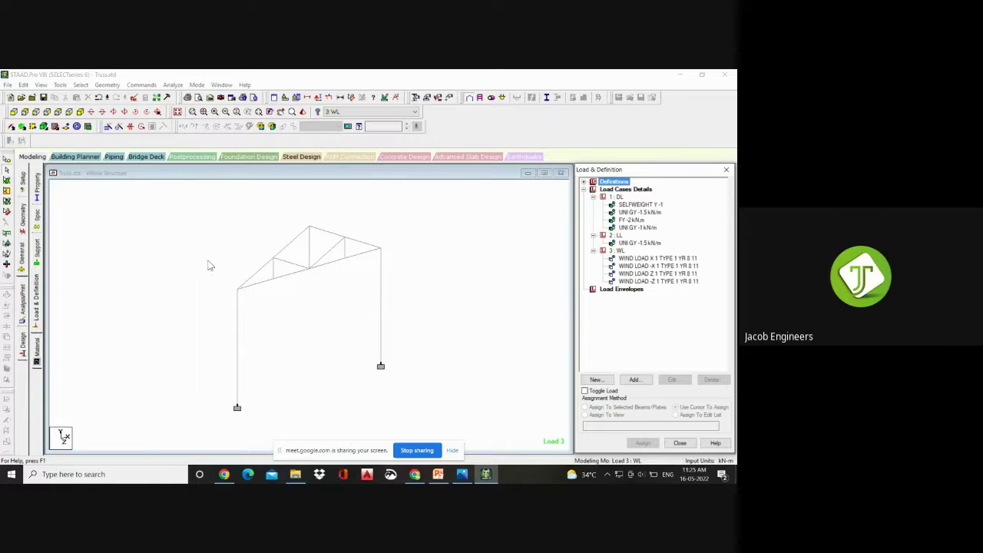
- Select all members of the truss frame and try to start a Translational Repeat
left_click_drag(197, 195, 478, 427)
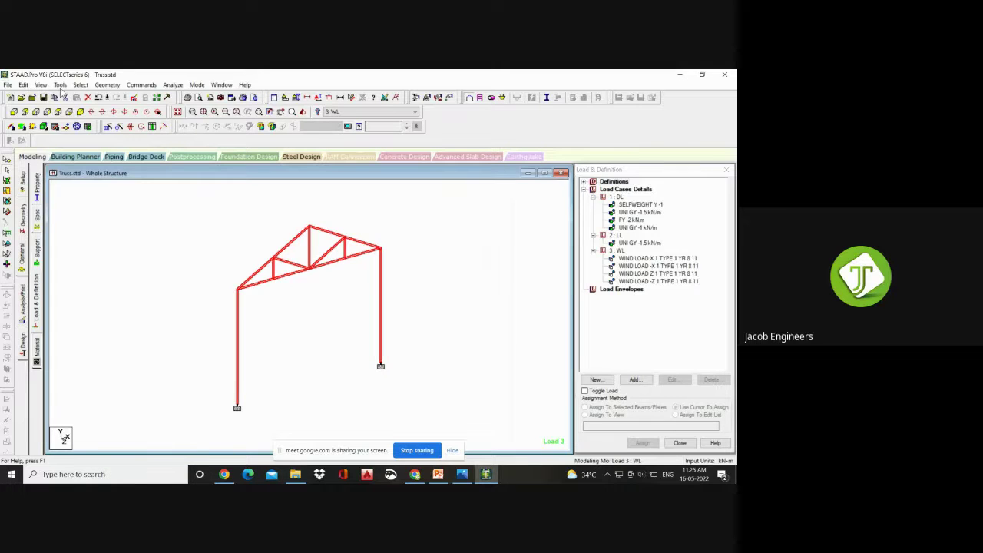
left_click(24, 85)
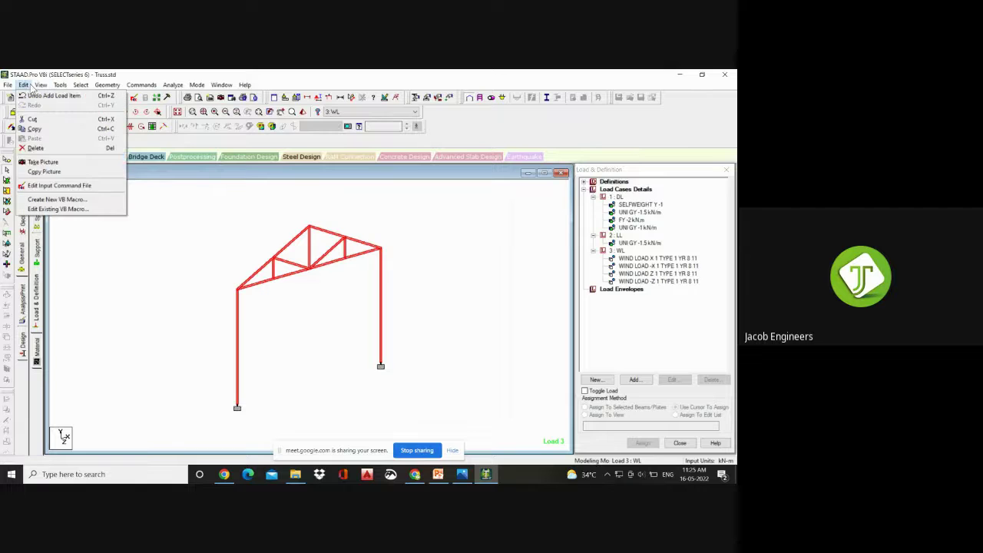
mouse_move(42, 85)
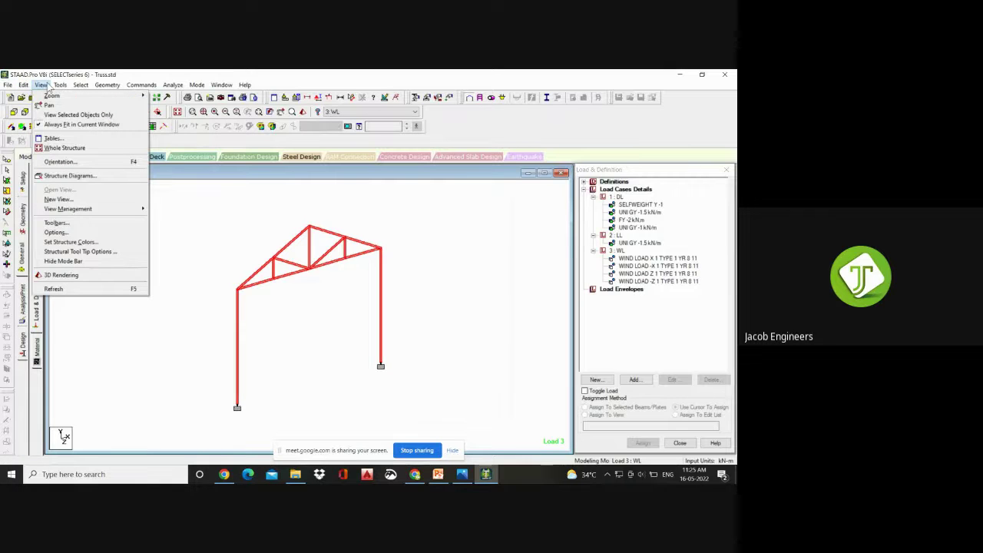
mouse_move(81, 87)
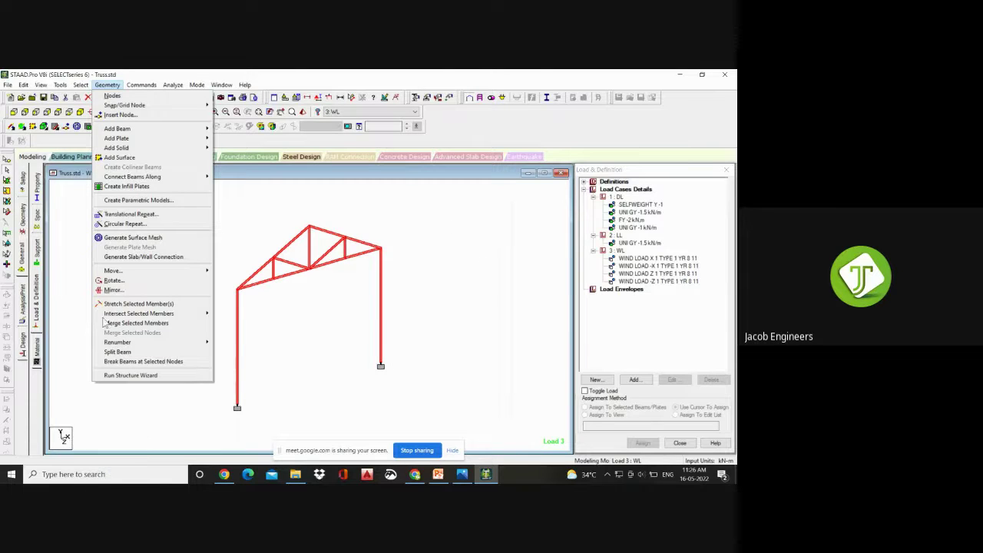
left_click(140, 217)
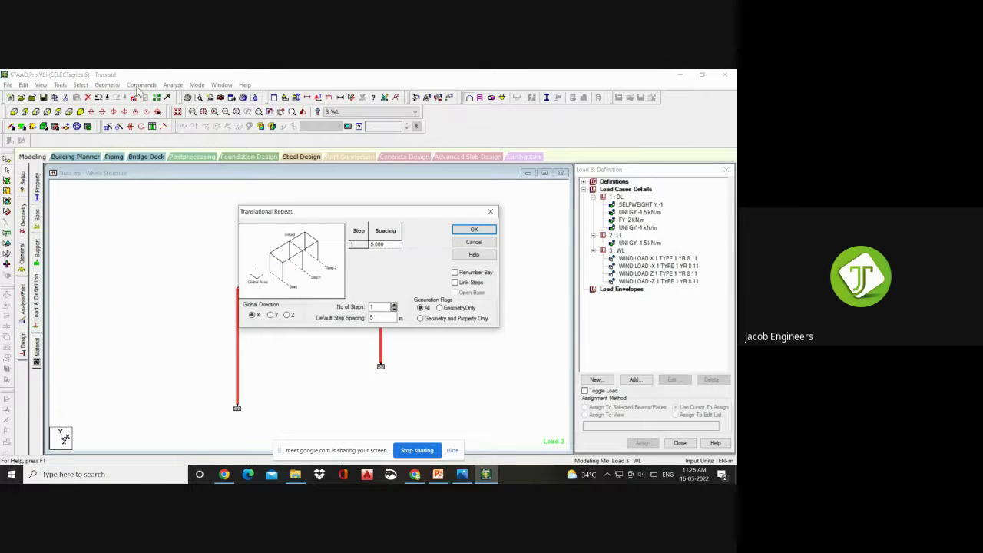
left_click(490, 211)
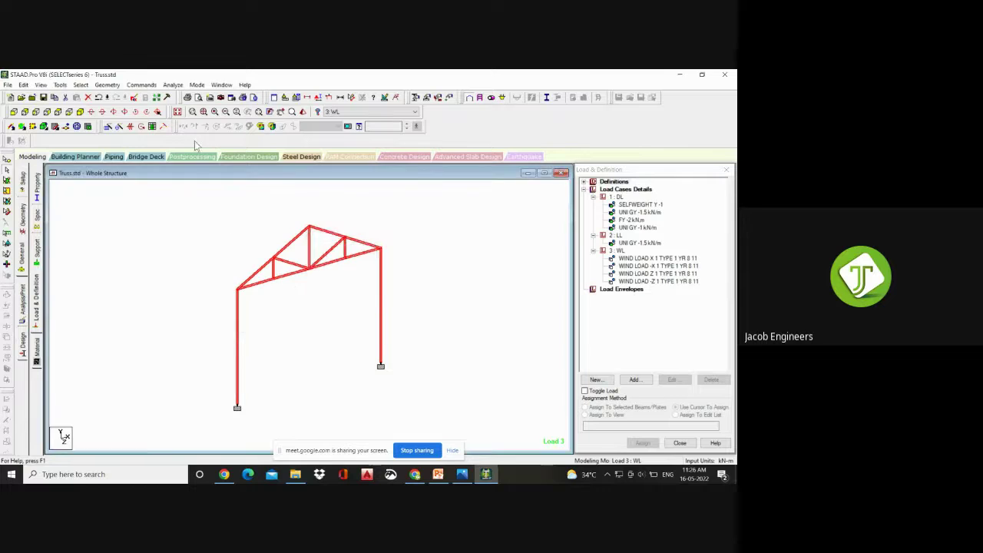
- Save the modified structure
key("alt+F4")
left_click(375, 292)
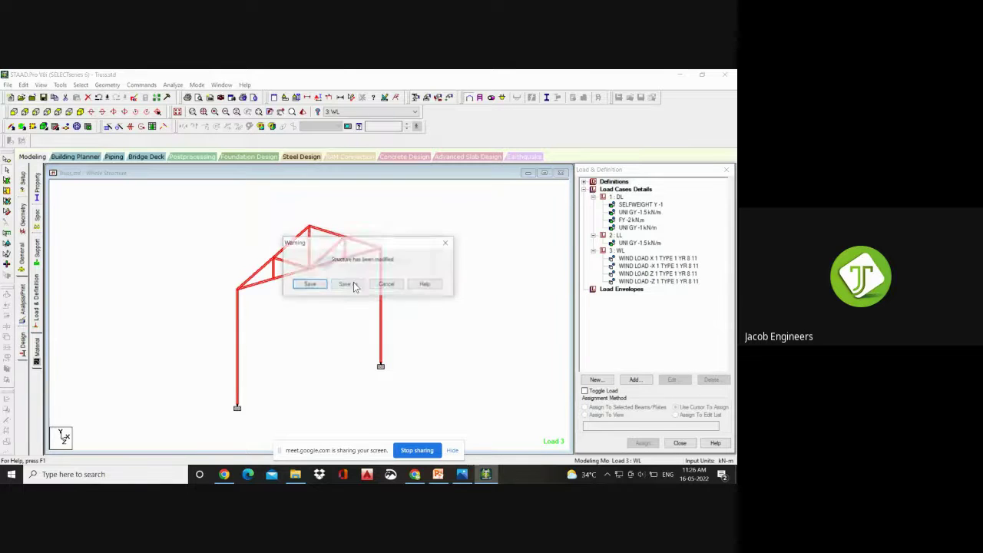
left_click(319, 285)
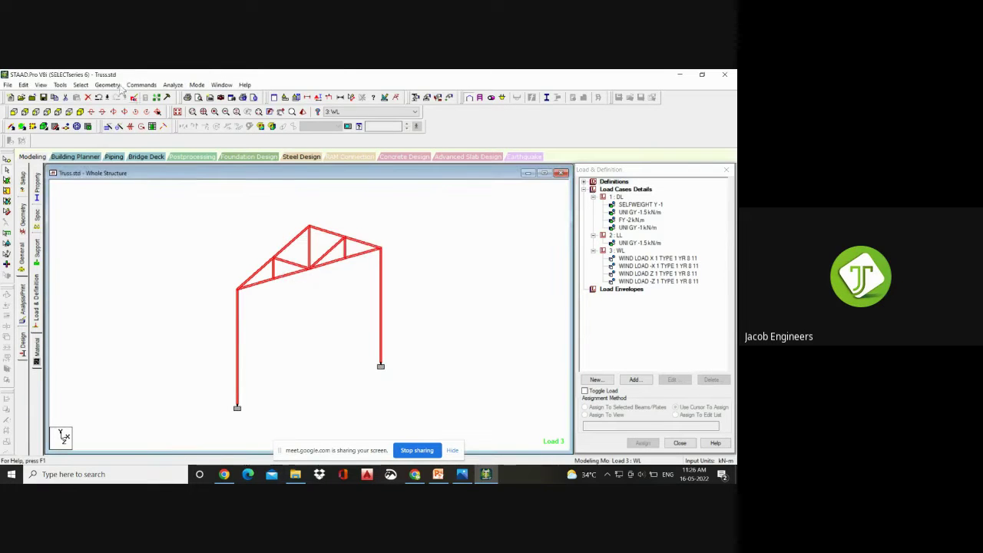
- Repeat the selected truss frame along the global Z direction with Translational Repeat, using 3 steps at 5 m spacing
left_click(114, 85)
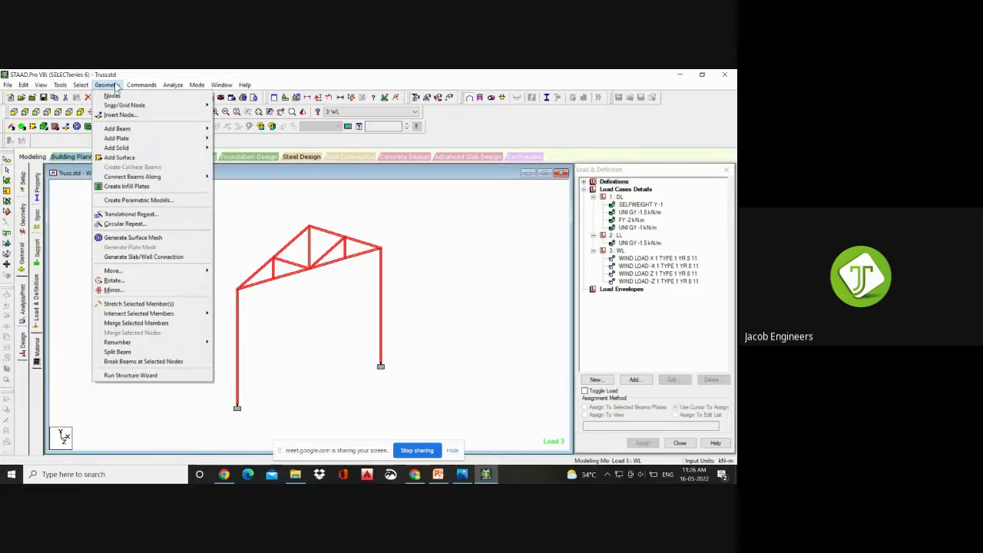
left_click(150, 215)
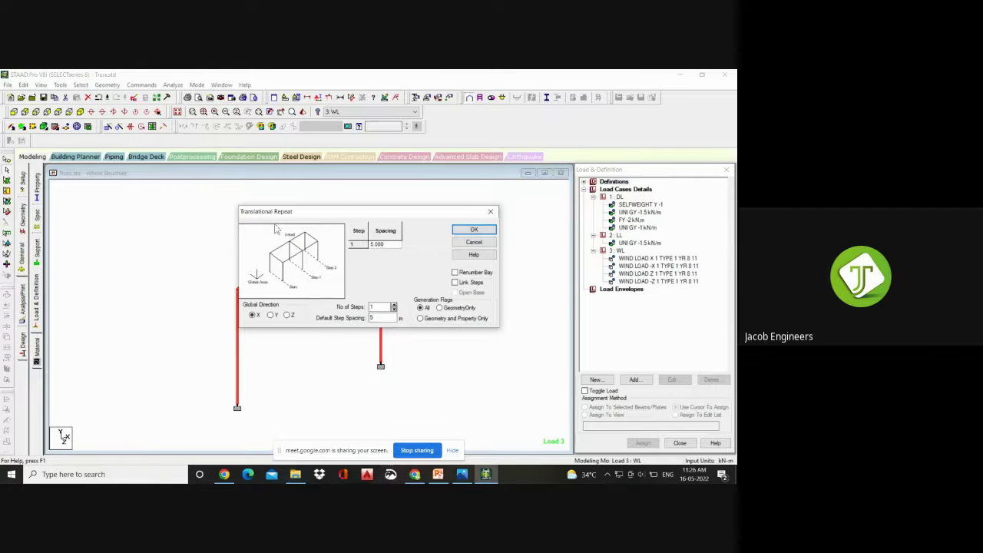
left_click_drag(325, 215, 488, 158)
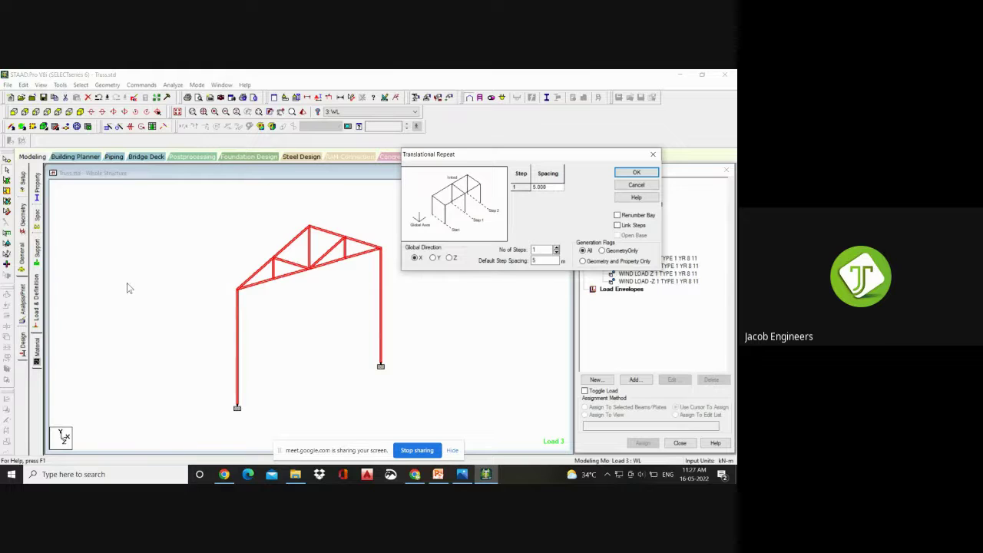
left_click(449, 259)
left_click(556, 248)
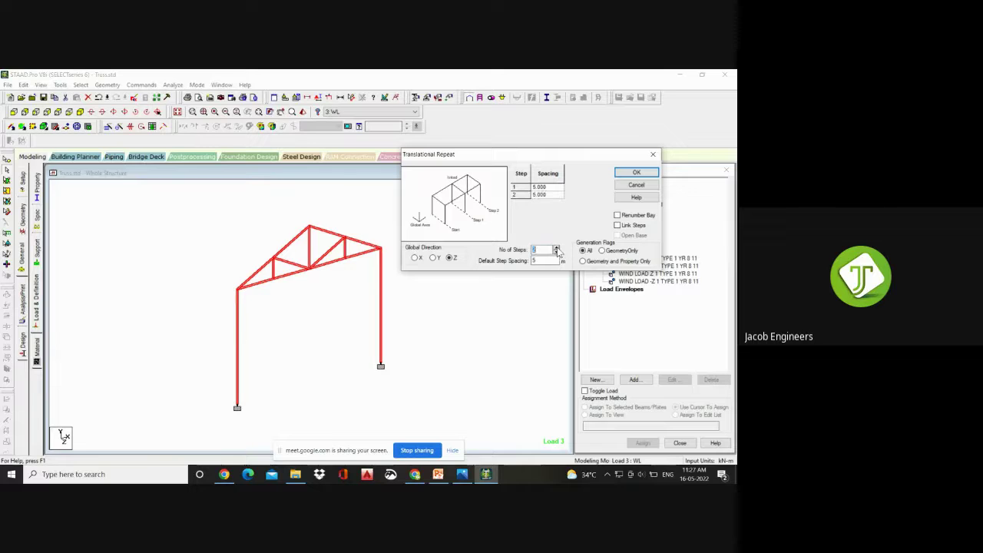
left_click(557, 249)
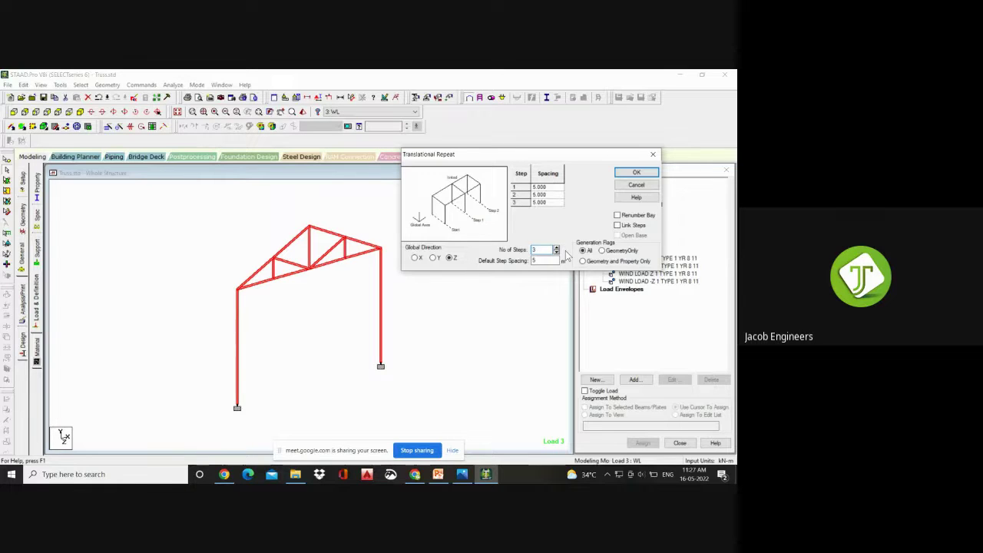
left_click(547, 187)
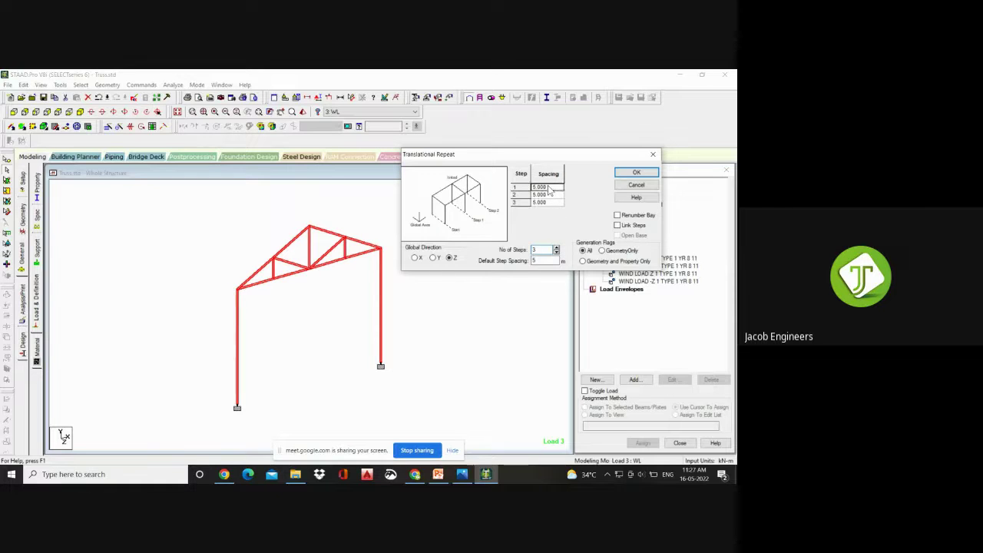
left_click(547, 186)
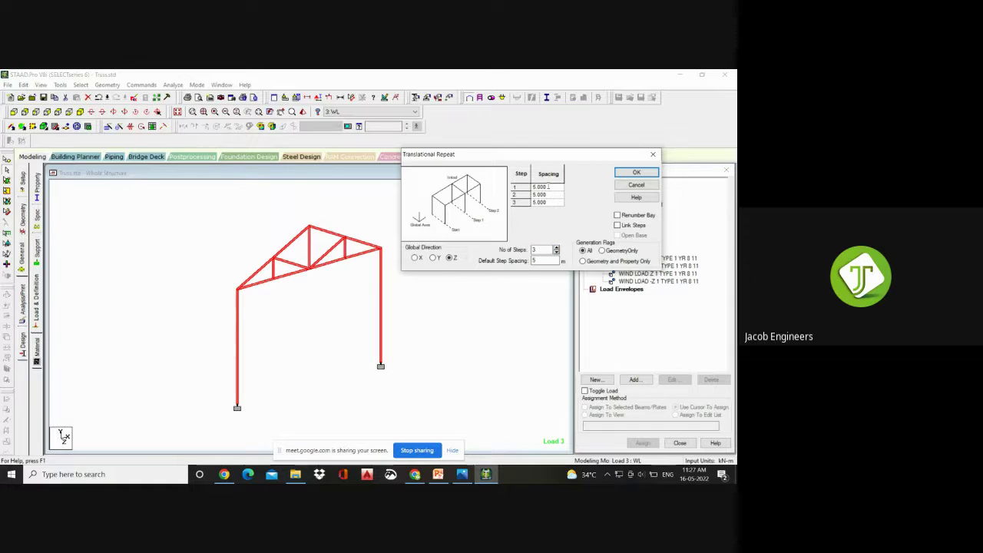
double_click(541, 187)
left_click(643, 173)
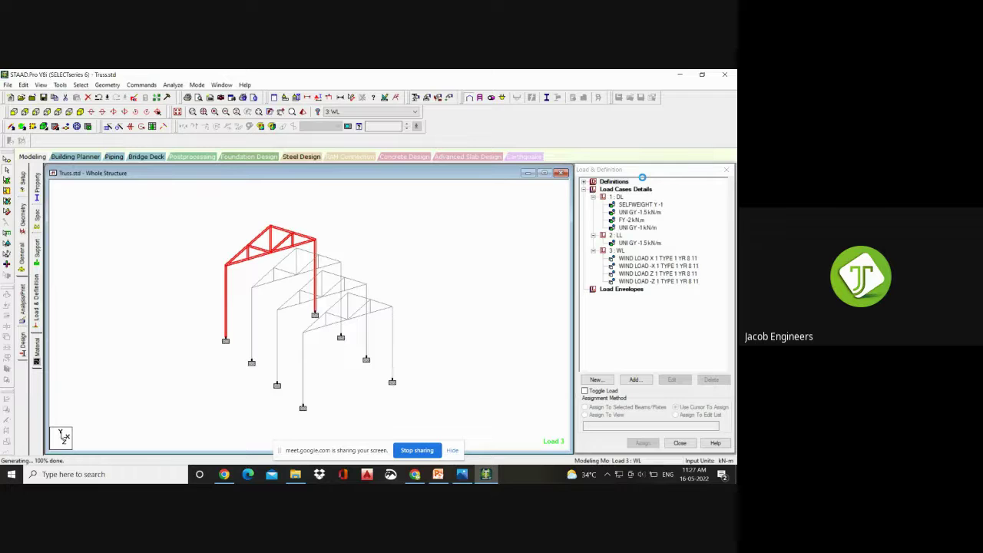
scroll(308, 317, "up", 3)
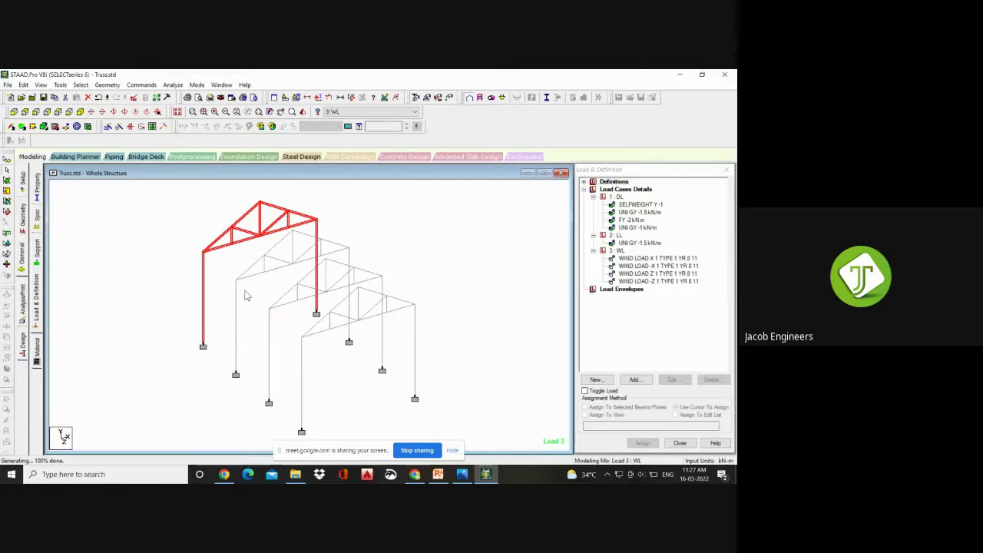
left_click(424, 244)
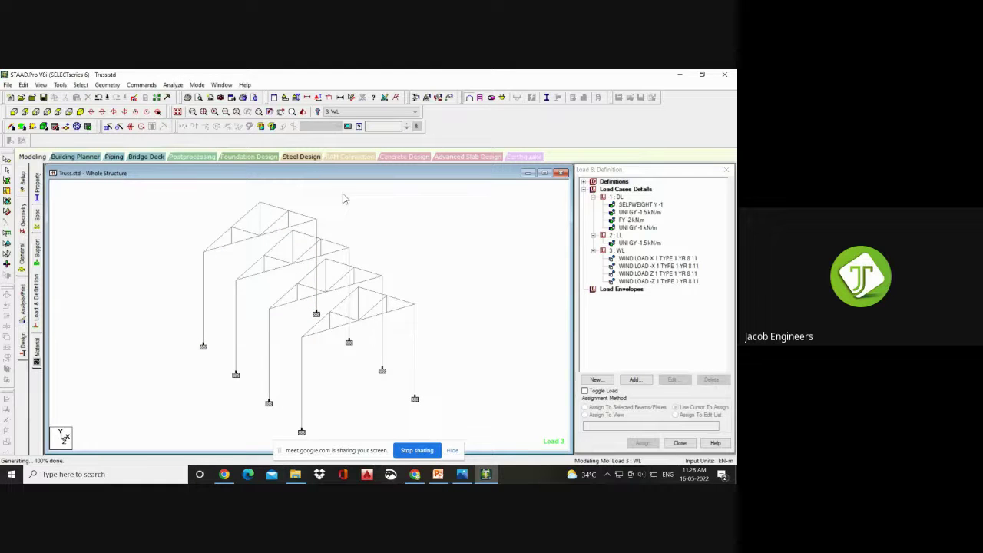
- Add point-to-point beams along the eave on the low-X side, joining the column tops of all four frames
left_click(105, 85)
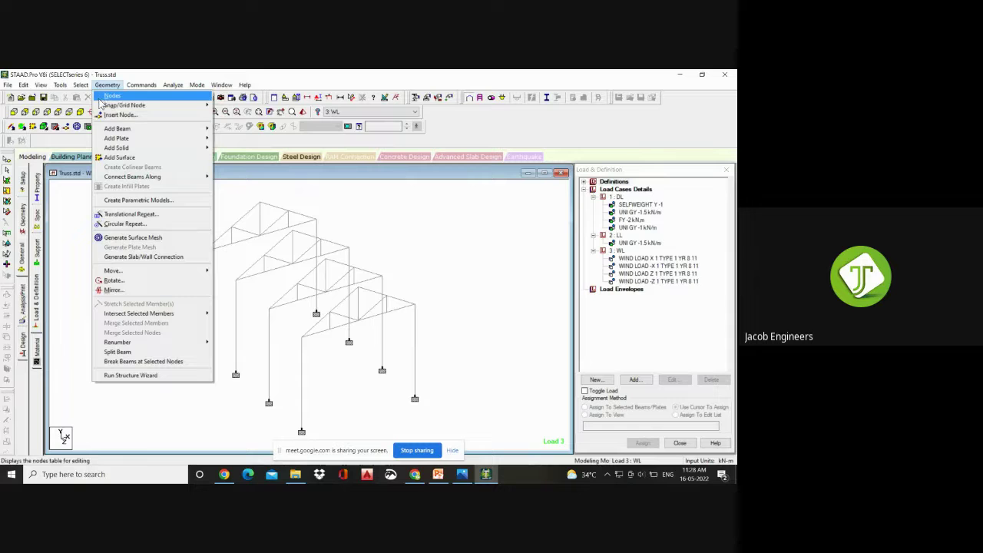
mouse_move(130, 129)
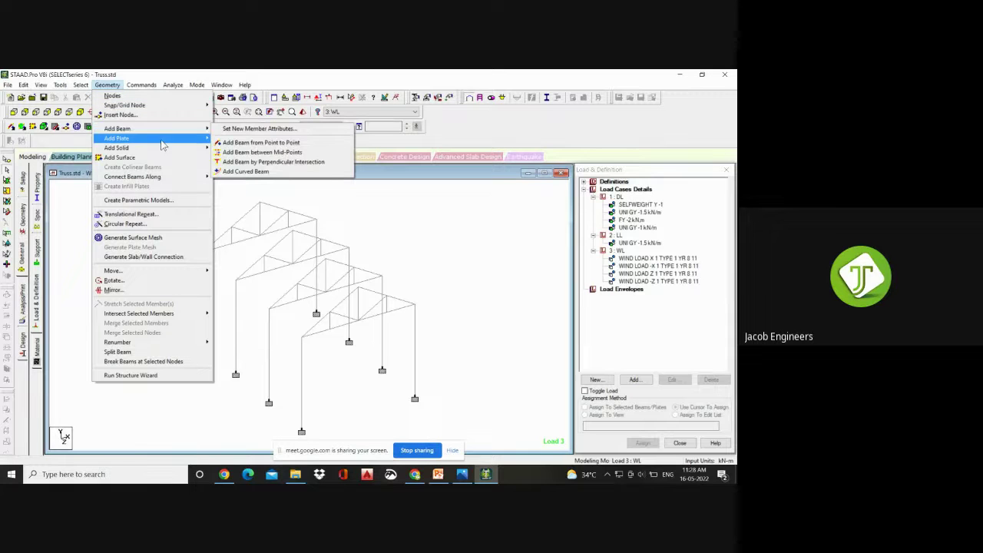
left_click(253, 144)
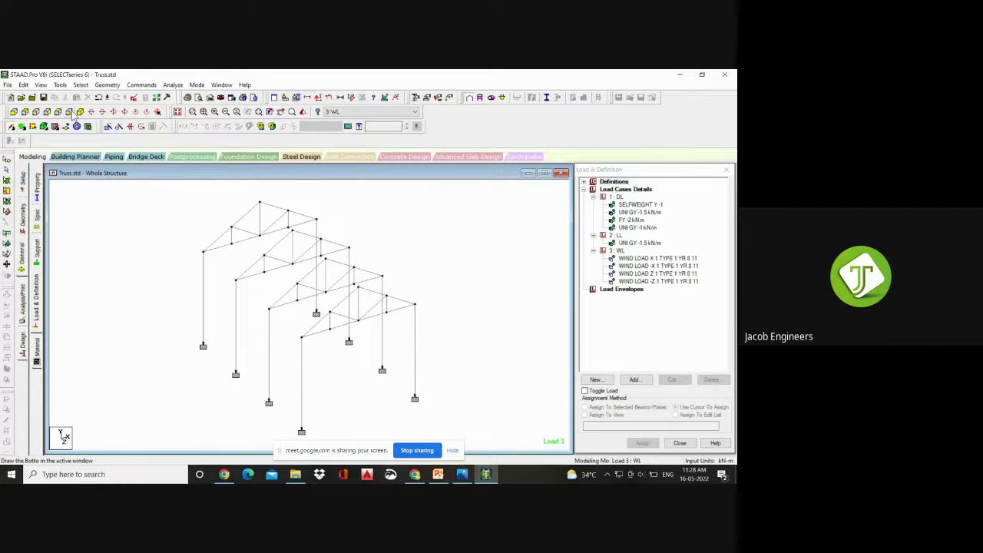
left_click(46, 112)
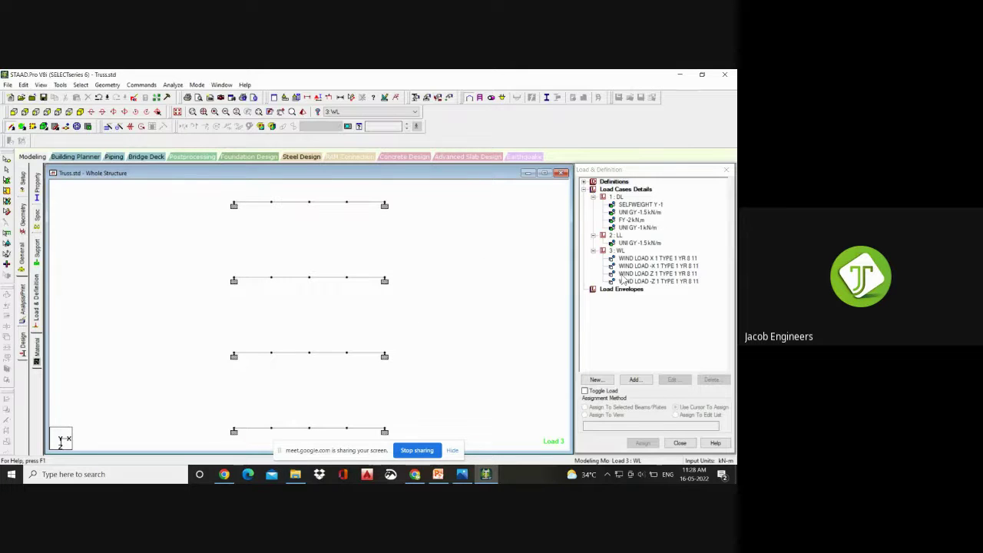
left_click(80, 112)
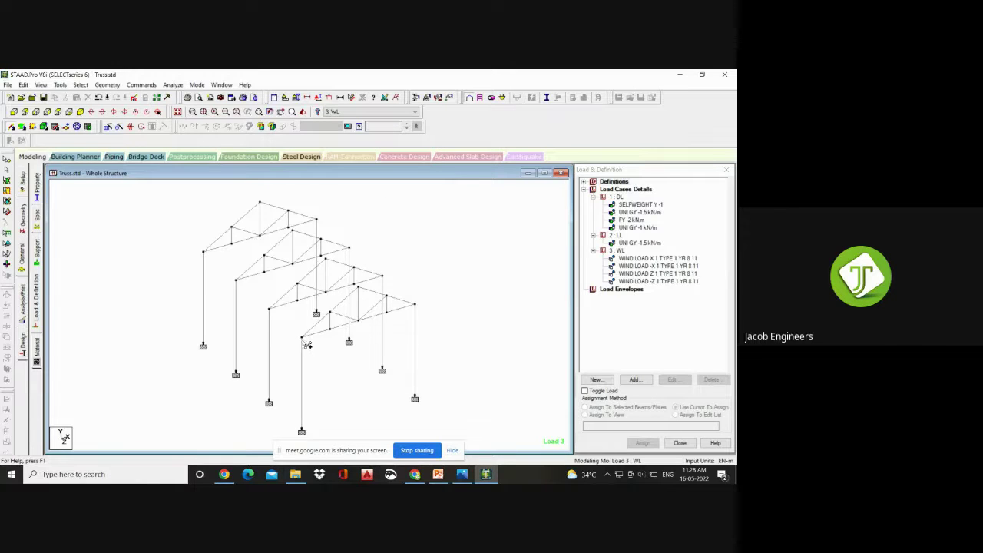
mouse_move(304, 340)
left_mouse_down()
mouse_move(260, 307)
mouse_move(269, 311)
left_mouse_up()
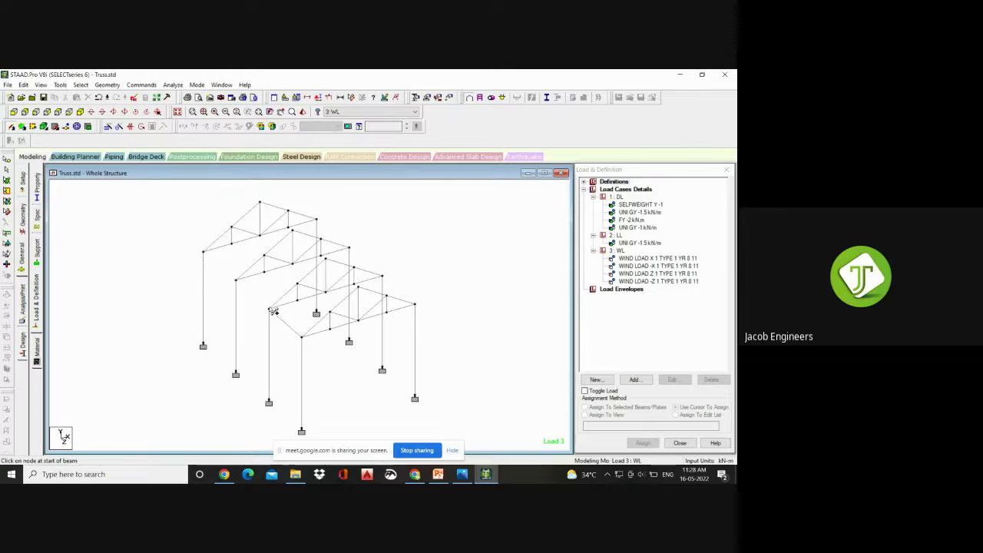
left_click(363, 293)
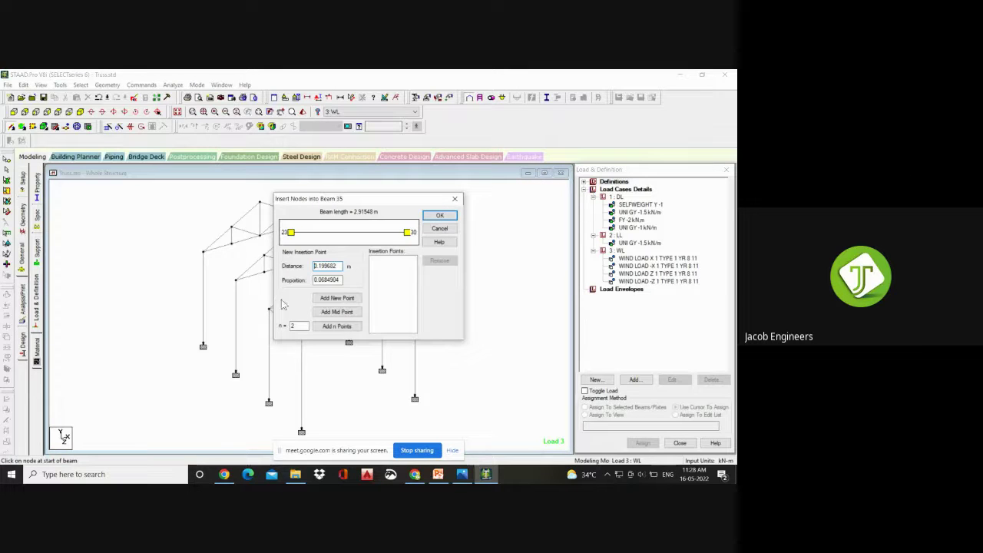
left_click(455, 198)
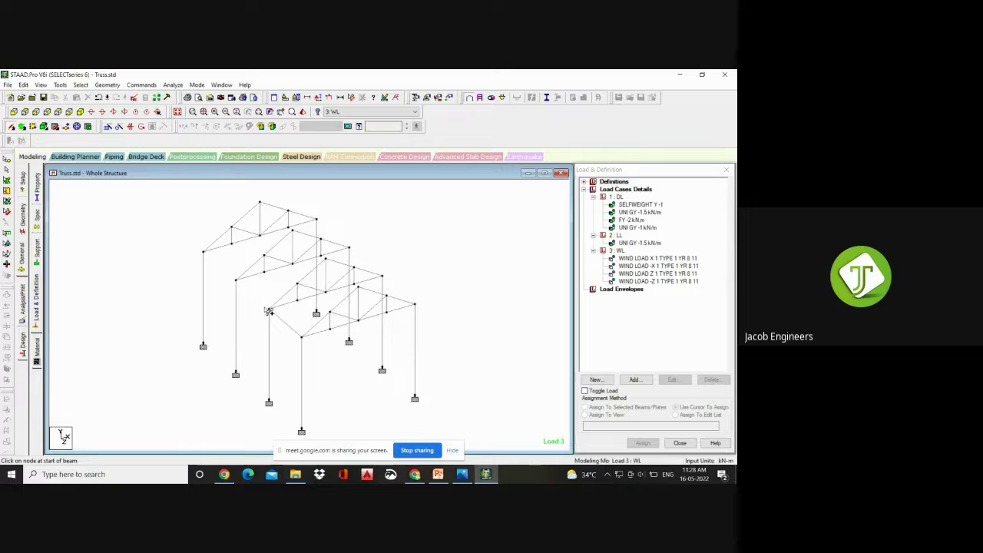
left_click_drag(269, 310, 203, 252)
- Add beams along the opposite eave, joining the column tops of all four frames
left_click_drag(419, 308, 384, 277)
left_click(383, 276)
left_click(315, 219)
- Add longitudinal beams along the ridge, joining the apex nodes of all four trusses
scroll(341, 265, "up", 3)
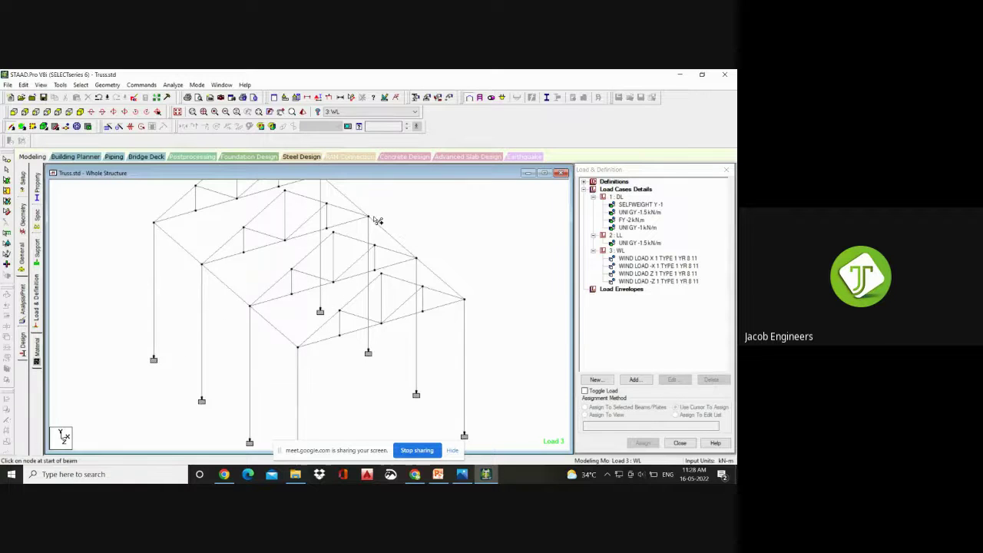
middle_click_drag(374, 270, 377, 323)
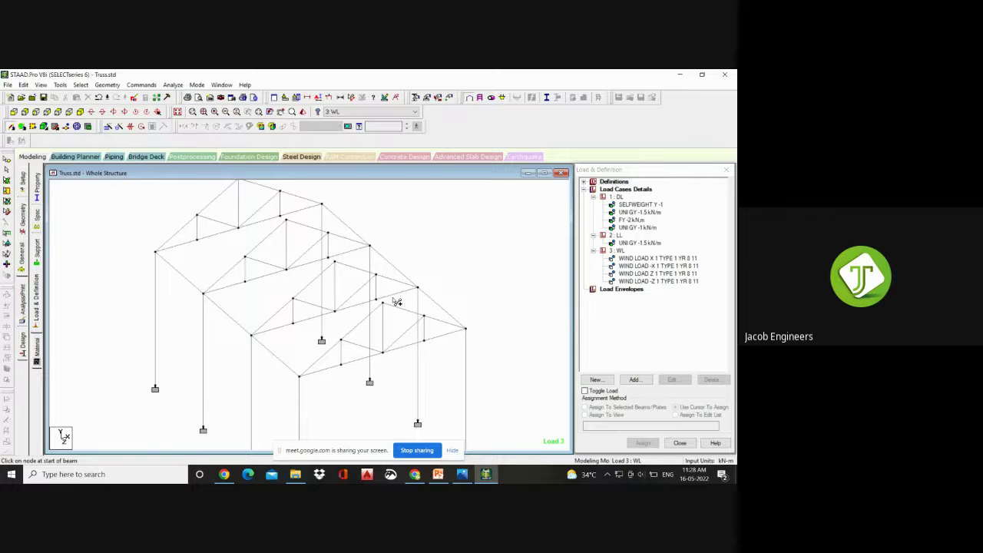
left_click_drag(385, 306, 293, 221)
middle_click_drag(292, 221, 306, 338)
left_click_drag(291, 334, 248, 295)
- Add longitudinal beams through the mid-slope top chord nodes on both roof slopes and finish adding beams
scroll(259, 232, "down", 2)
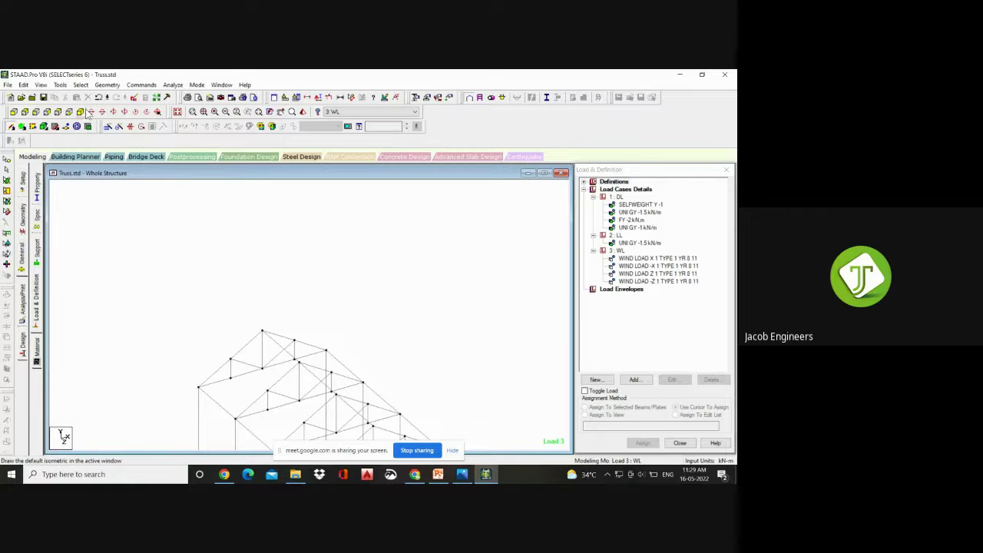
middle_click_drag(292, 321, 274, 215)
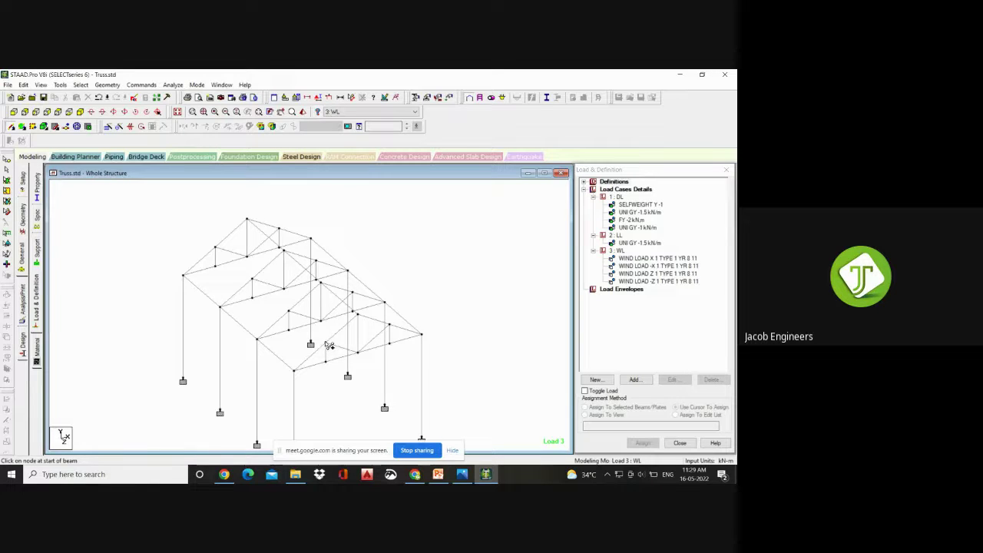
left_click_drag(328, 346, 215, 248)
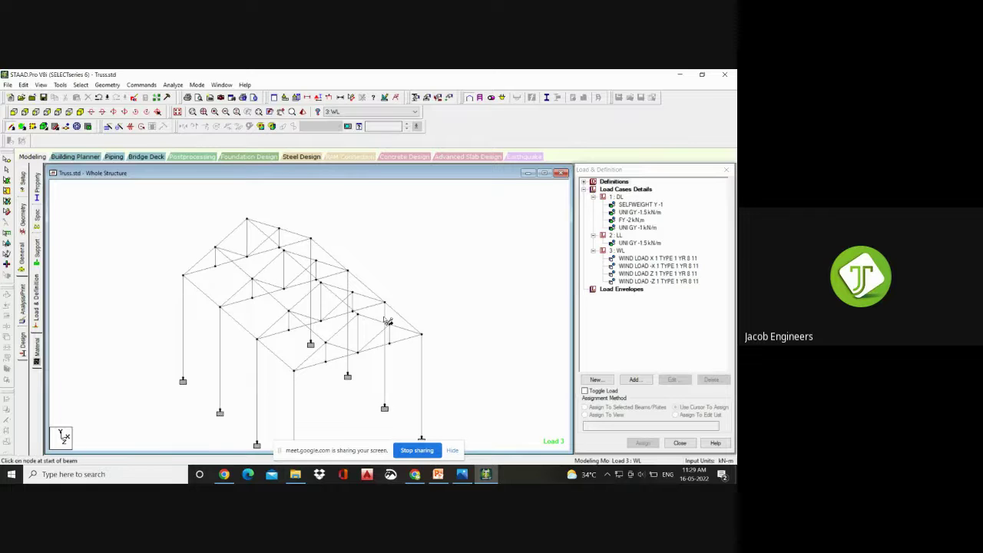
left_click_drag(390, 325, 279, 229)
key("Escape")
- Select all longitudinal beams in the three bays from the plan view and return to the isometric view
left_click(59, 113)
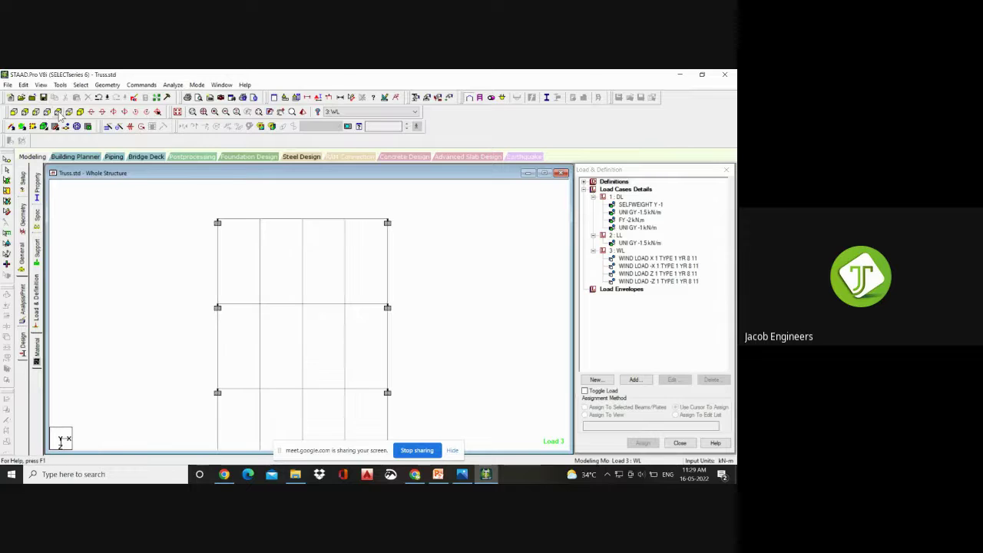
scroll(405, 303, "down", 2)
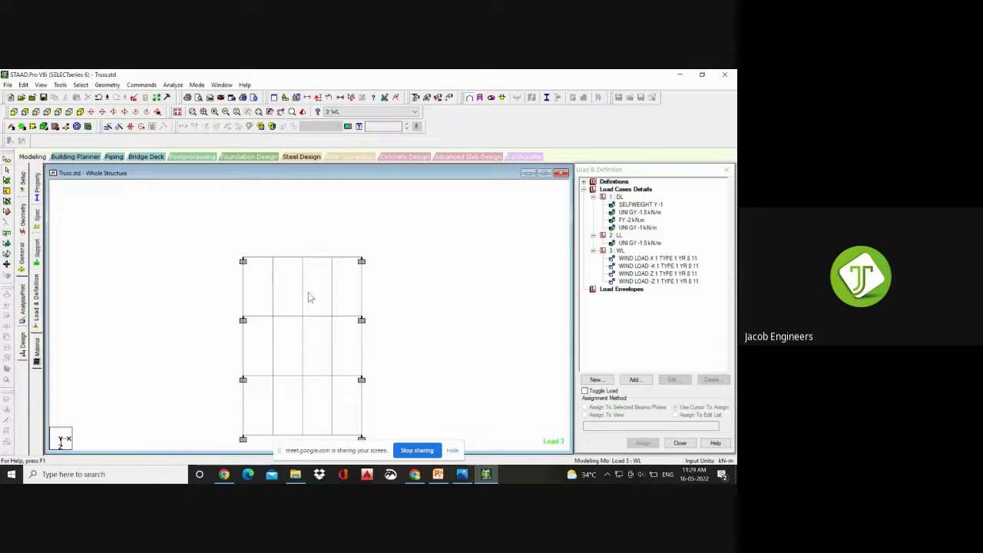
left_click_drag(375, 278, 203, 294)
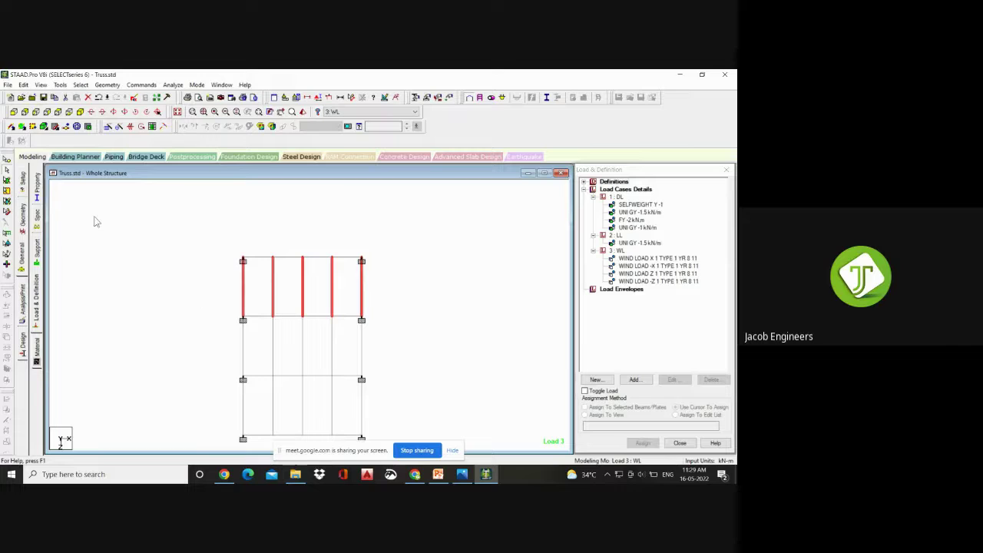
left_click(81, 112)
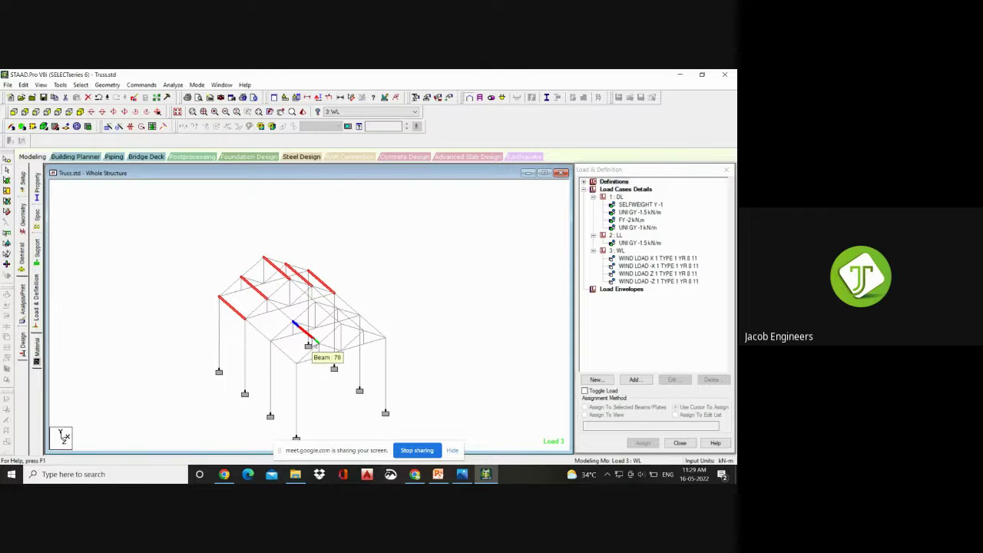
left_click(58, 111)
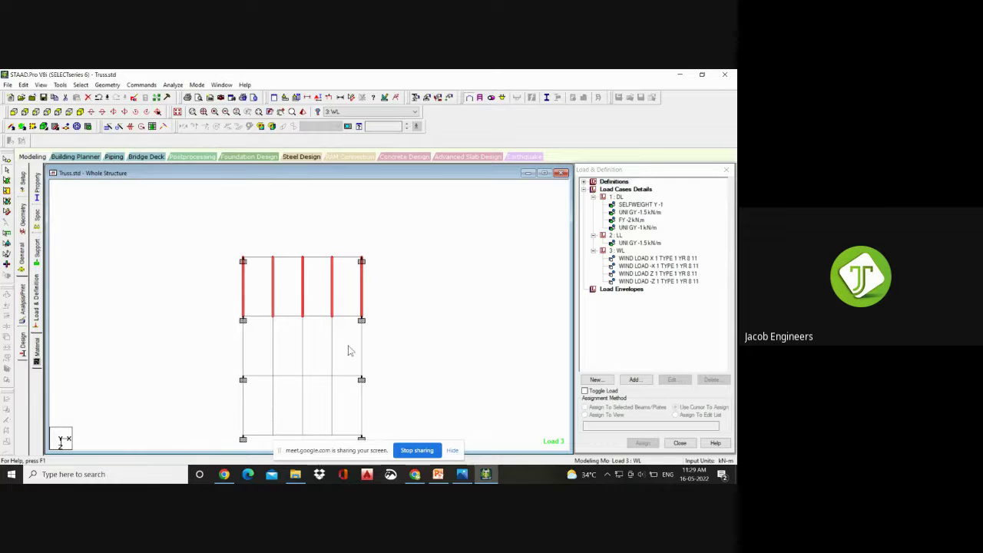
left_click_drag(377, 346, 363, 365)
left_click_drag(213, 284, 389, 317)
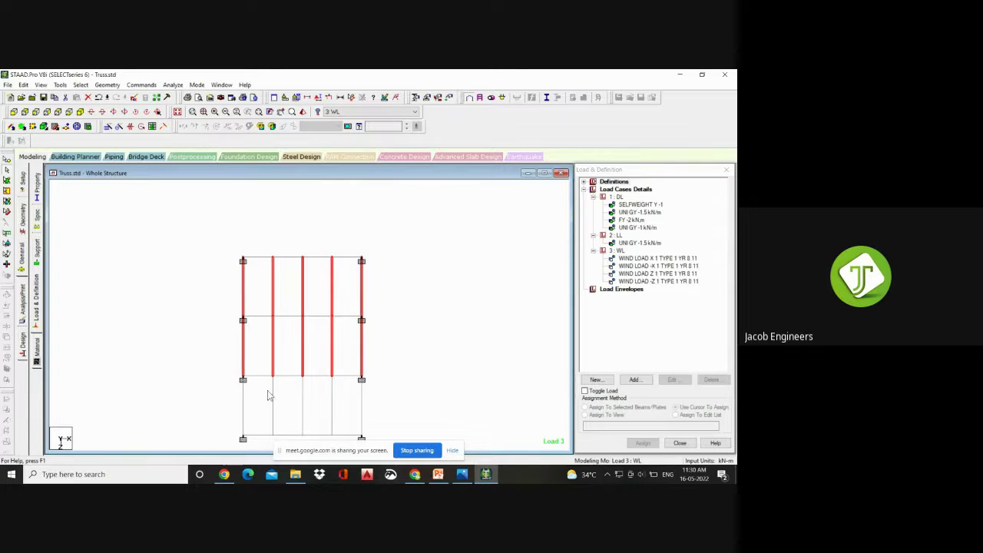
middle_click_drag(268, 396, 313, 285)
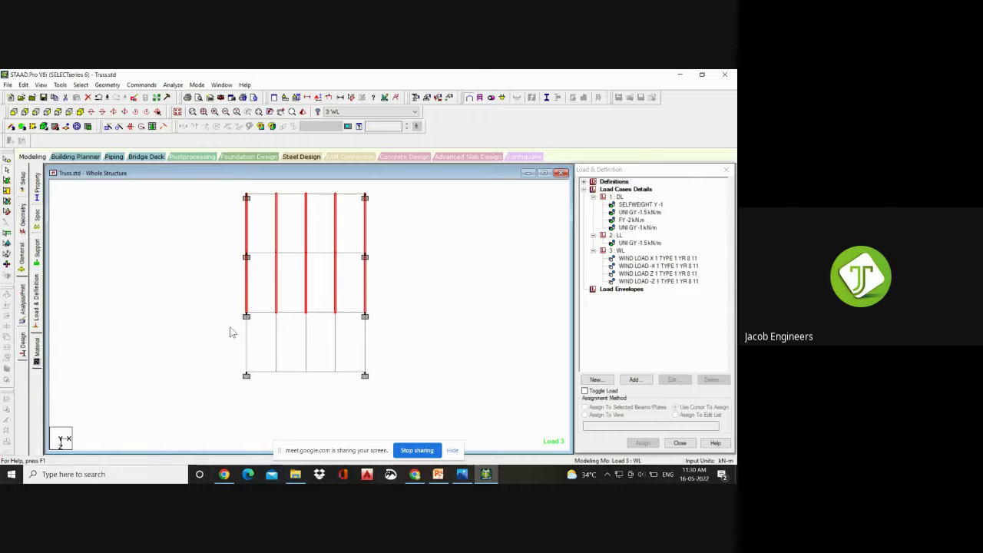
left_click_drag(229, 328, 444, 368)
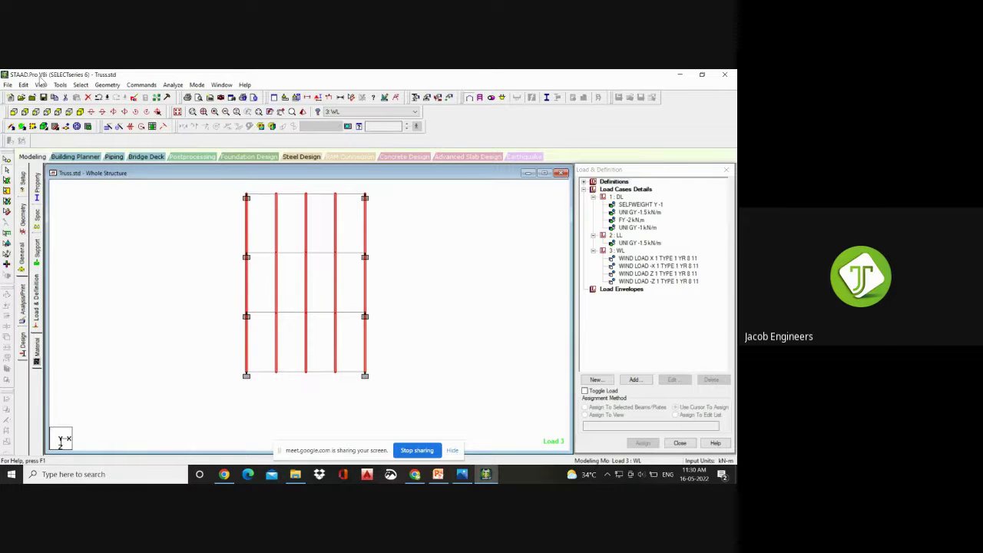
left_click(79, 112)
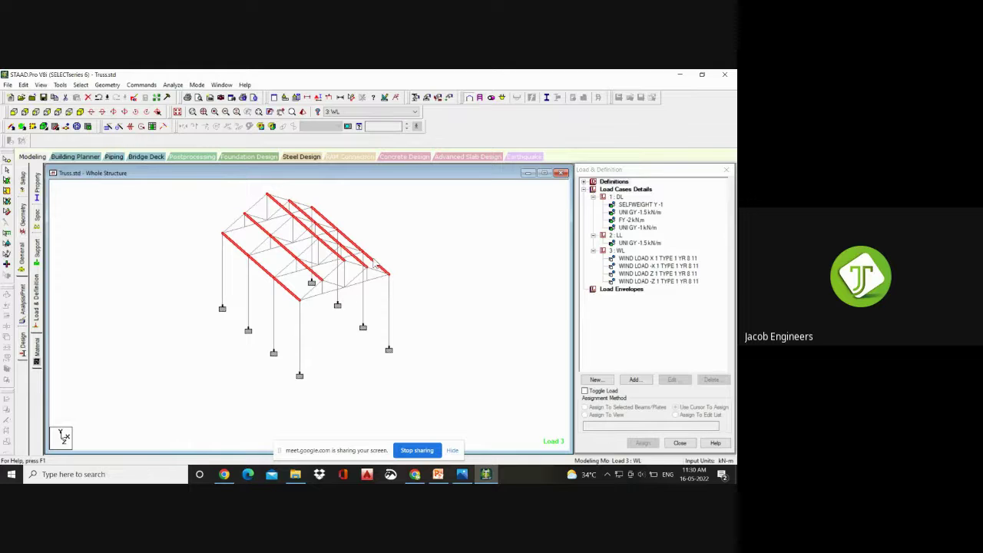
- Open the section properties of the whole structure with the longitudinal beams still selected
left_click(416, 98)
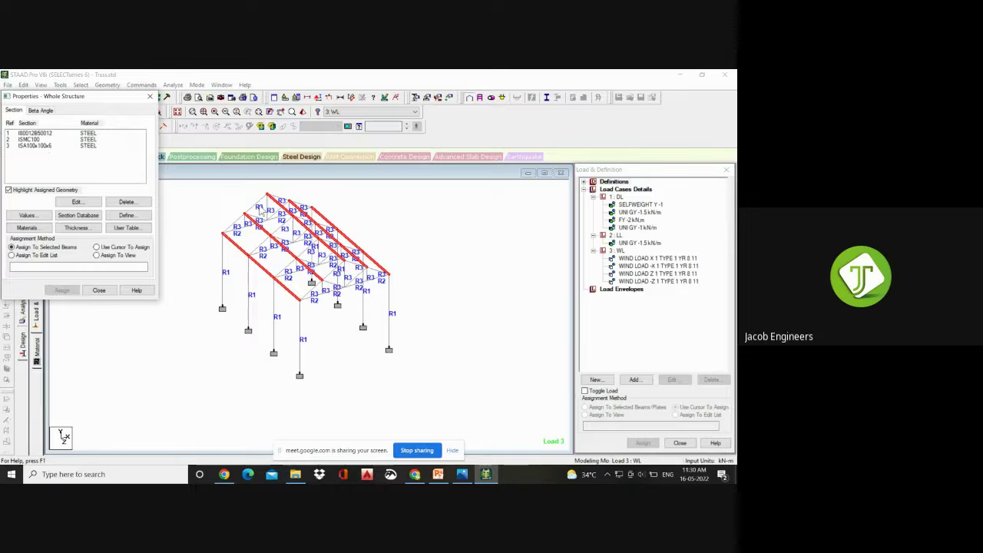
left_click(125, 217)
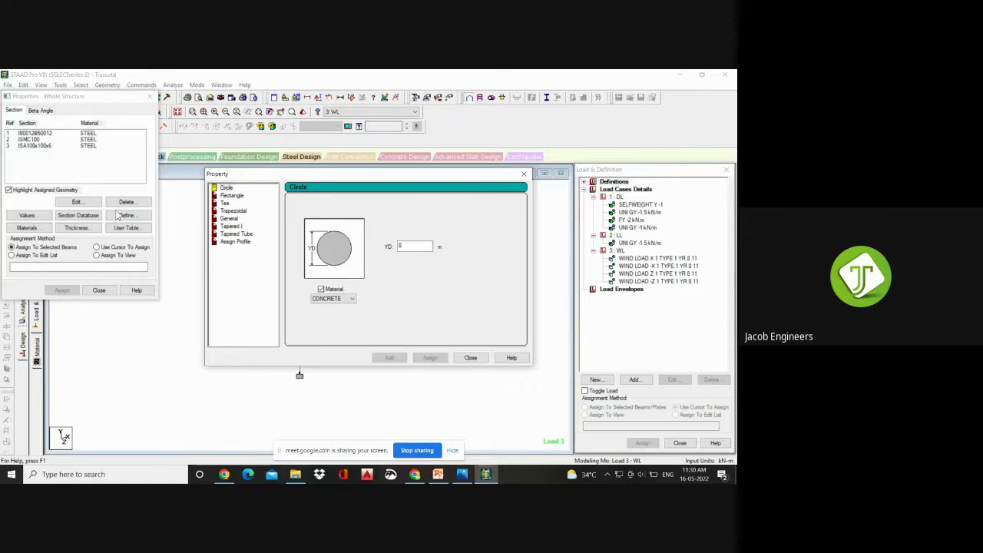
left_click(470, 358)
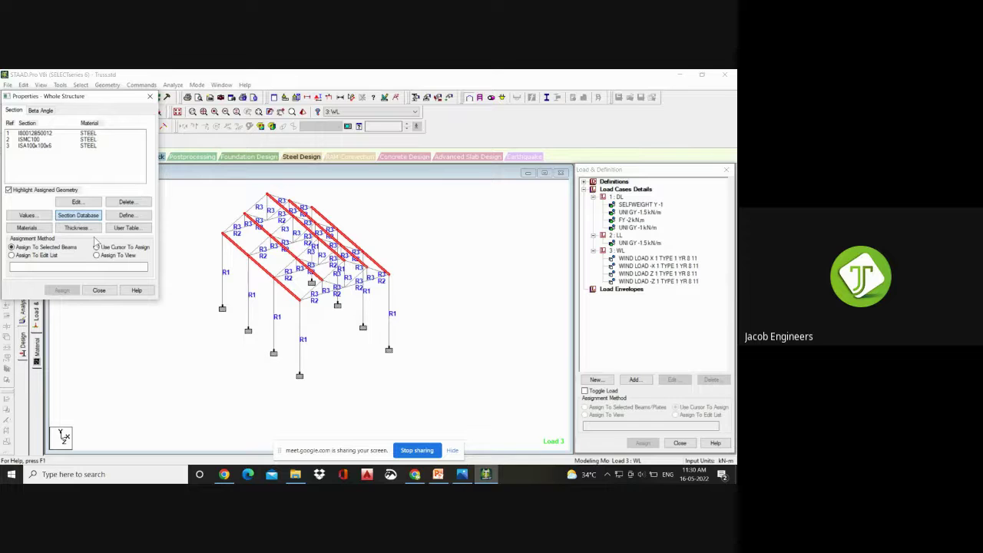
left_click(106, 291)
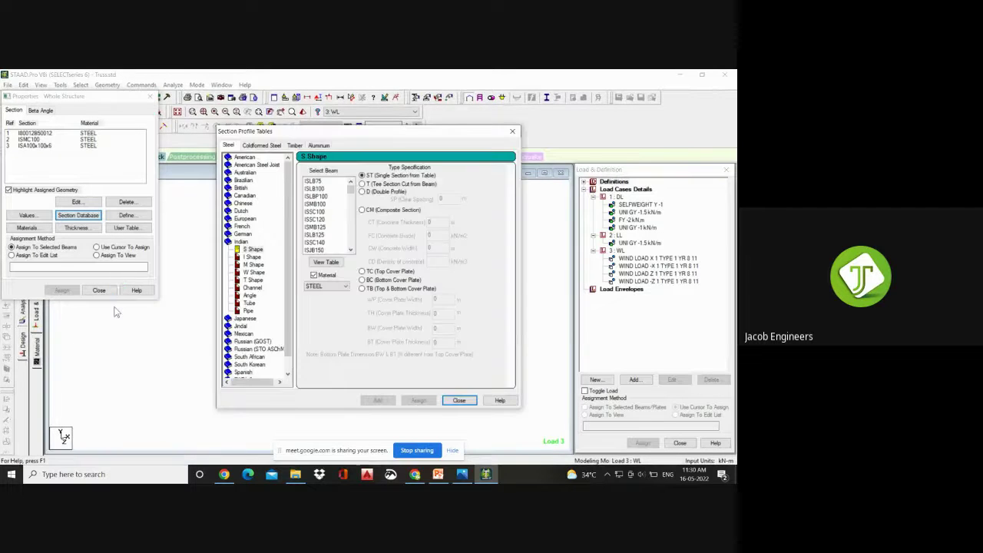
left_click(512, 132)
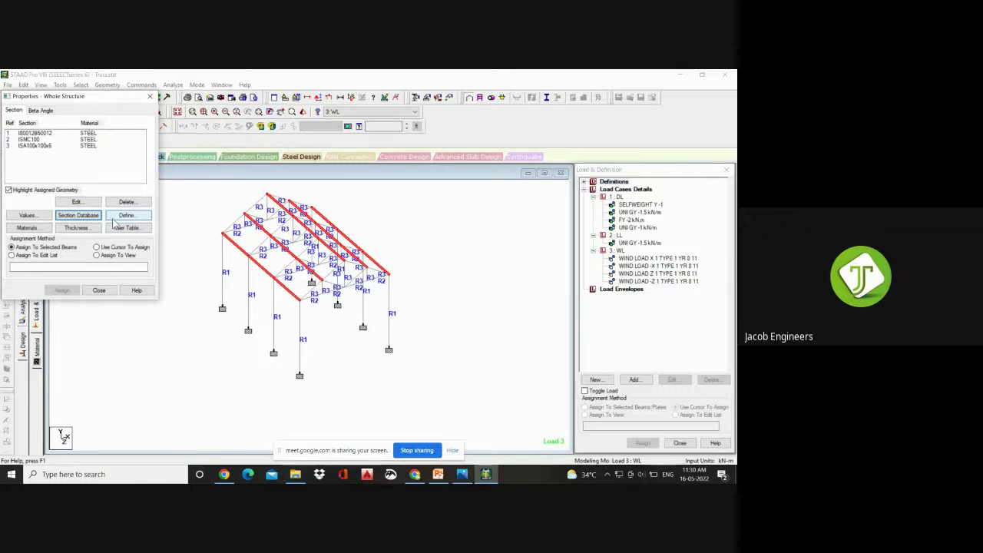
left_click(123, 216)
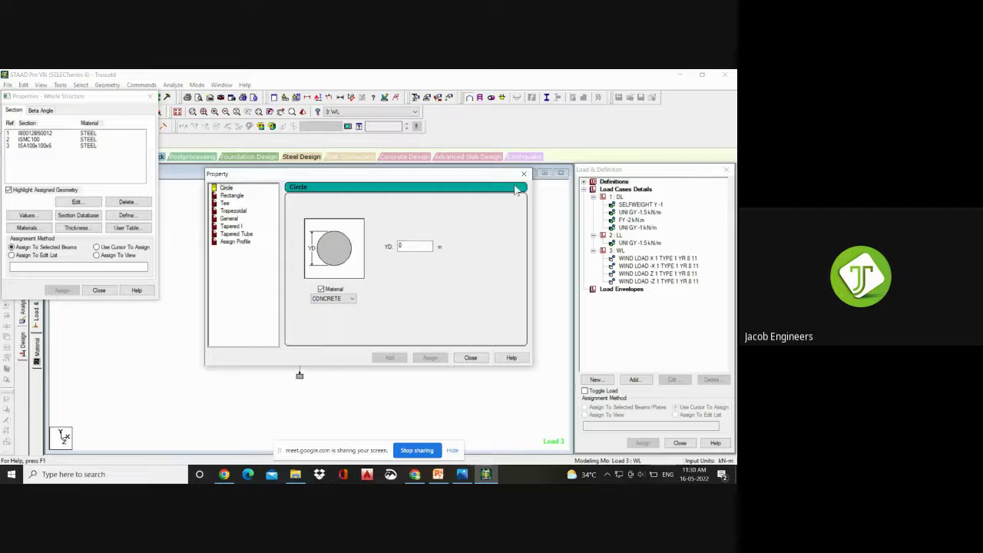
left_click(524, 174)
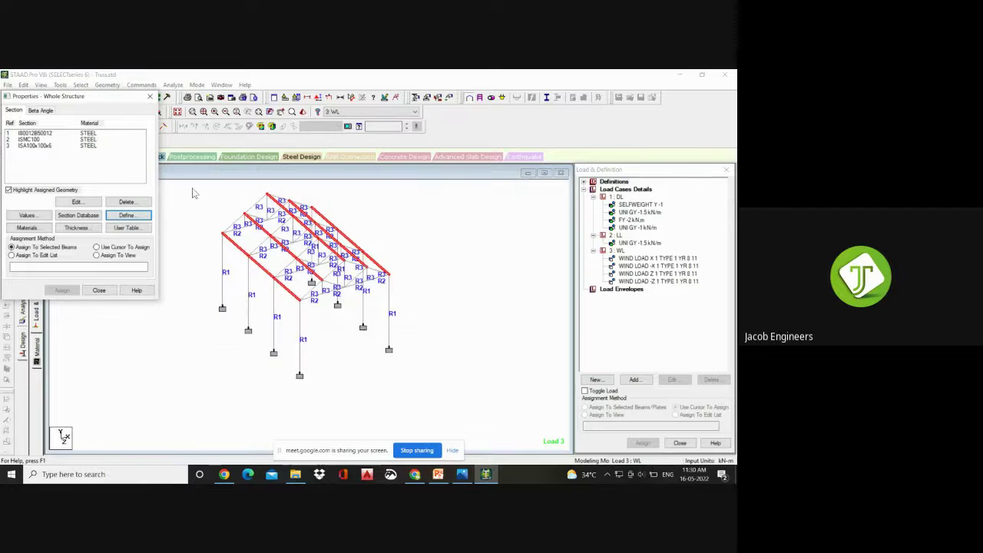
- Add the Indian S Shape section ISMB100 in steel as a single section and assign it to the selected longitudinal beams
left_click(70, 218)
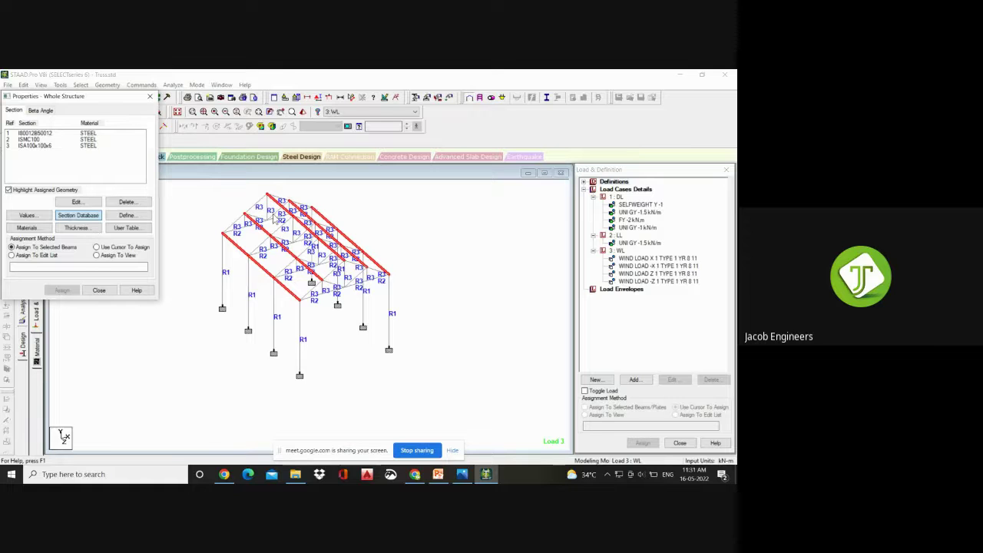
left_click(76, 218)
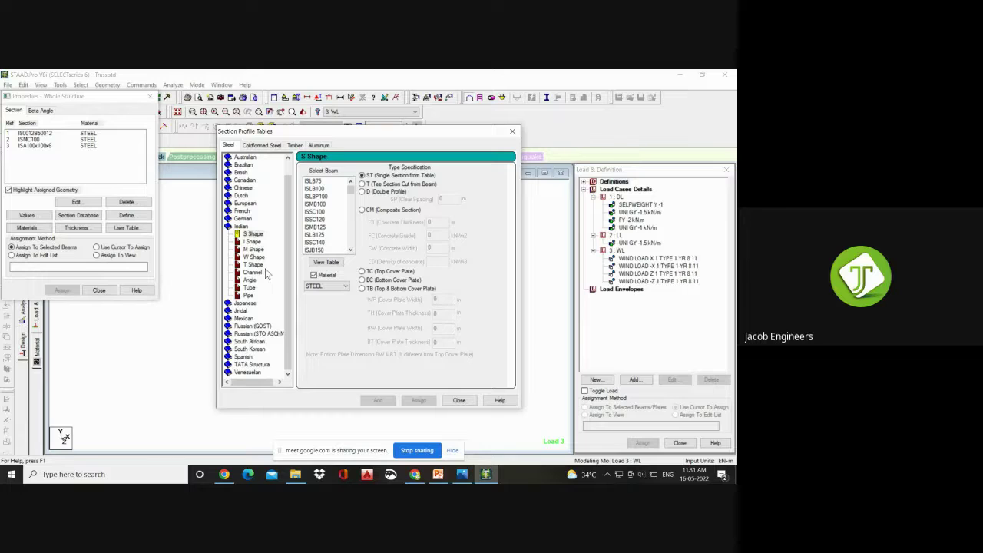
left_click(252, 236)
left_click(252, 243)
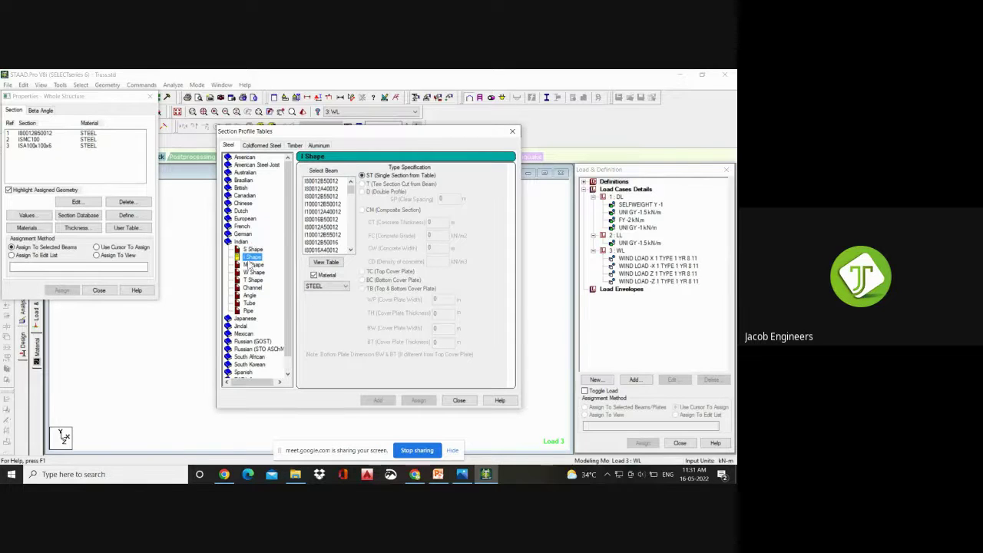
left_click(252, 265)
left_click(253, 251)
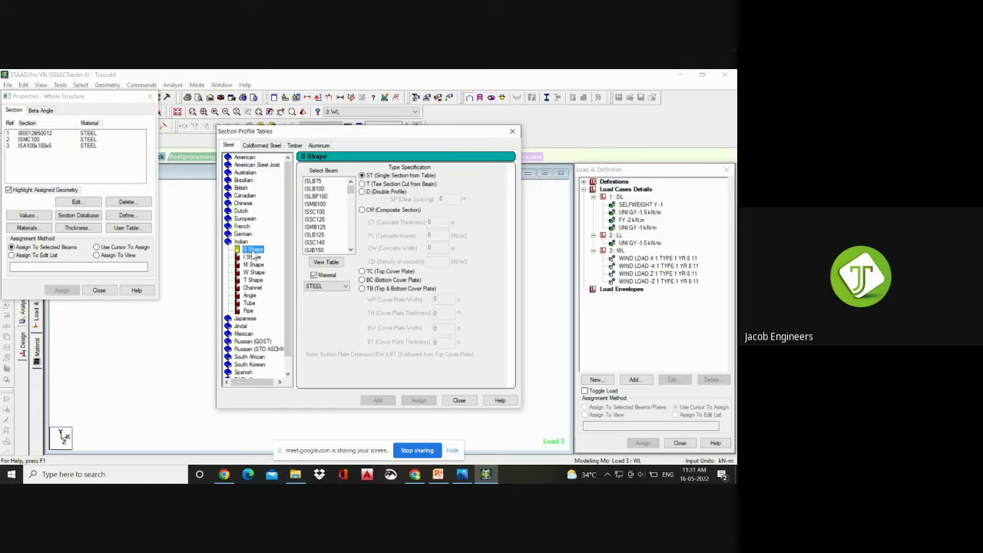
left_click(323, 189)
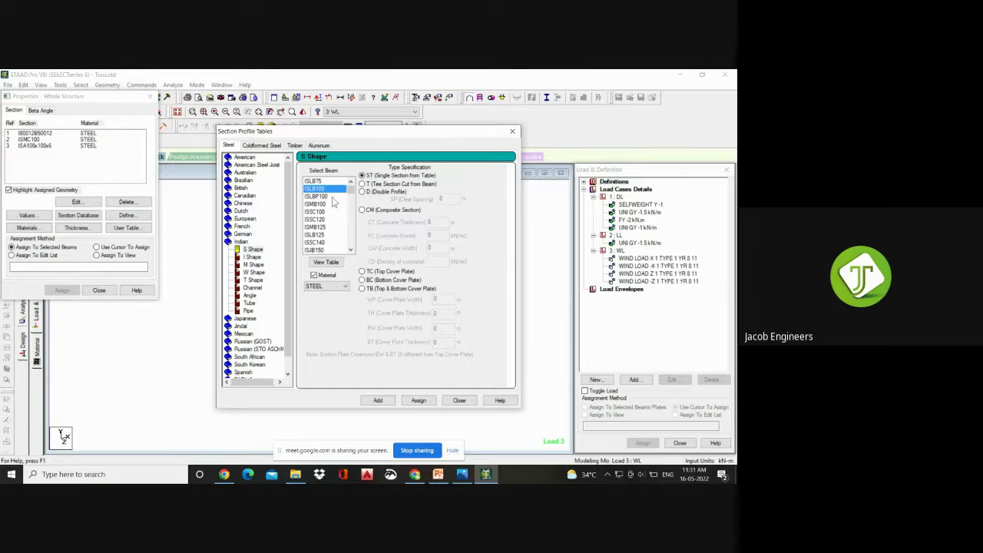
left_click(322, 204)
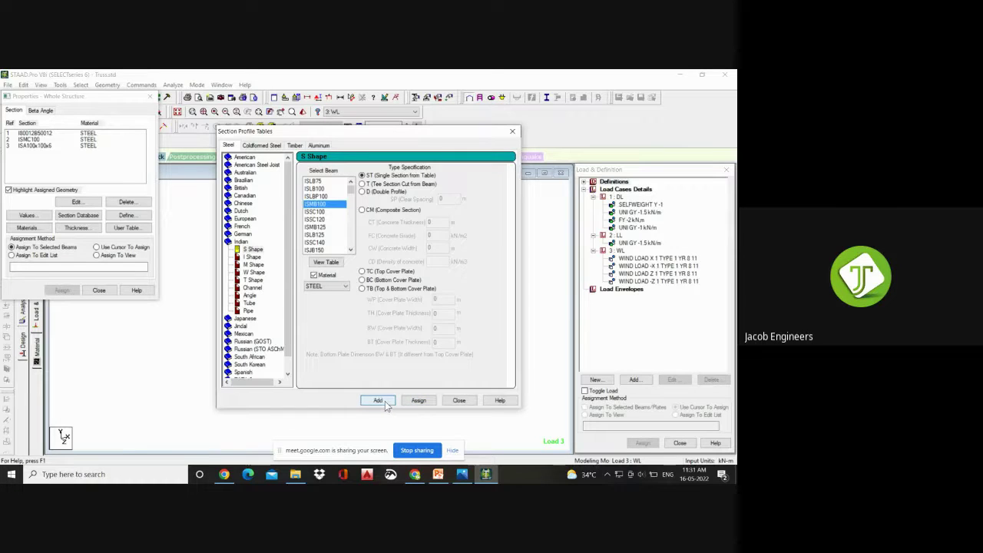
left_click(418, 401)
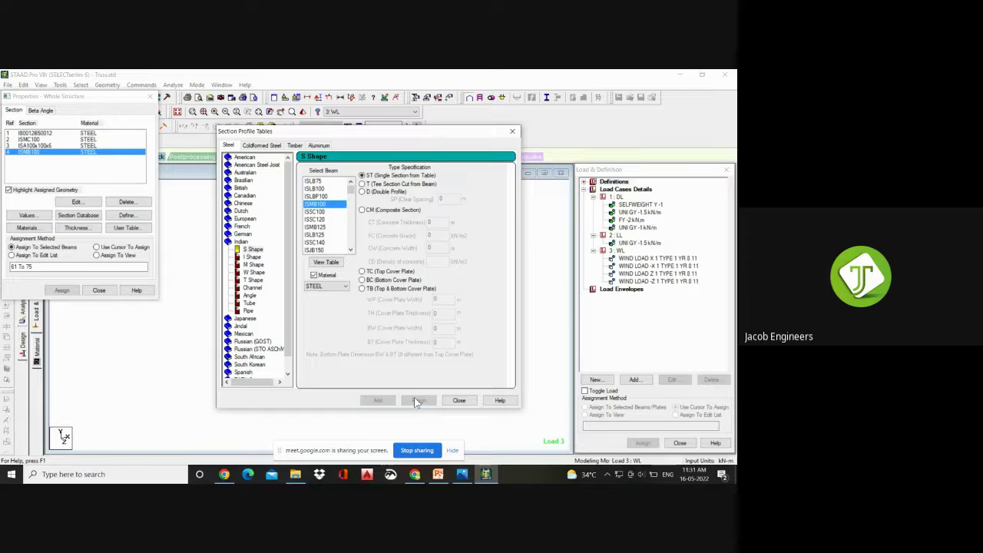
left_click(460, 401)
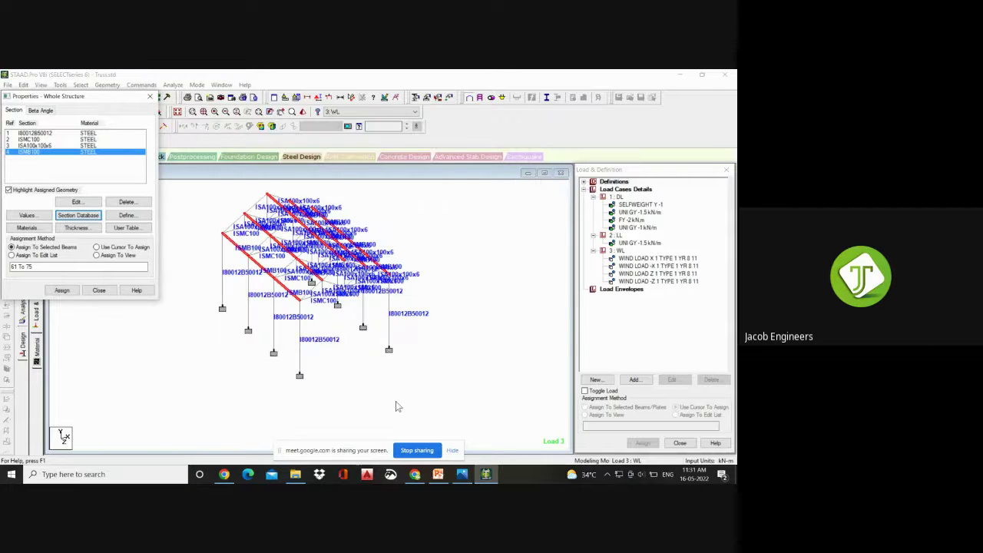
- Clear the beam selection, examine the section labels on the roof members and accept the automatic save
left_click(215, 206)
scroll(249, 249, "up", 2)
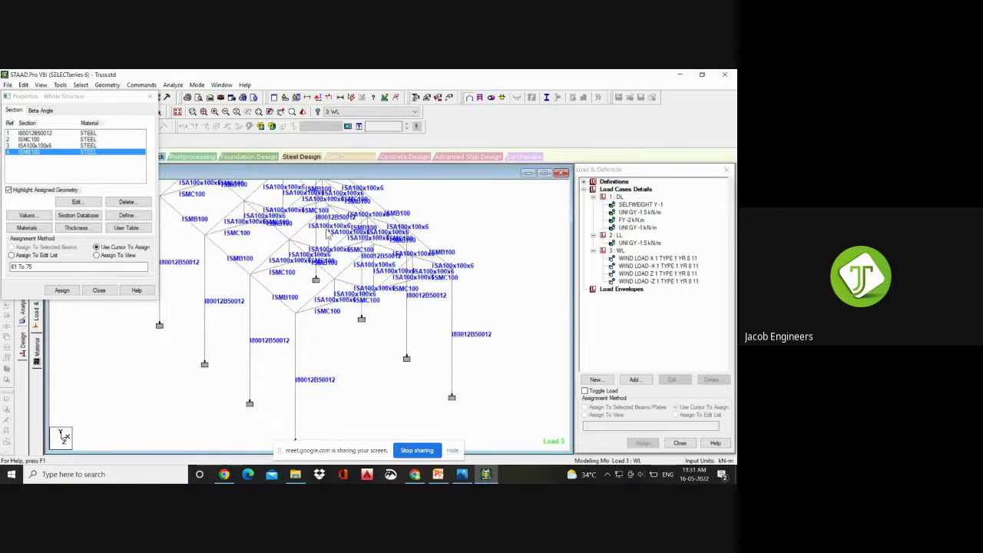
middle_click_drag(326, 244, 330, 286)
scroll(330, 285, "up", 3)
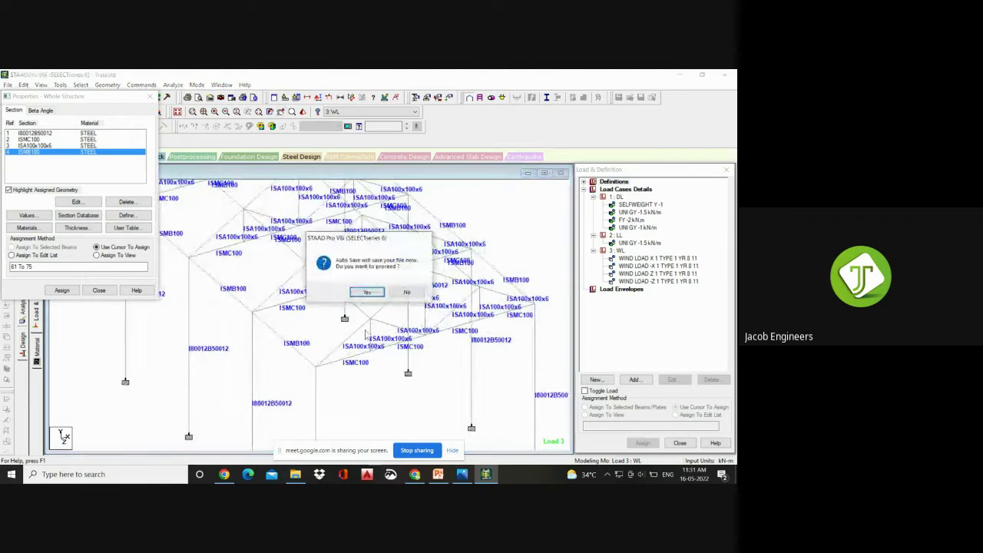
left_click(366, 292)
left_click(309, 285)
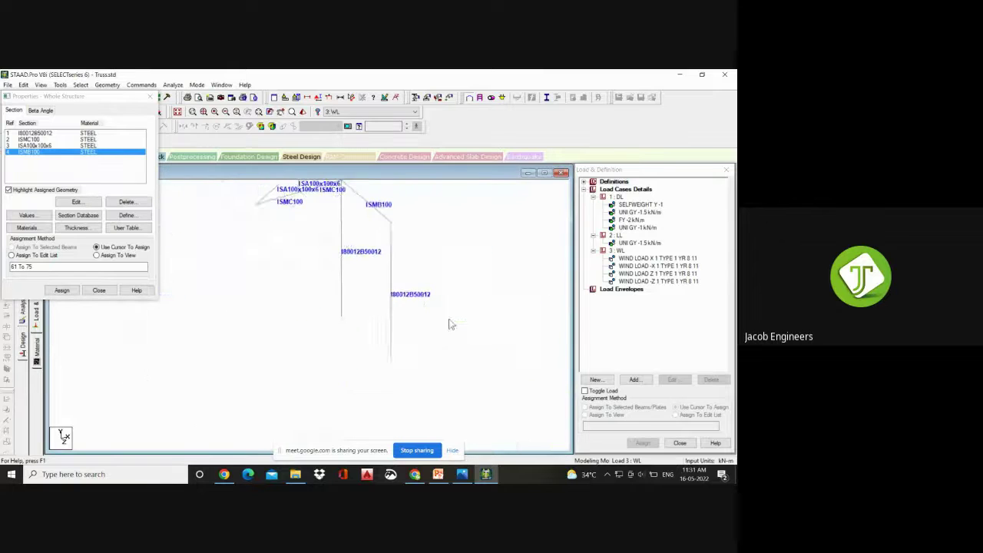
scroll(231, 276, "up", 1)
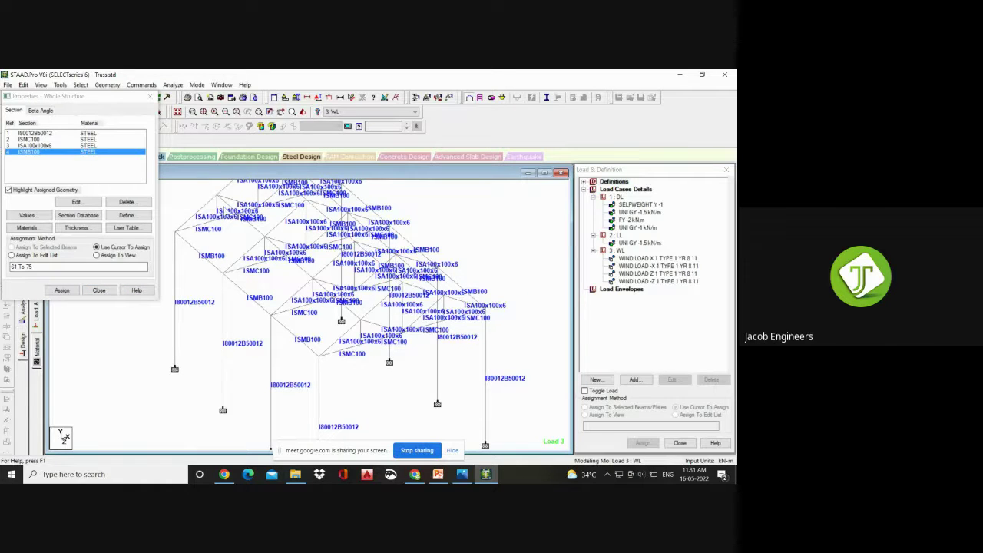
- Close the section properties and load definitions, and maximize the structure view
left_click(99, 290)
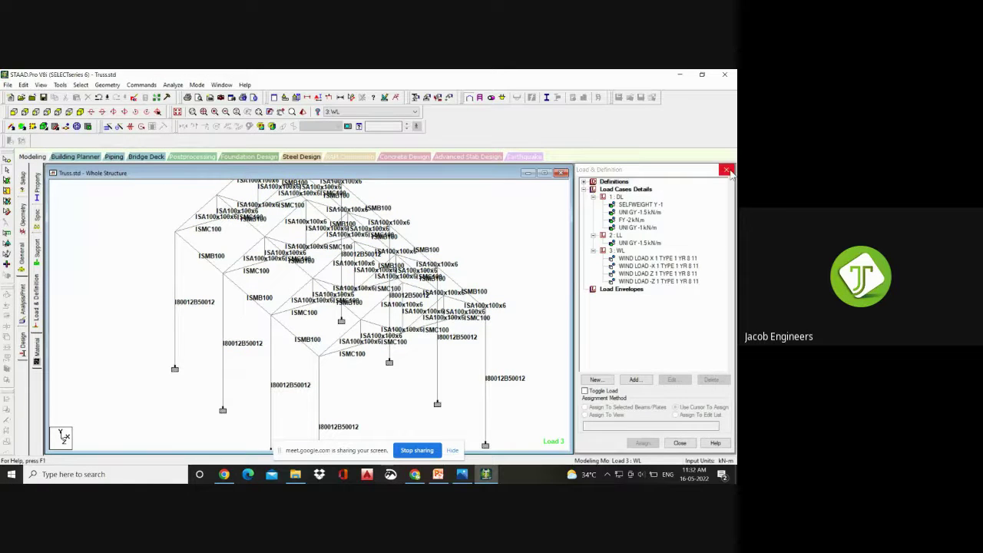
scroll(231, 229, "down", 3)
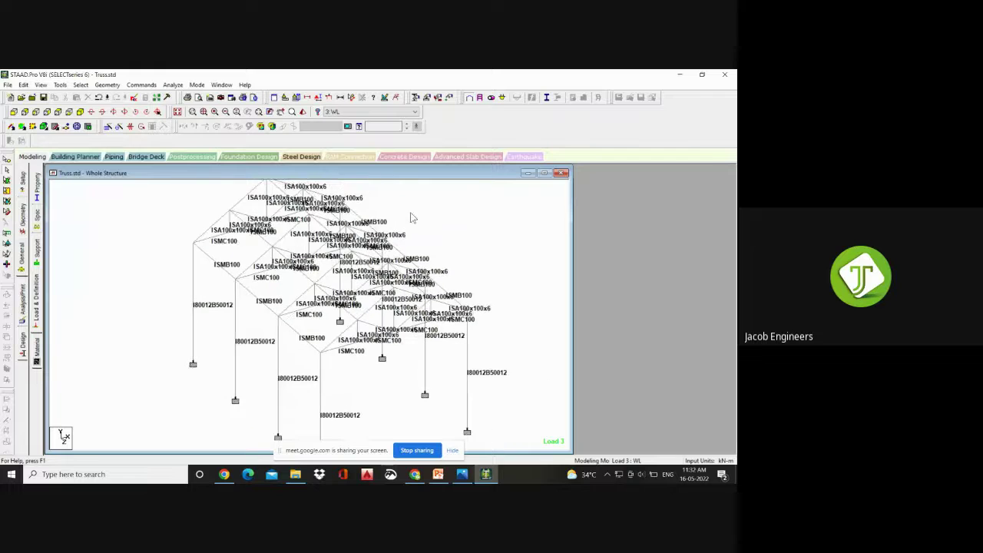
left_click(544, 177)
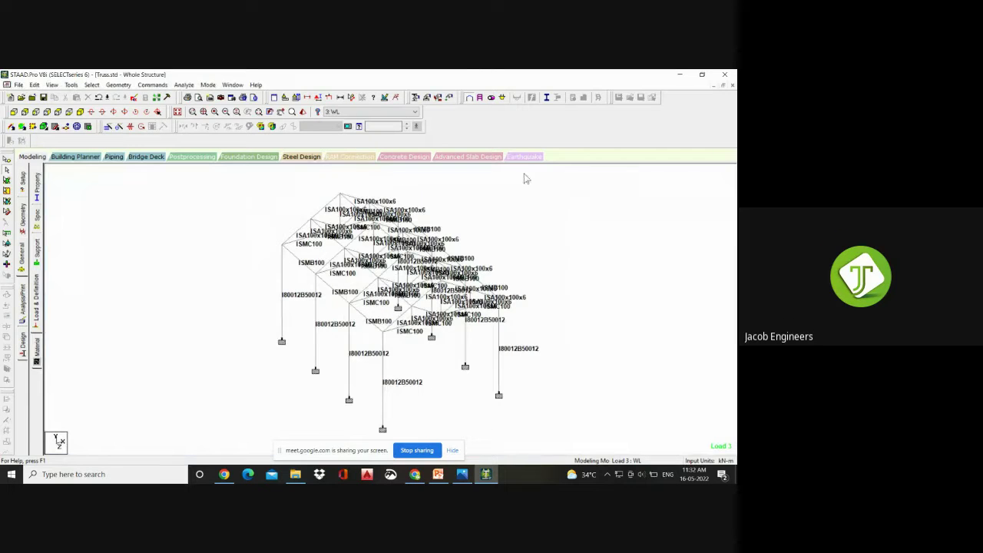
- Open the load definitions and expand load case 1: DL to list its load items
left_click(449, 96)
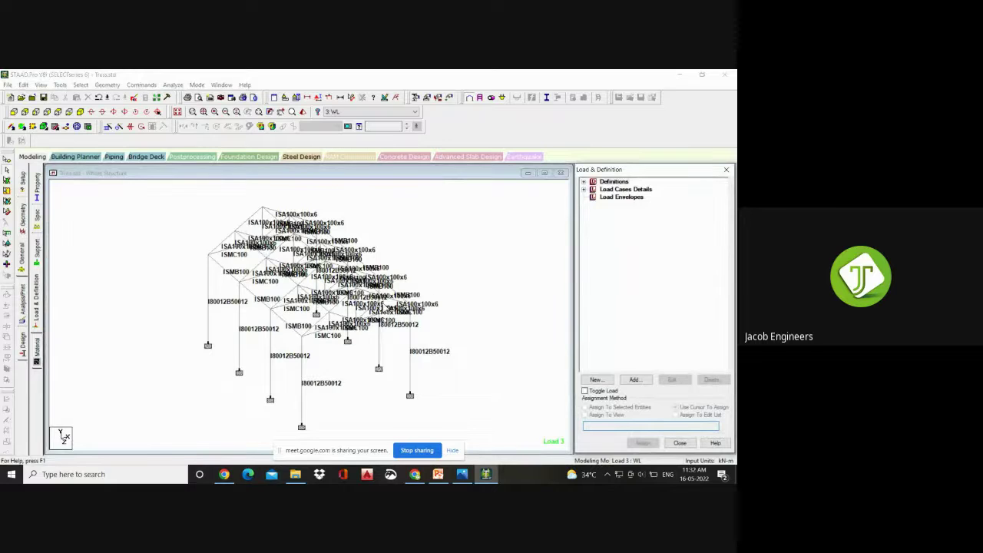
left_click(583, 189)
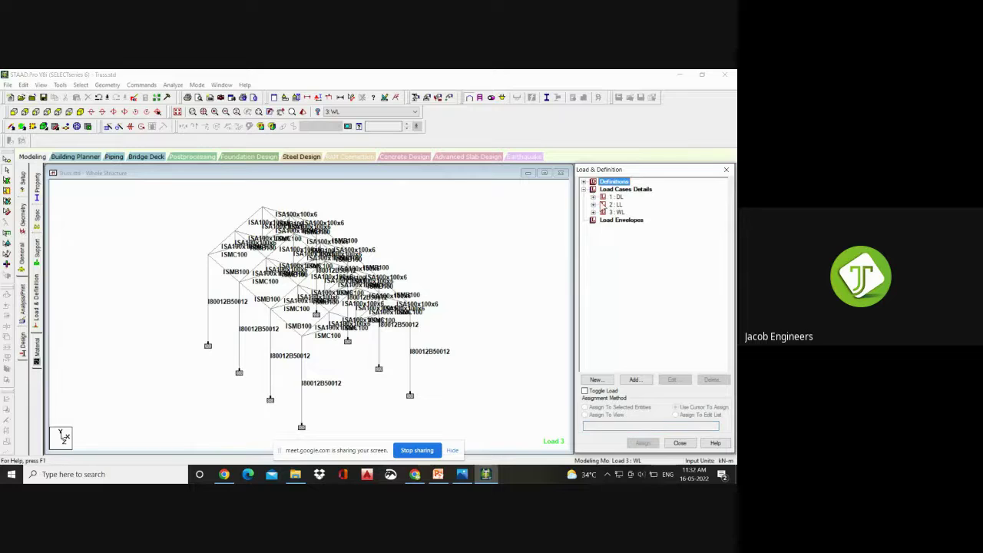
left_click(593, 197)
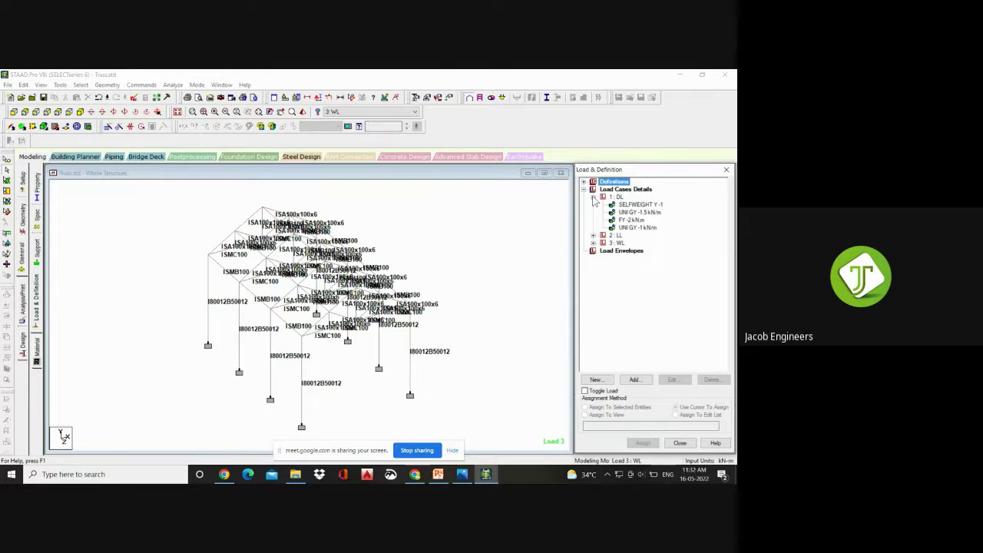
- Examine which members and nodes carry the selfweight, uniform and nodal loads of the DL case
left_click(641, 205)
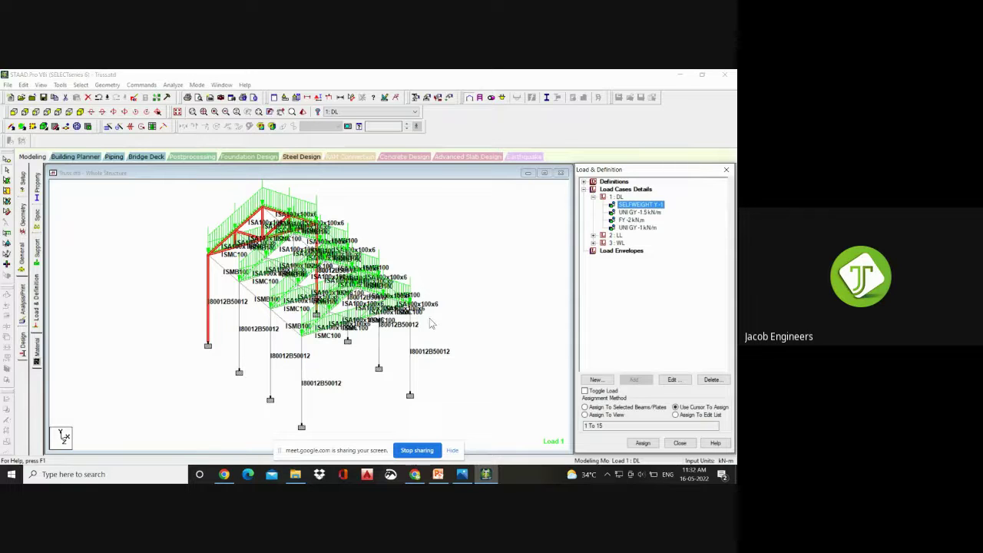
left_click(635, 213)
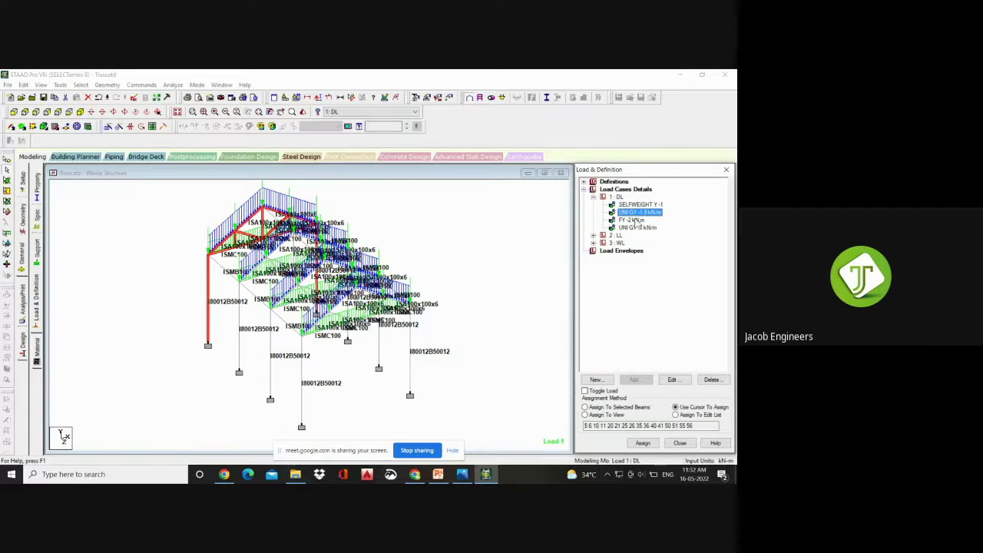
left_click(636, 220)
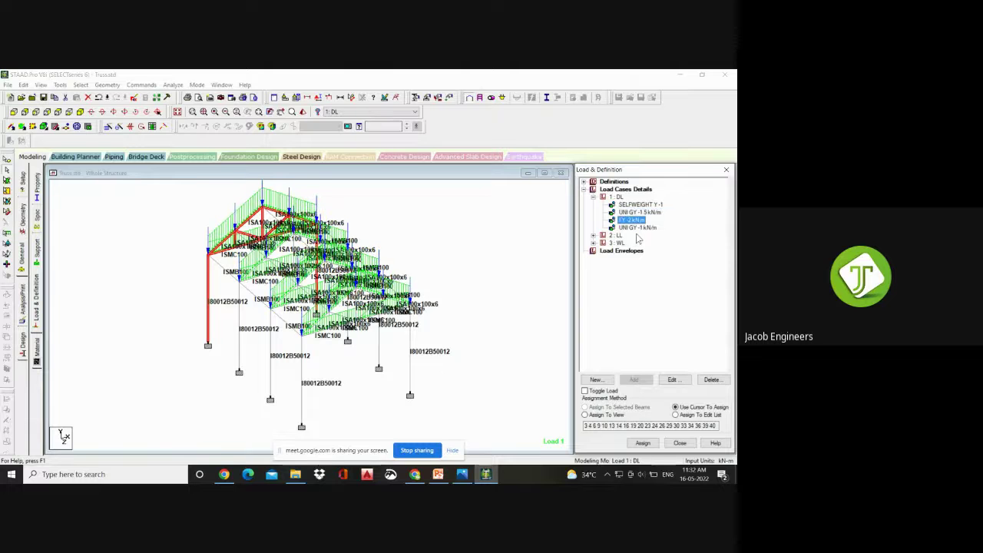
left_click(642, 228)
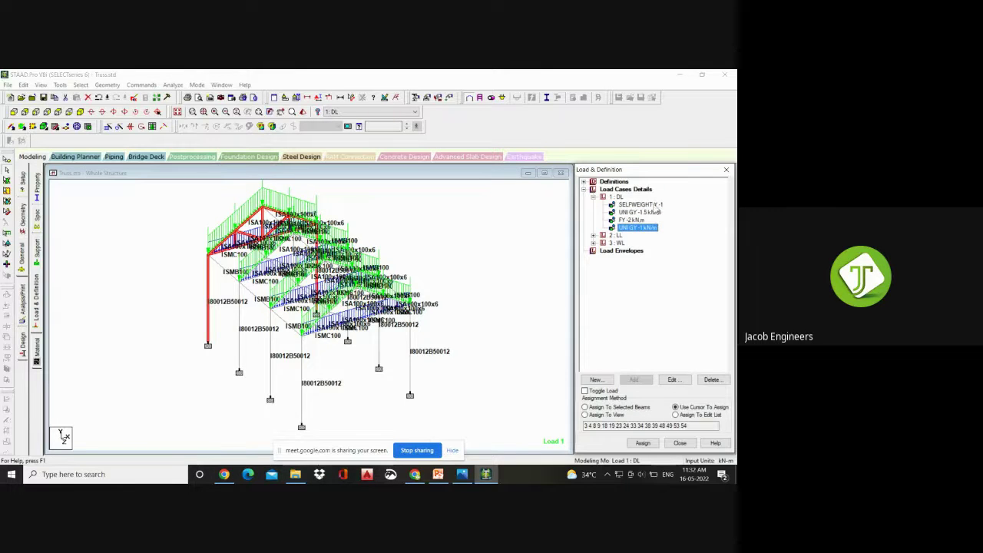
- Assign the DL load SELFWEIGHT Y -1 to every member in the view and clear the selection
left_click(653, 205)
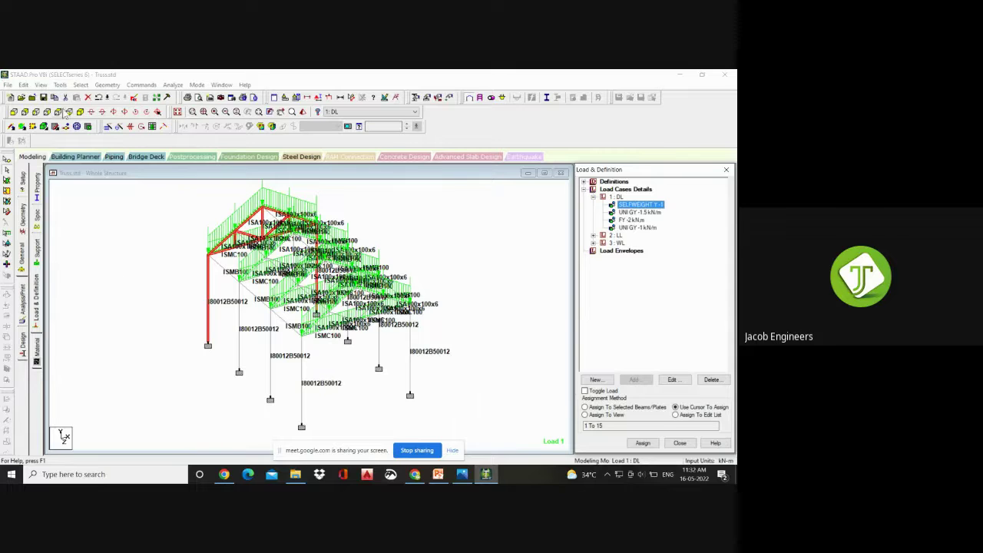
left_click(483, 230)
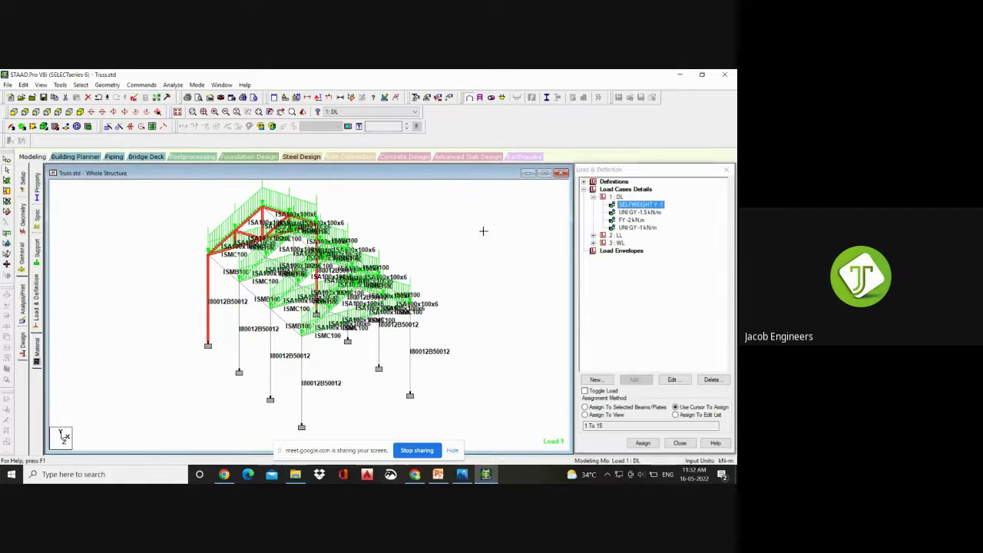
left_click(649, 206)
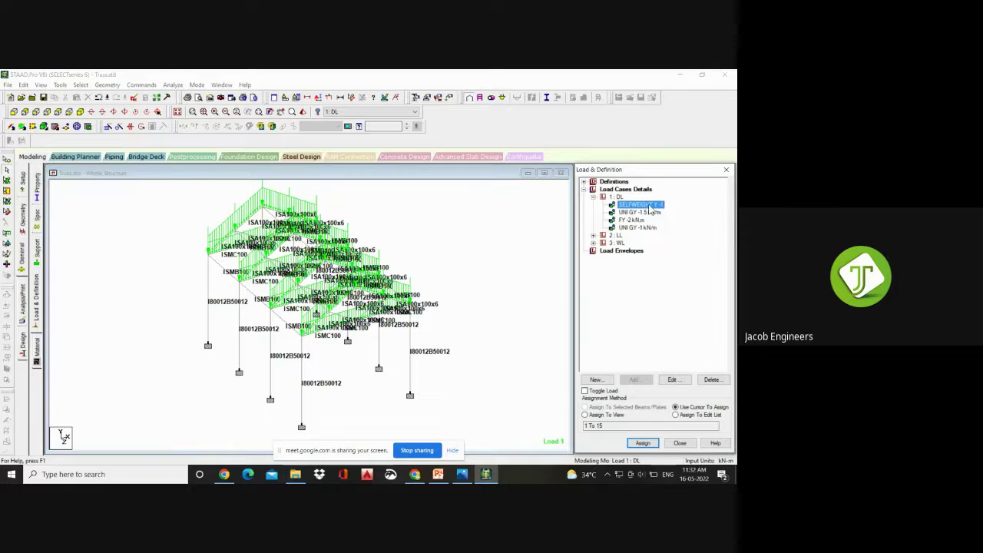
left_click(617, 416)
left_click(643, 443)
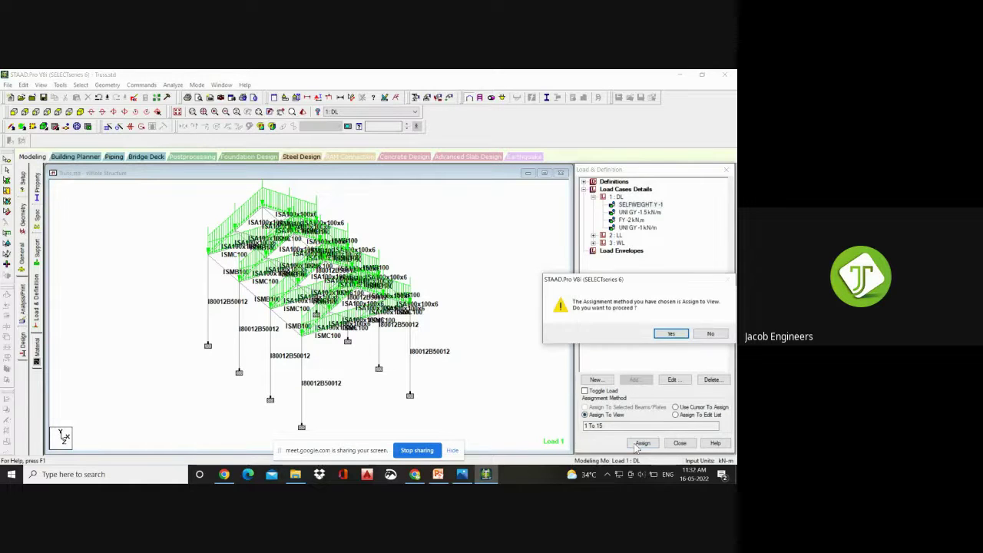
left_click(671, 334)
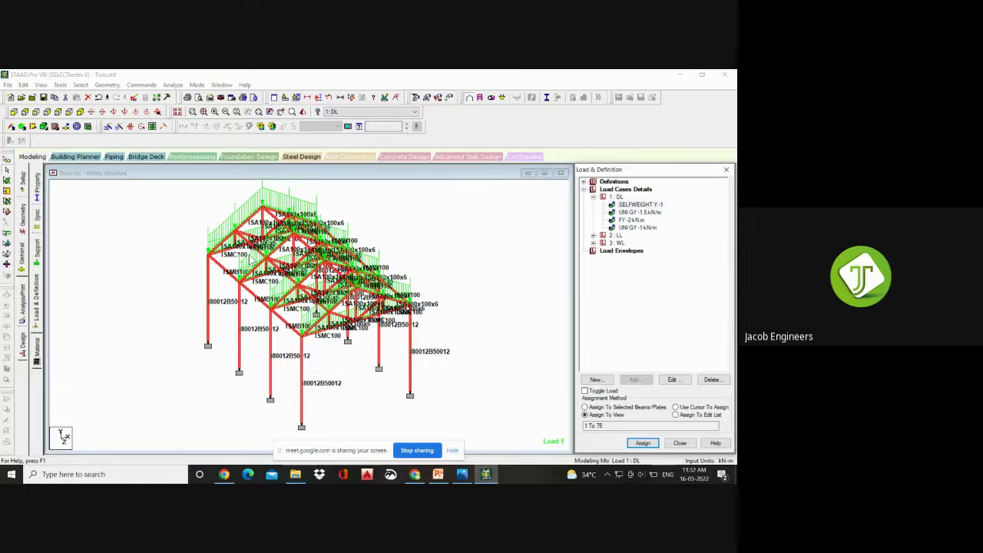
left_click(500, 243)
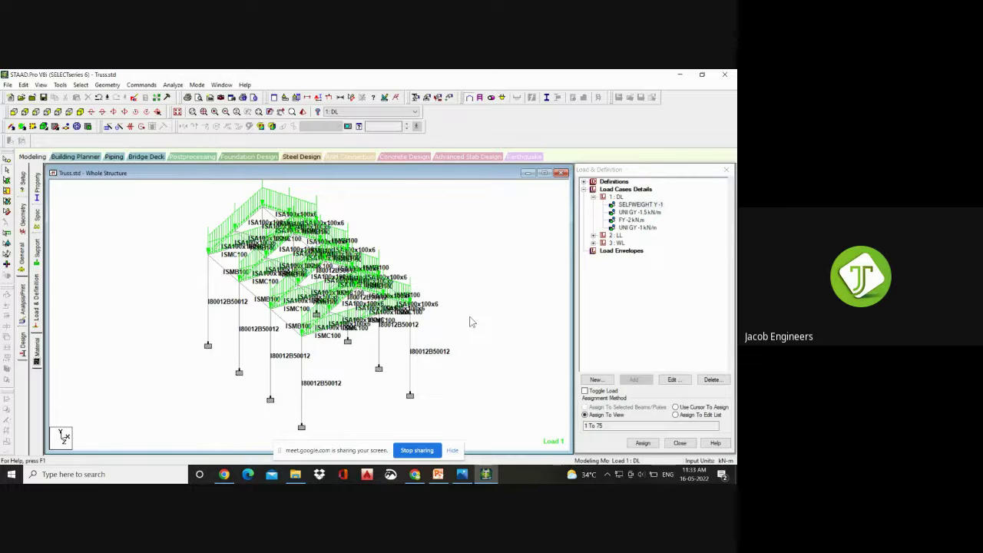
- Expand load cases 2: LL and 3: WL and examine where the live load and the X and -X wind loads act
left_click(593, 235)
left_click(636, 243)
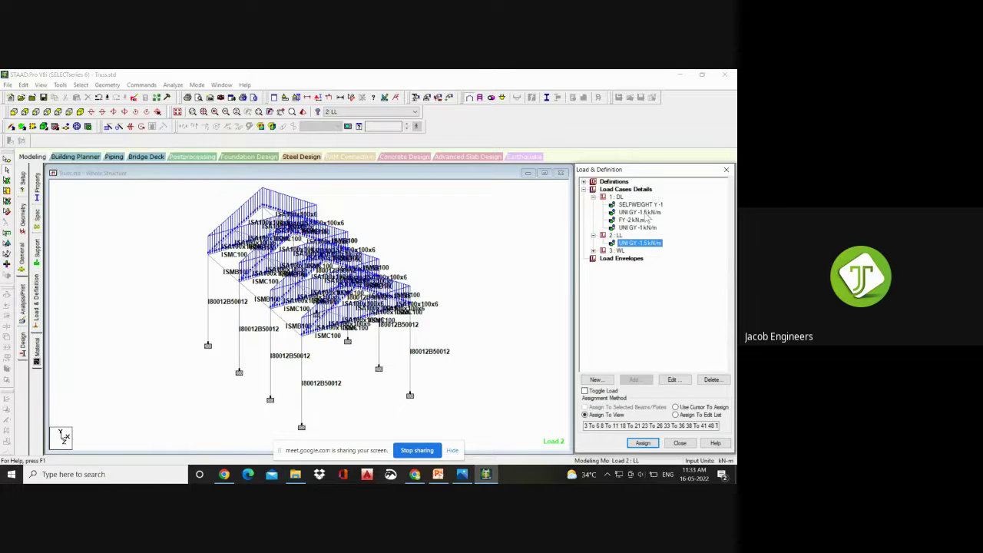
left_click(594, 251)
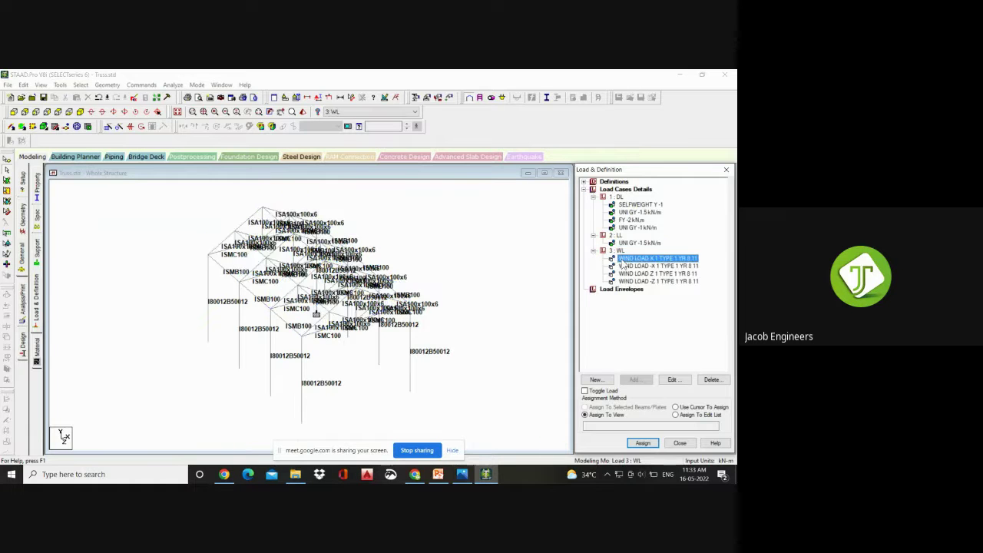
left_click(622, 259)
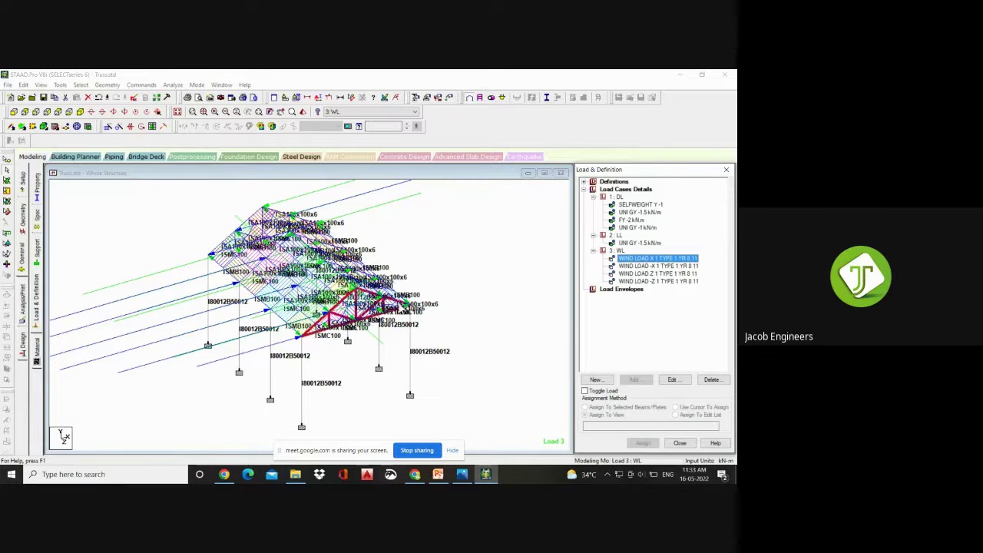
left_click(484, 346)
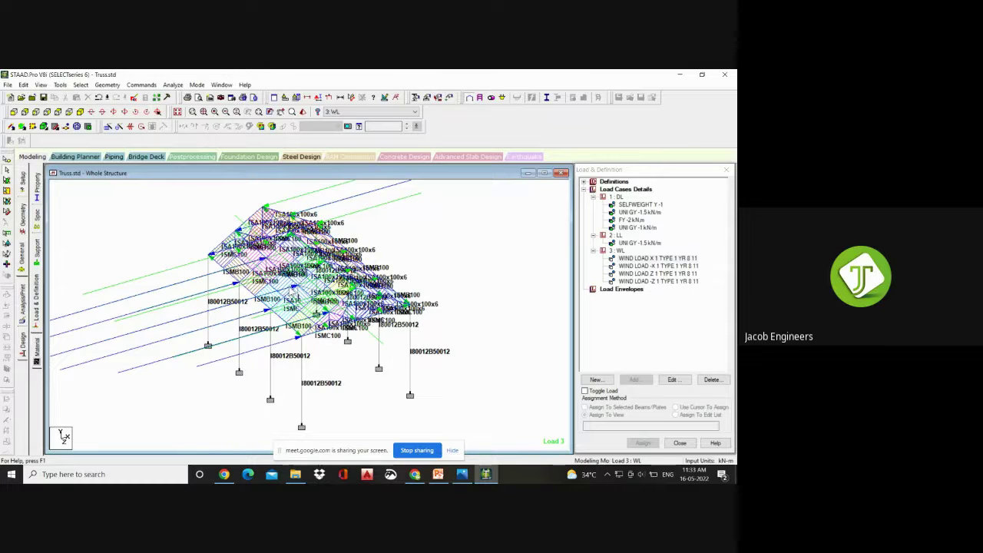
left_click(665, 267)
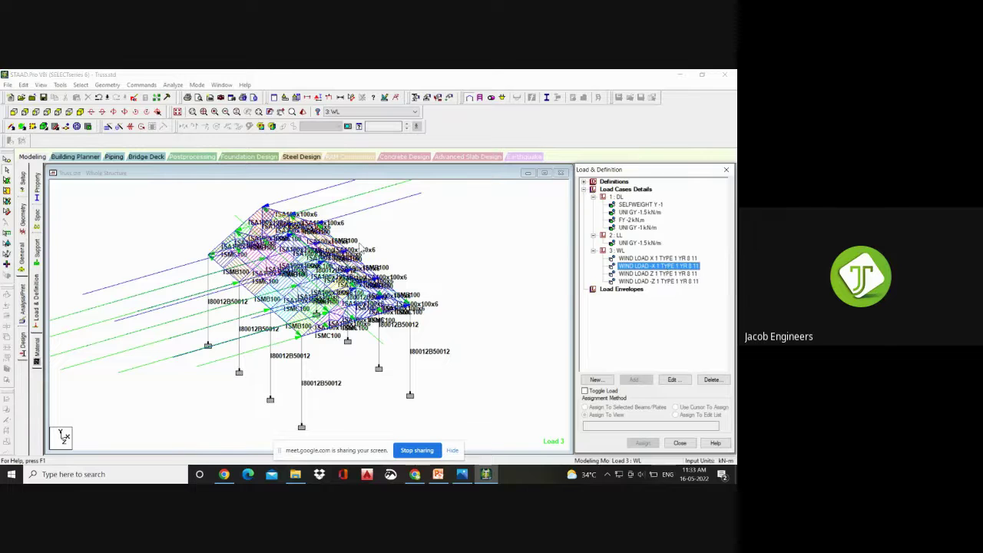
scroll(452, 257, "up", 1)
scroll(453, 260, "up", 1)
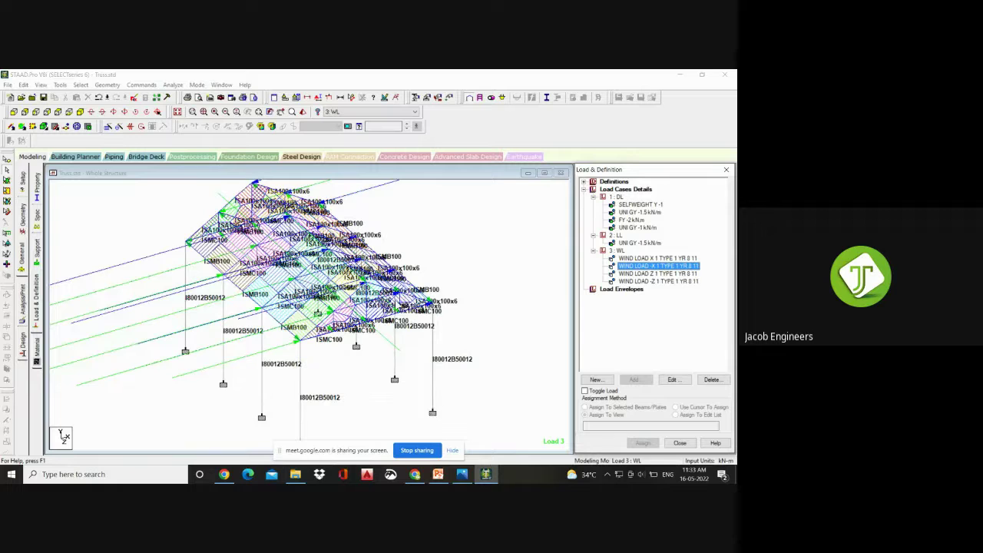
- Edit the Z windward wind load of the WL case to treat the frame as an open structure
left_click(658, 273)
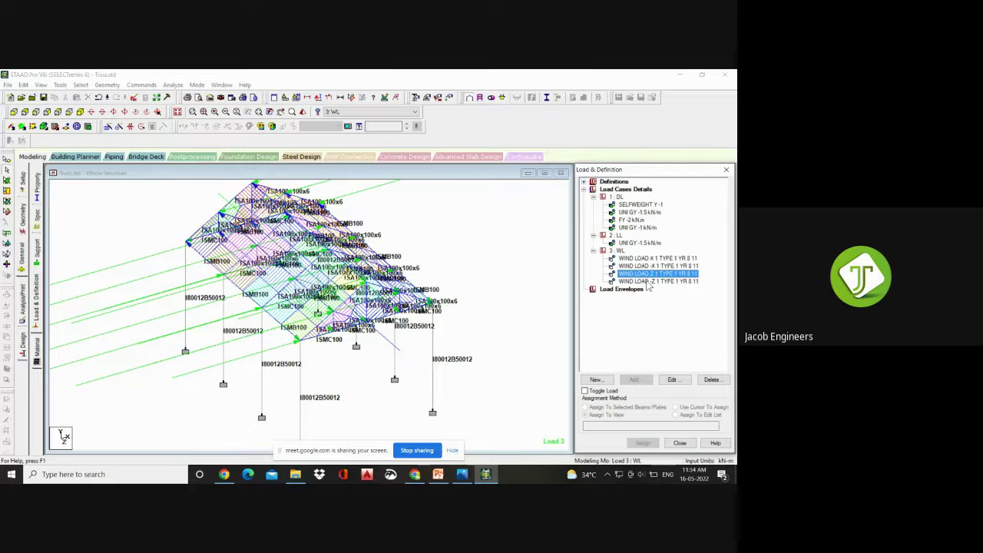
left_click(654, 259)
left_click(659, 273)
double_click(659, 276)
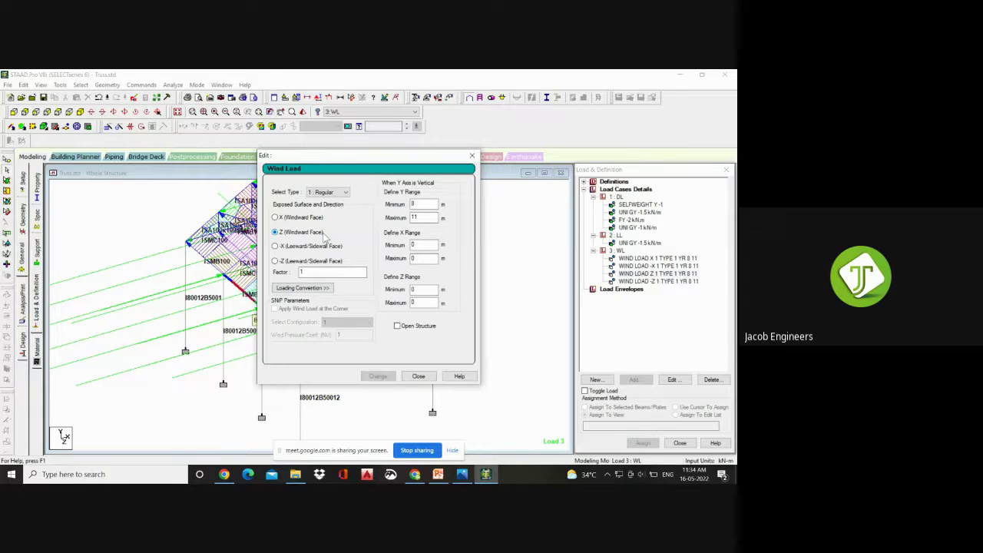
left_click(404, 326)
left_click(376, 376)
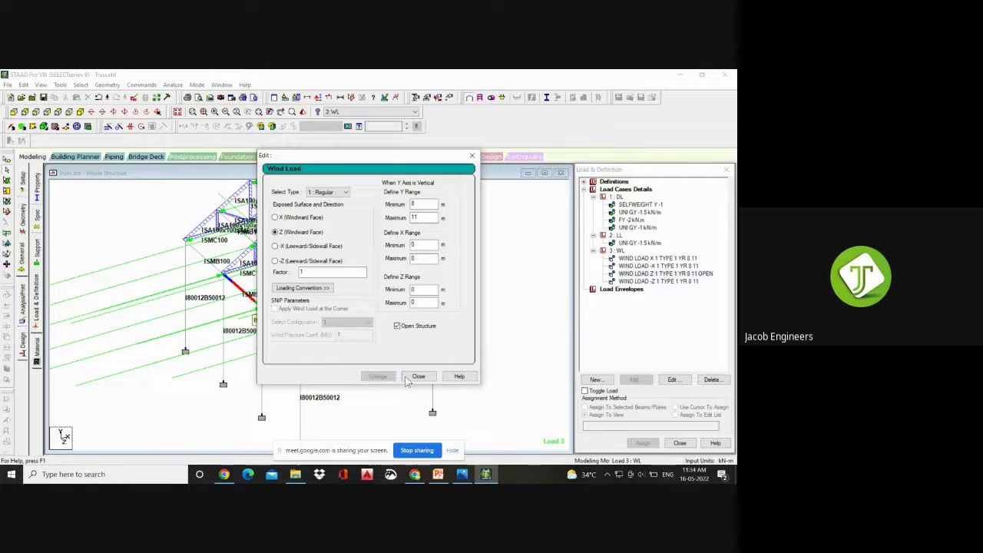
left_click(415, 377)
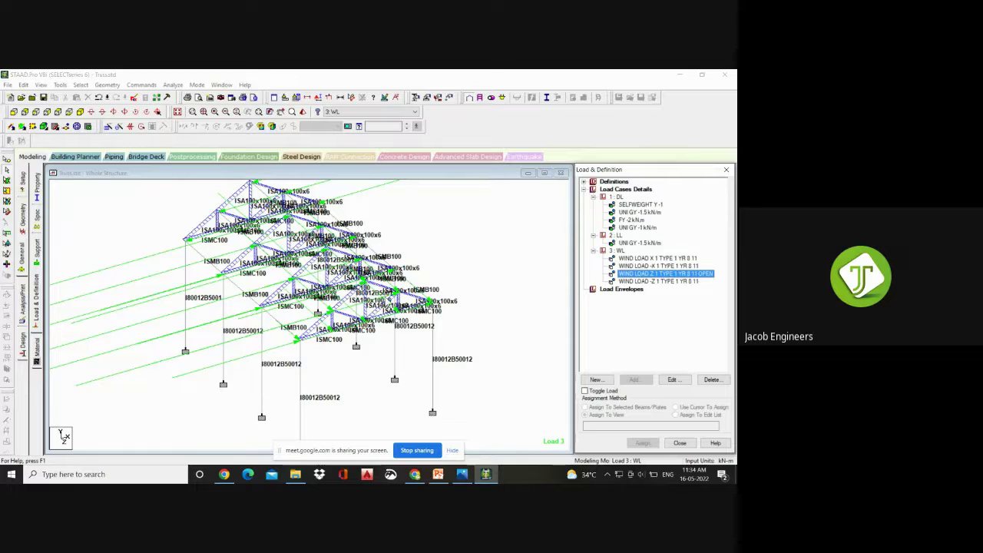
- Edit the -Z leeward wind load of the WL case to use the open structure option as well
left_click(662, 282)
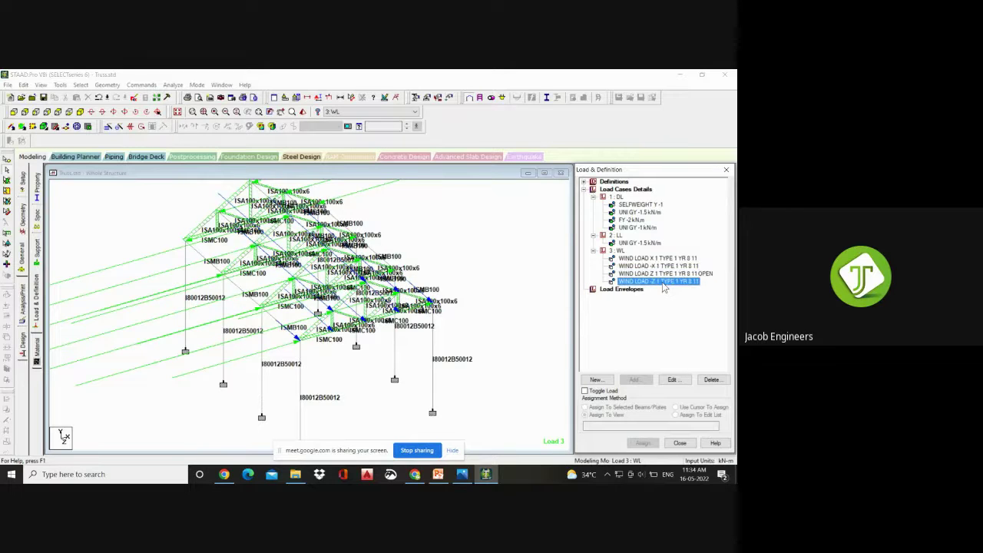
double_click(662, 282)
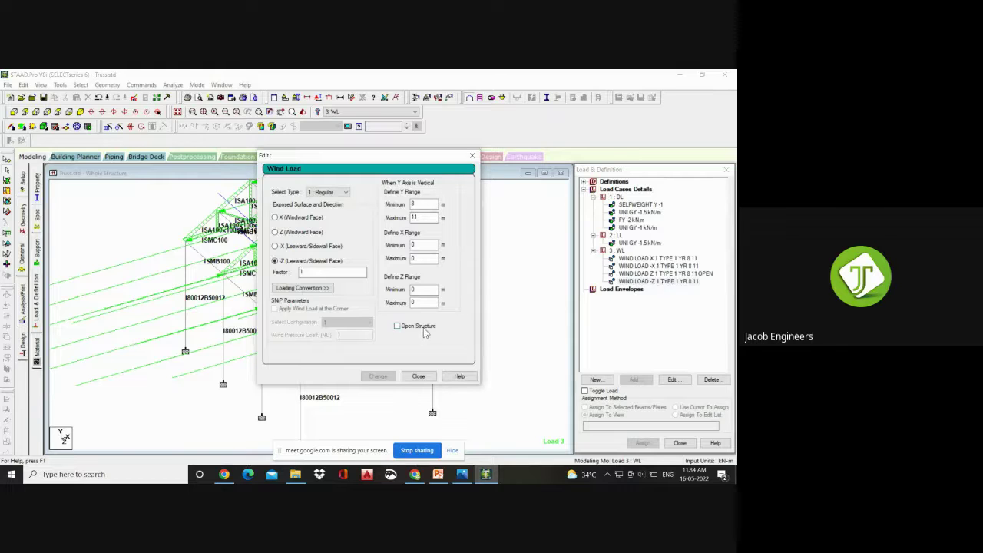
left_click(421, 326)
left_click(378, 377)
left_click(416, 376)
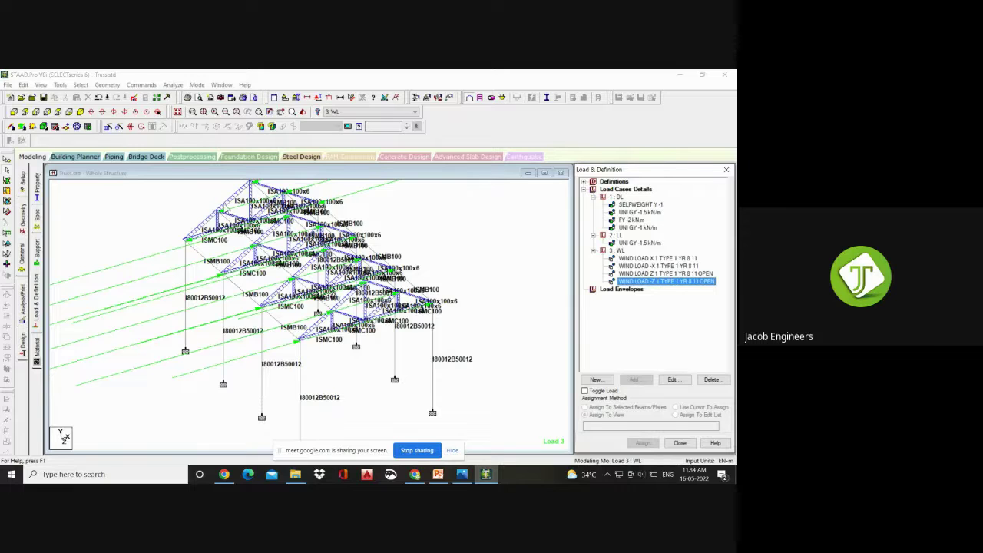
- Compare how the X, -X, Z and -Z wind loads of the WL case act on the structure
left_click(637, 259)
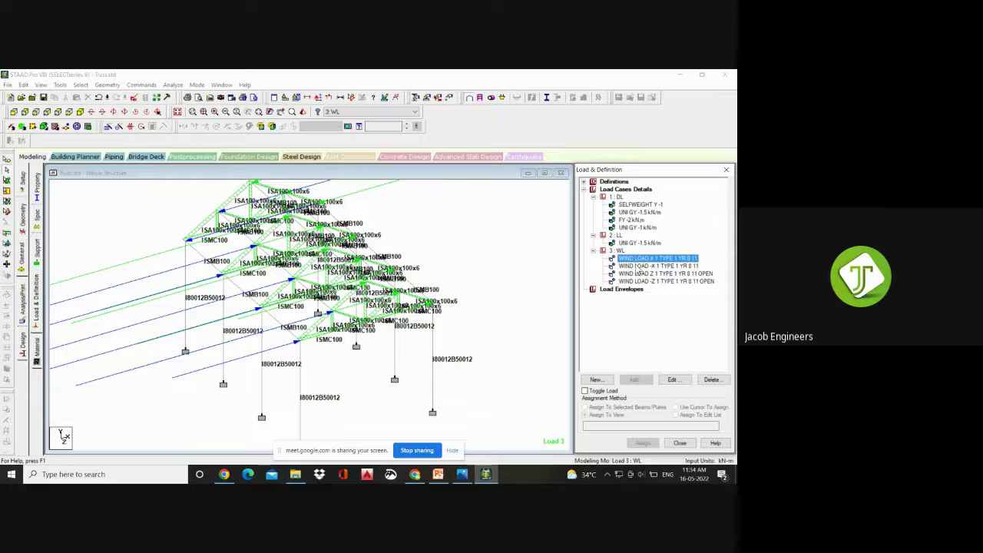
left_click(637, 267)
left_click(639, 274)
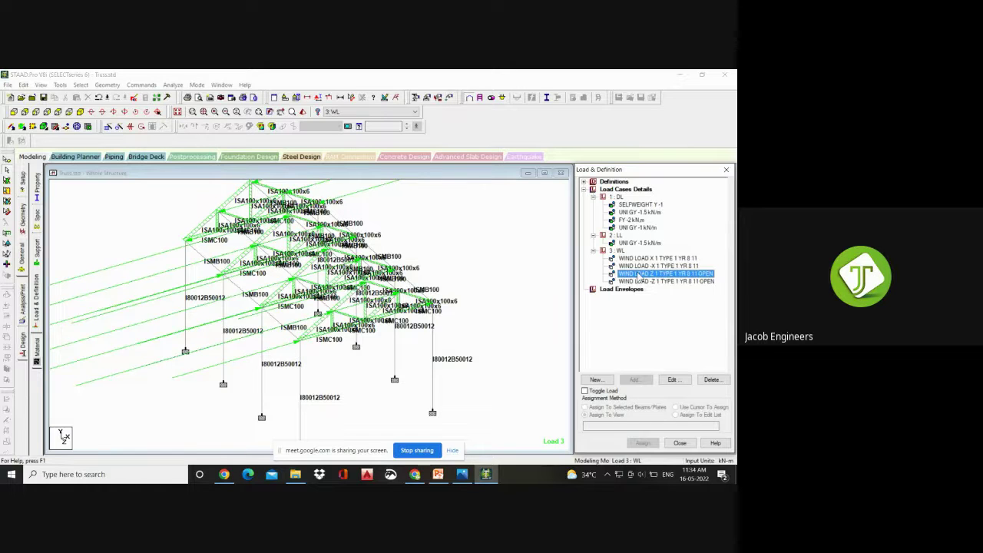
left_click(639, 282)
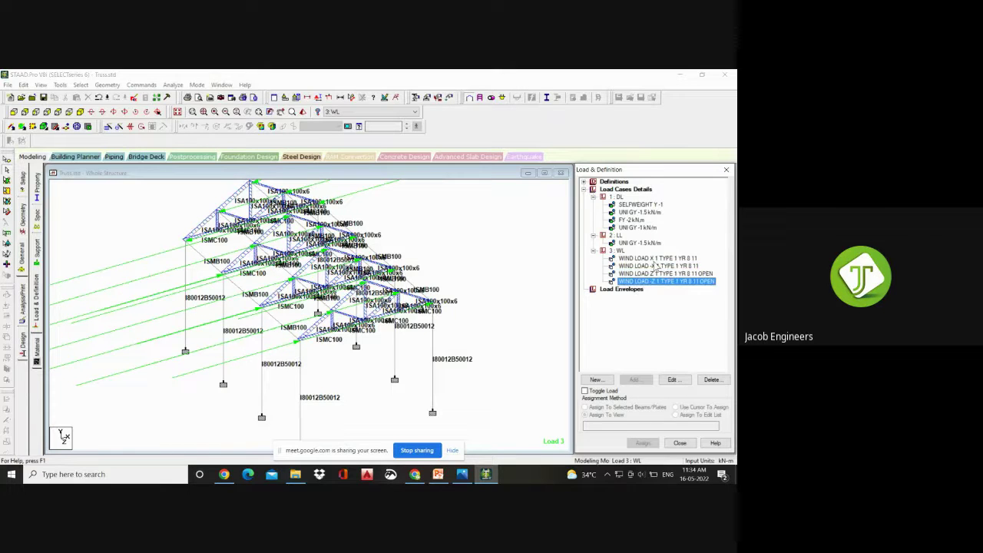
- Set the factor of the -X leeward wind load to -1
double_click(655, 266)
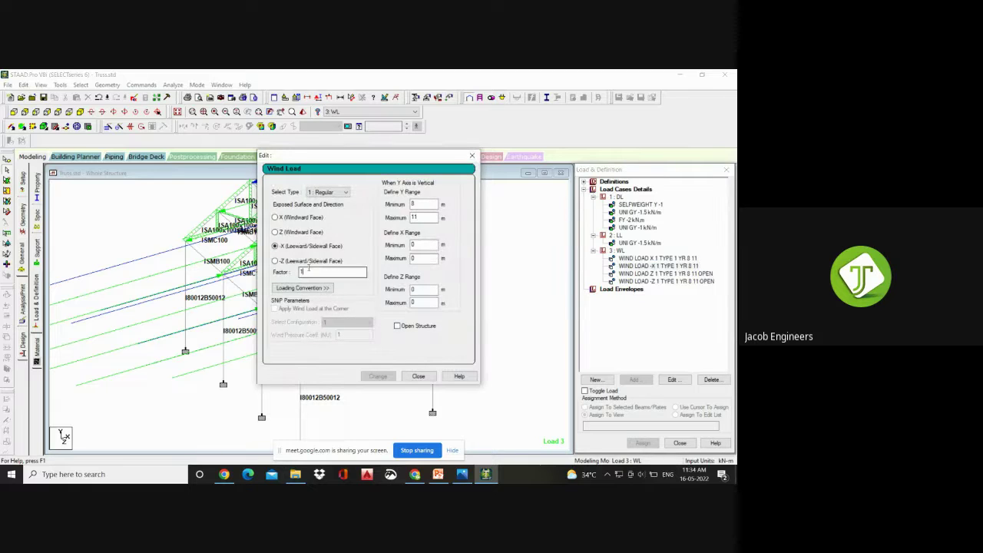
double_click(299, 273)
type("1")
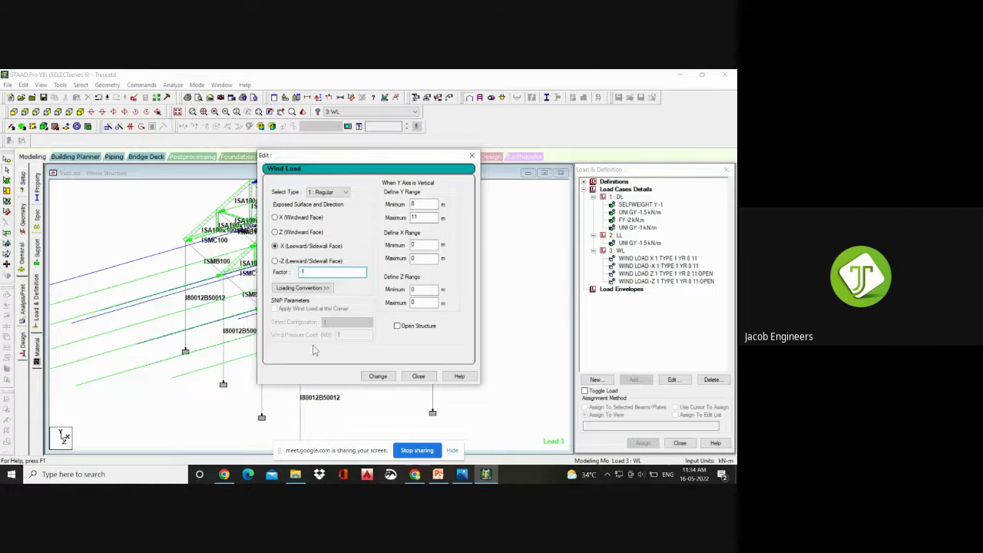
left_click(377, 377)
left_click(417, 376)
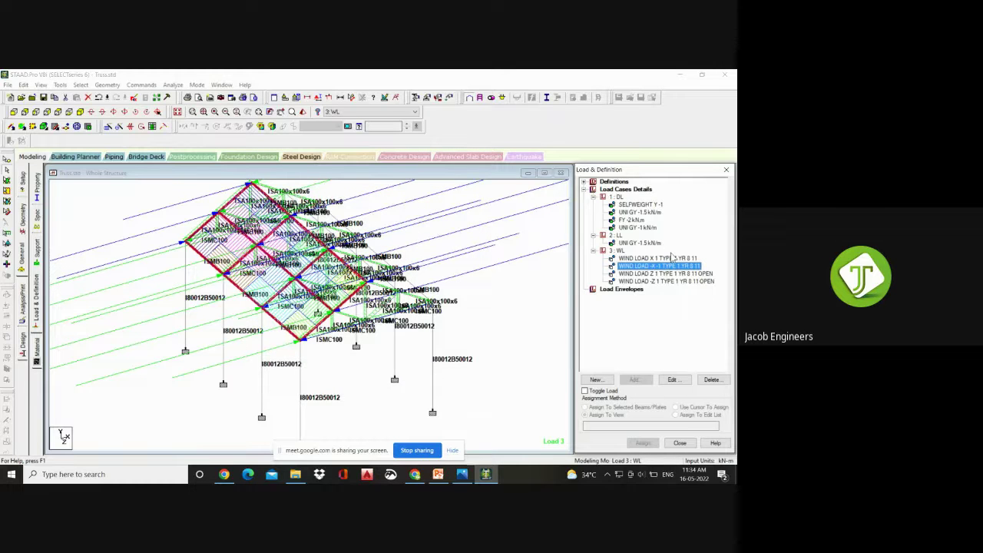
- Change the factor of the -X leeward wind load back to 1, keeping the structure in sight
double_click(671, 268)
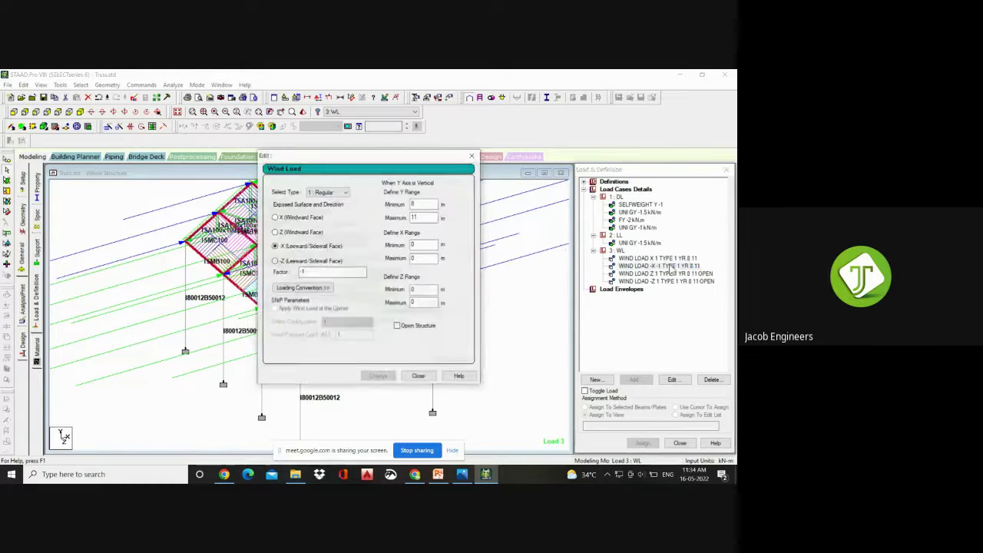
left_click(304, 275)
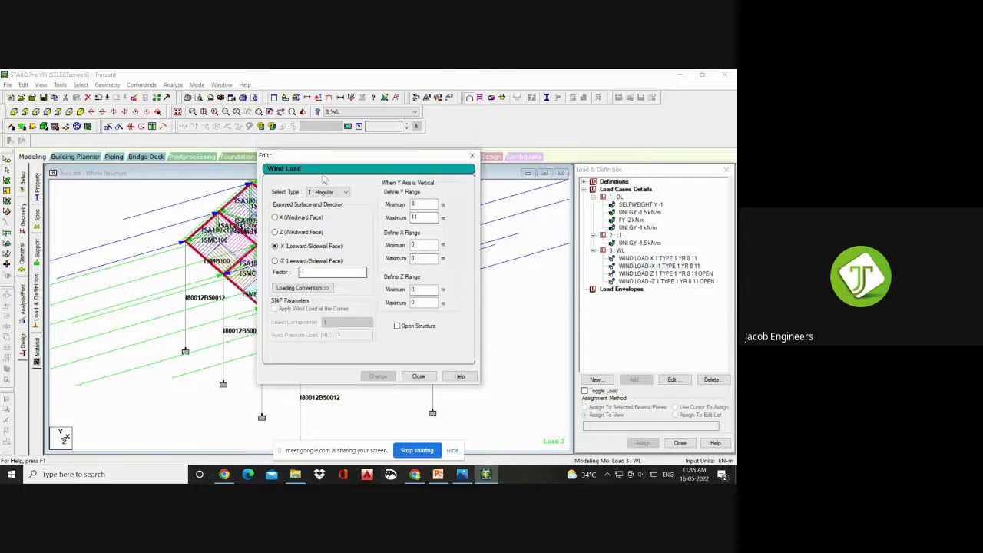
left_click_drag(333, 155, 519, 160)
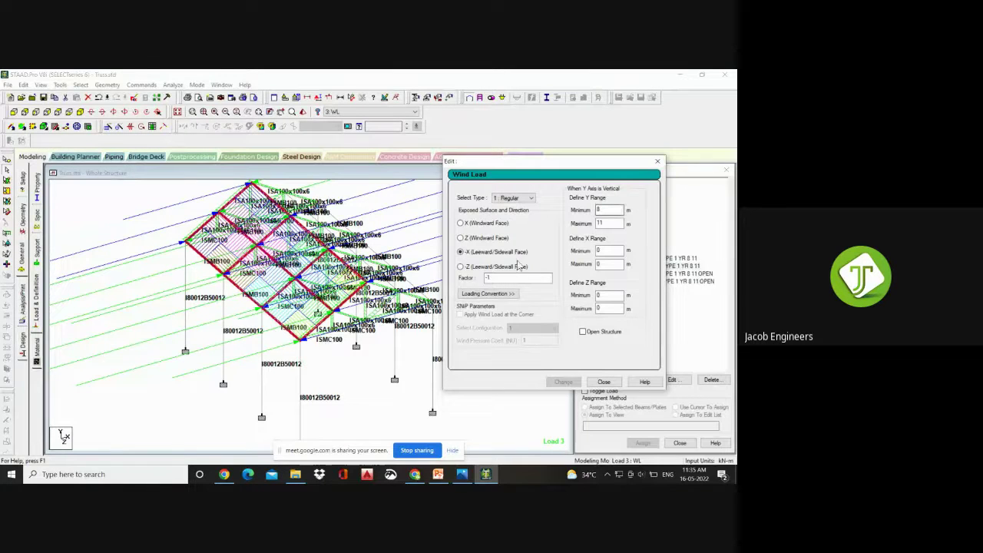
type("1")
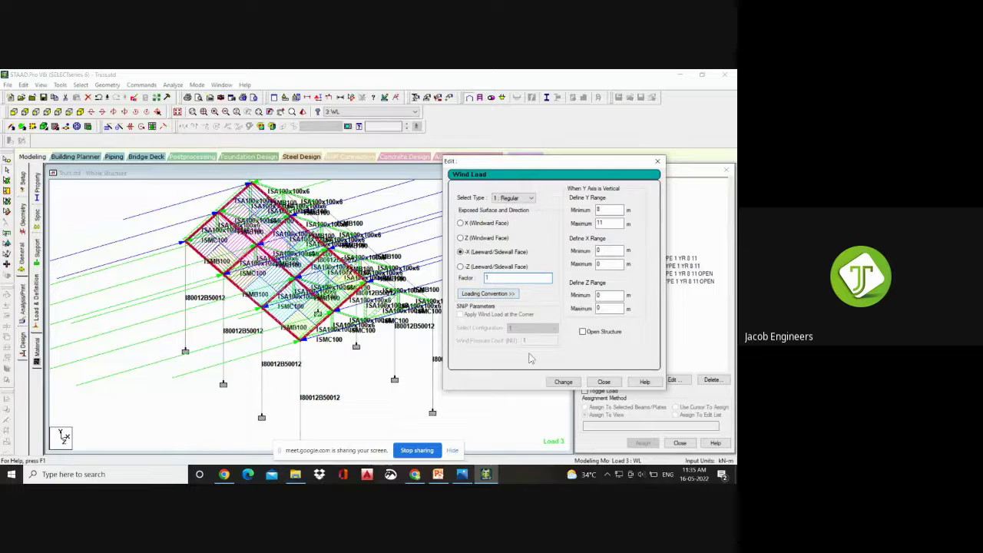
left_click(565, 382)
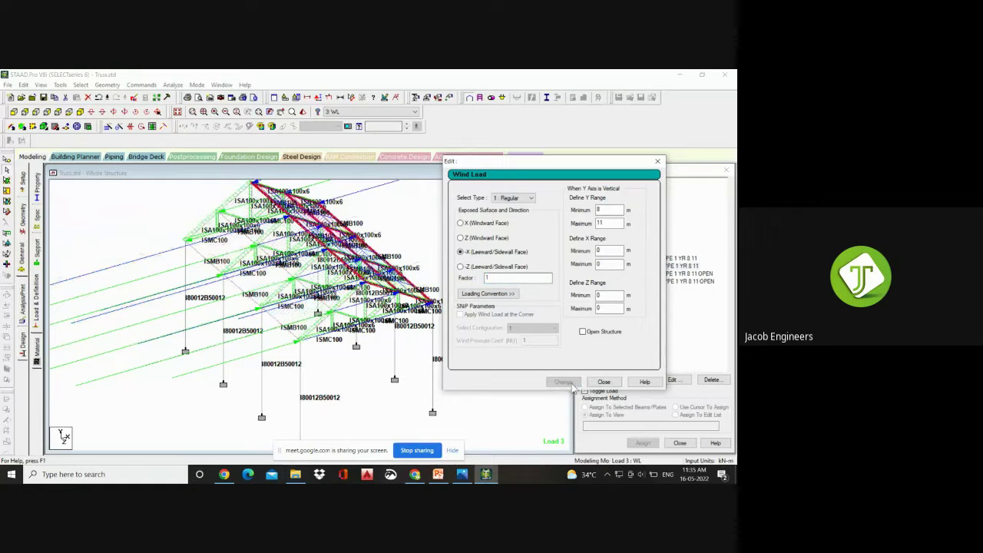
left_click(498, 279)
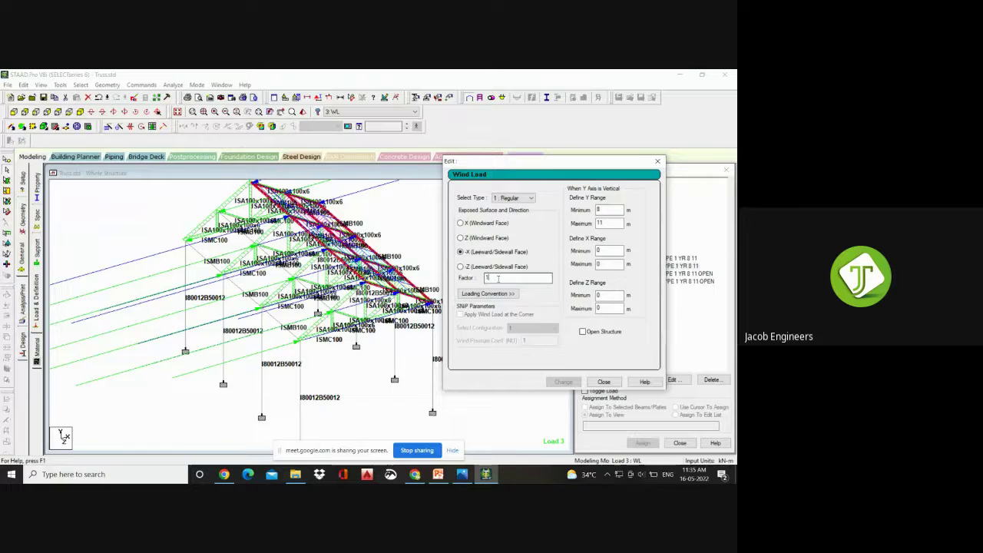
left_click(605, 382)
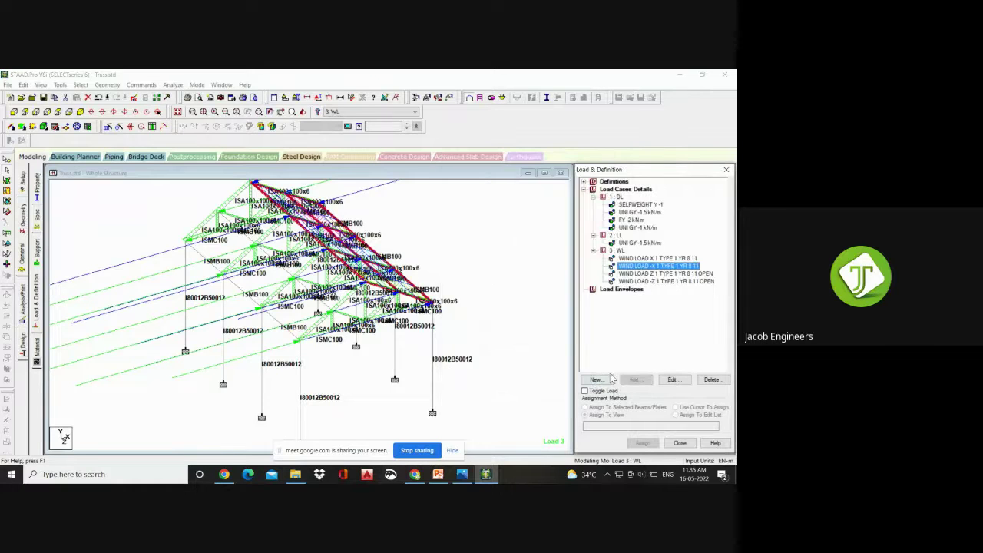
- Check the settings of the Z wind load and examine how the -Z wind load acts on the structure
left_click(651, 275)
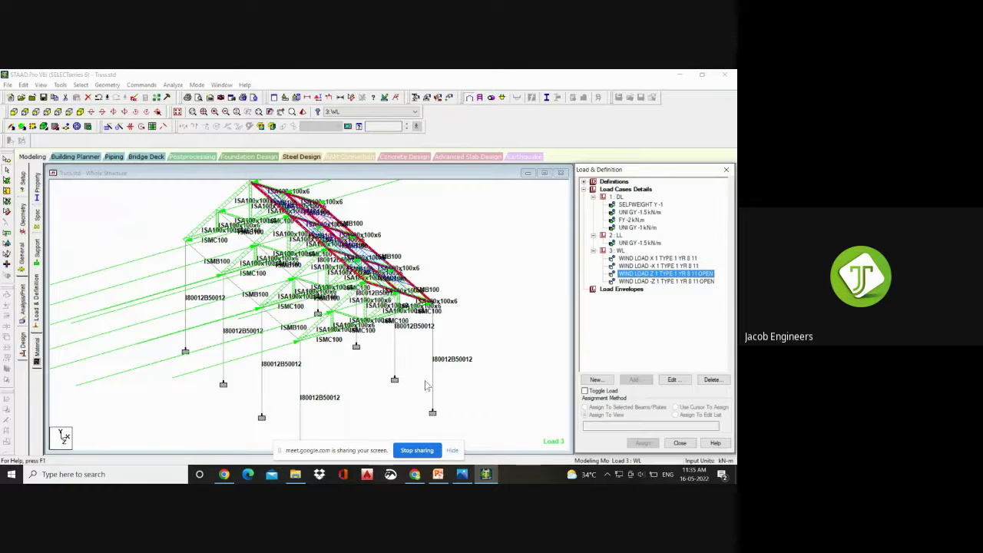
double_click(642, 276)
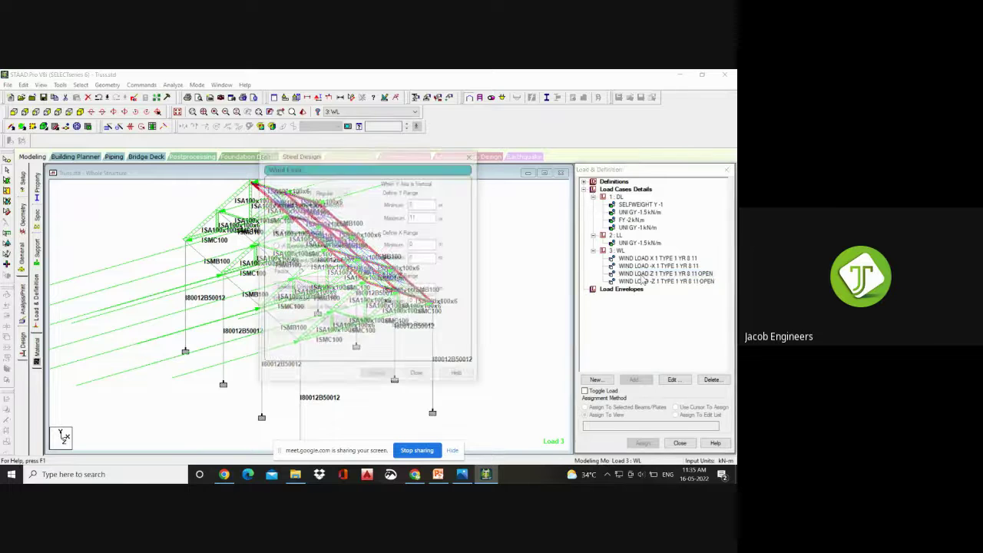
left_click(418, 376)
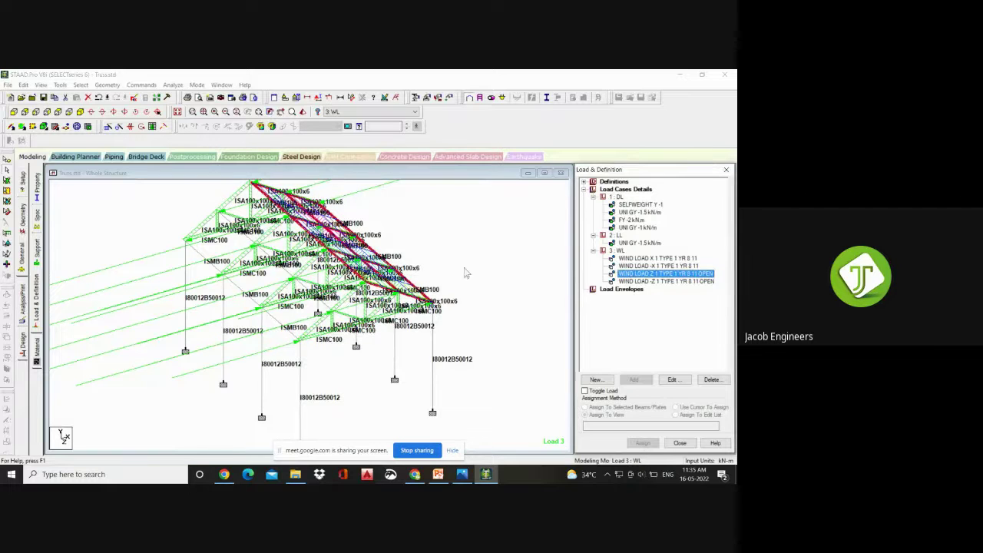
left_click(669, 282)
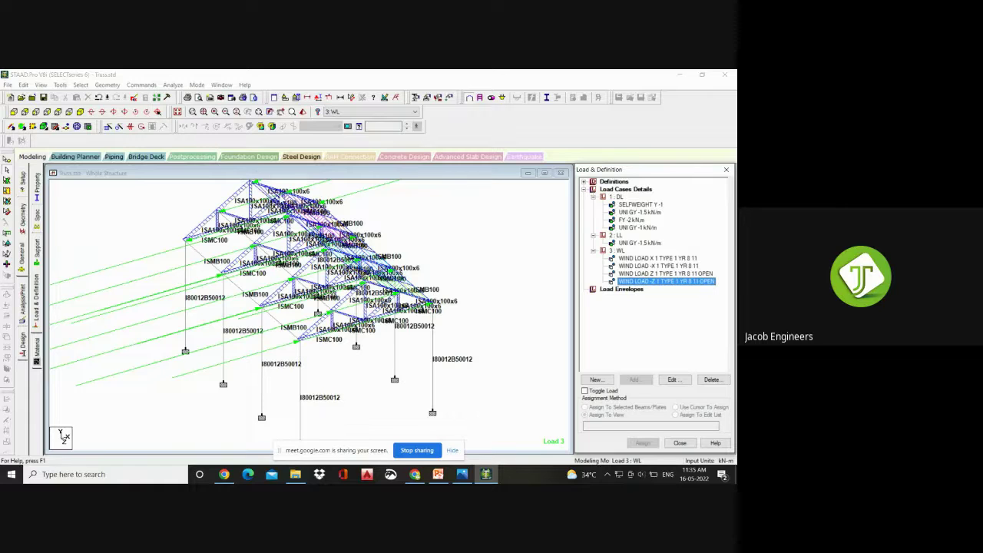
left_click(452, 252)
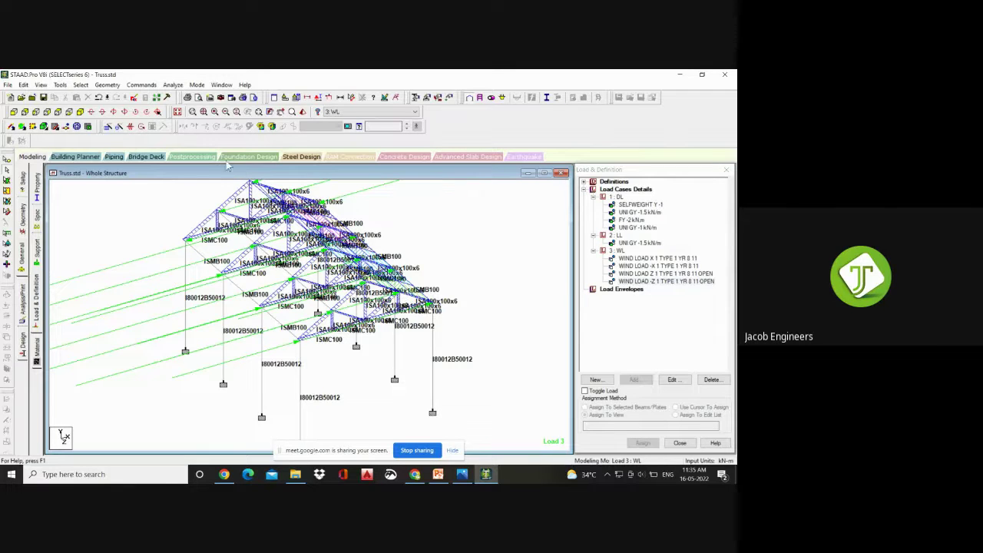
- Add a Perform Analysis command with the No Print option and accept the automatic file save
left_click(148, 87)
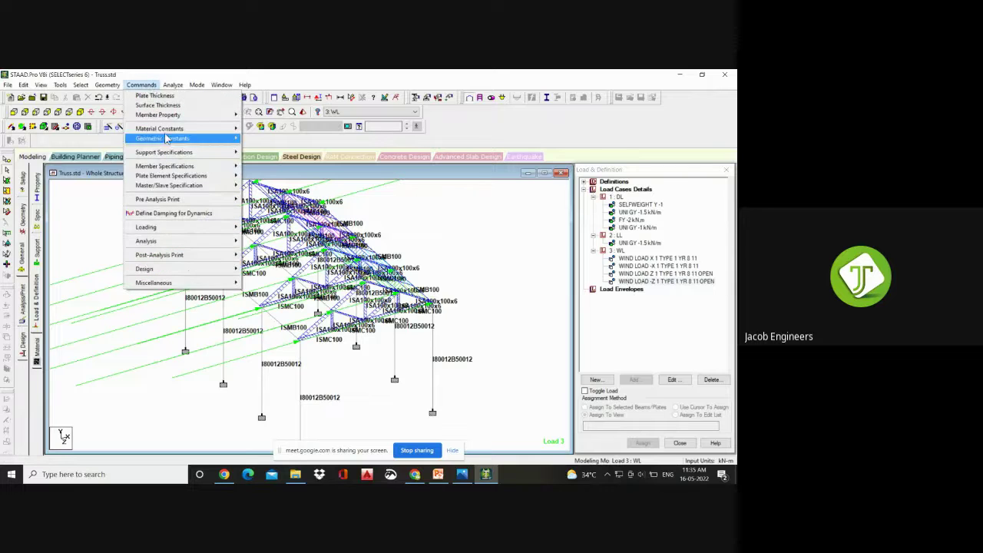
mouse_move(183, 118)
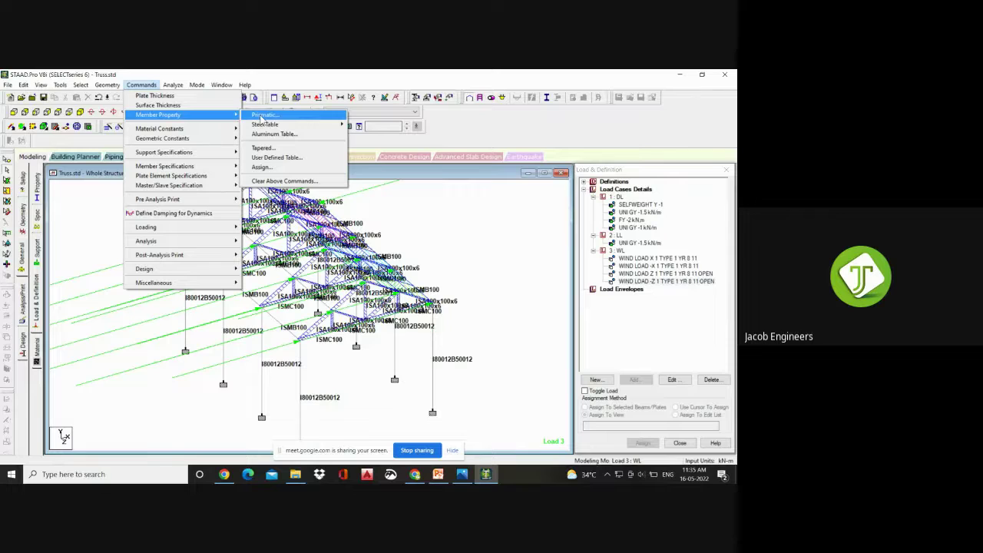
mouse_move(213, 153)
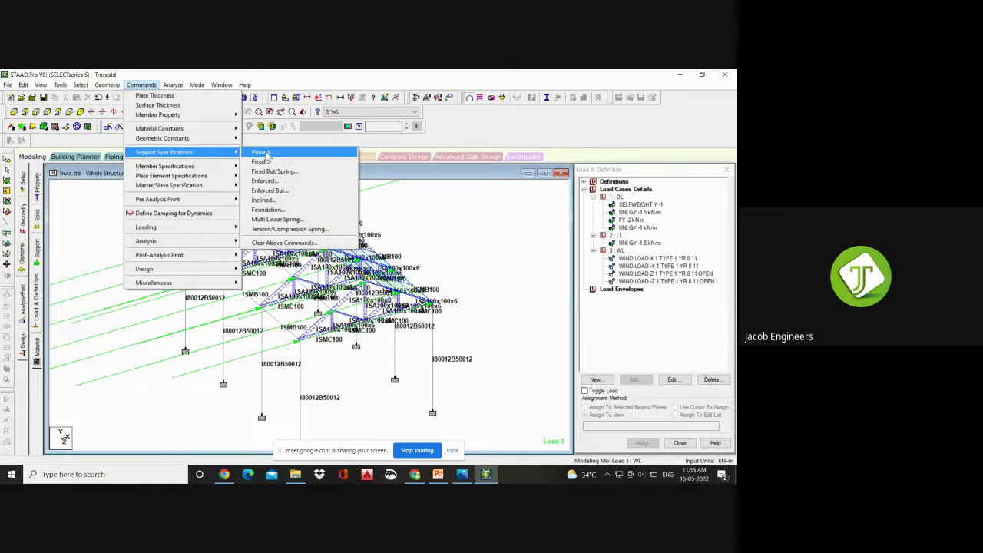
mouse_move(176, 228)
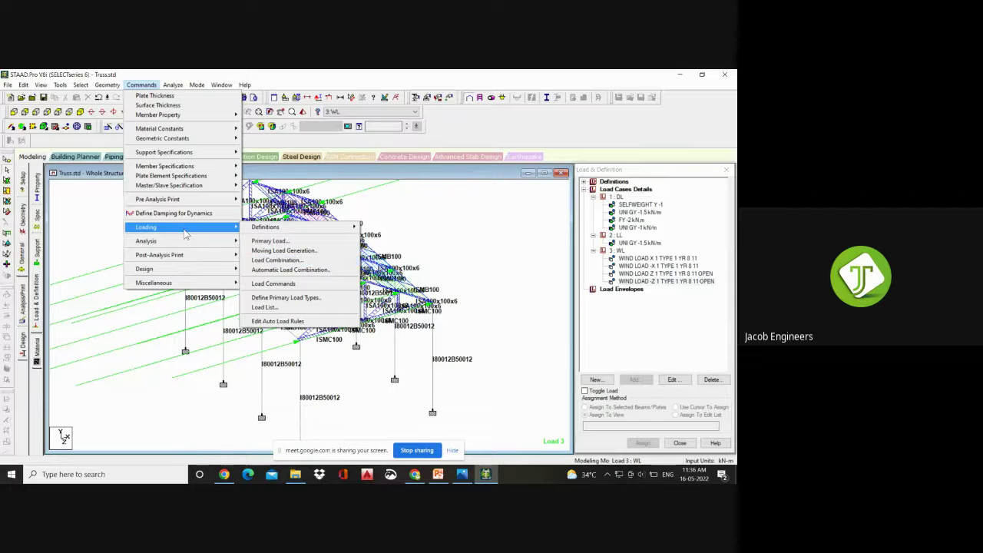
mouse_move(188, 245)
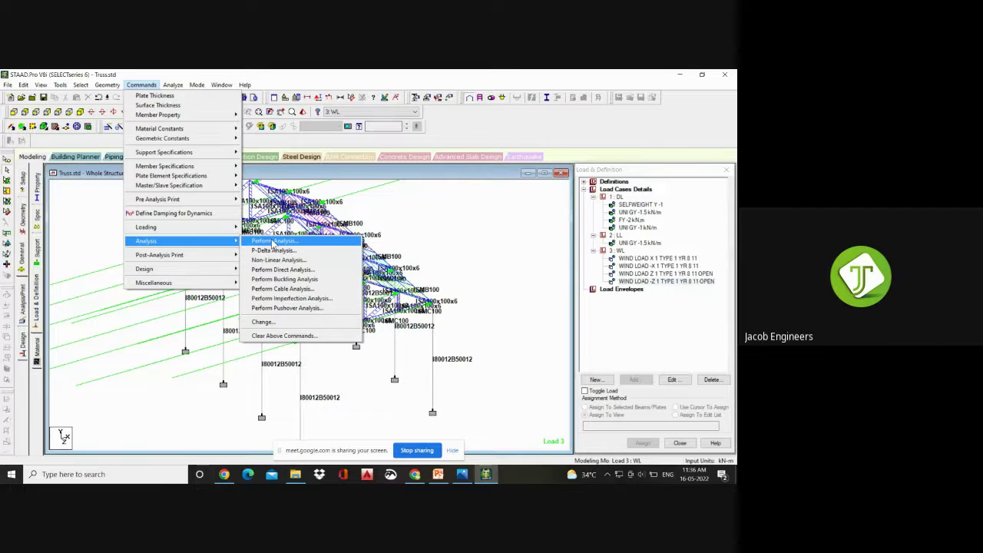
left_click(273, 243)
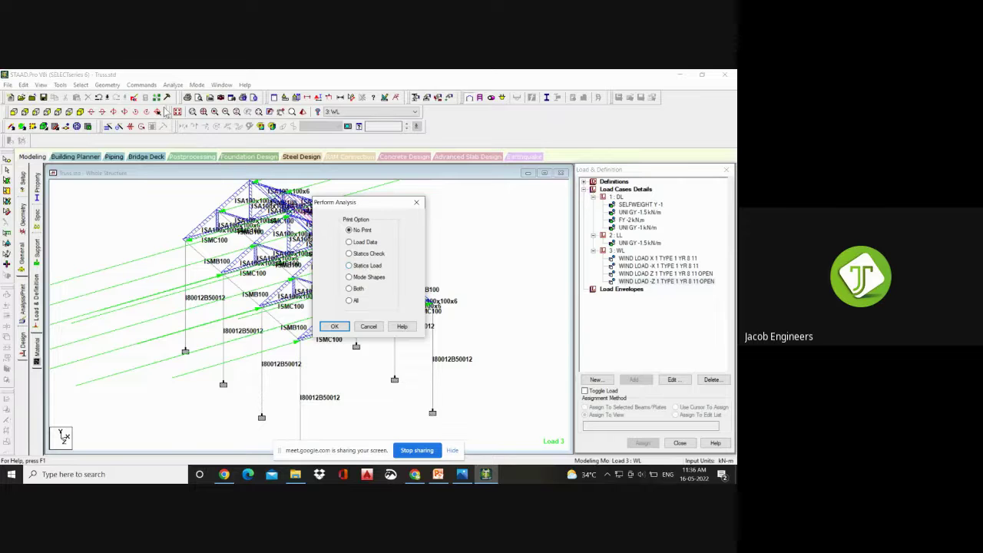
left_click(335, 326)
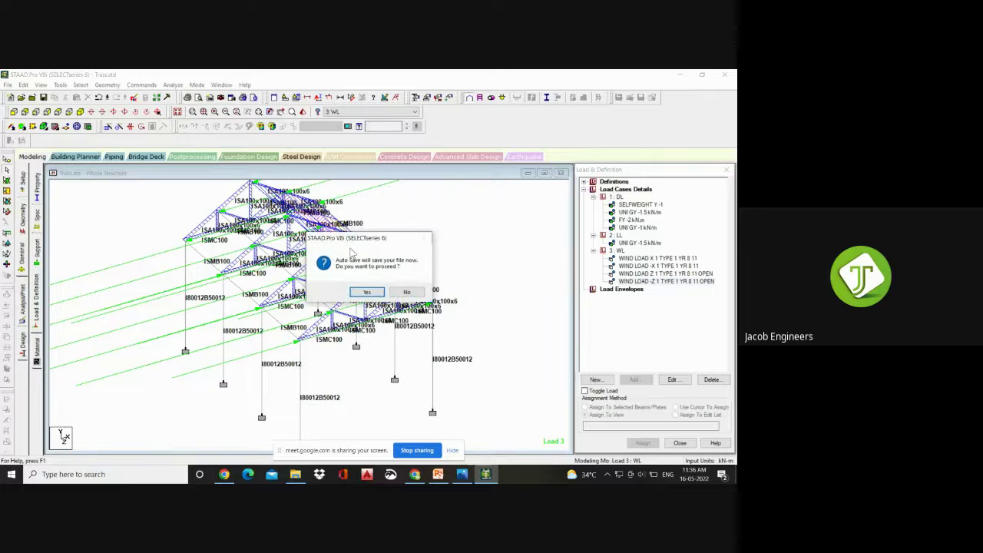
left_click(355, 294)
left_click(310, 285)
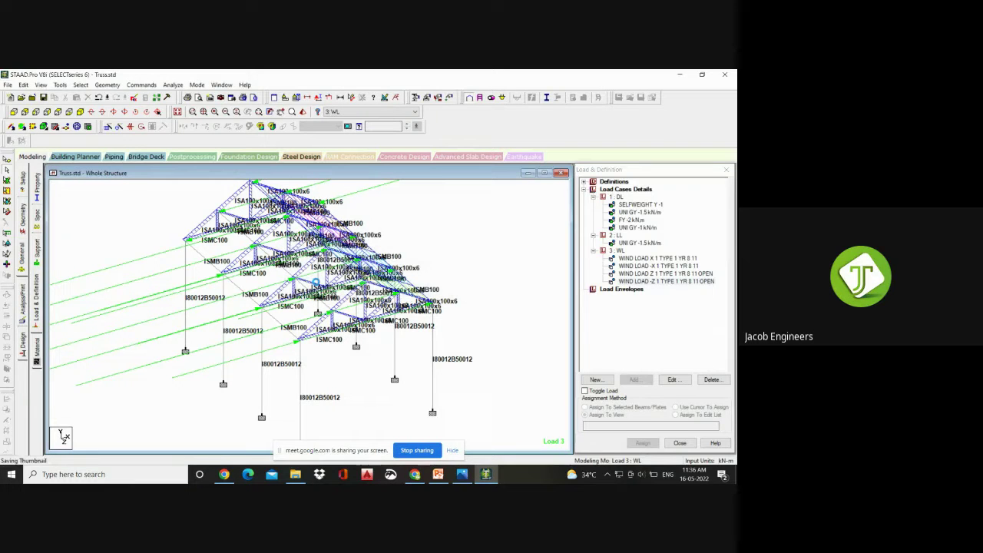
- Run the analysis of the truss model and finish by staying in modeling mode
left_click(173, 86)
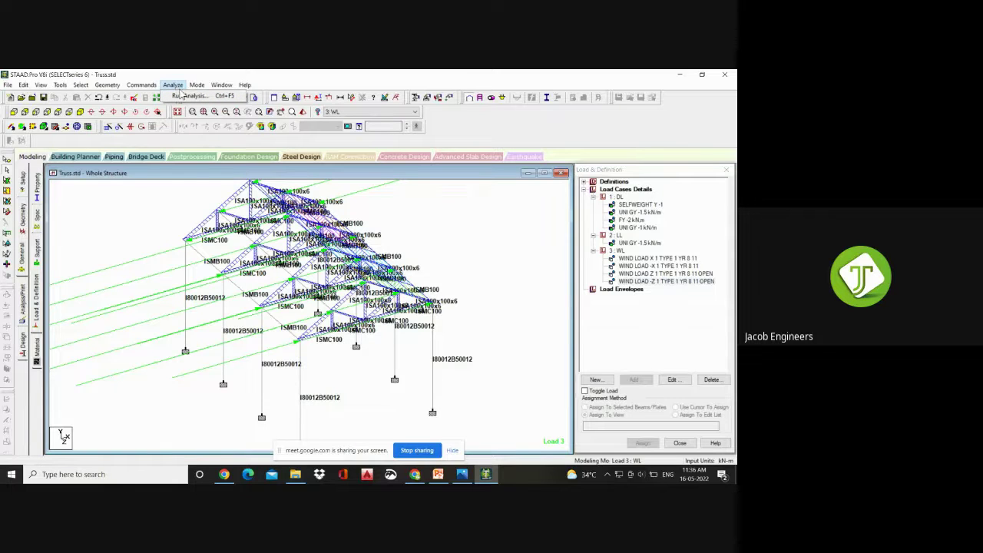
left_click(181, 95)
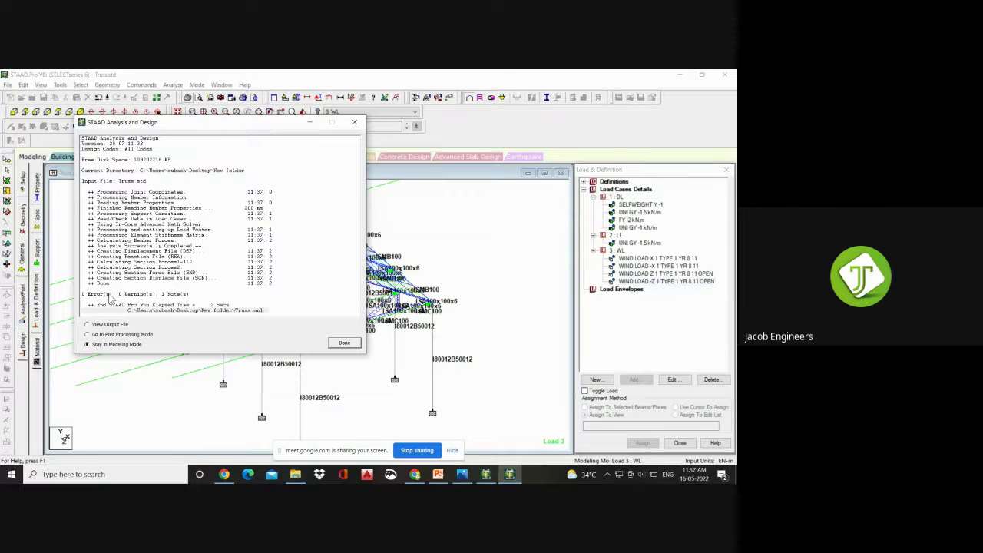
left_click(345, 343)
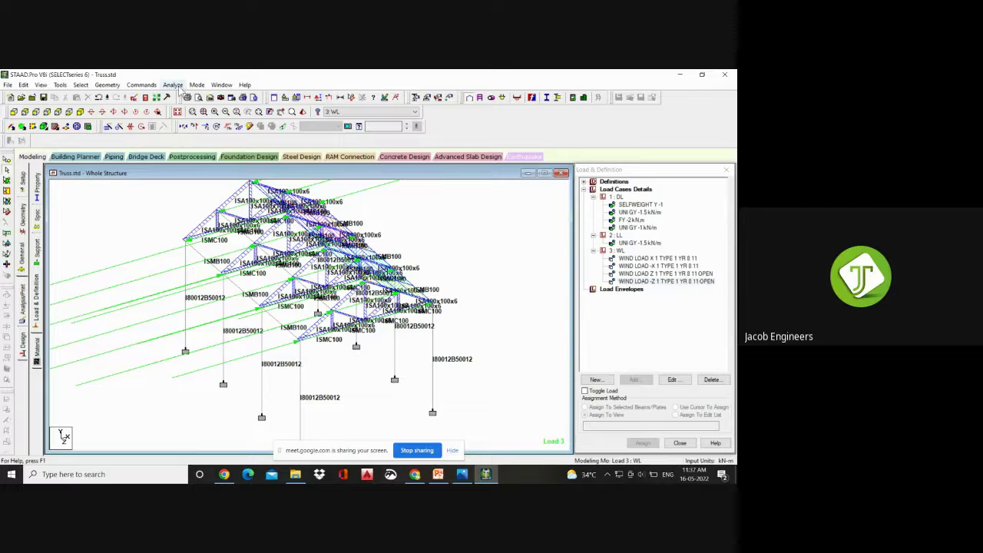
- Start a new load combination with load number 4 and name it 1.5dl+1.5ll
left_click(142, 86)
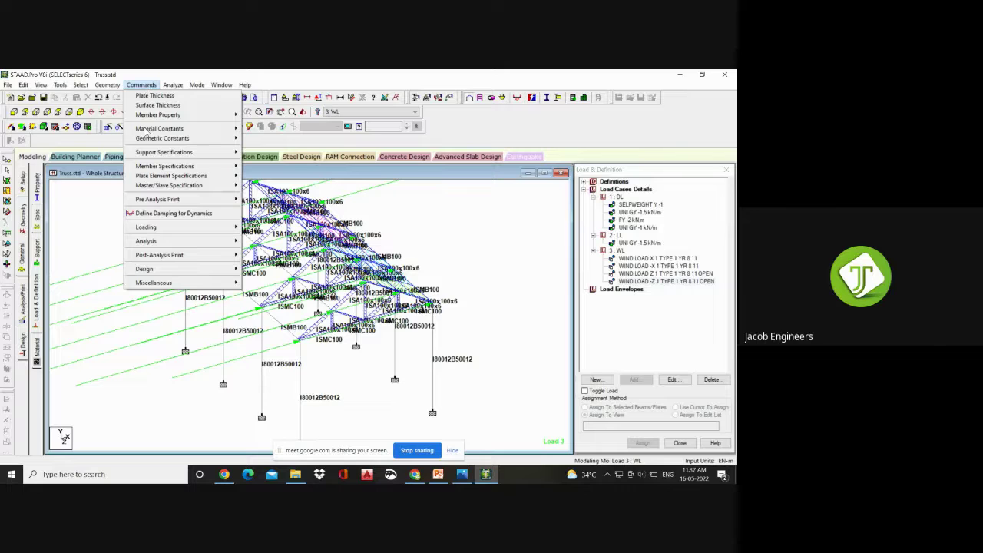
mouse_move(168, 232)
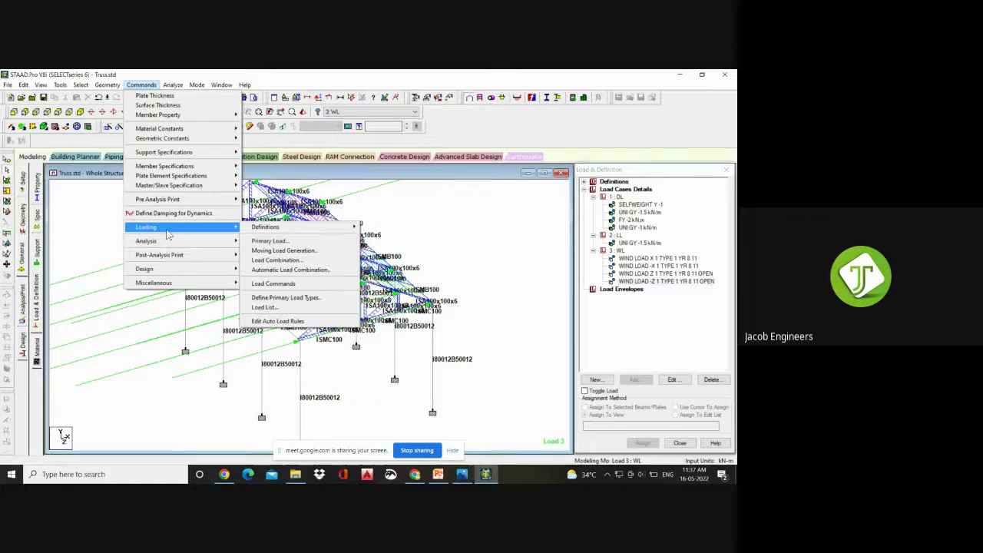
left_click(299, 260)
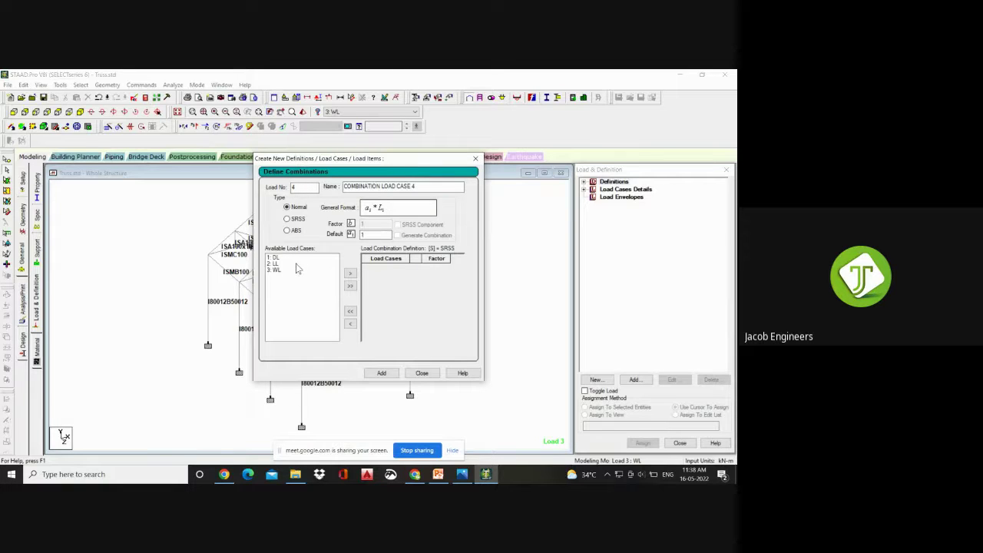
left_click(420, 186)
left_click_drag(416, 186, 343, 186)
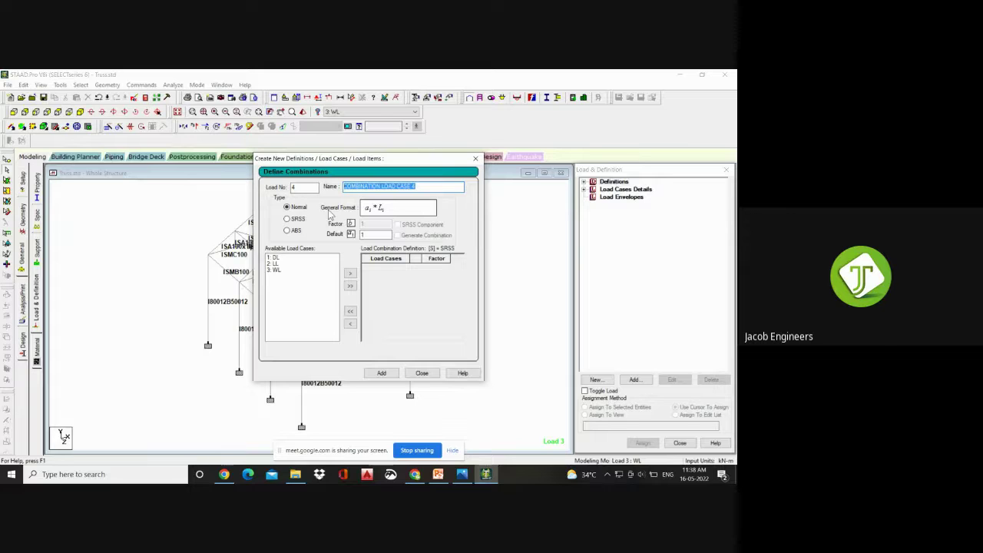
type("1.5")
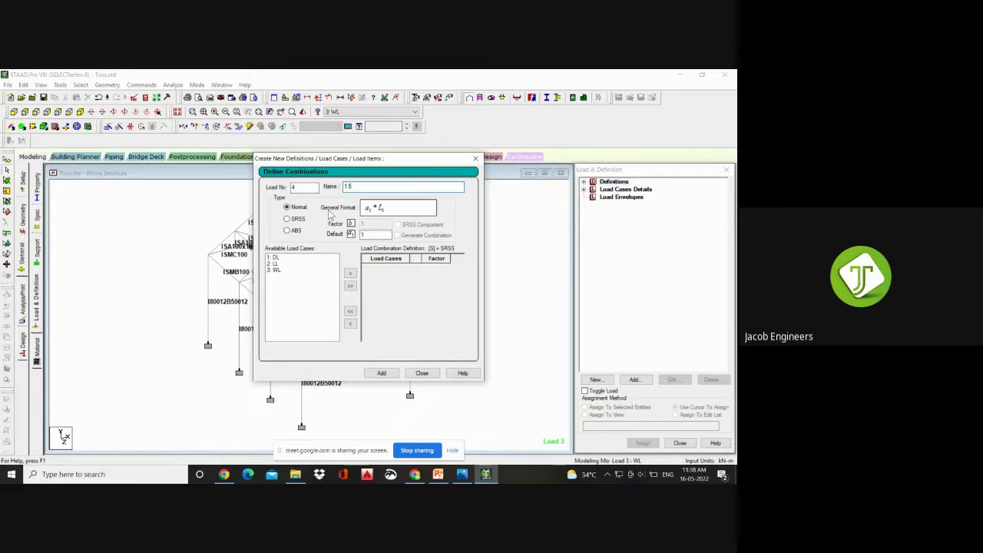
type("dl+1.5ll")
- Include the DL and LL load cases in the definition of combination 4
left_click(278, 259)
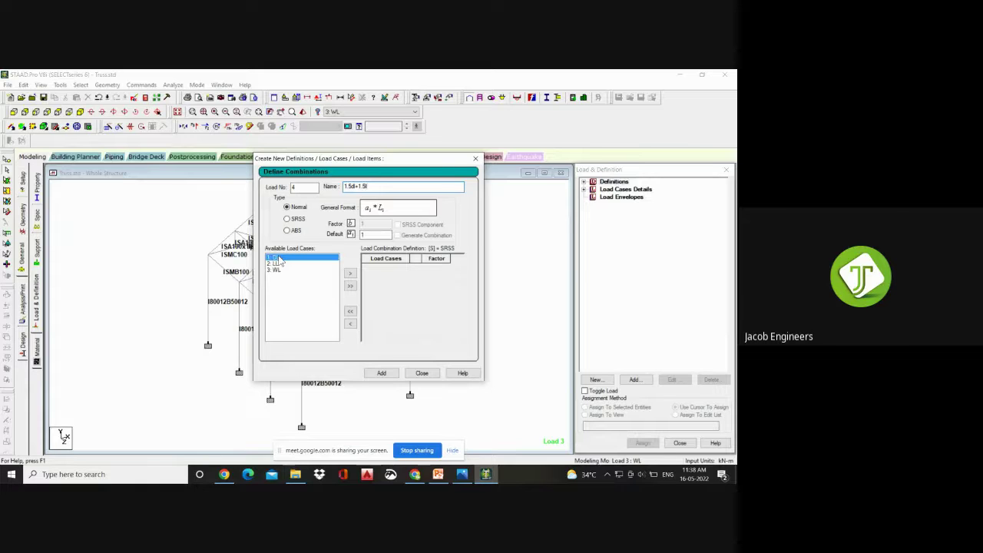
left_click(349, 273)
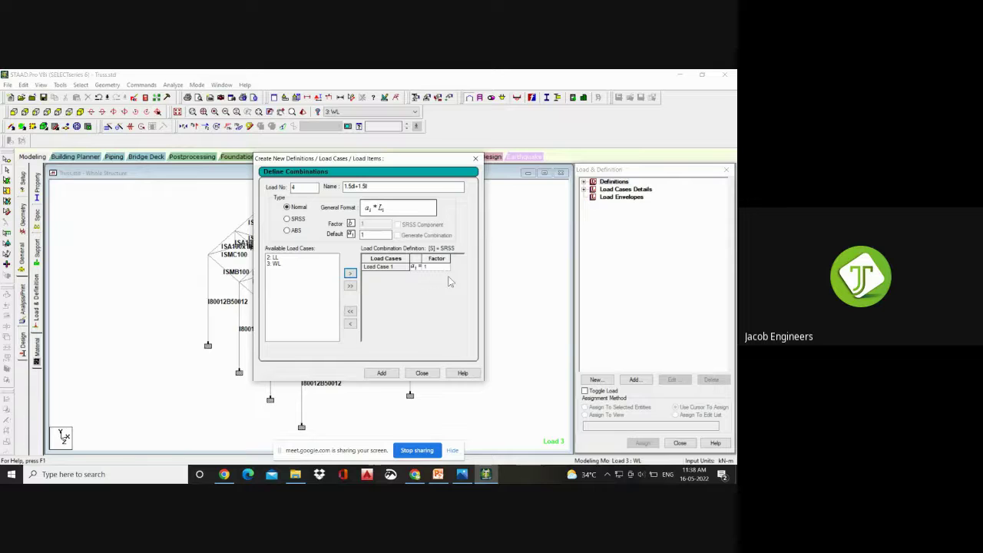
left_click(280, 257)
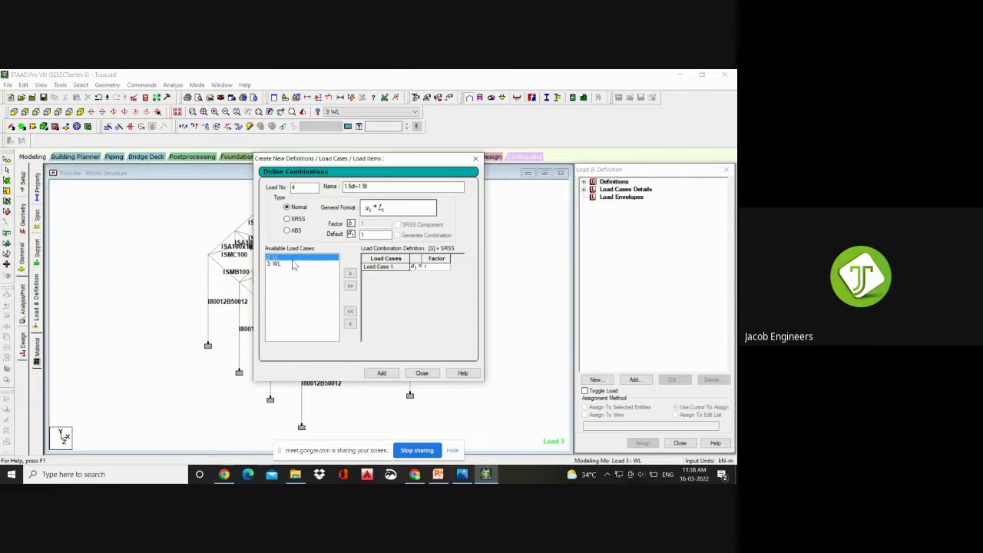
left_click(350, 274)
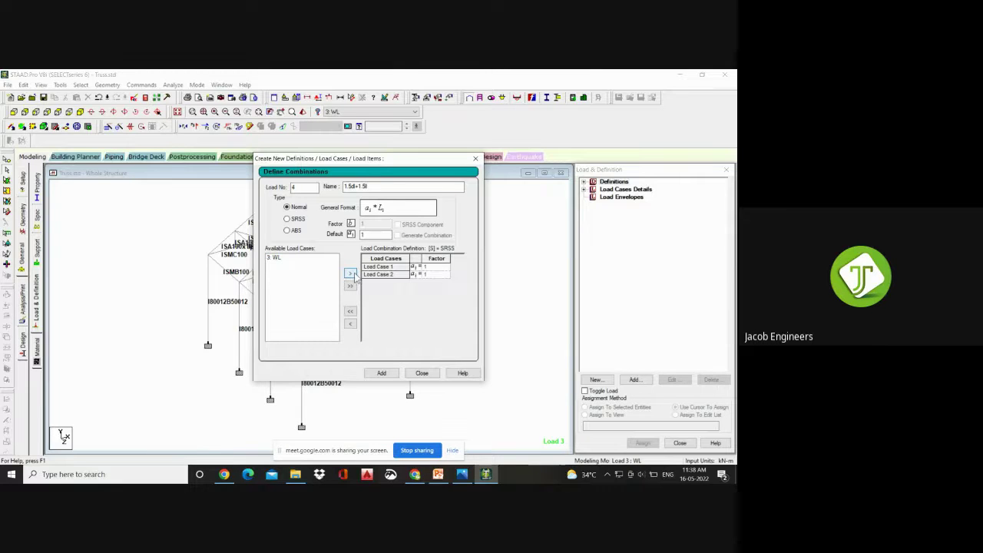
- Set the factors of load cases 1 and 2 to 1.5 and add the combination, accepting deletion of the existing result files
left_click(444, 267)
left_click(444, 267)
type("0.5")
left_click(442, 275)
type(".5")
left_click(382, 373)
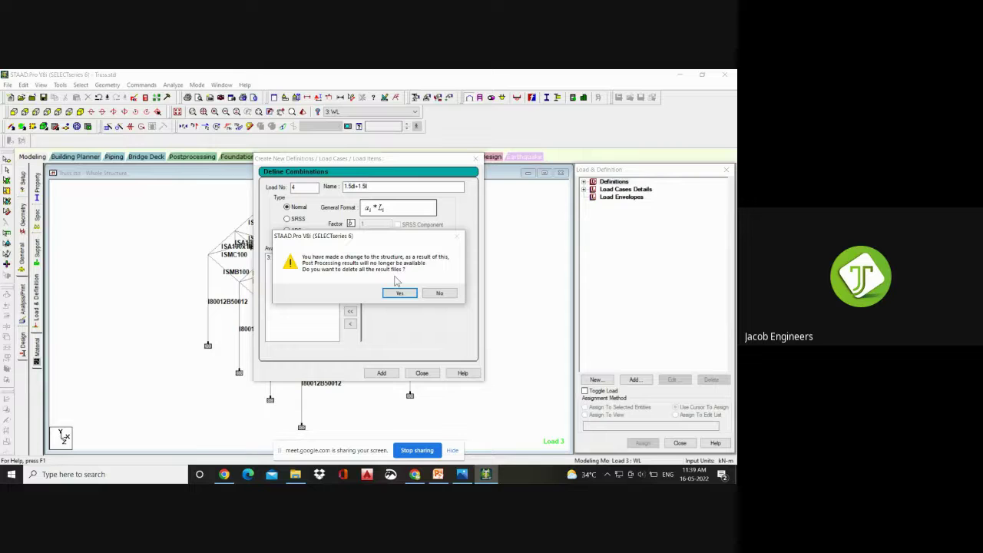
left_click(400, 293)
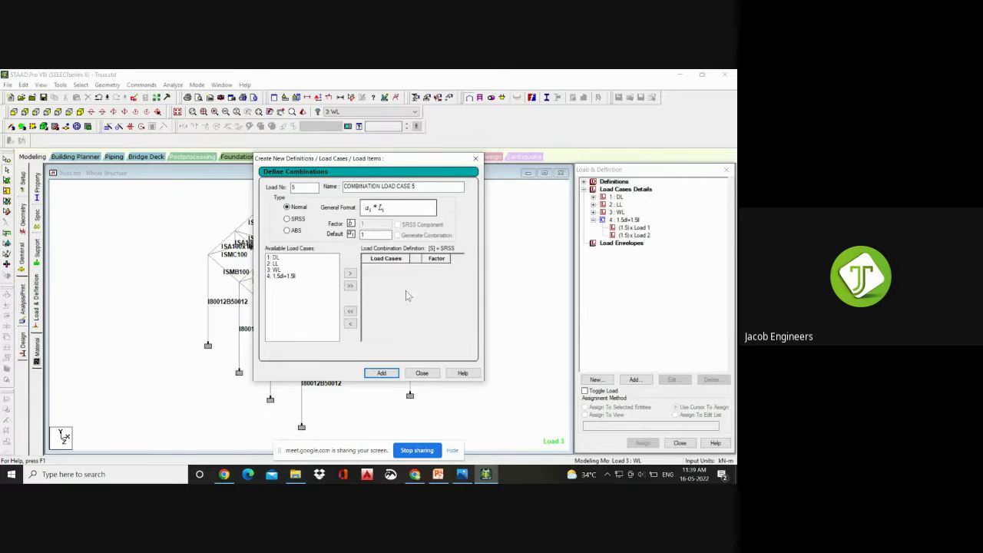
- Name load combination 5 as 1.5dl+1.5ll+1.2Wl
left_click(350, 189)
left_click_drag(419, 186, 338, 200)
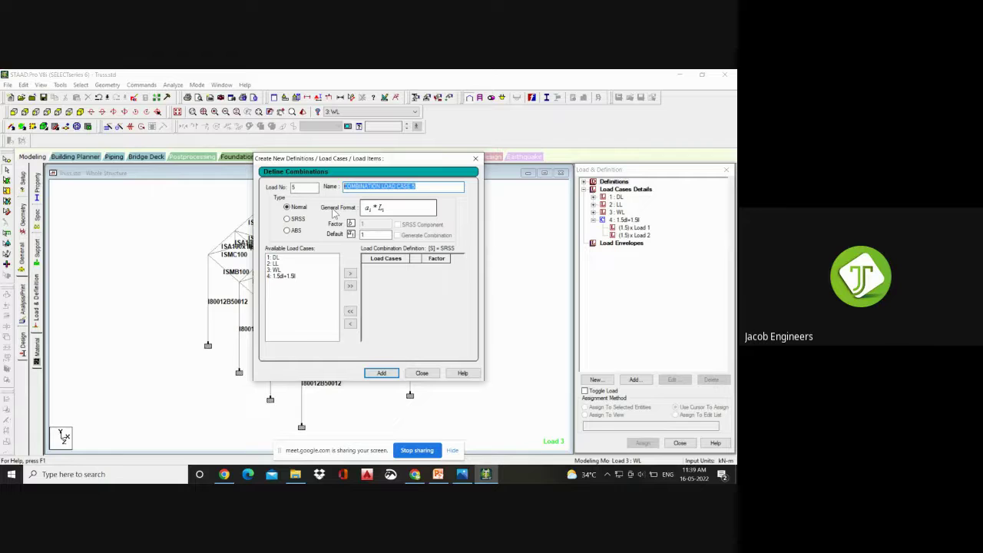
type("1.5dl+")
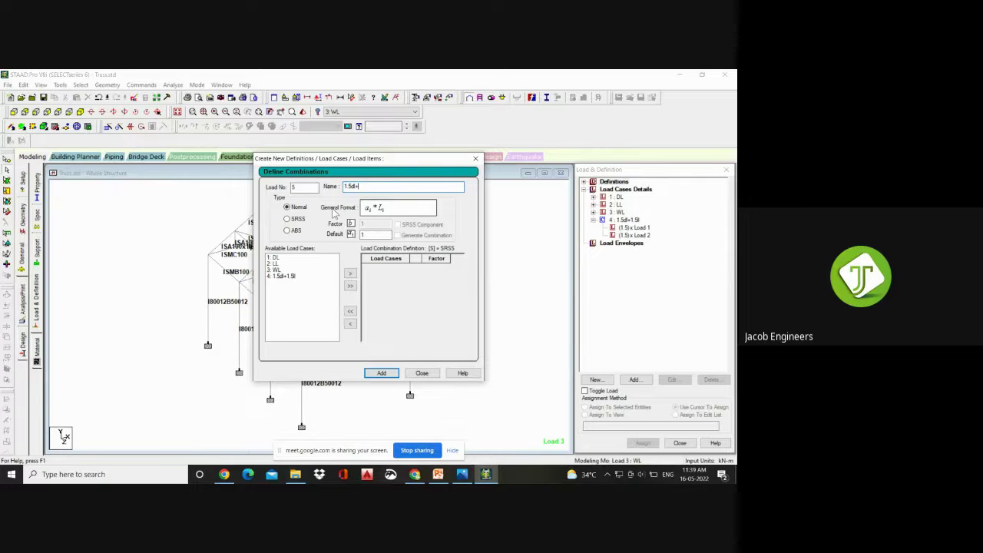
type("1.5ll")
key("Return")
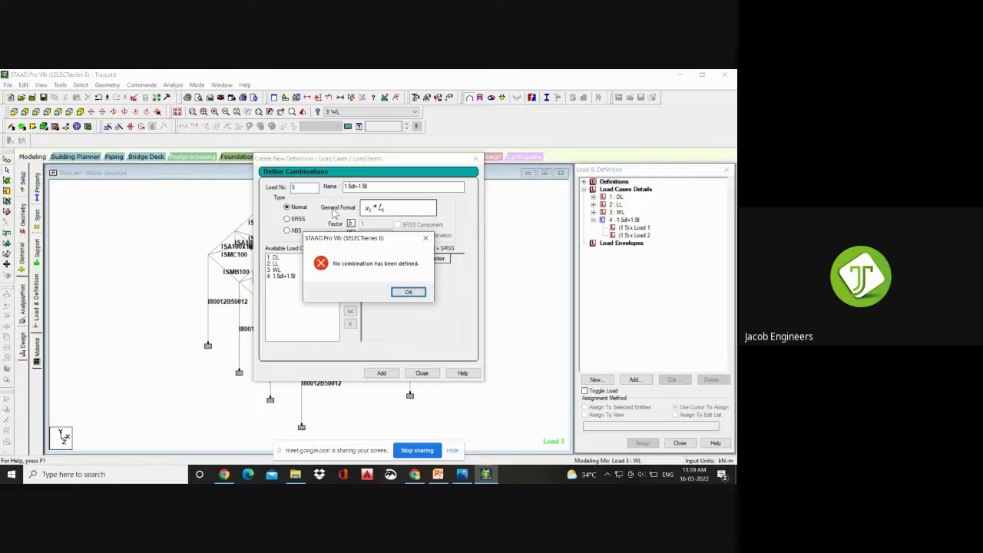
left_click(399, 294)
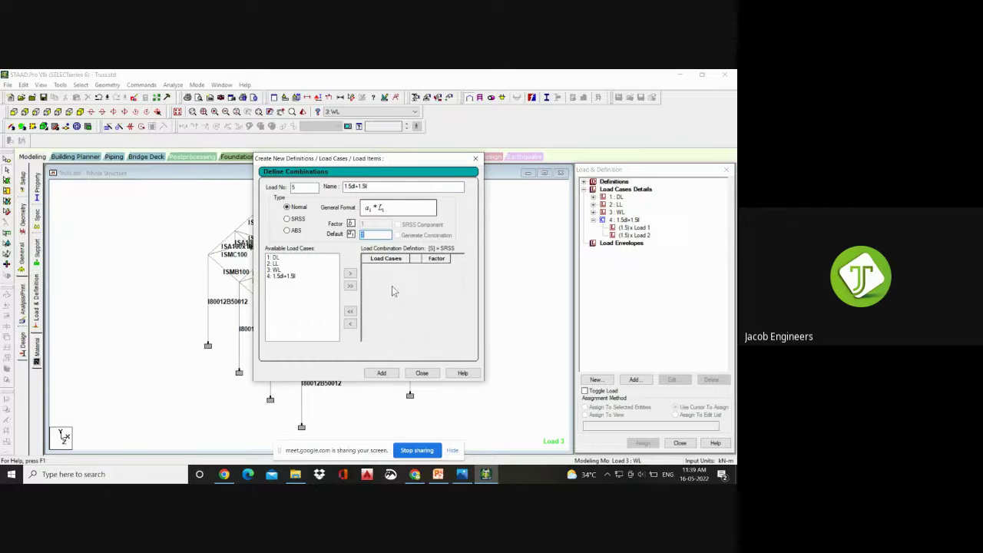
left_click(374, 187)
type("+1.2Wl")
- Include the DL, LL and WL load cases in the definition of combination 5
left_click(288, 260)
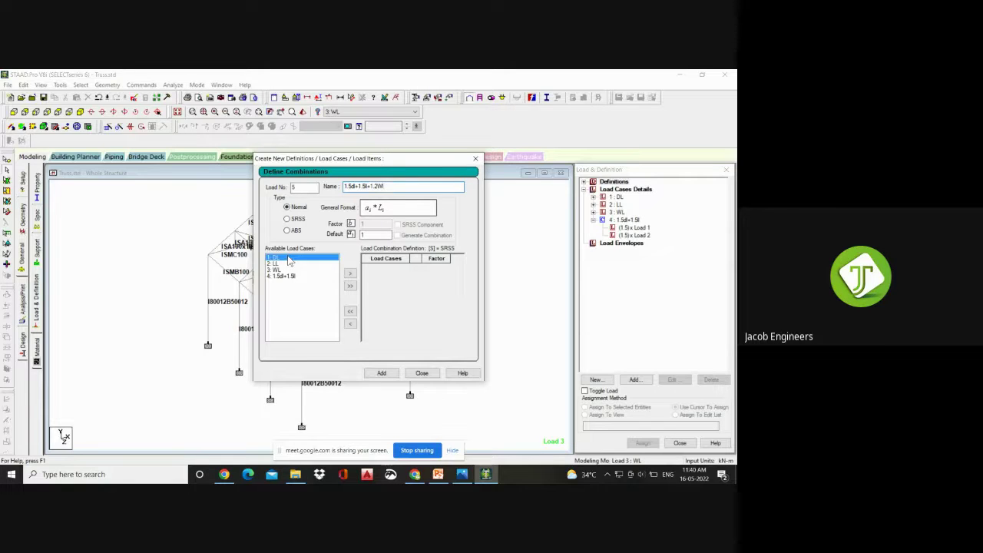
left_click(349, 273)
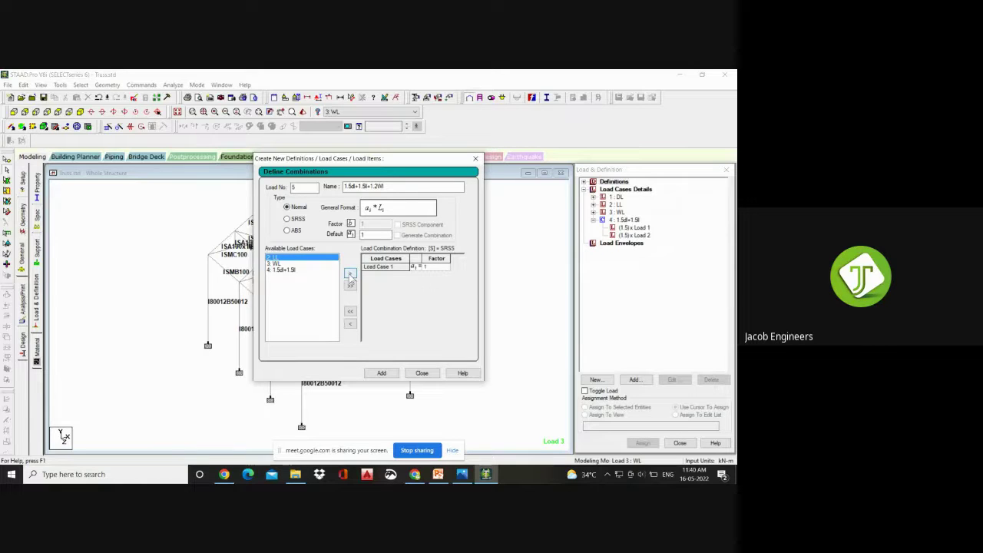
left_click(350, 273)
left_click(326, 258)
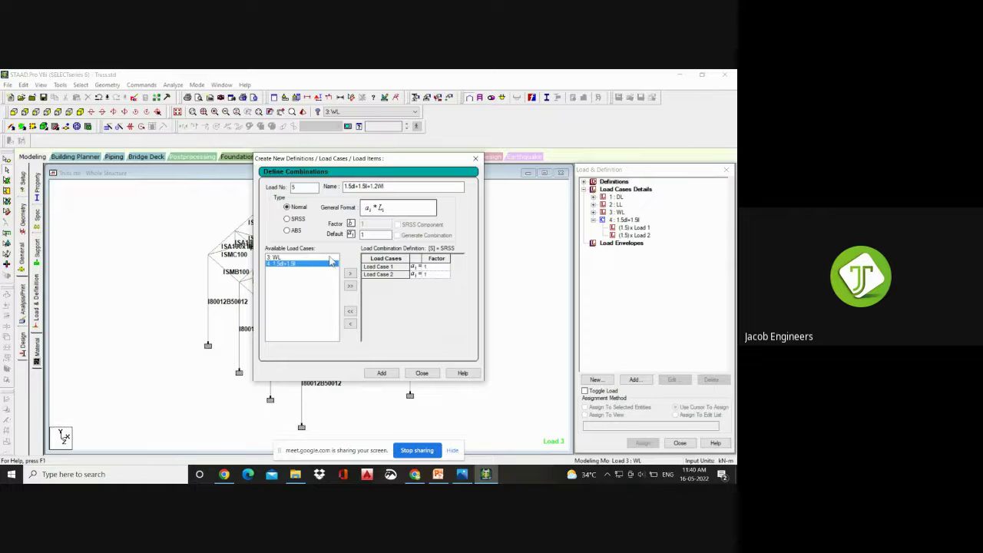
left_click(350, 273)
- Set the factors of load cases 1 and 2 to 1.5 and load case 3 to 1.2, and add the combination
left_click(438, 266)
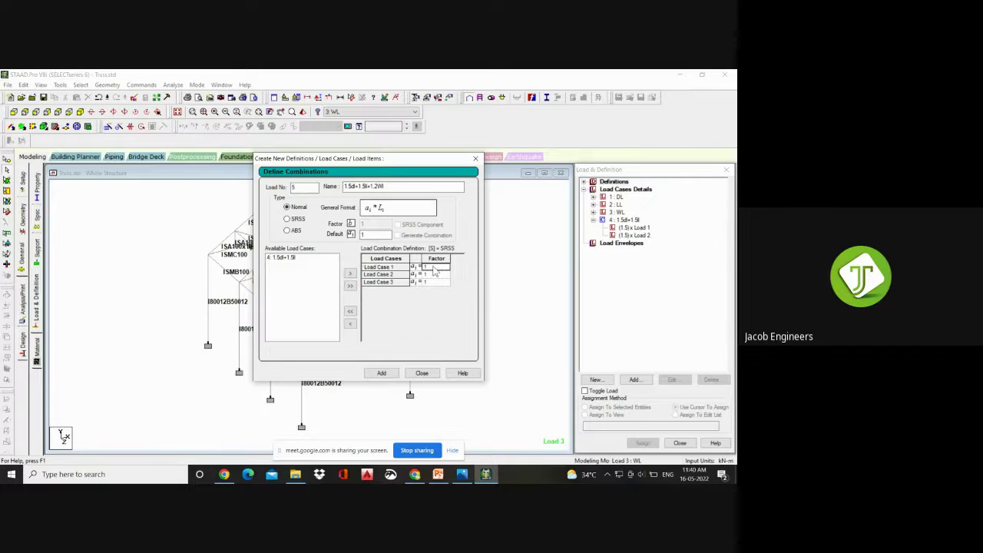
left_click(443, 266)
type(".5")
left_click(450, 275)
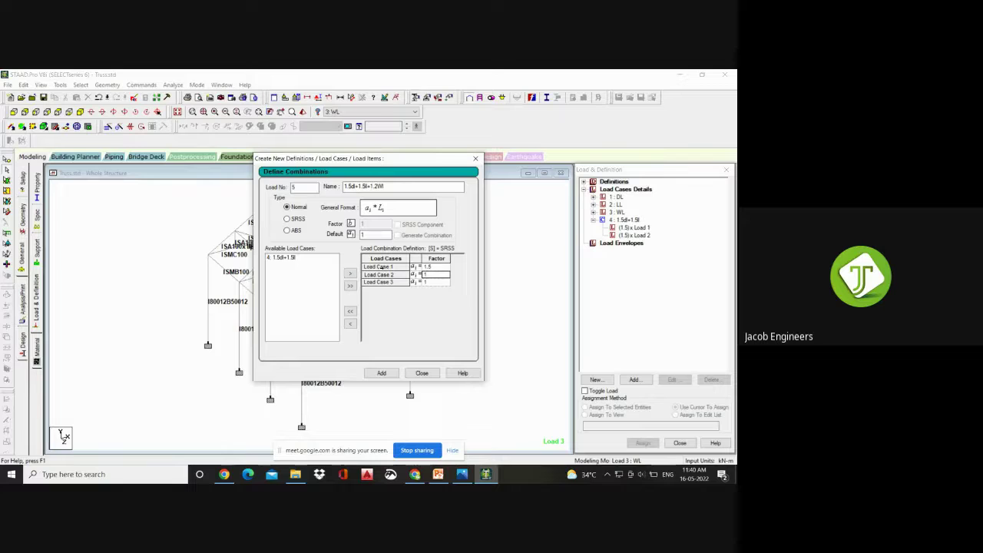
left_click(425, 286)
left_click(430, 281)
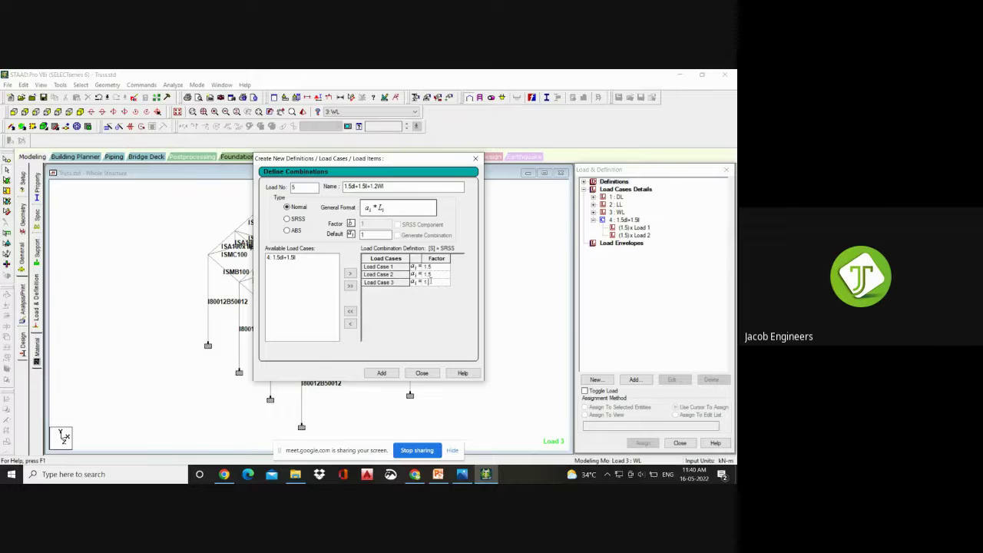
type(".2")
left_click(391, 374)
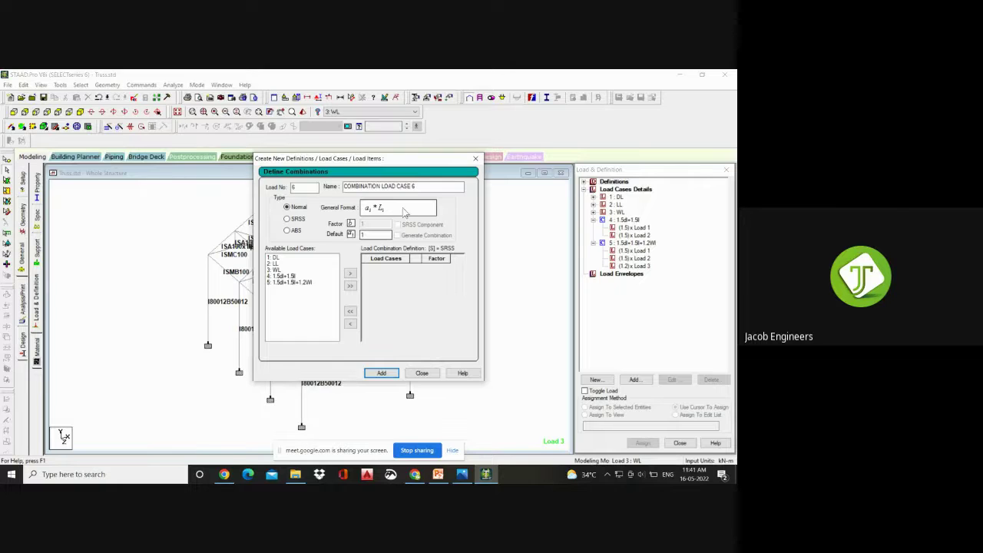
- Add load combination 6 named 1dl+1ll, combining the DL and LL load cases with a factor of 1 each
left_click_drag(415, 186, 344, 186)
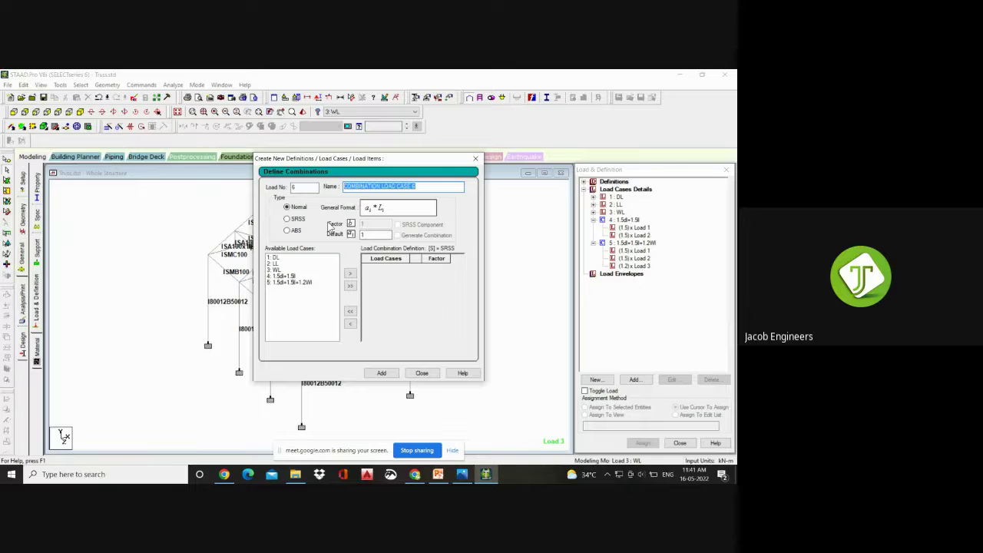
type("1")
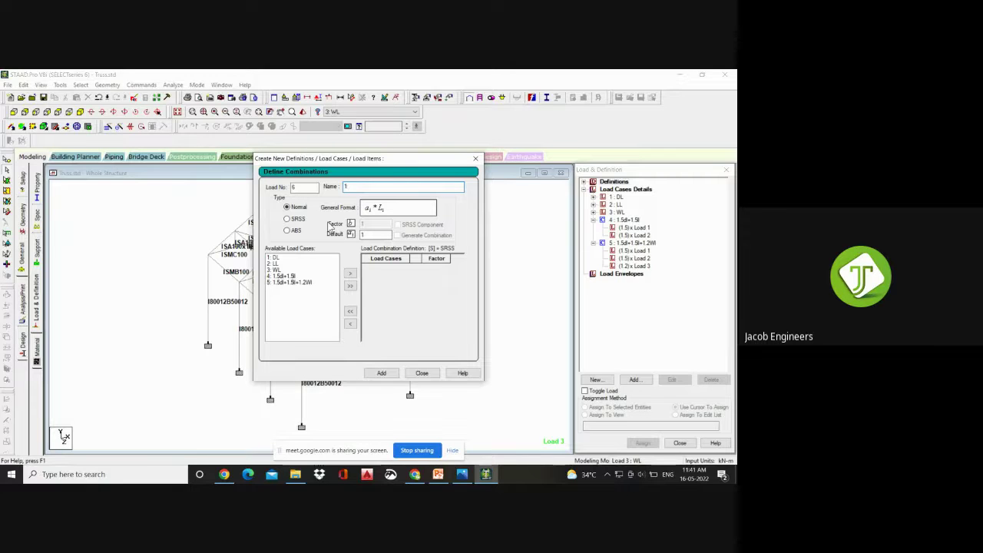
type("dl+1ll")
left_click(281, 257)
left_click(349, 272)
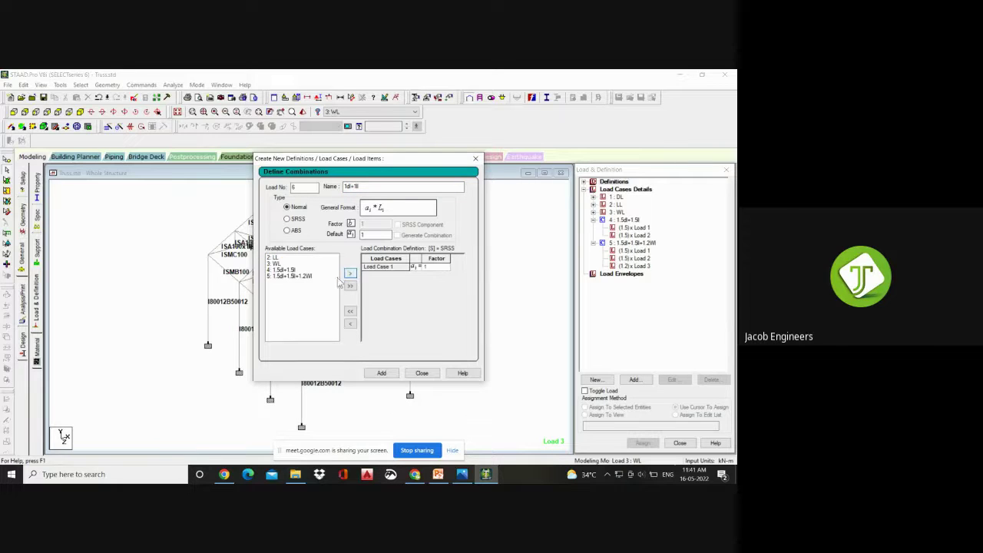
left_click(350, 273)
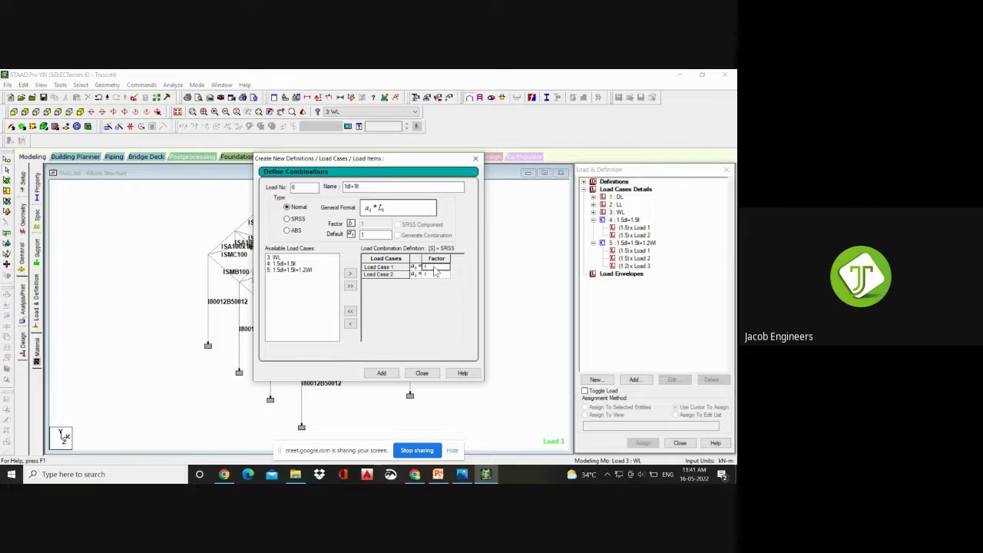
left_click(381, 373)
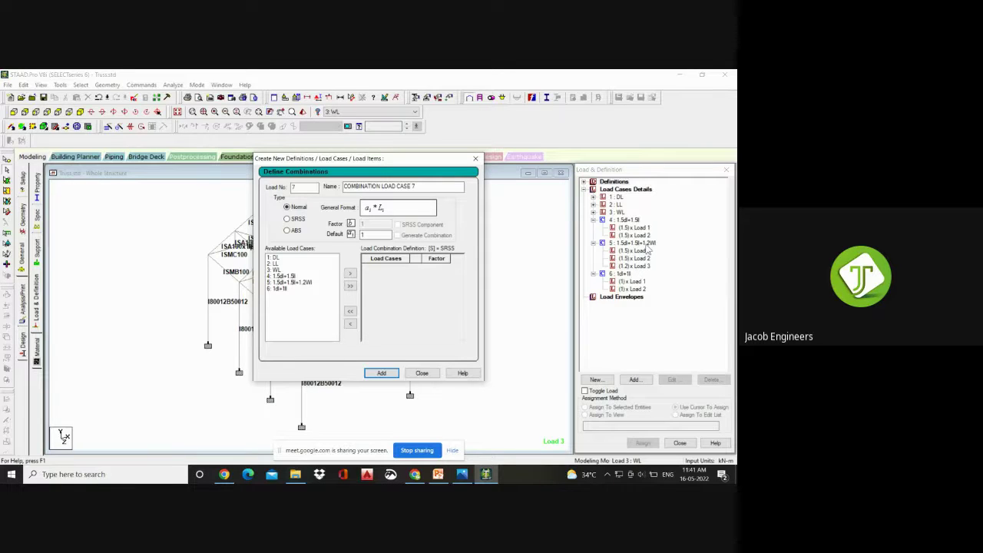
- Name load combination 7 as 1.5dl+1.5ll-1.2w, accepting the auto save of the file
left_click_drag(415, 186, 338, 218)
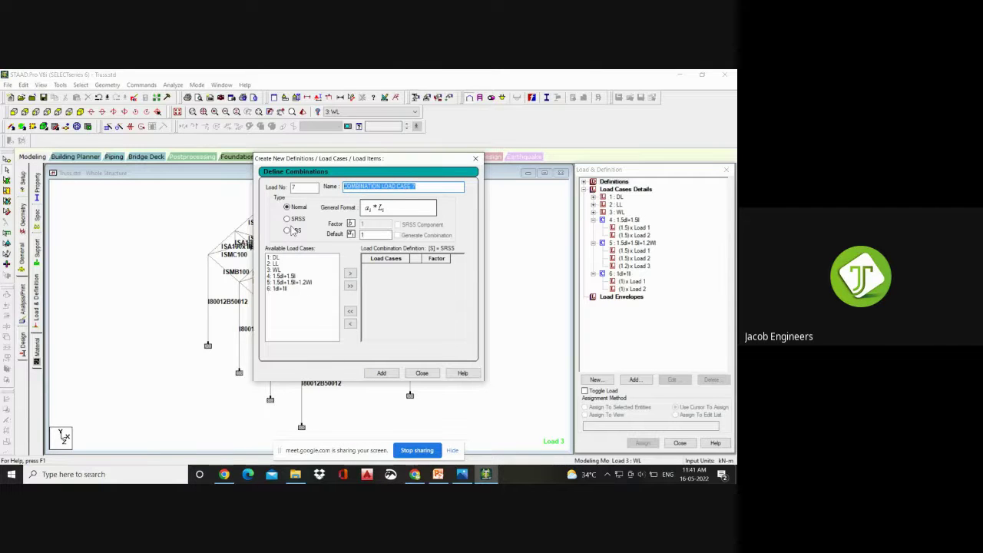
type("1")
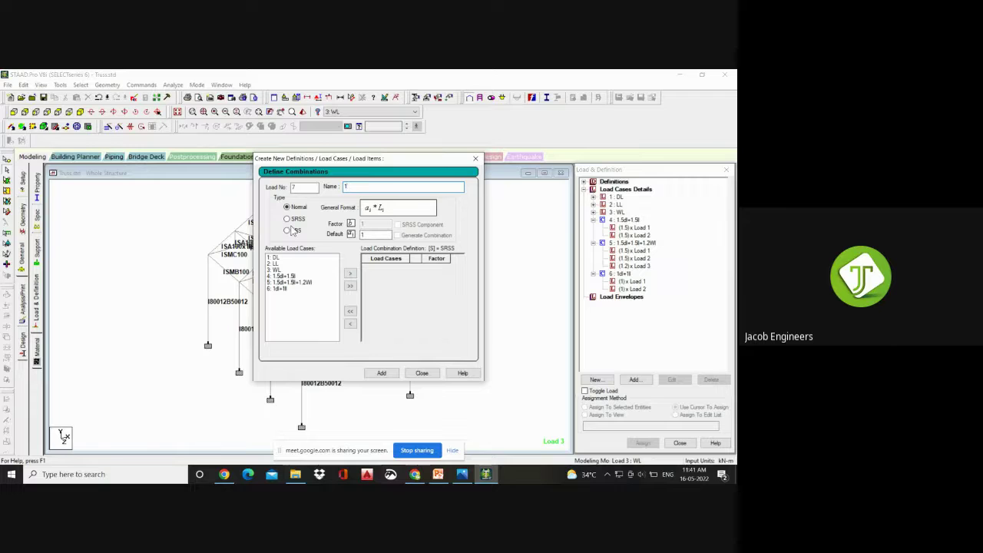
type(".5dl+1.5ll-1.2w")
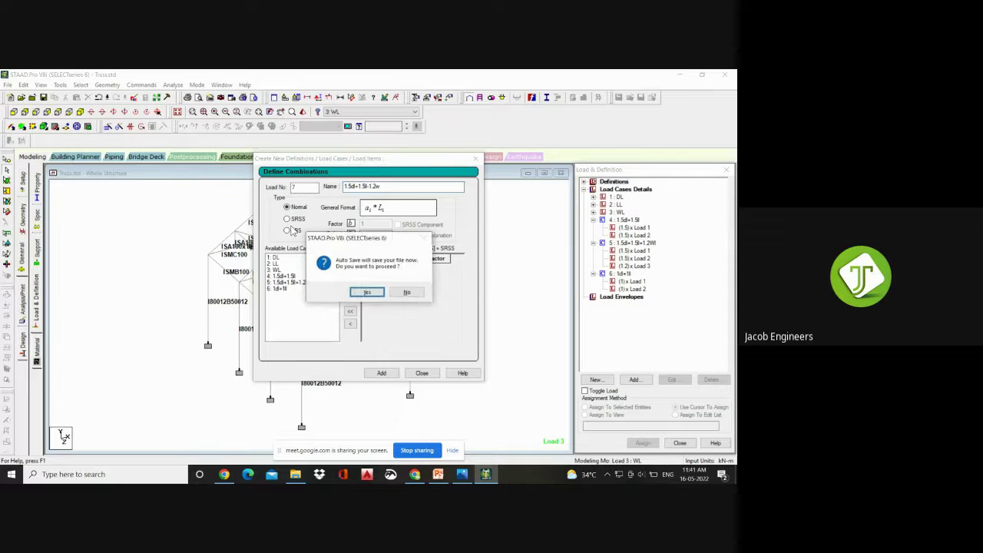
left_click(371, 296)
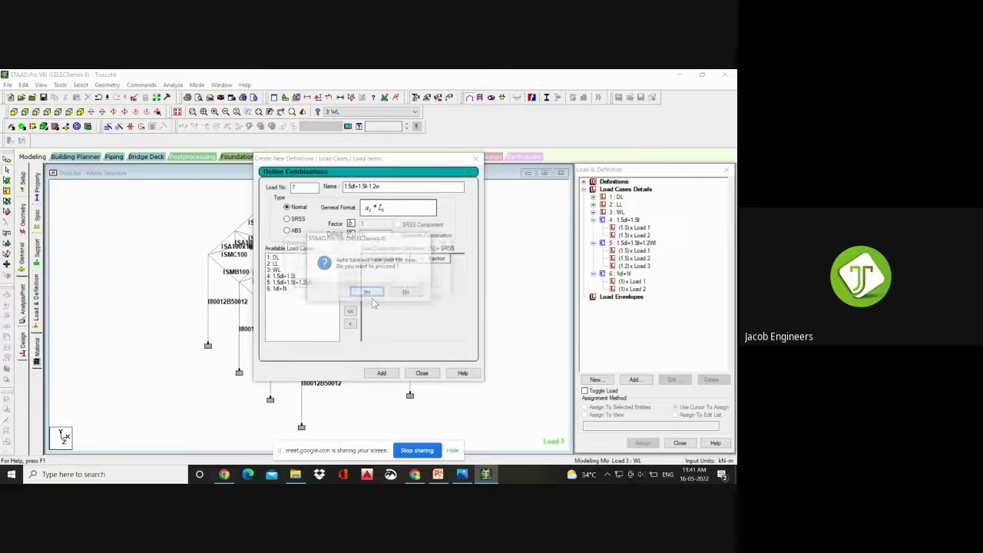
left_click(310, 285)
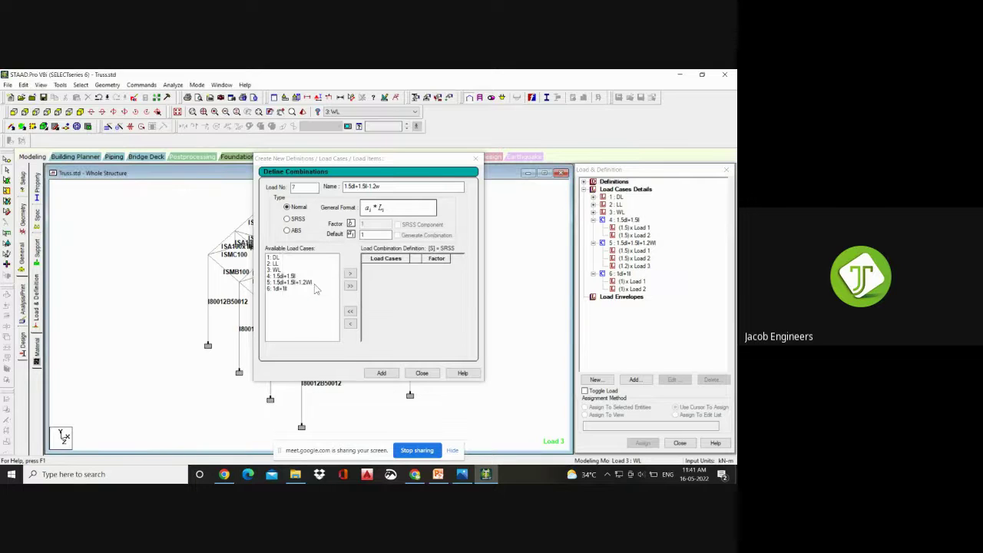
left_click(302, 284)
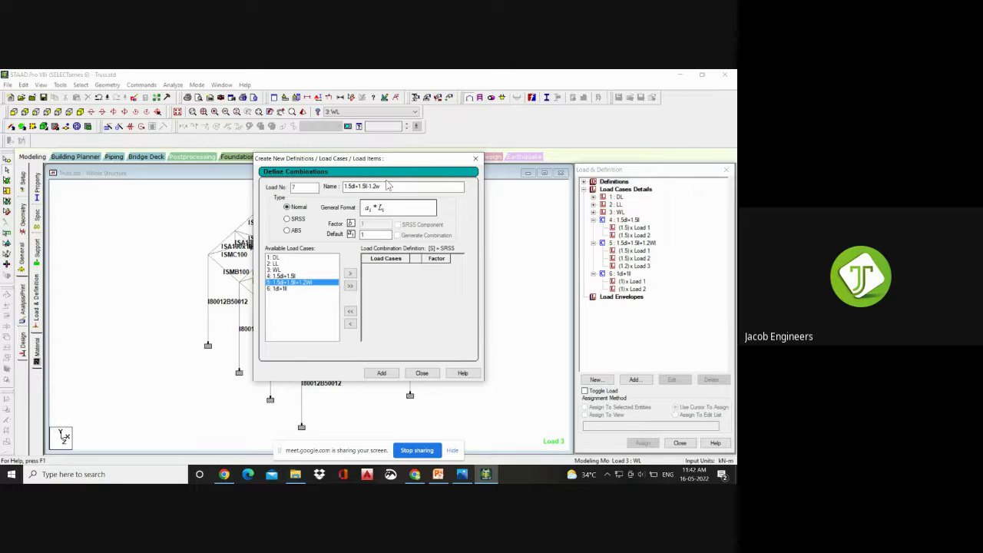
type("l")
- Include the DL, LL and WL load cases in the definition of combination 7
left_click(300, 257)
left_click(350, 275)
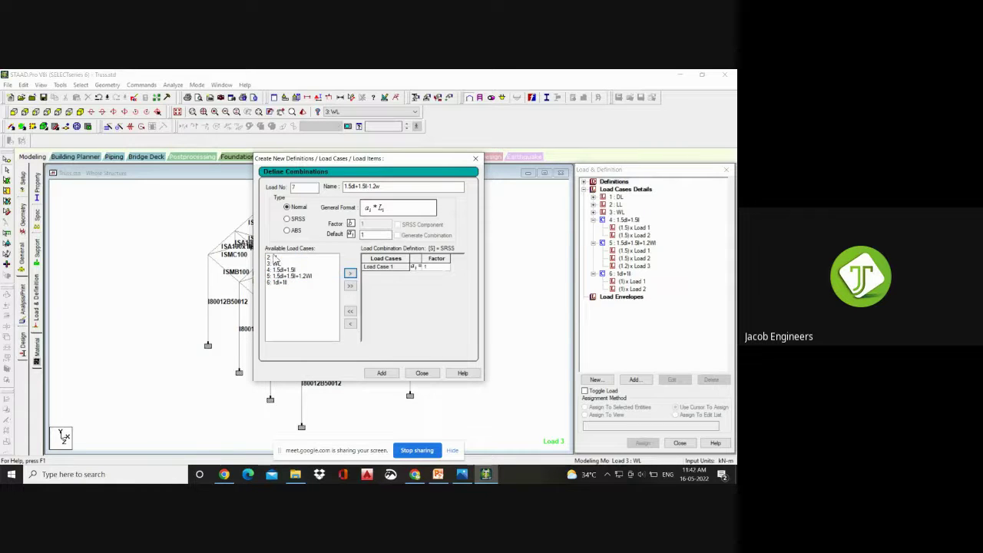
left_click(350, 275)
left_click(301, 258)
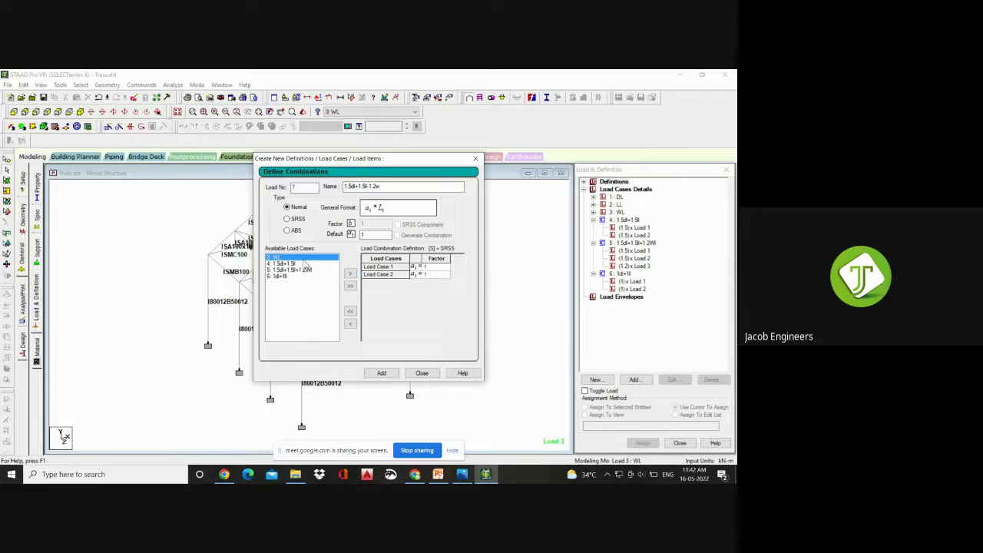
left_click(350, 274)
- Set combination 7's factors to 1.5 for load cases 1 and 2 and 1.2 for load case 3, and add it
left_click(433, 267)
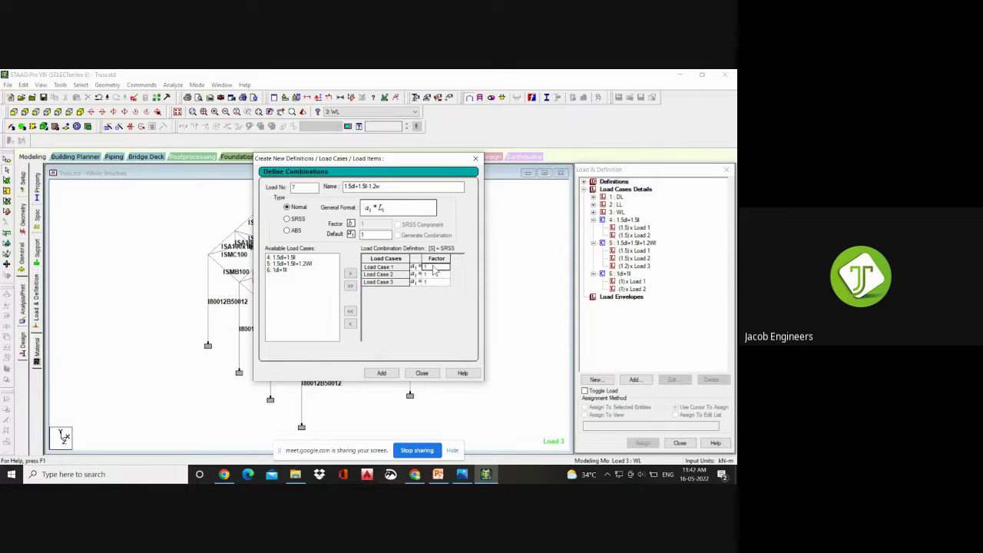
type(".5")
key("BackSpace")
key("BackSpace")
left_click(430, 274)
type(".5")
left_click(434, 282)
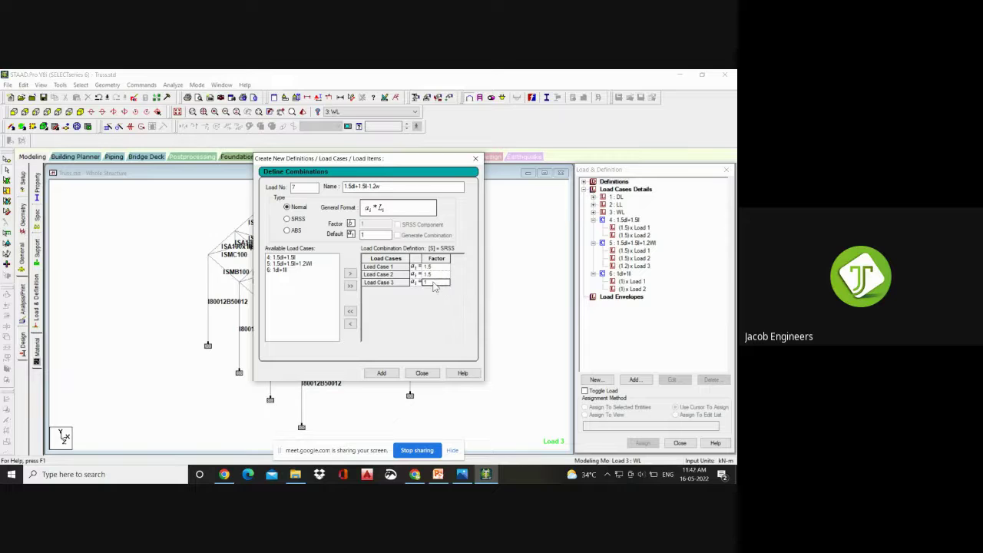
type(".2")
key("Return")
left_click(389, 375)
left_click(419, 373)
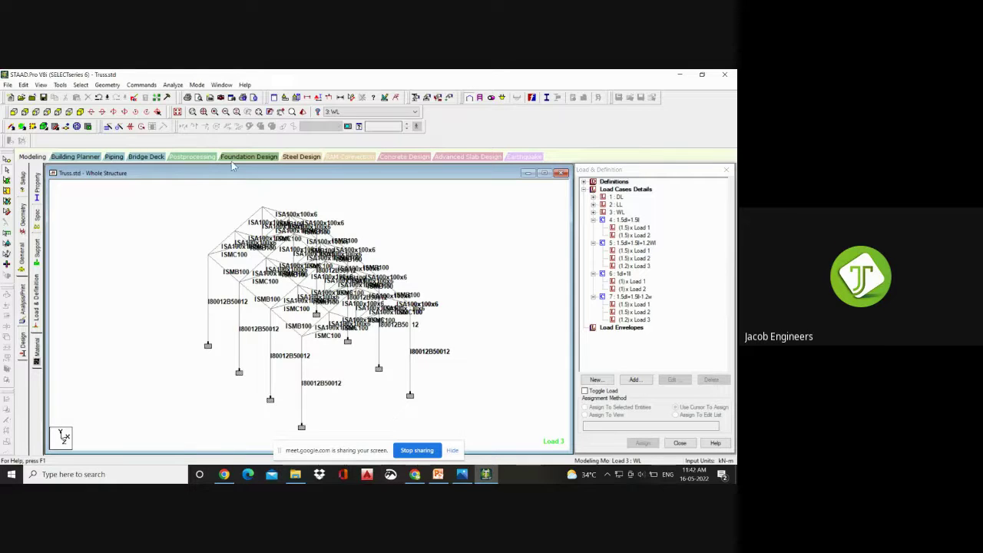
- Run the analysis, saving the modified structure, and choose to view the output file when it finishes
left_click(143, 86)
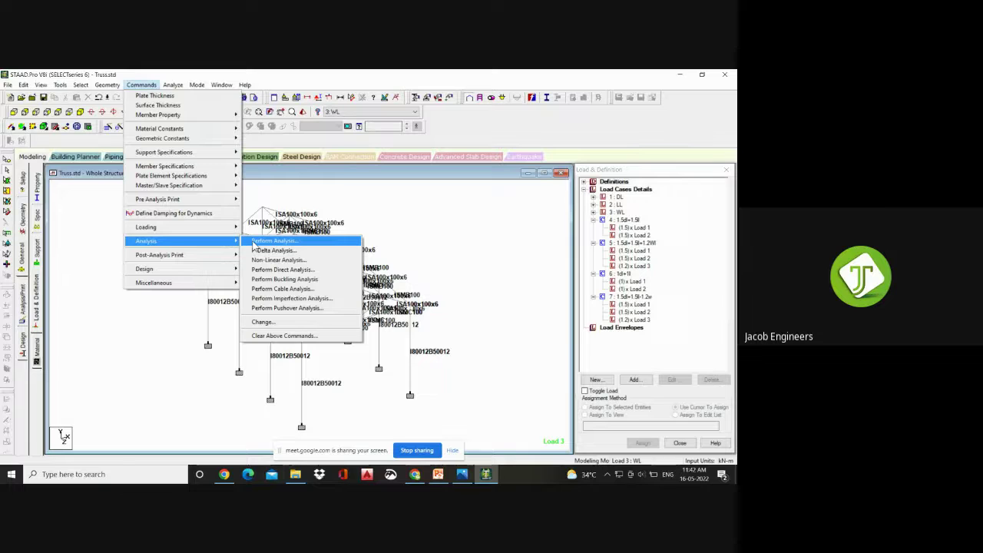
left_click(254, 243)
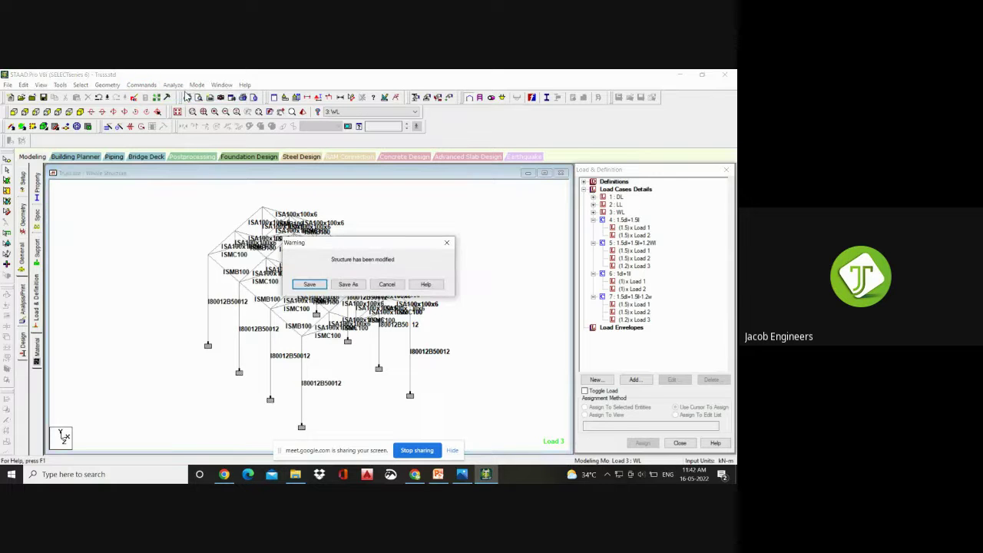
left_click(302, 284)
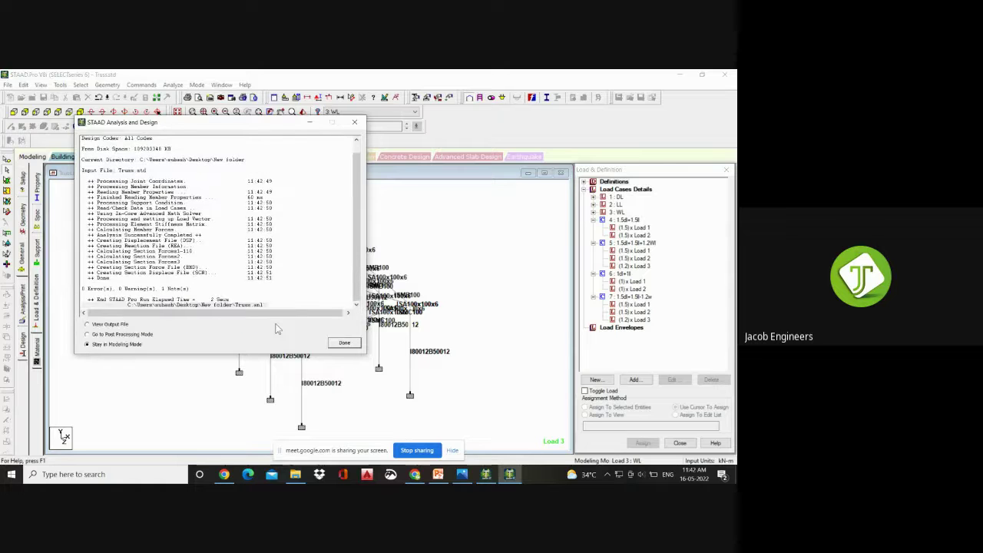
left_click(115, 325)
left_click(332, 343)
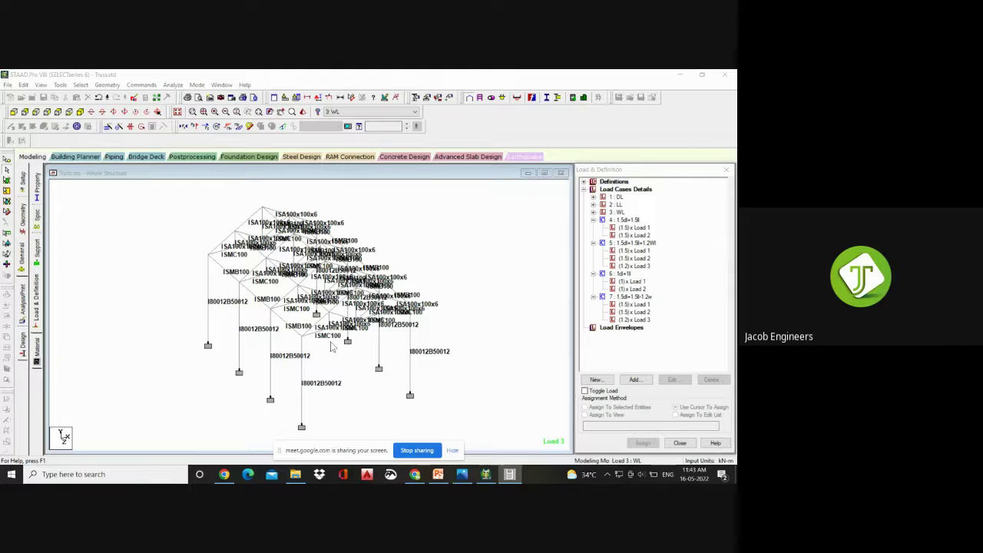
- Open the Truss.std input file in the editor and examine its unit, joint coordinate and member incidence commands
left_click(187, 215)
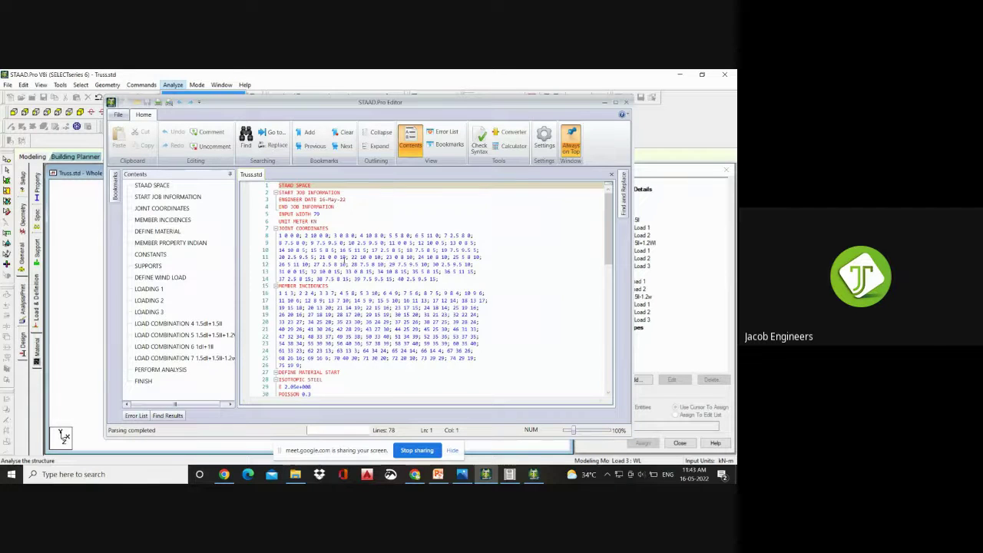
scroll(344, 264, "down", 10)
scroll(403, 358, "down", 7)
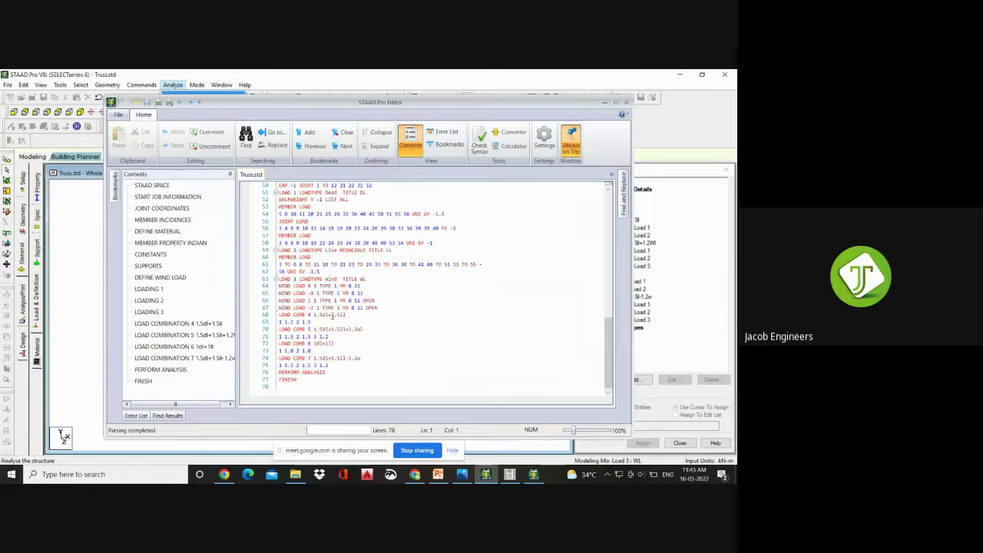
scroll(325, 319, "up", 16)
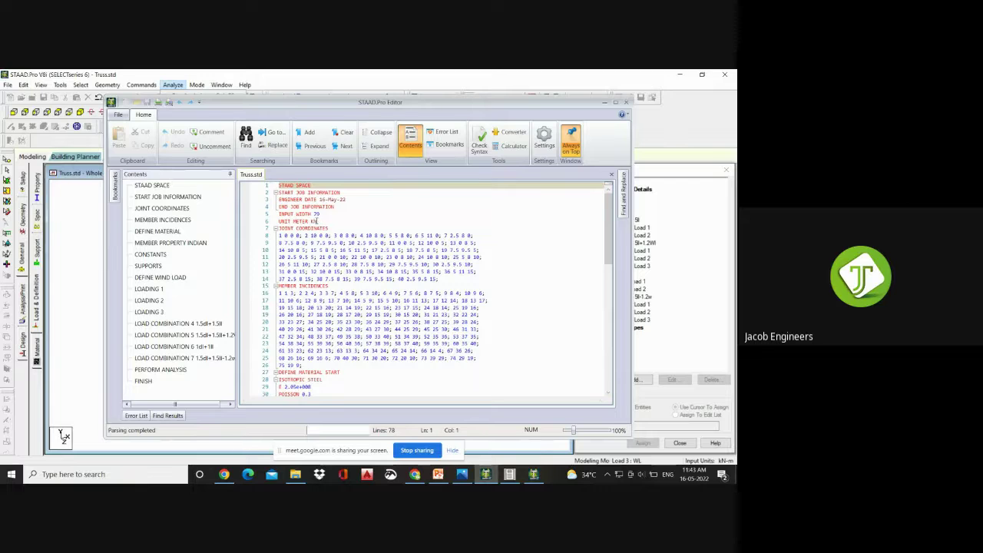
double_click(307, 221)
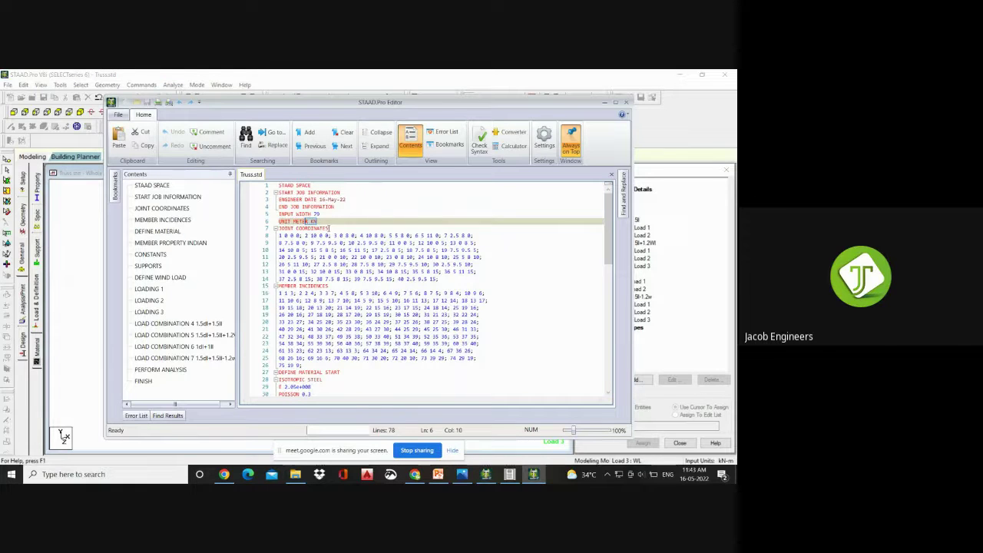
double_click(296, 228)
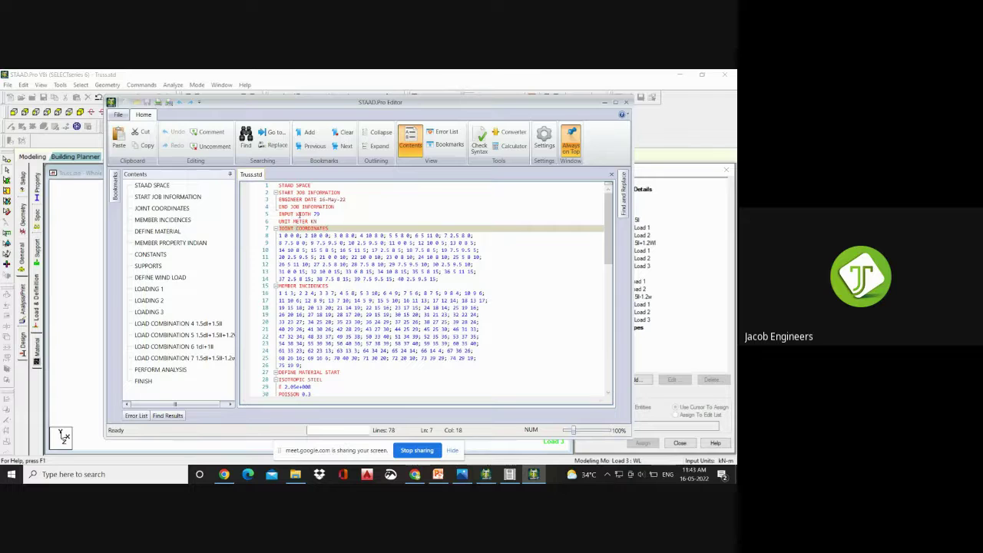
left_click(321, 263)
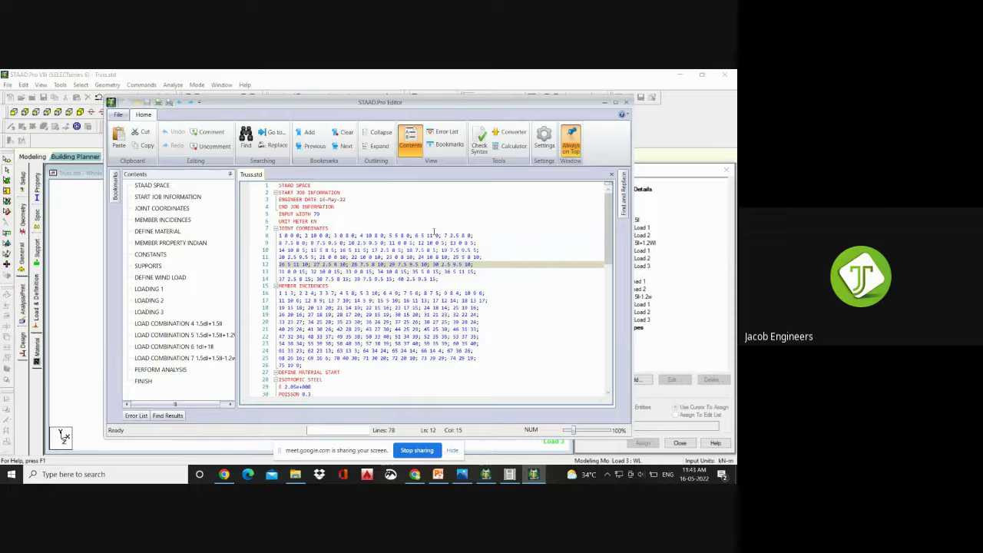
left_click(438, 280)
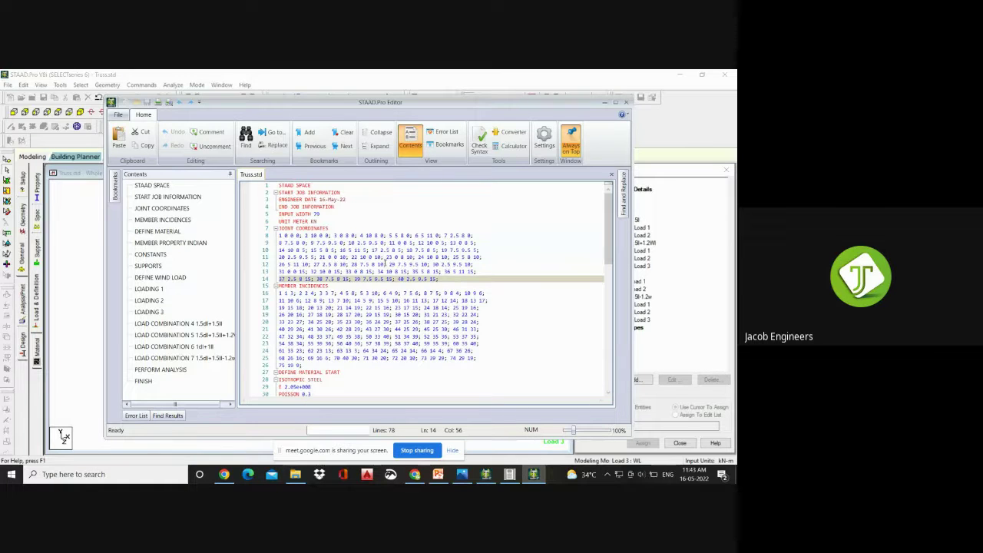
- Review the input file's material, member property, support, wind definition, load case and load combination commands
scroll(358, 308, "down", 13)
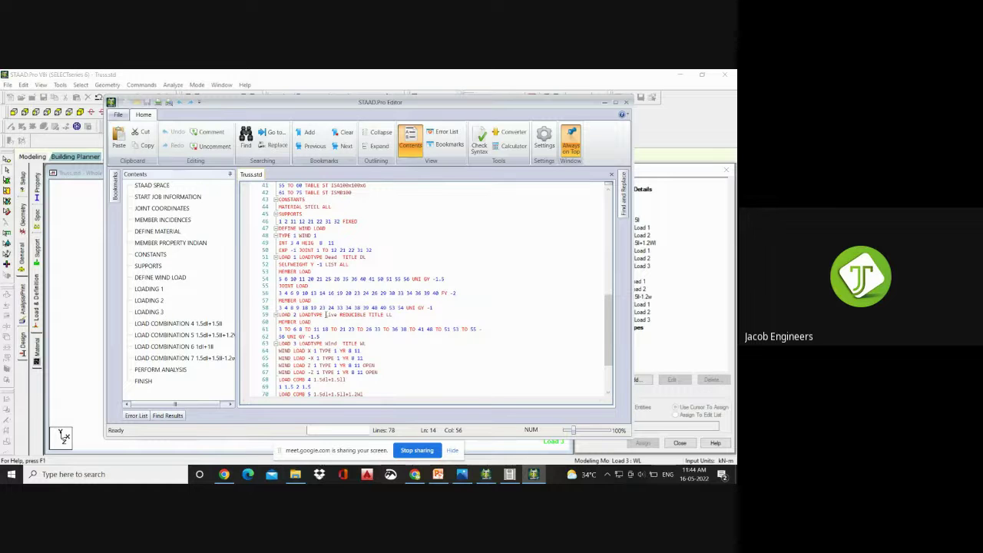
scroll(326, 314, "down", 3)
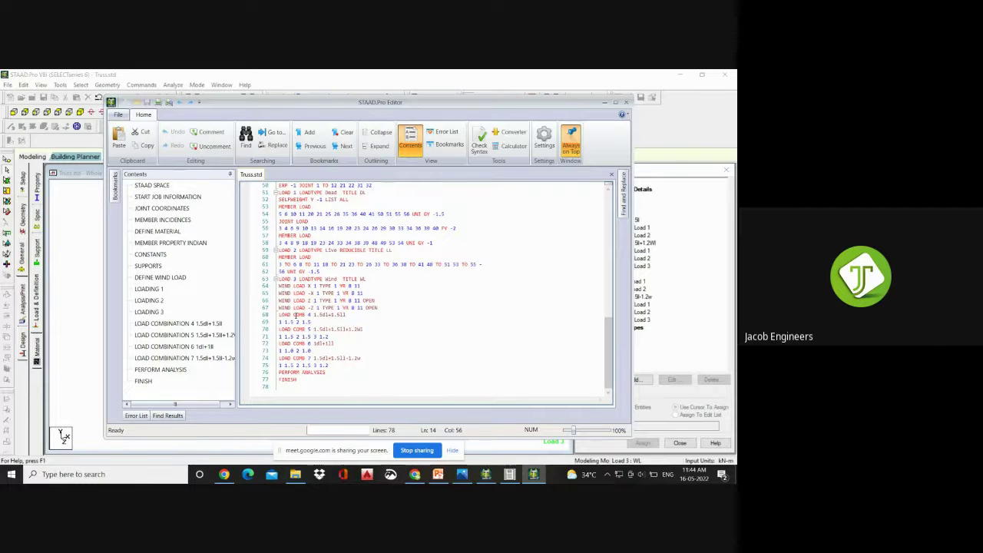
scroll(295, 315, "up", 3)
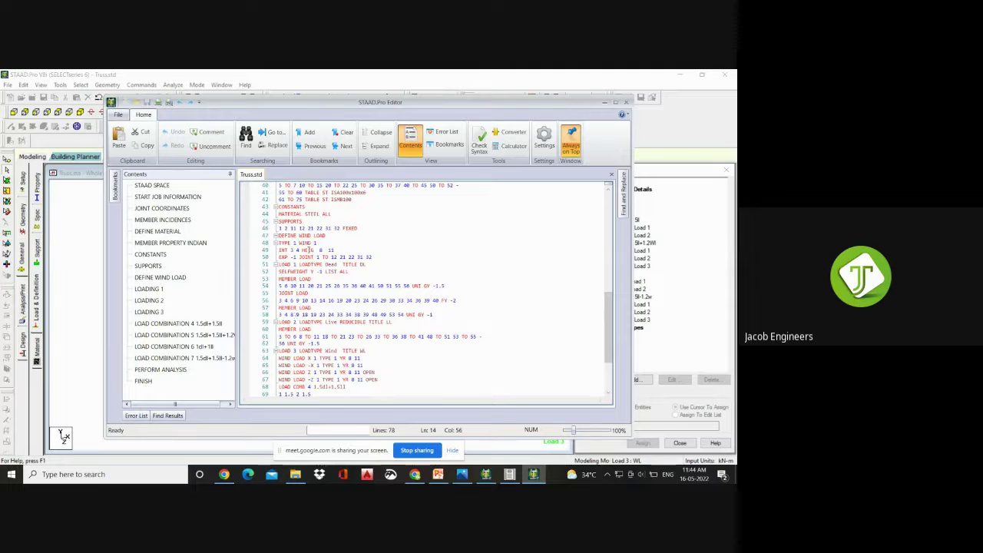
scroll(306, 251, "up", 6)
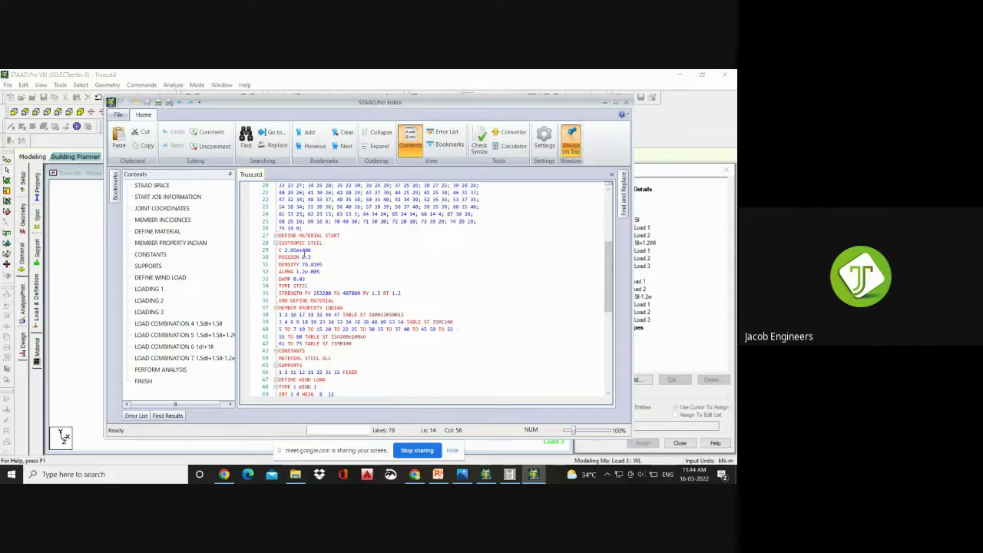
scroll(314, 250, "down", 3)
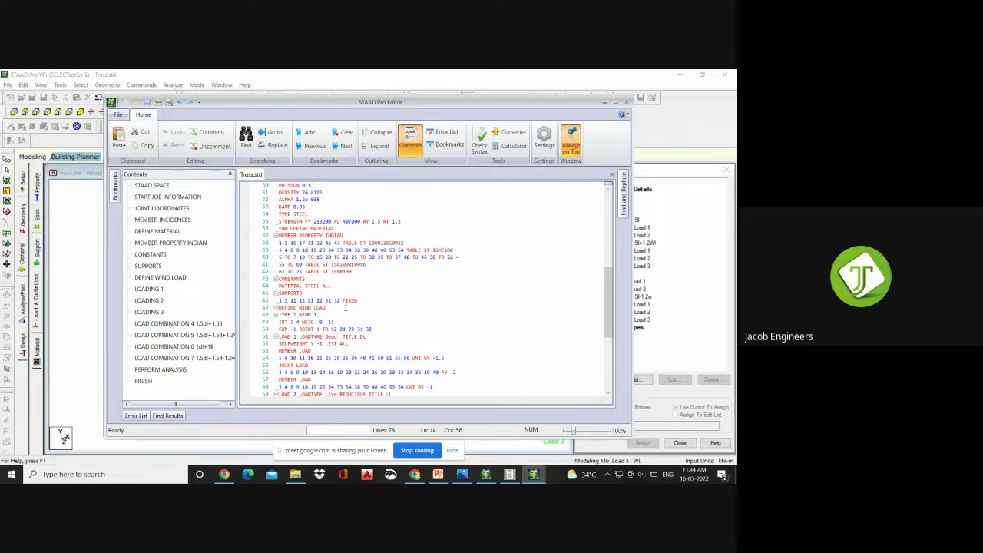
left_click_drag(341, 301, 358, 296)
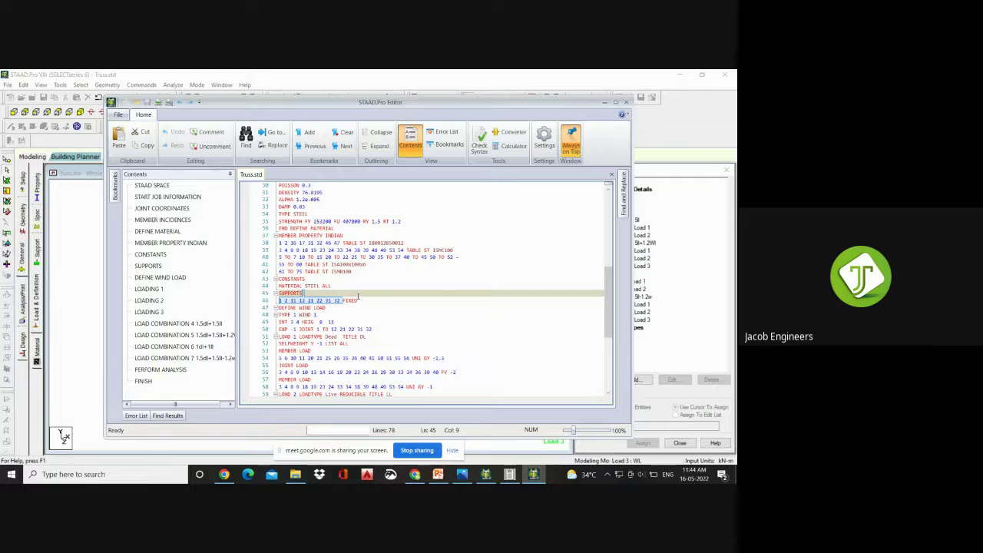
left_click(358, 296)
left_click(354, 301)
left_click(285, 315)
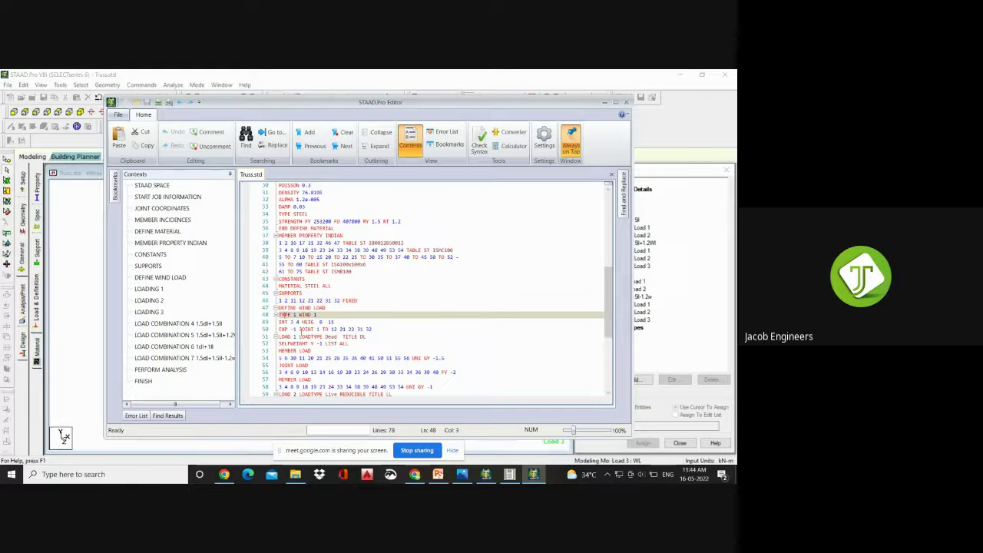
left_click(300, 330)
scroll(299, 330, "down", 7)
left_click(299, 236)
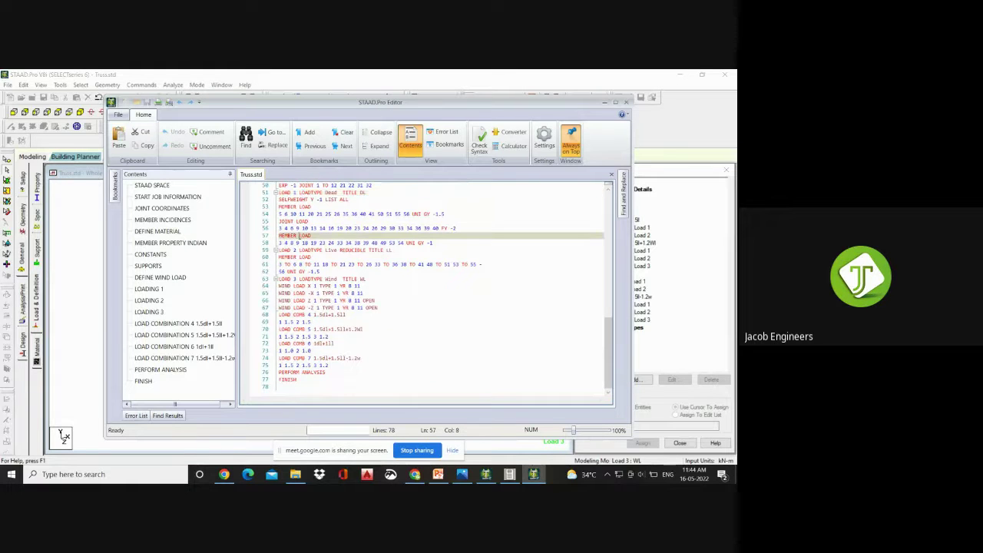
- Review the member, joint and wind load commands, the load combination factors, and the PERFORM ANALYSIS and FINISH commands in the input file
left_click(296, 222)
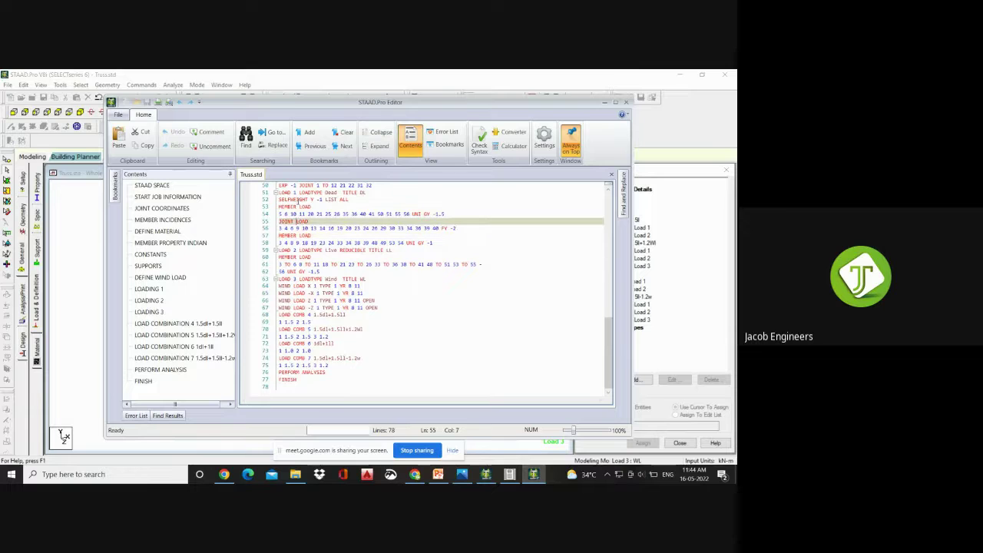
left_click(301, 272)
left_click_drag(280, 293, 310, 315)
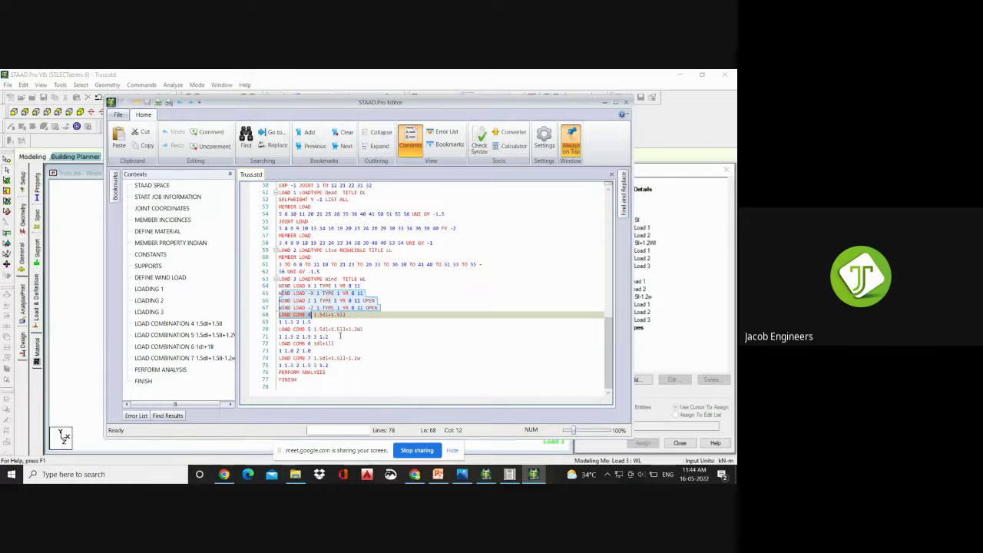
left_click(334, 337)
left_click(304, 321)
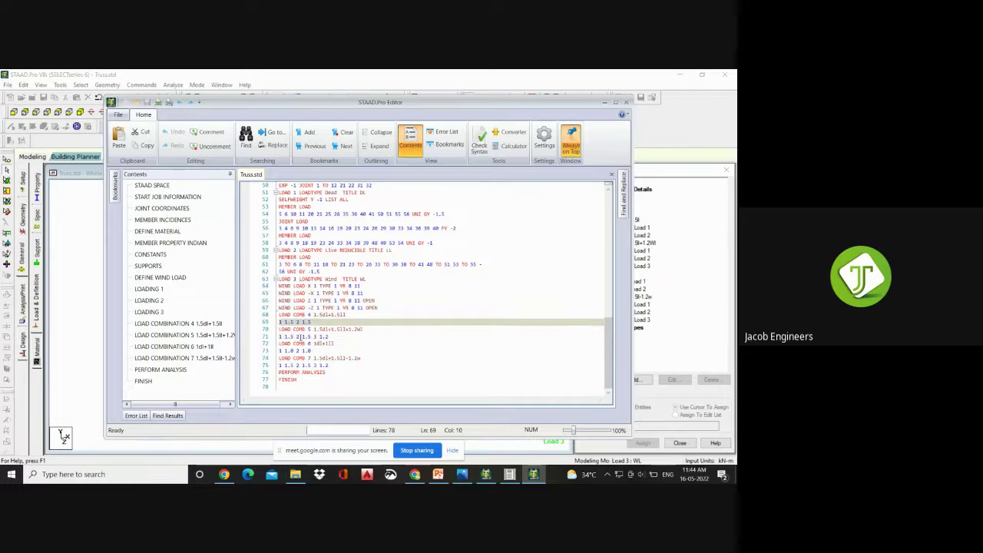
left_click_drag(327, 336, 336, 329)
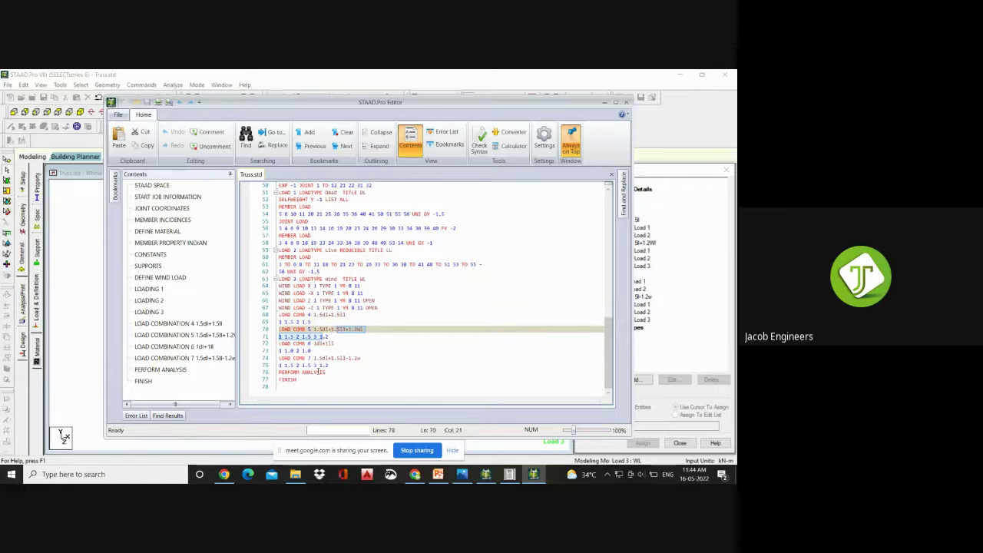
left_click(306, 365)
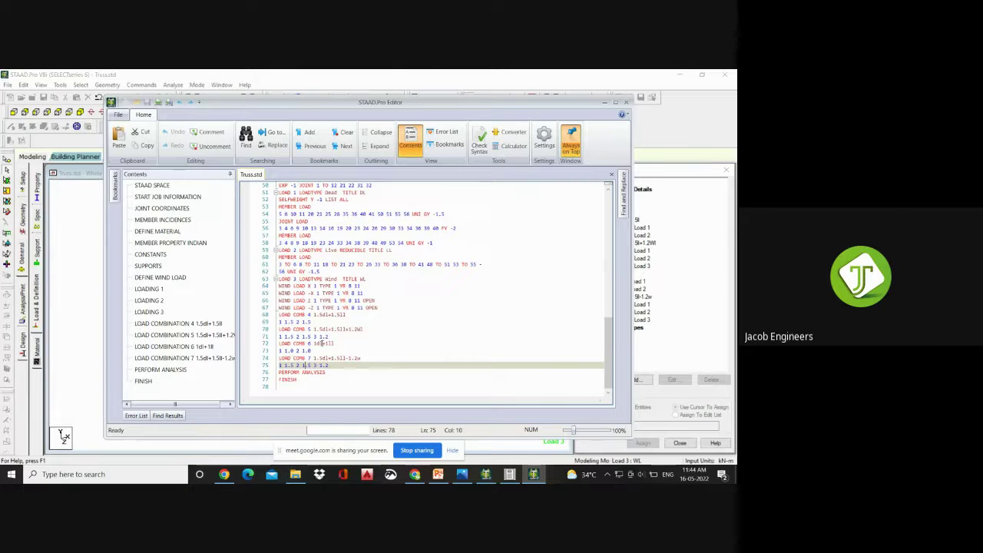
left_click(329, 373)
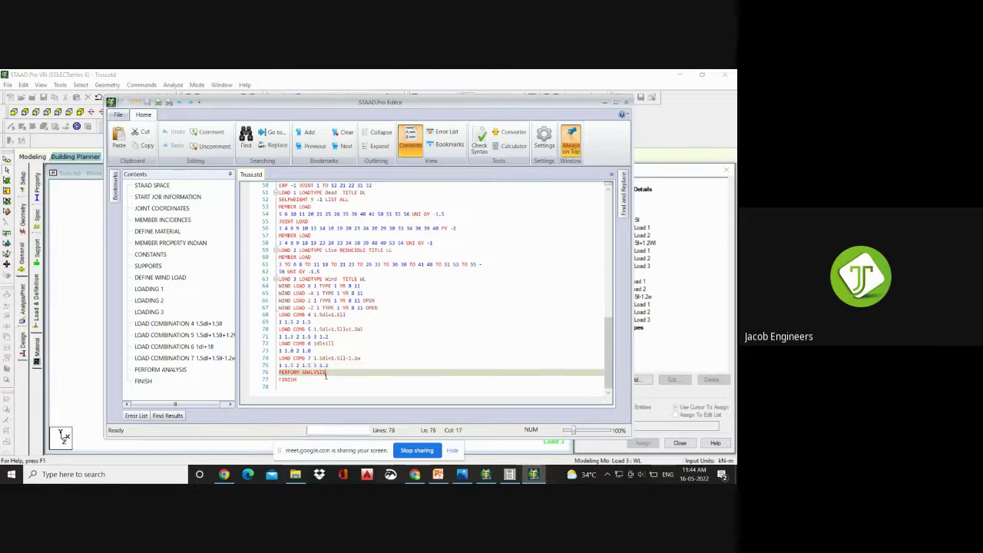
left_click(301, 380)
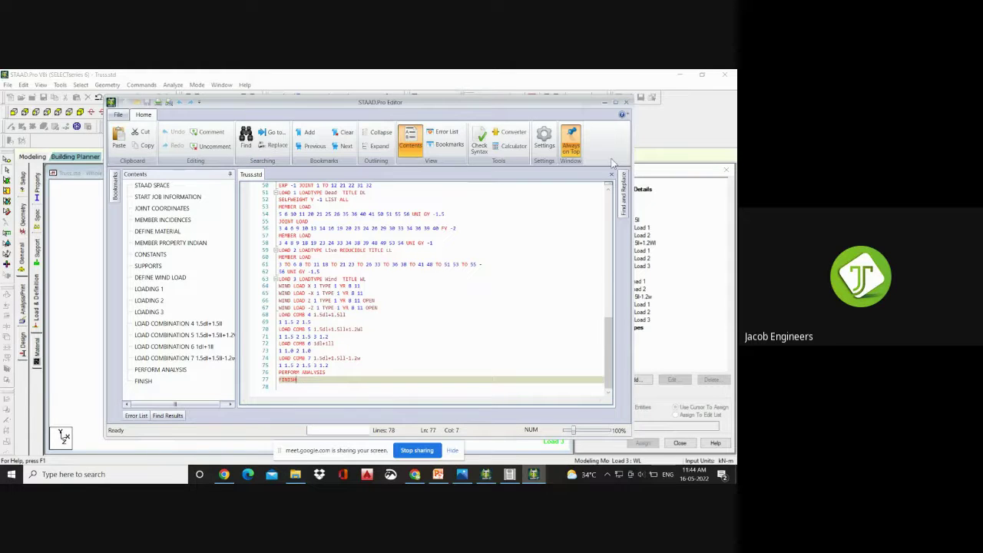
- Set the live load case's uniform GY member load to -1 in the input file, save the changes to Truss.std and close the editor
scroll(312, 296, "up", 3)
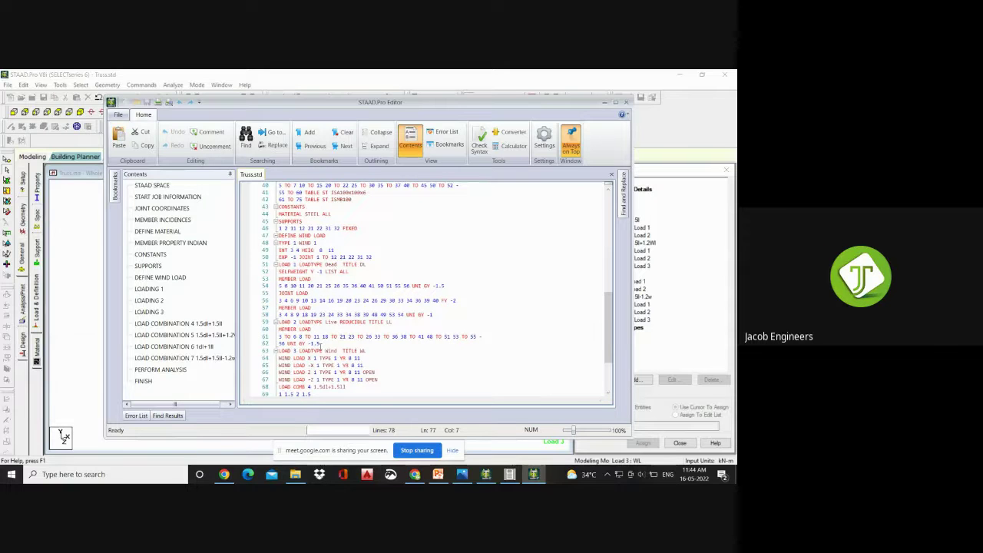
left_click_drag(321, 343, 311, 343)
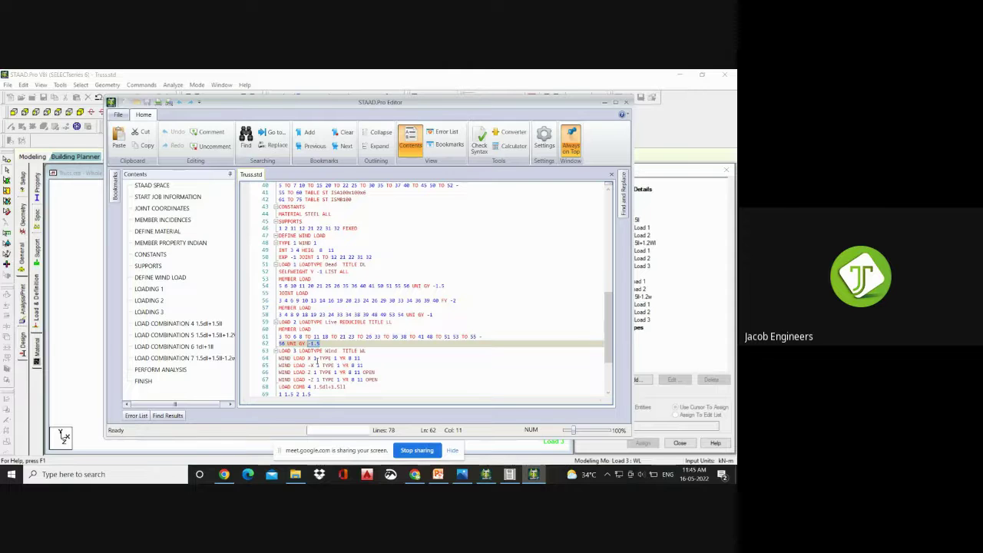
key("BackSpace")
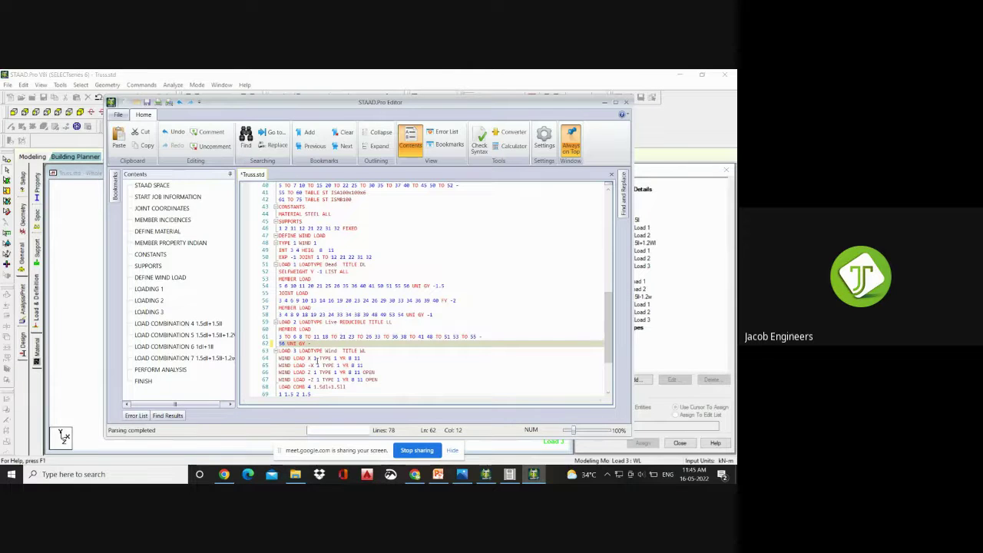
type("2")
key("BackSpace")
type("1")
left_click(626, 101)
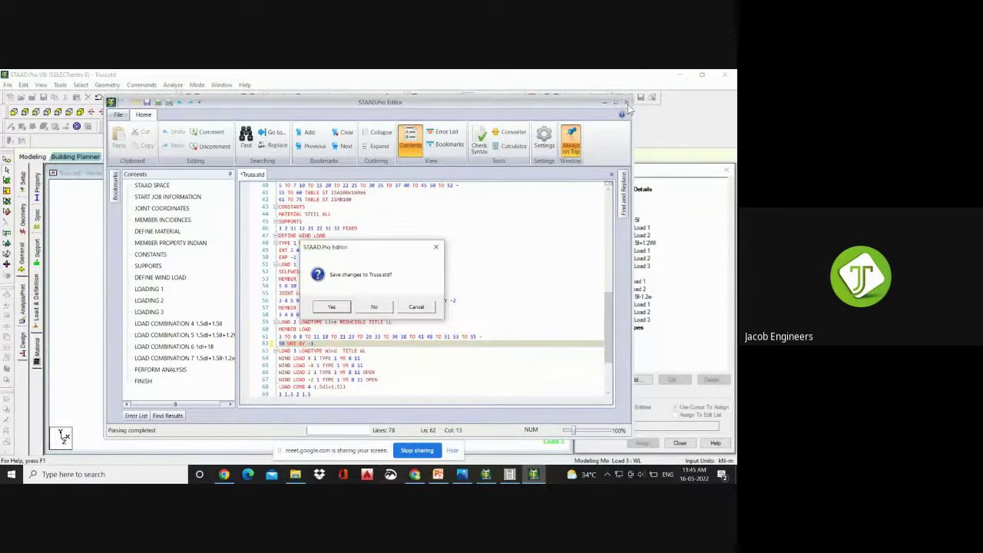
left_click(331, 307)
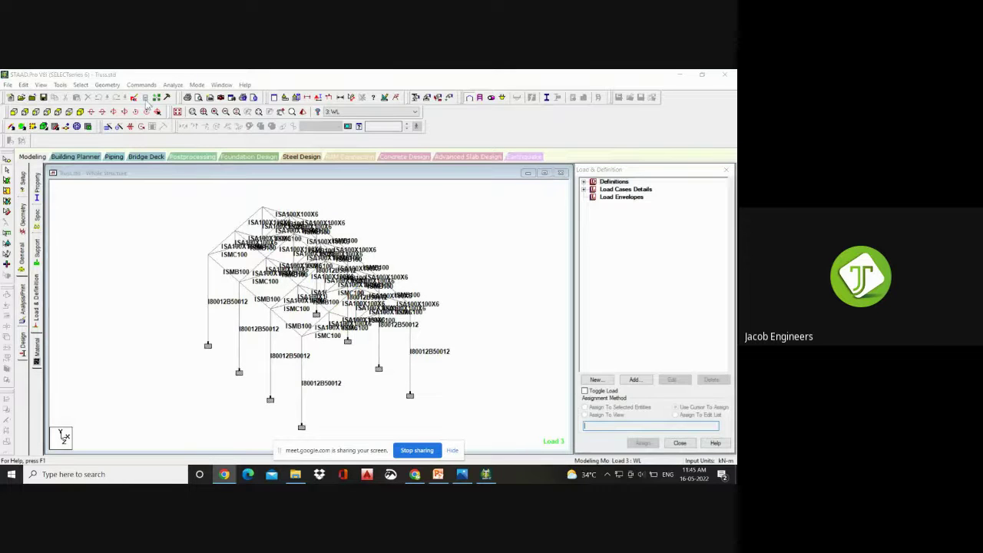
- Run the analysis on the edited truss model and stay in modeling mode when it finishes
left_click(172, 219)
left_click(173, 84)
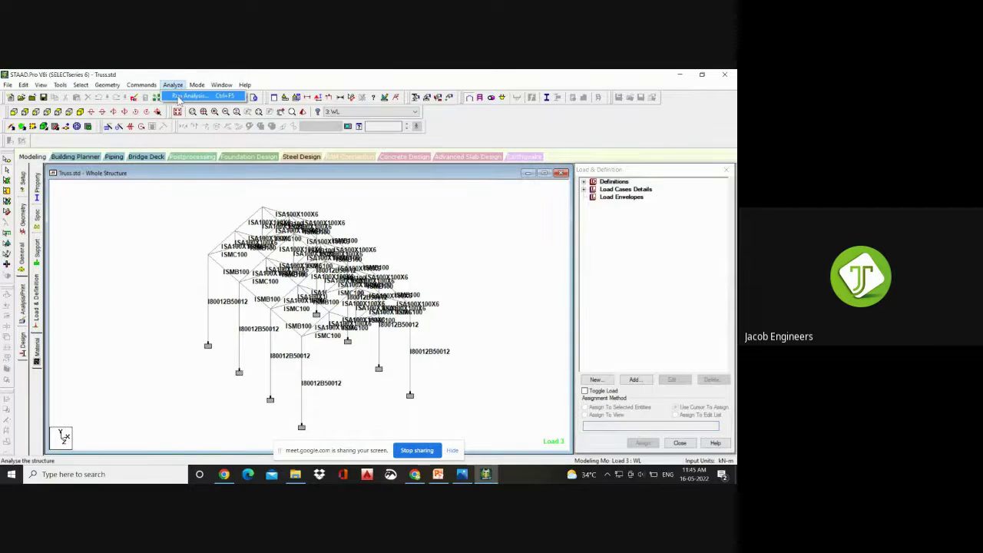
left_click(179, 97)
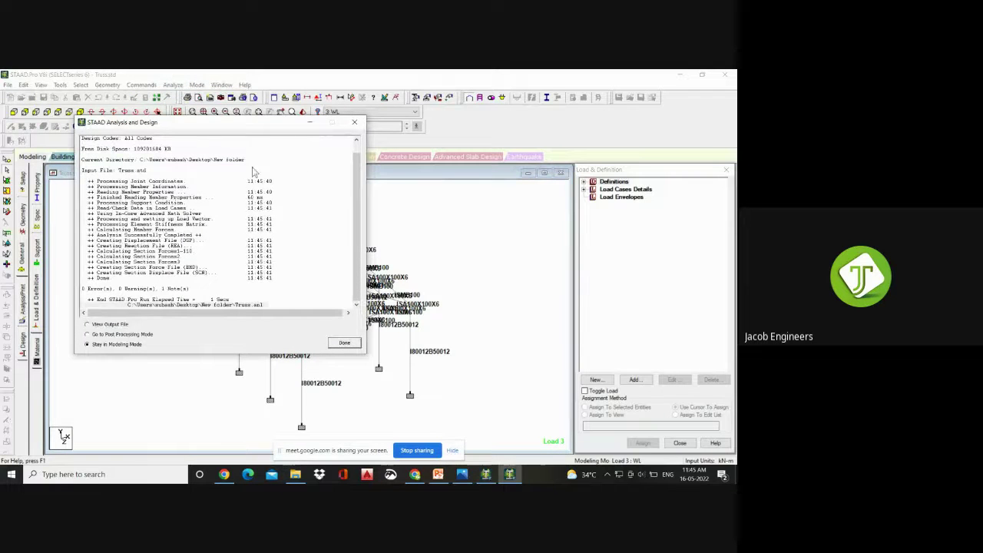
left_click(344, 342)
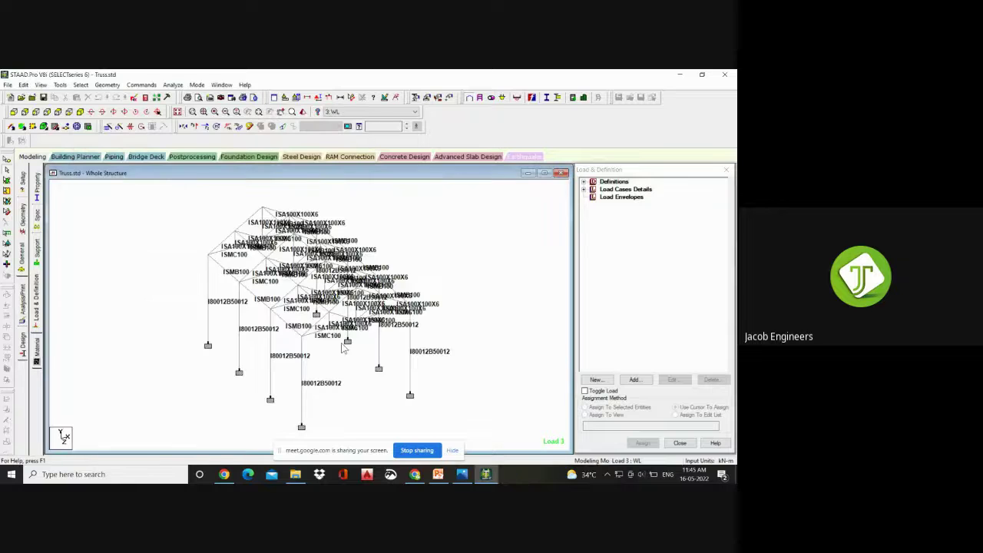
- Open the analysis output and return to the whole-structure model view
left_click(148, 103)
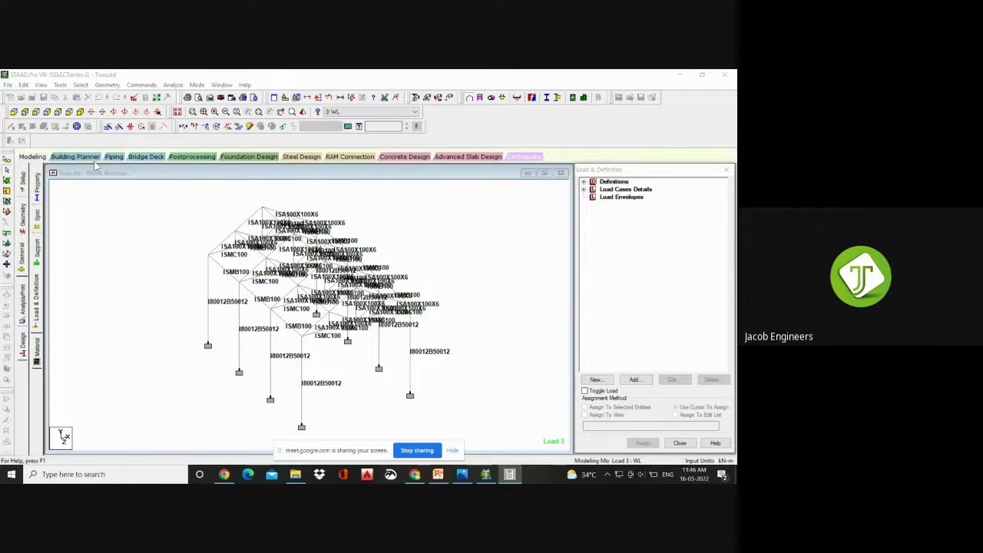
left_click(259, 194)
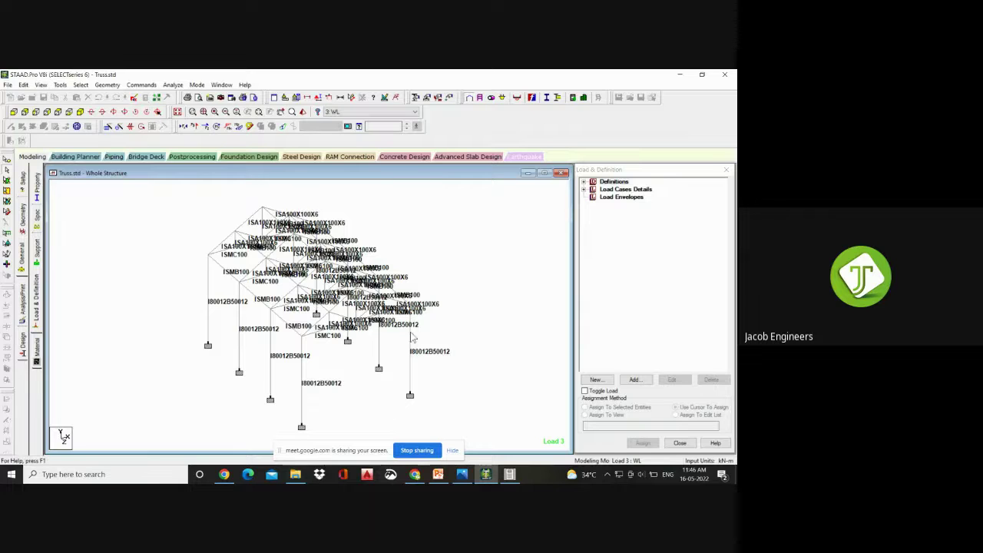
scroll(412, 338, "up", 4)
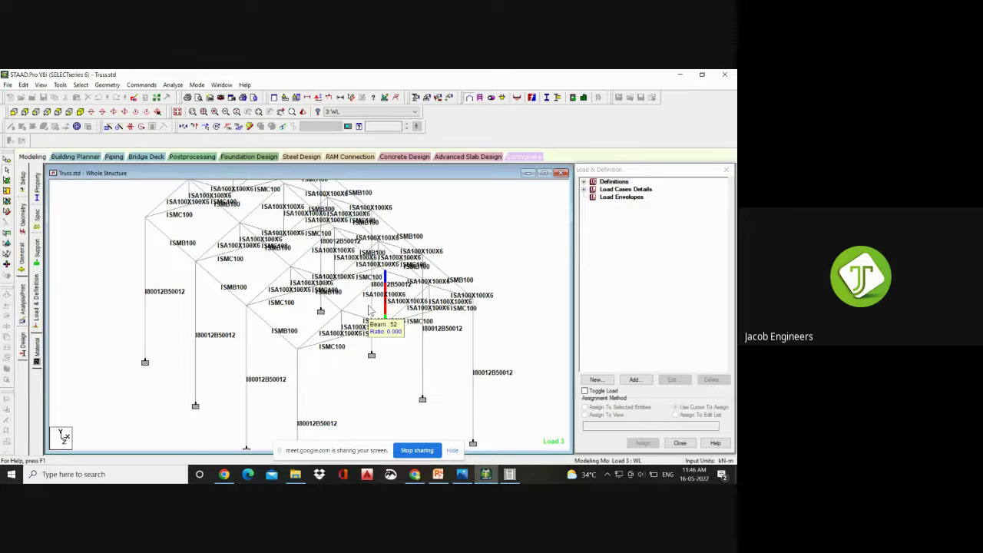
key("Left")
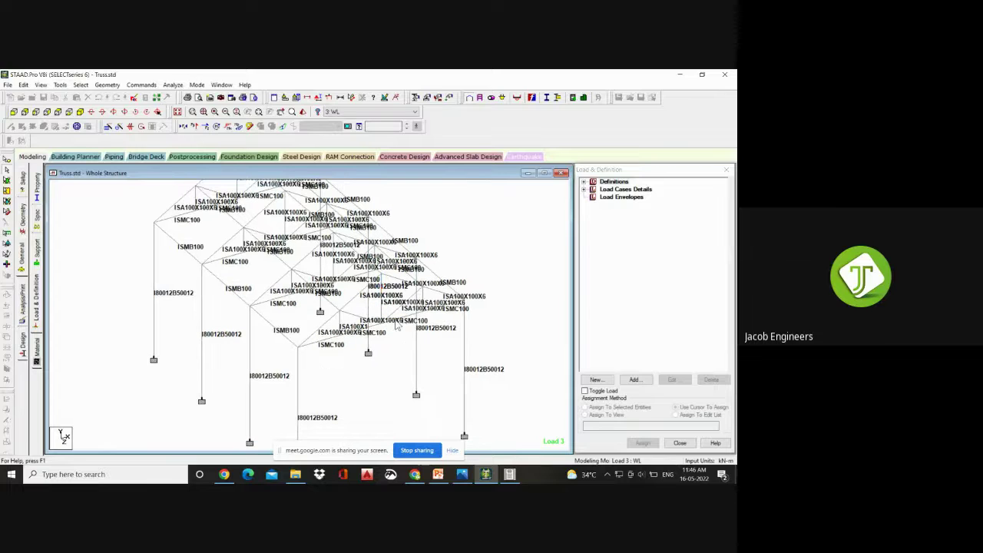
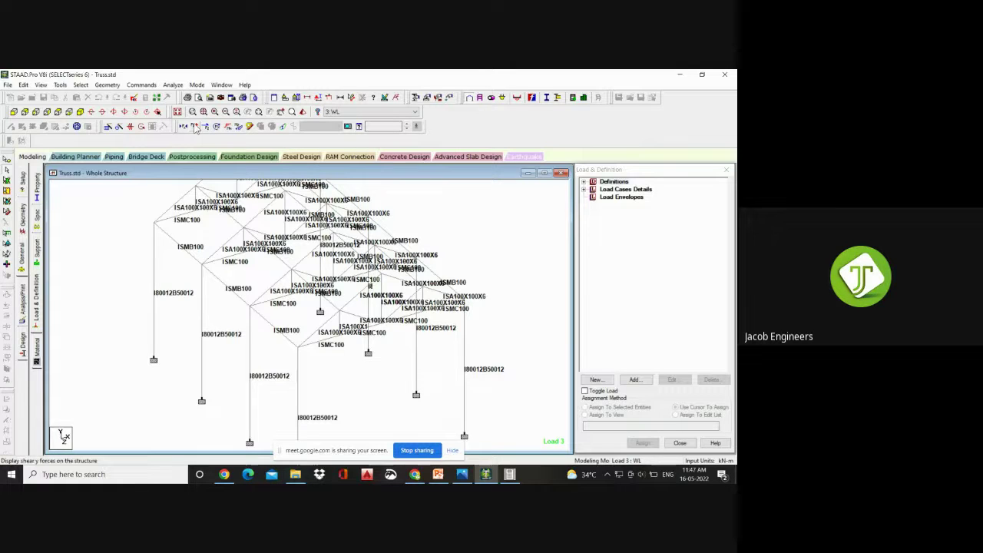
- Display the Bending Z diagram for load case 3: WL and examine it in side, end and isometric views
left_click(239, 129)
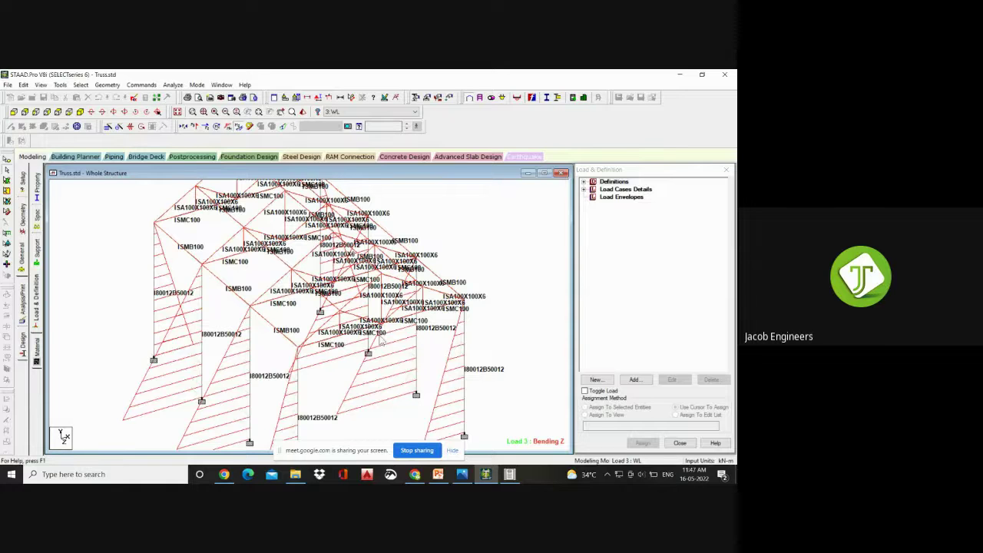
key("Right")
key("Right")
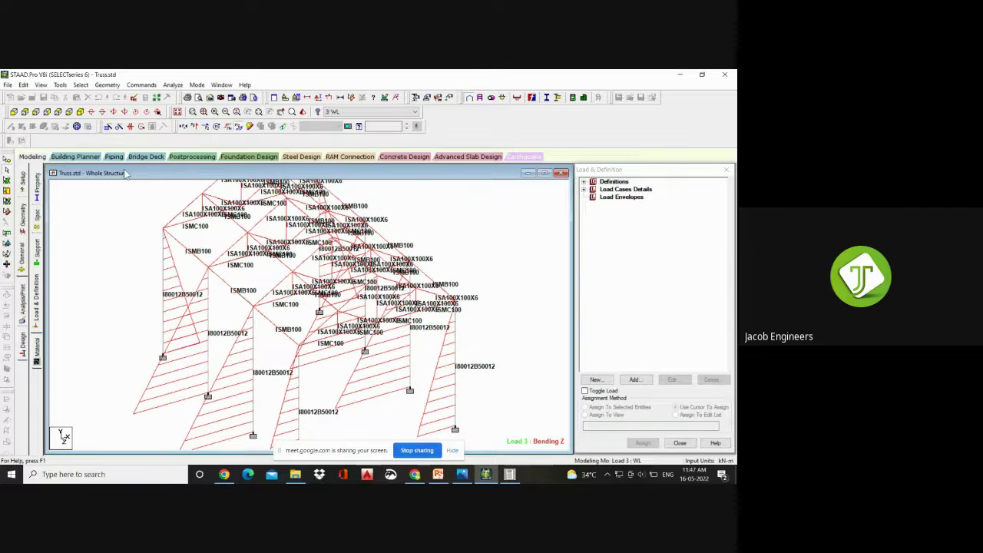
left_click(47, 113)
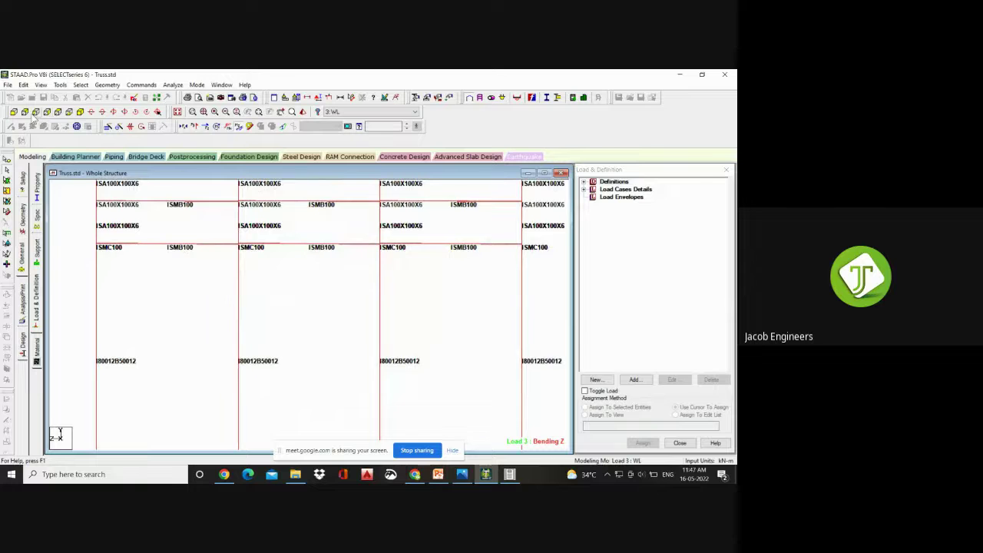
left_click(24, 112)
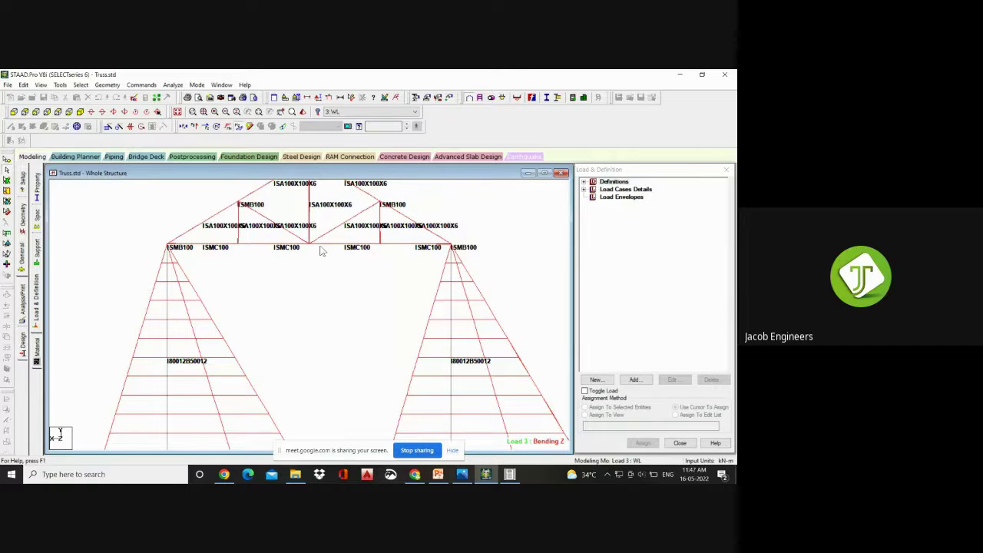
left_click(80, 112)
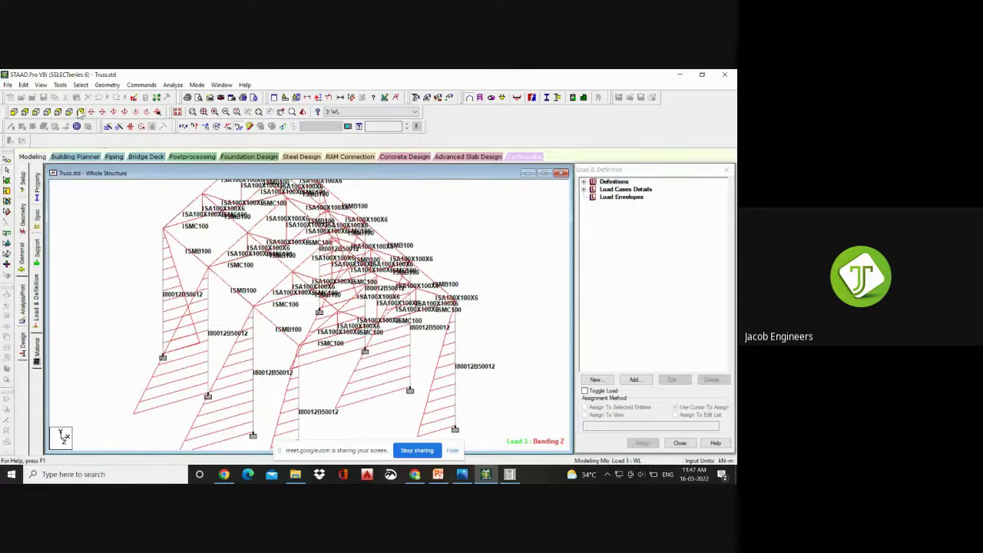
scroll(372, 354, "down", 3)
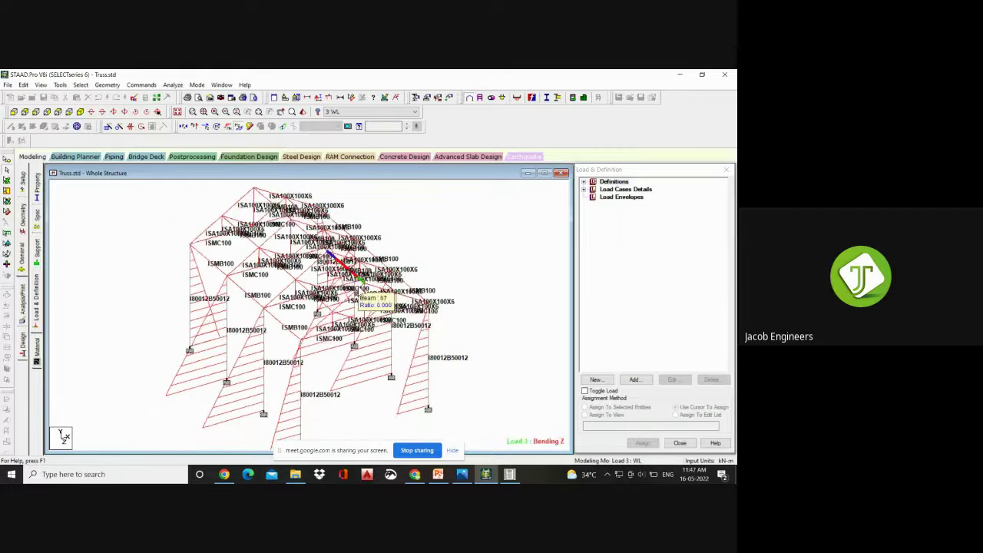
middle_click_drag(315, 341, 333, 345)
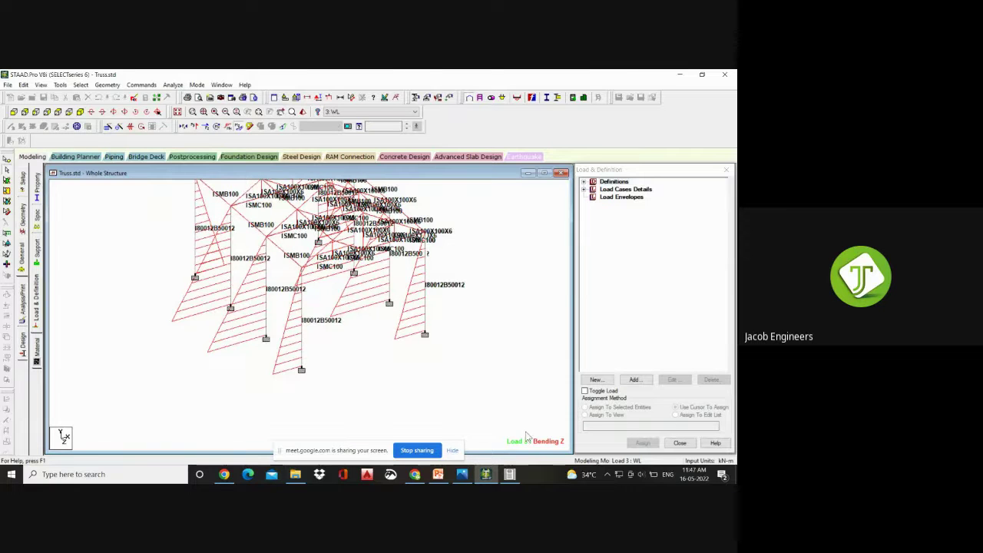
- Switch the active load case to 1: DL and examine the Bending Z diagram on the columns and roof trusses
left_click(341, 114)
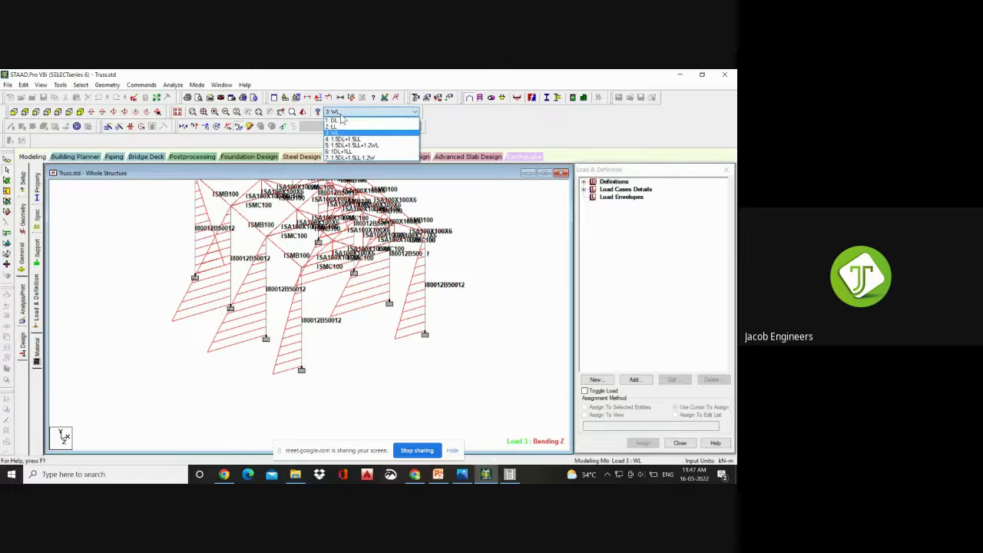
left_click(335, 121)
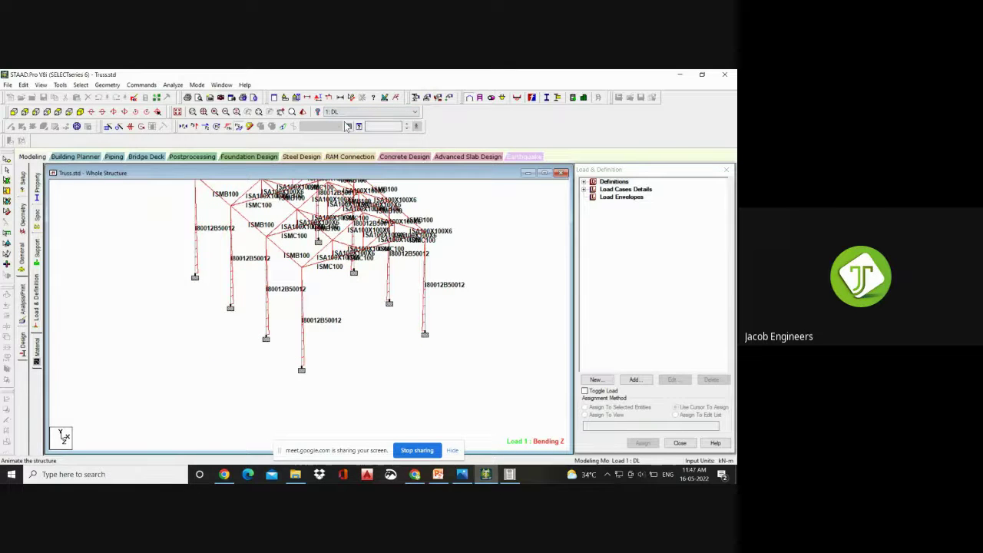
scroll(338, 261, "up", 2)
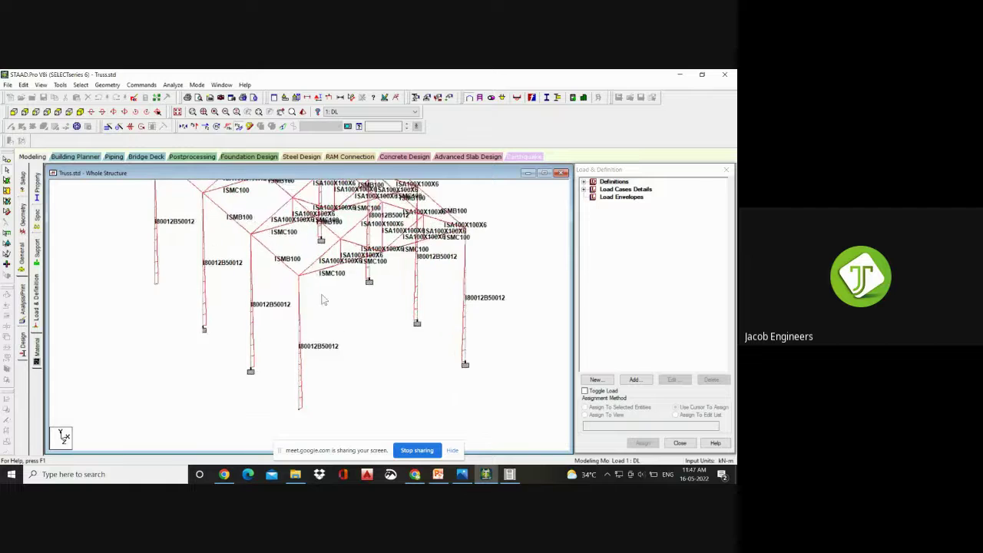
scroll(324, 299, "up", 1)
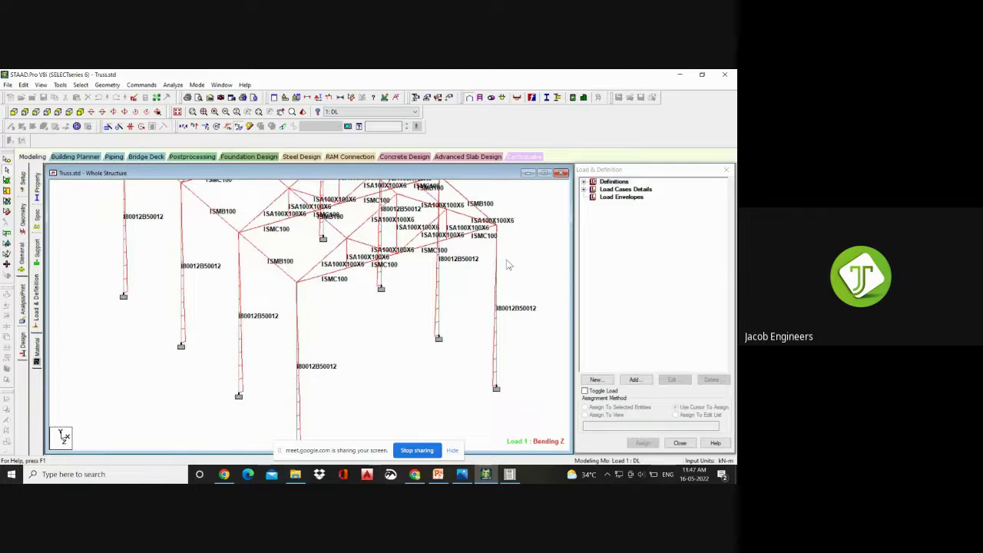
middle_click_drag(406, 276, 348, 299)
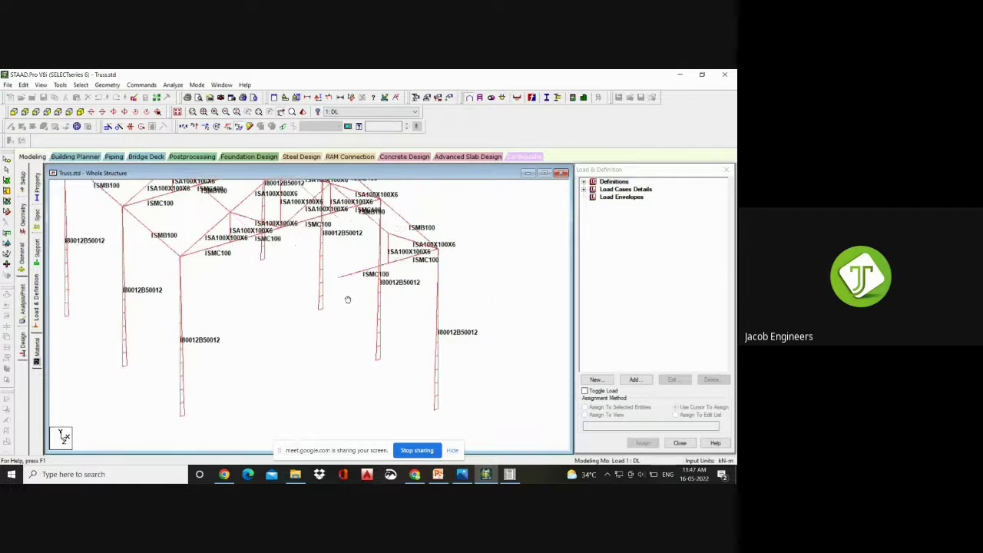
middle_click_drag(427, 297, 442, 279)
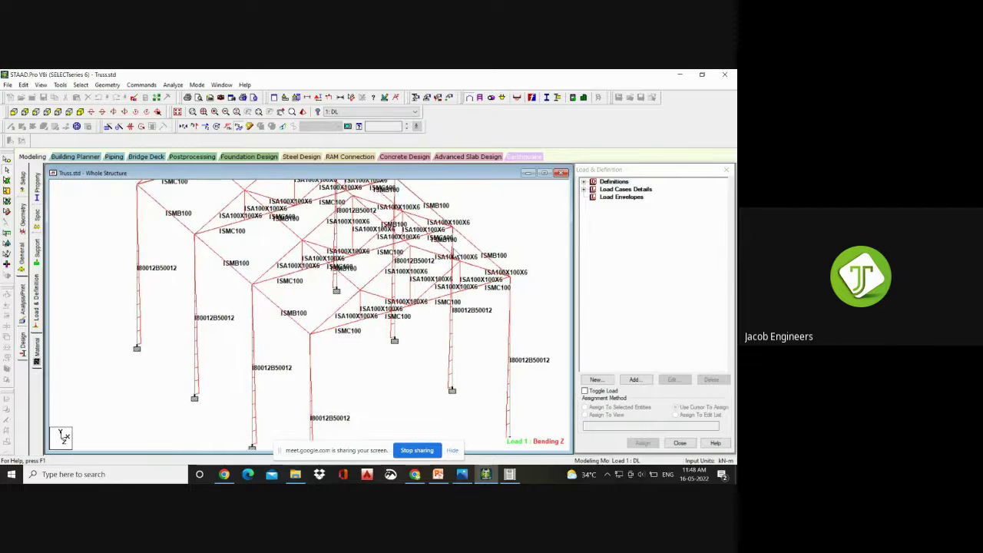
middle_click_drag(493, 323, 501, 336)
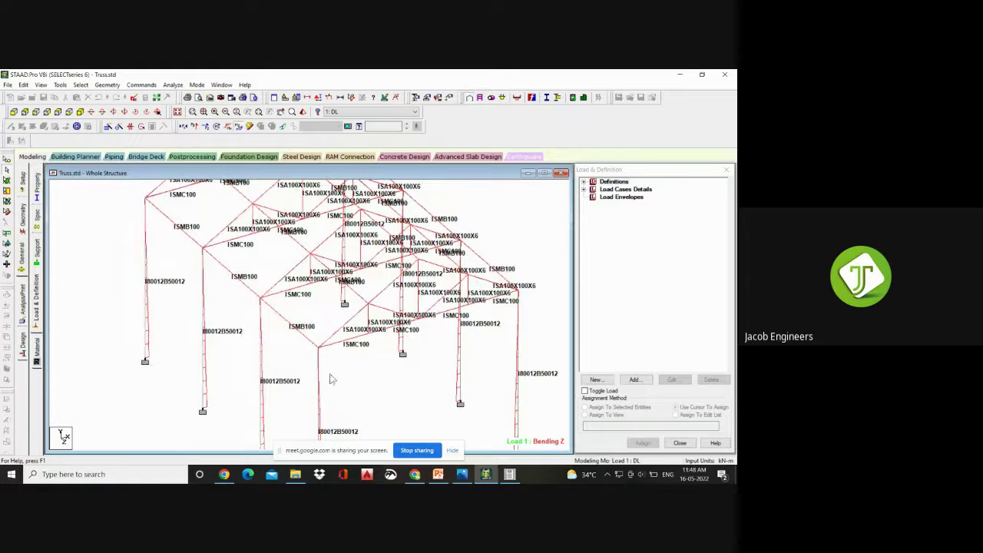
middle_click_drag(332, 379, 338, 286)
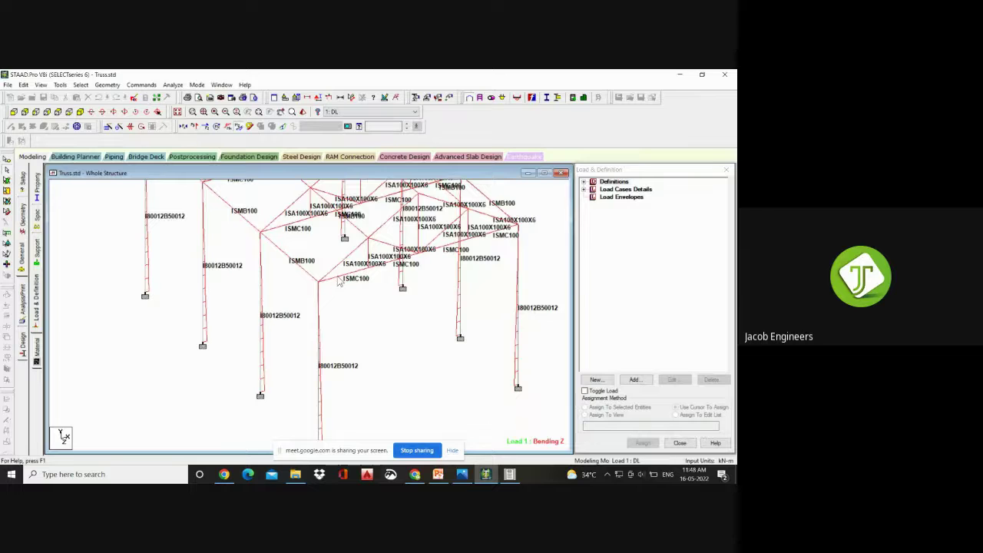
- Open the details of the front truss's ISMC100 end bottom chord member, check its loading, and show its Bending-Z diagram for load case 5
double_click(338, 280)
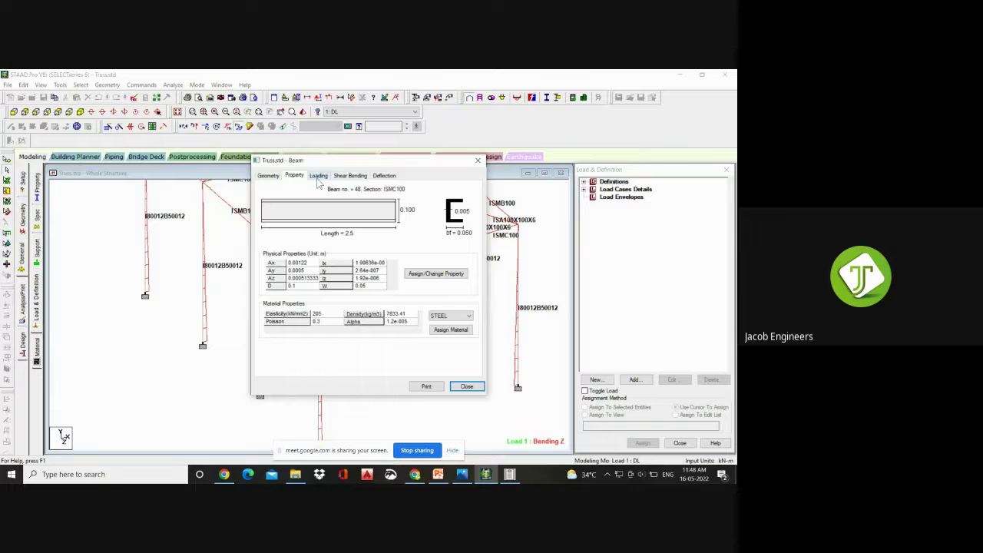
left_click(318, 177)
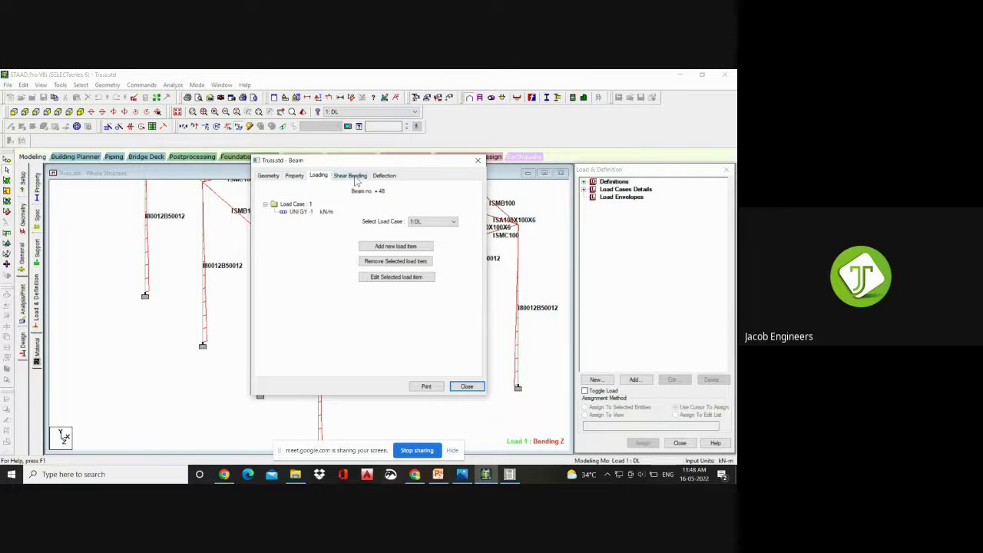
left_click(354, 177)
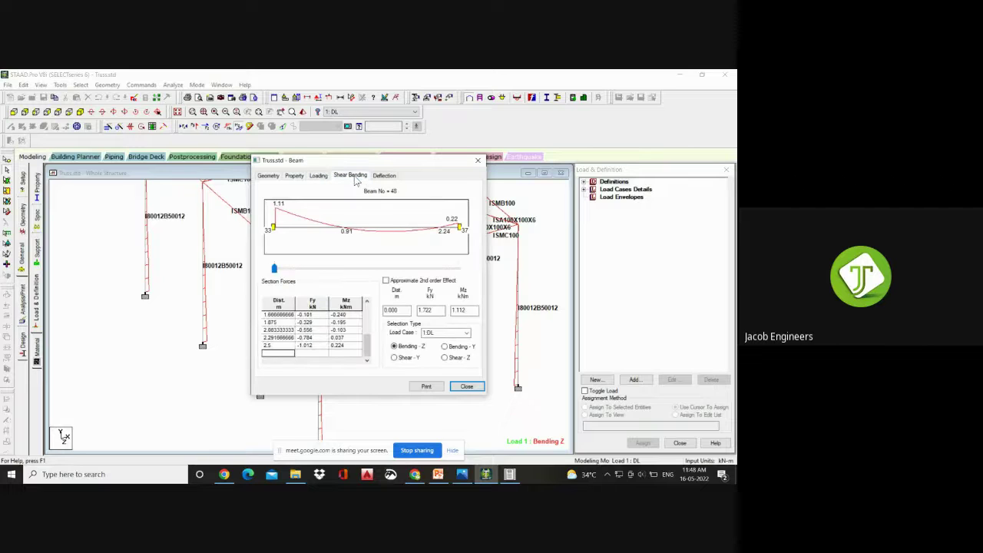
left_click(467, 333)
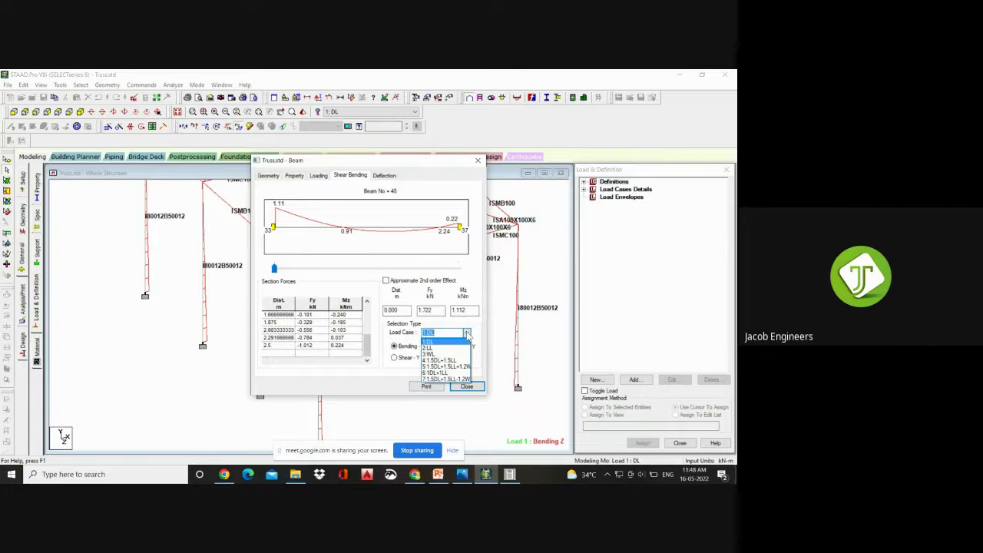
left_click(445, 367)
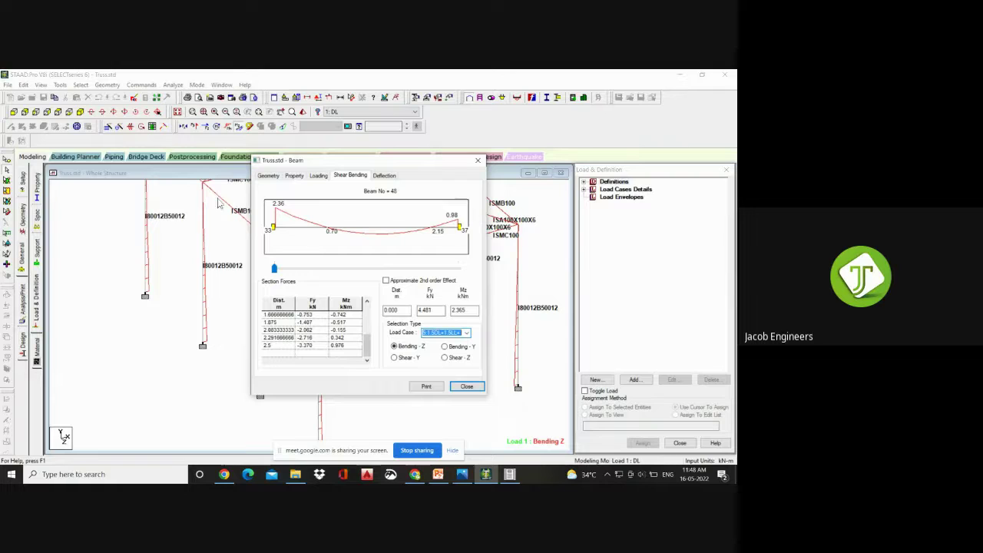
- Read the section forces at several distances along the chord member, check its Shear-Y diagram, and close the member details
left_click_drag(274, 268, 370, 268)
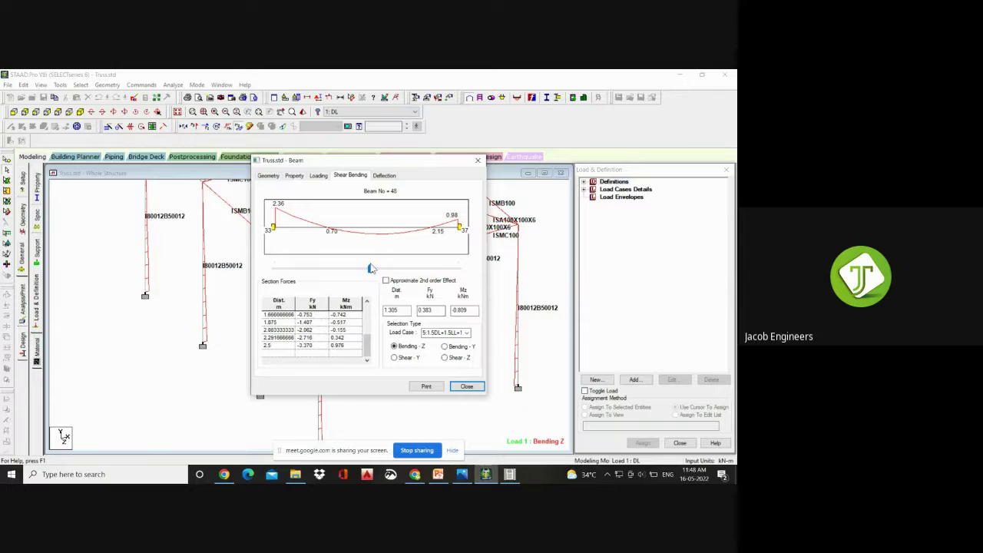
left_click_drag(370, 269, 466, 272)
left_click_drag(459, 269, 327, 281)
left_click_drag(314, 271, 282, 278)
left_click(395, 358)
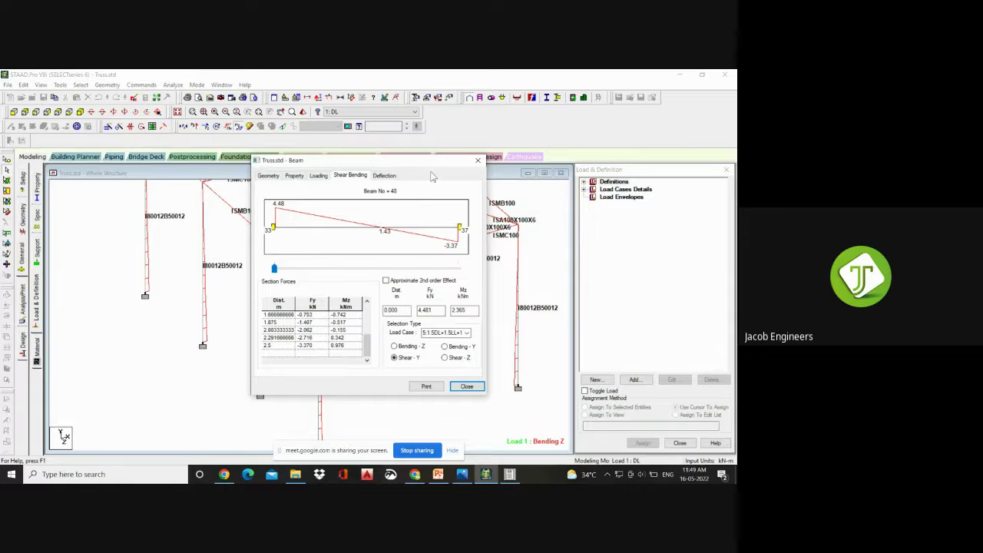
left_click(478, 160)
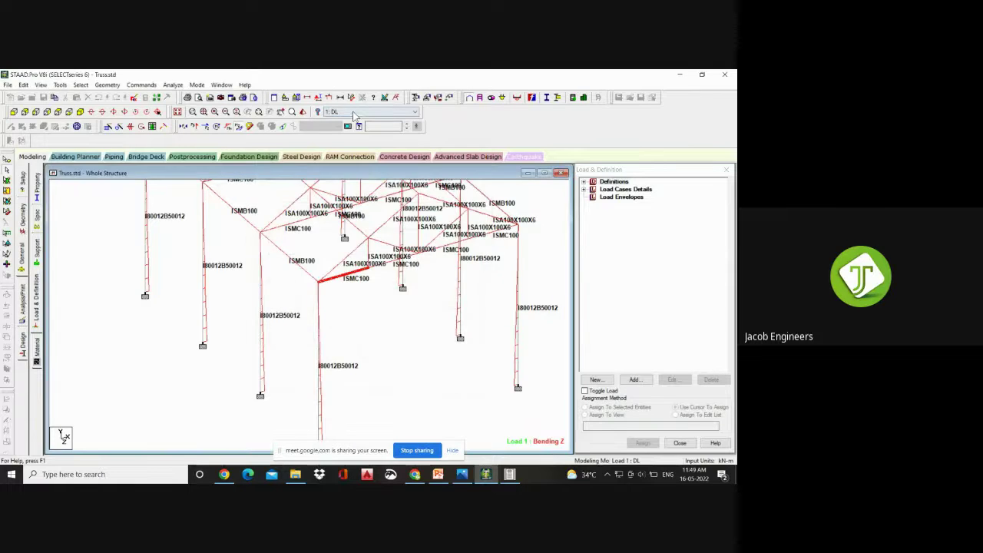
- Switch the active load case to 4: 1.5DL+1.5LL and examine the Bending Z diagram of the frame in end elevation
left_click(355, 114)
left_click(356, 146)
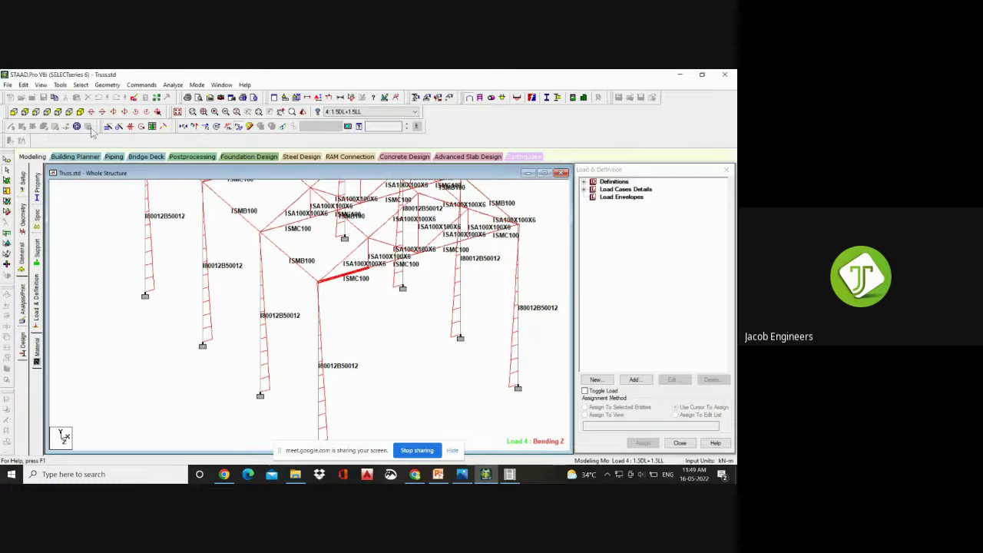
left_click(35, 111)
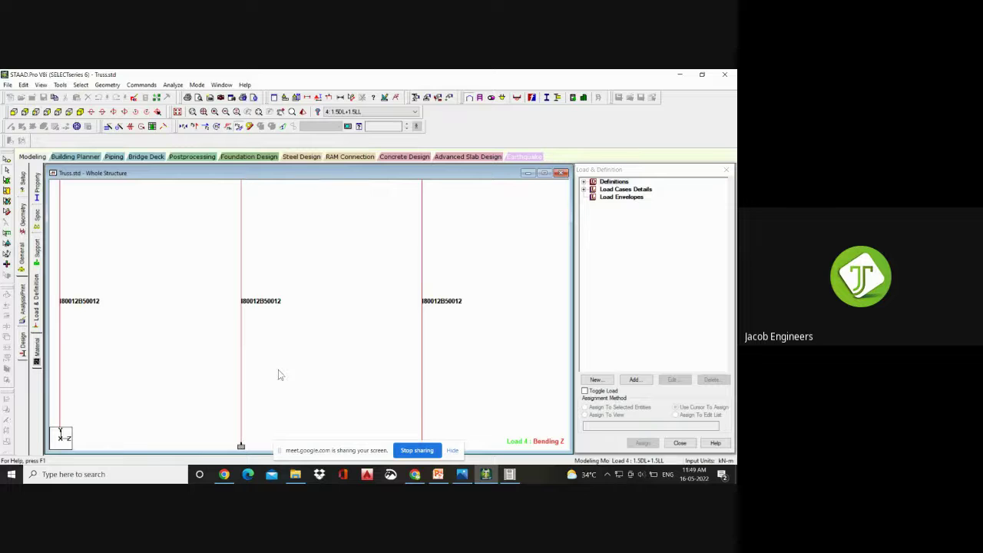
left_click(25, 113)
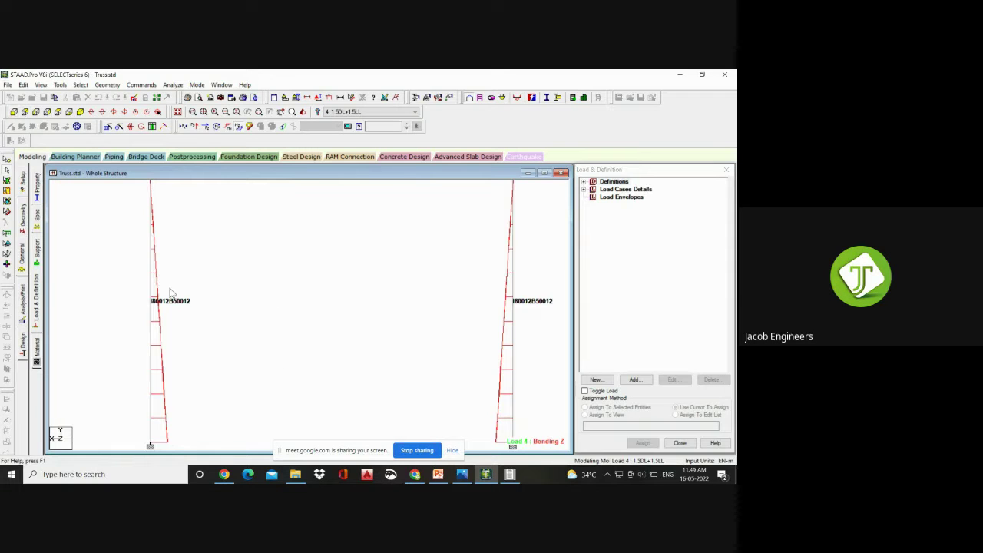
scroll(284, 353, "down", 2)
middle_click_drag(349, 246, 358, 318)
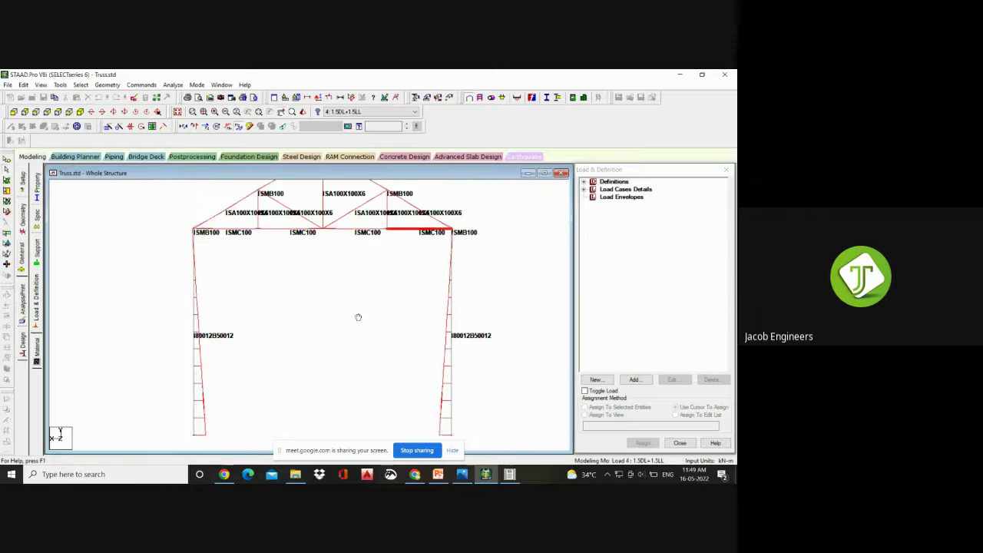
scroll(308, 265, "up", 1)
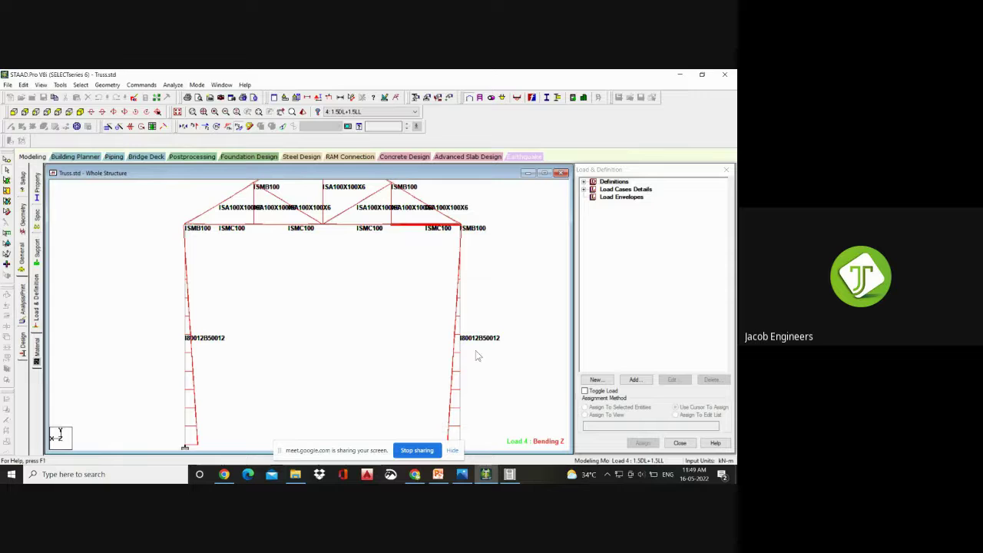
- Replace the Bending Z diagram with the Shear Y diagram and set the Shear Y result scale to 65 kN per m
left_click(243, 129)
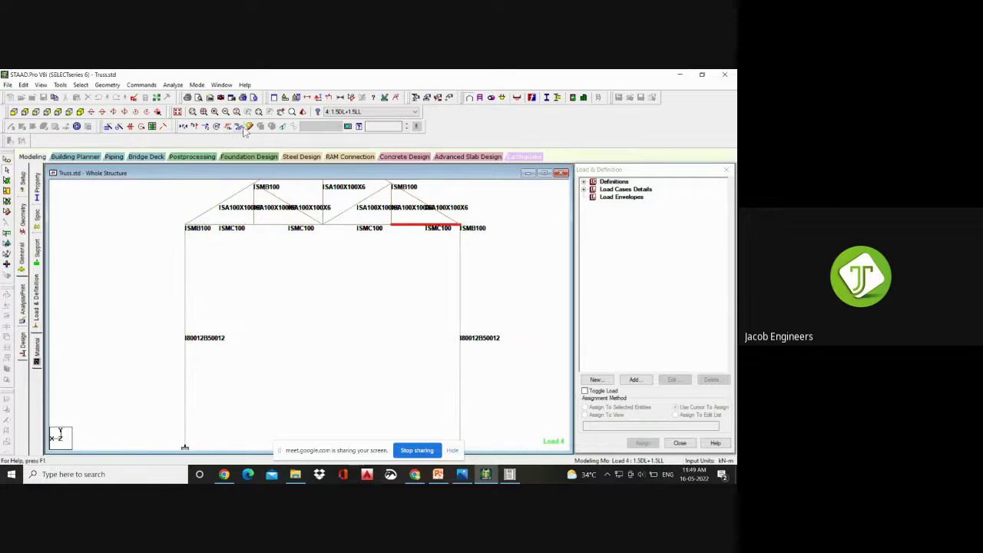
left_click(196, 129)
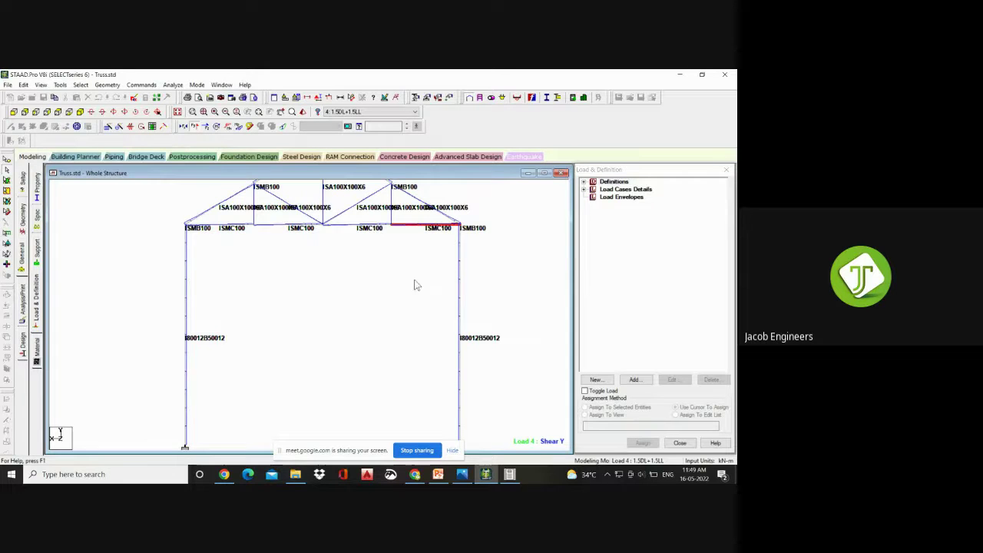
left_click(386, 97)
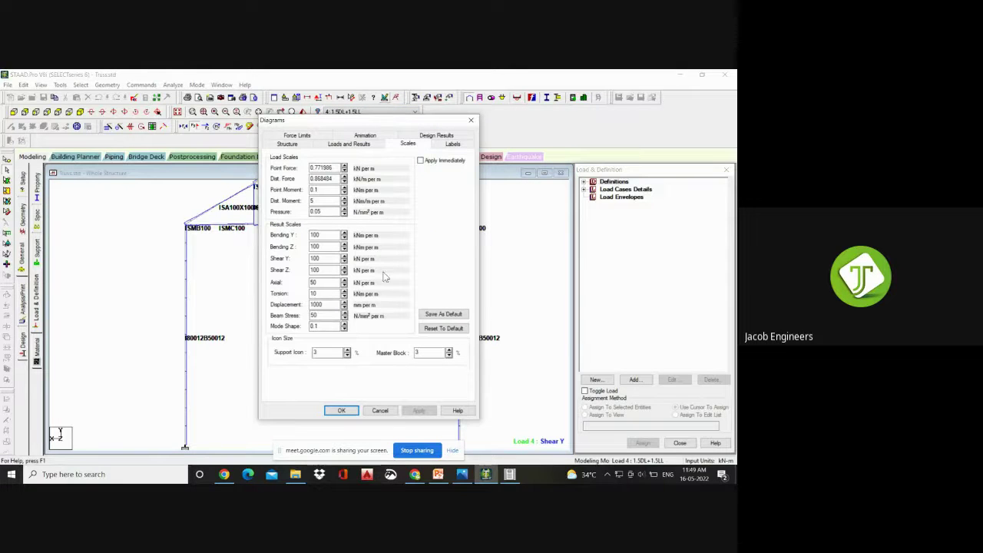
left_click(344, 262)
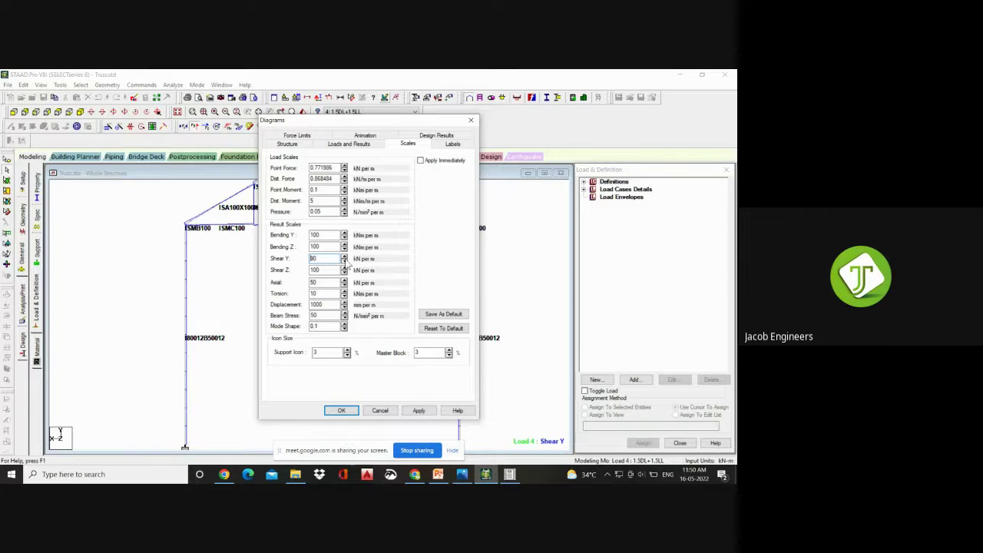
type("85")
left_click(341, 411)
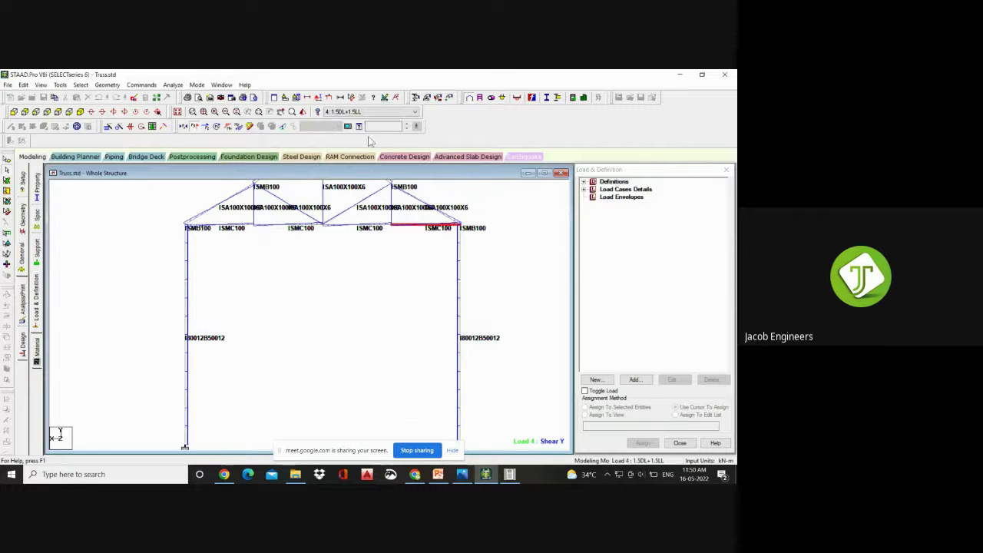
- Set the diagram result scales to 65 kNm per m for Bending Z and 55 kN per m for Shear Y
left_click(384, 97)
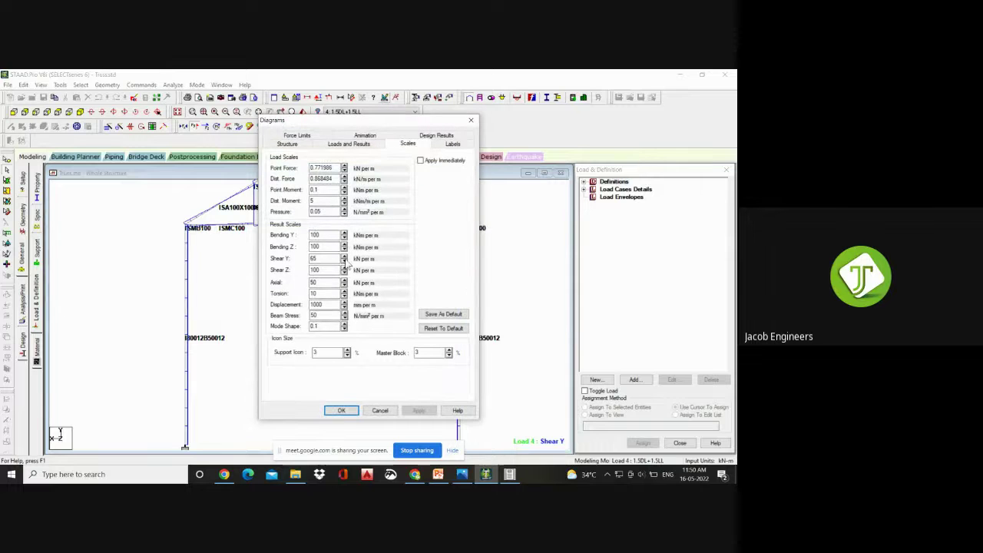
left_click(344, 250)
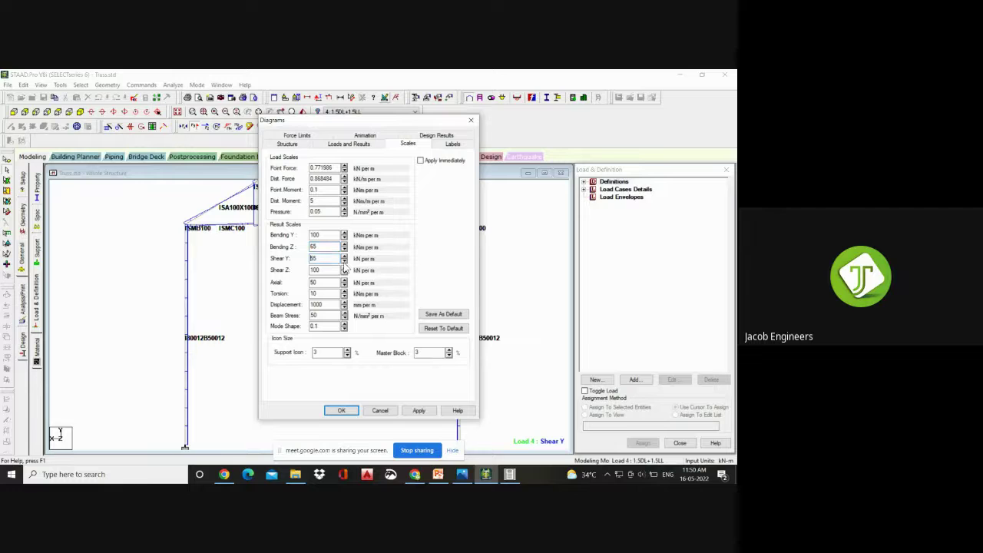
key("Return")
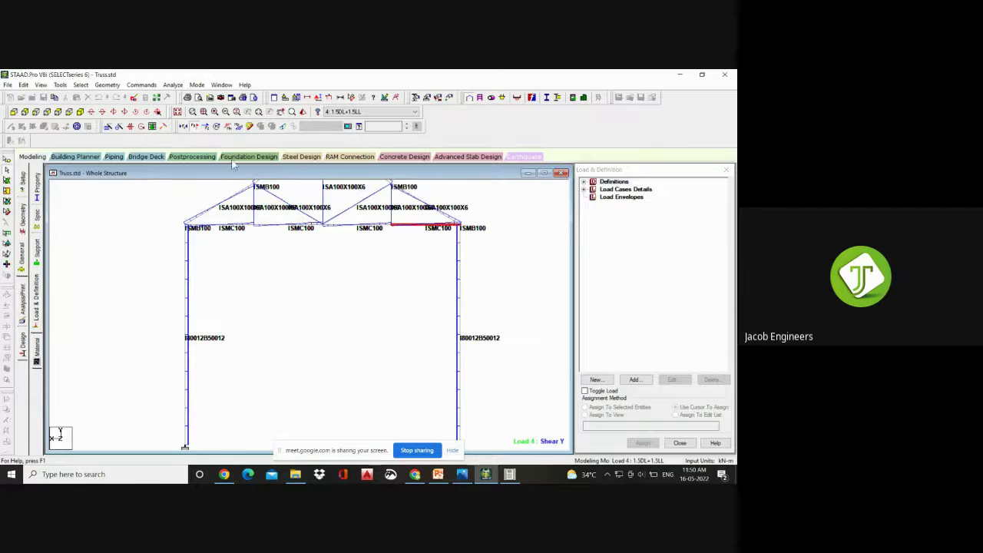
- Open the details of the upper rafter member beside the ridge and check its Shear-Y and Bending-Z diagrams for load case 4:1.5DL+1.5LL
scroll(312, 299, "up", 3)
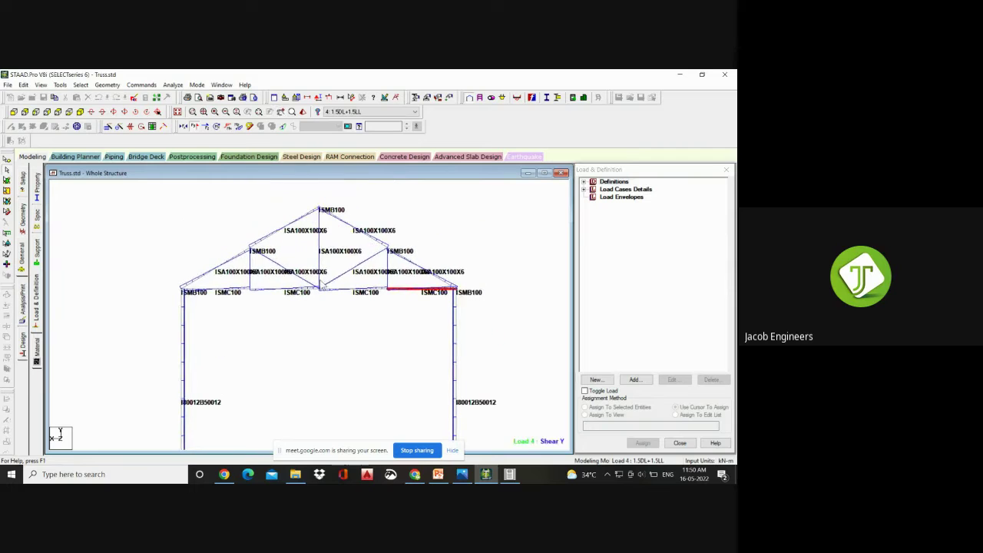
double_click(361, 239)
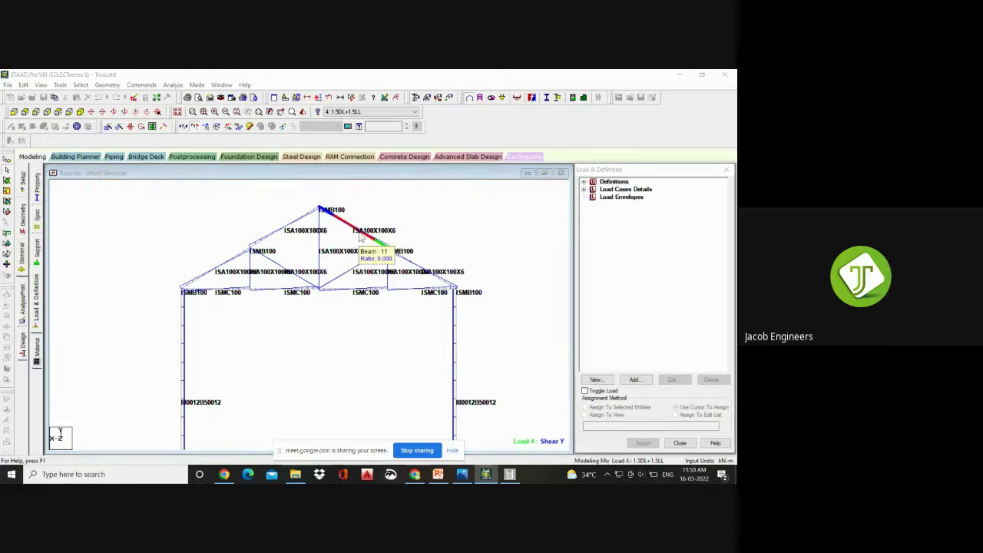
left_click(352, 175)
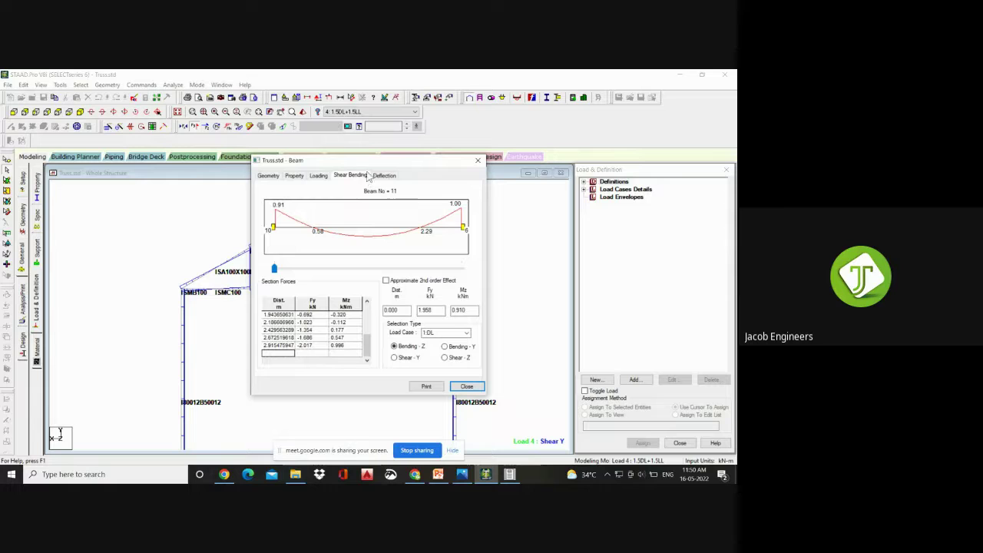
left_click(467, 333)
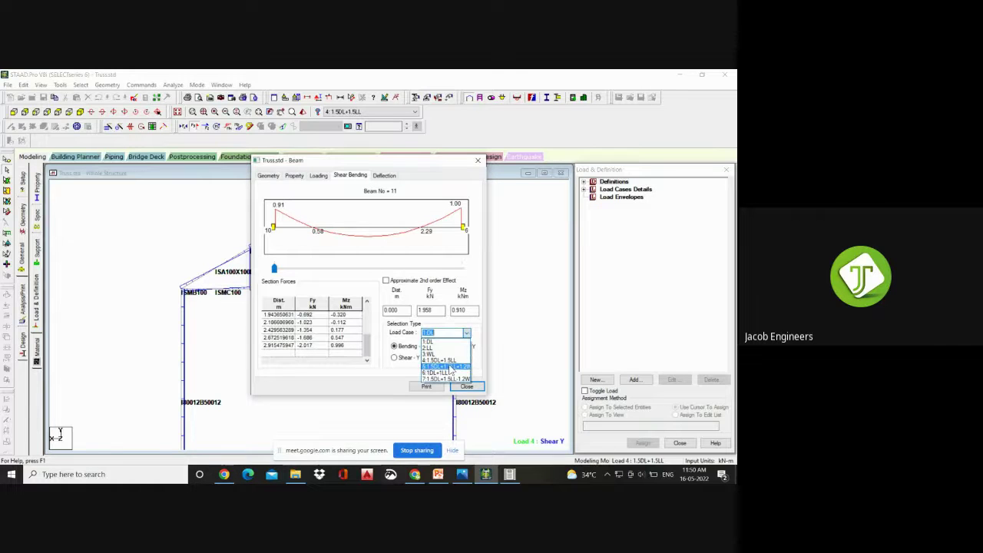
left_click(450, 369)
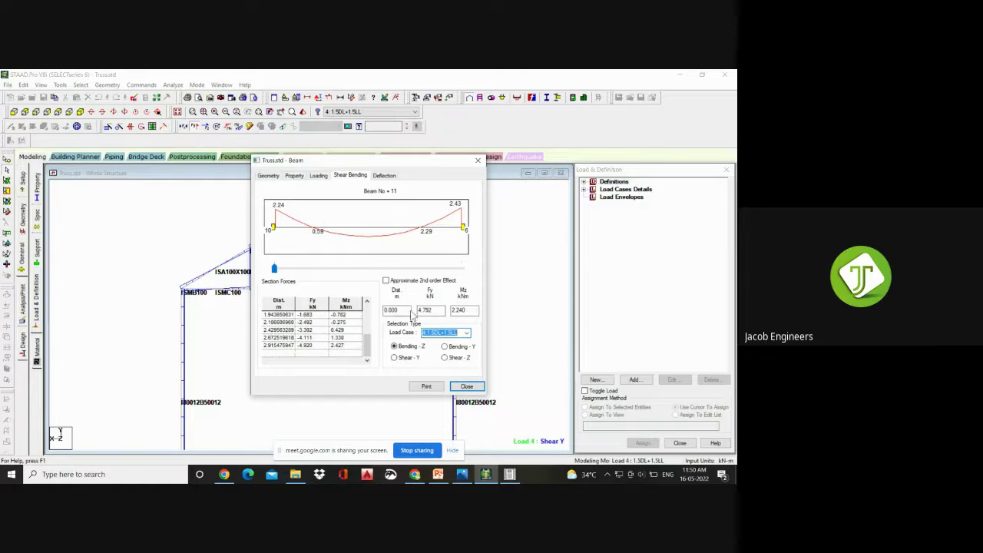
left_click(404, 358)
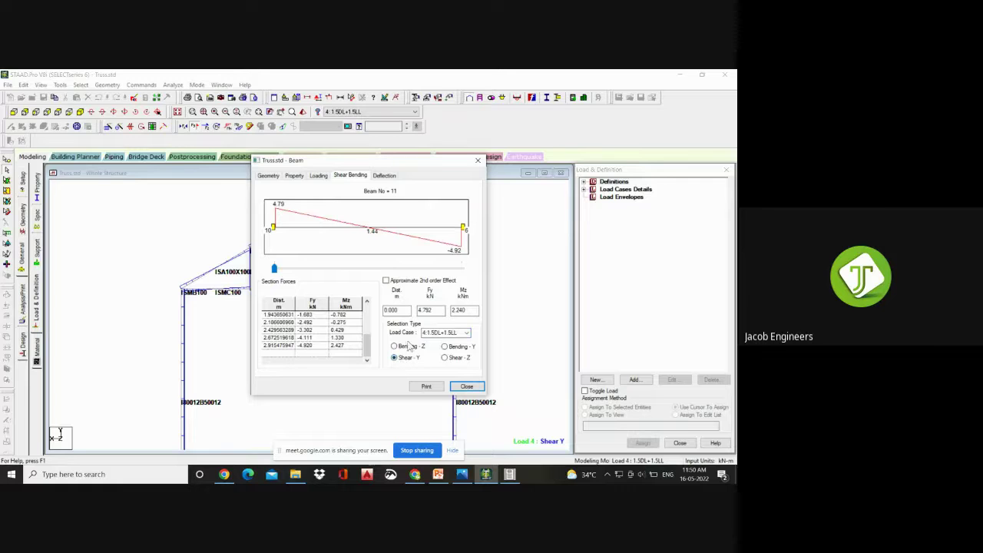
left_click(409, 346)
left_click(462, 388)
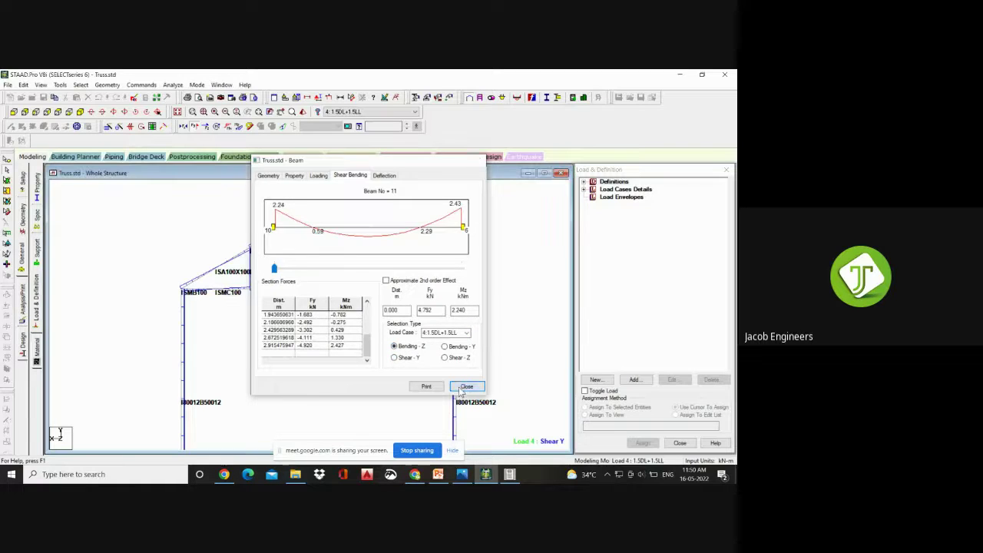
- Replace the Shear Y diagram with Bending Z, examine it on the columns and roof truss, and return to the whole-structure isometric view
left_click(194, 126)
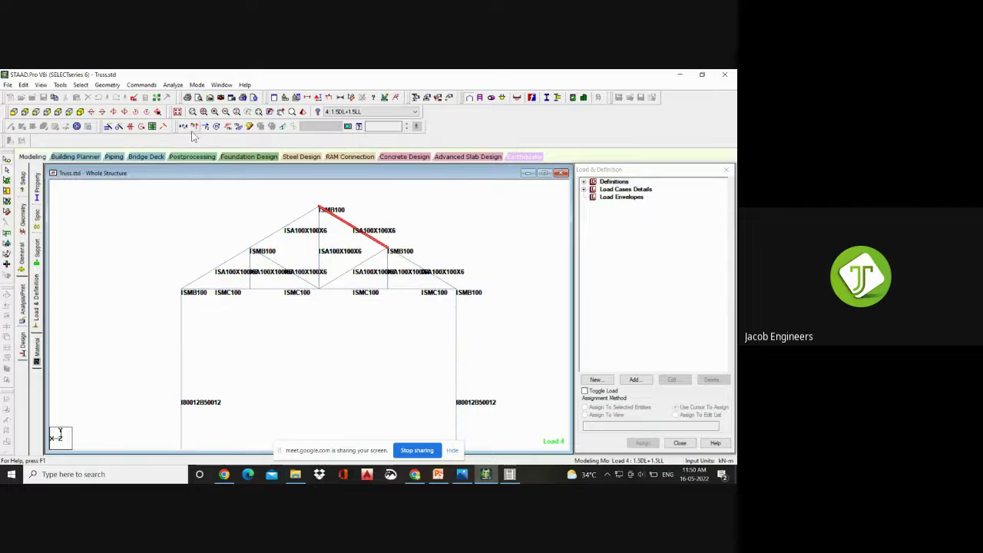
left_click(239, 126)
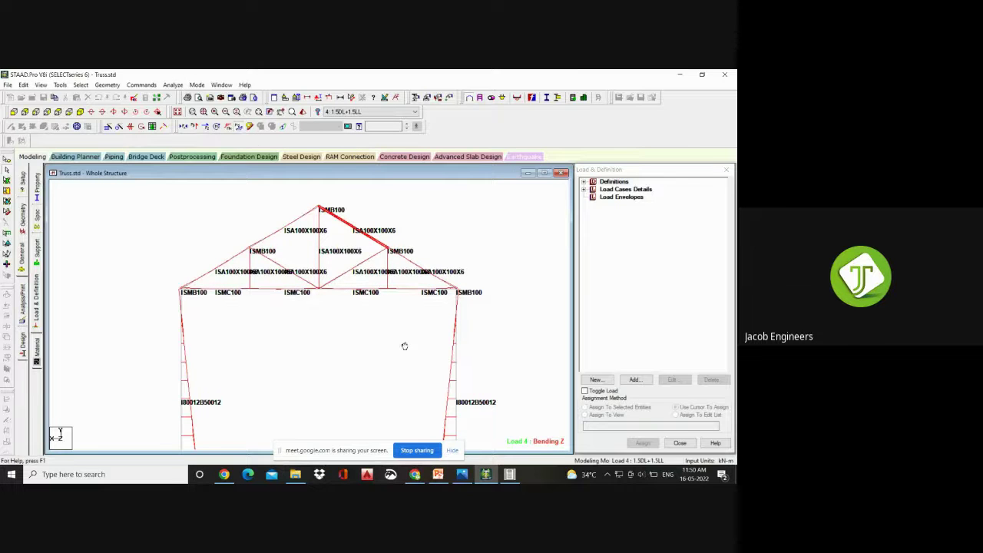
middle_click_drag(405, 347, 399, 279)
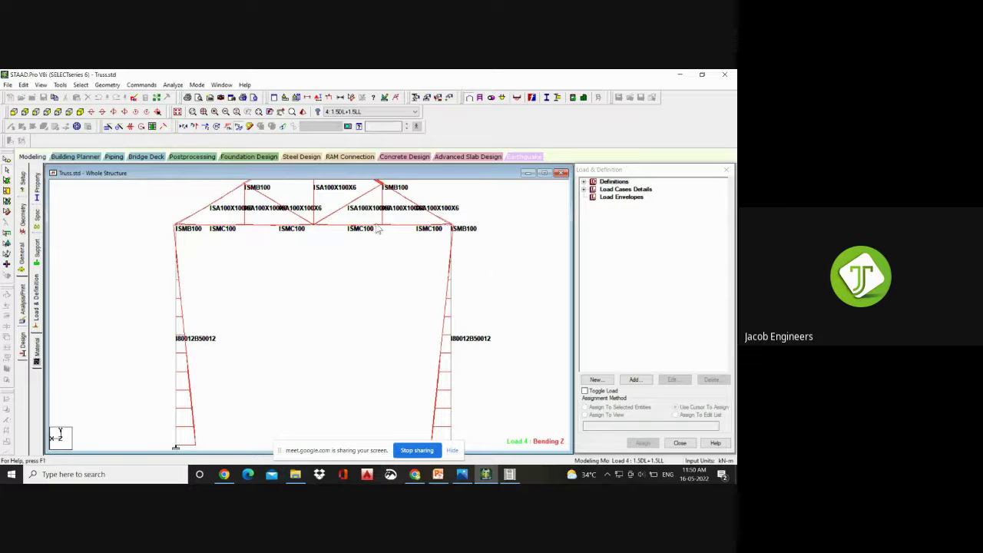
scroll(387, 358, "down", 1)
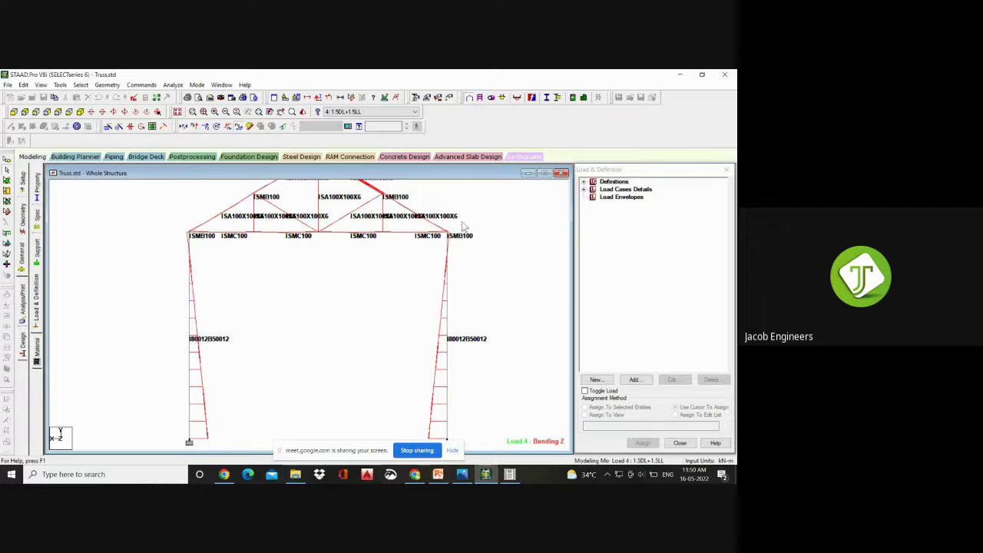
scroll(463, 226, "up", 2)
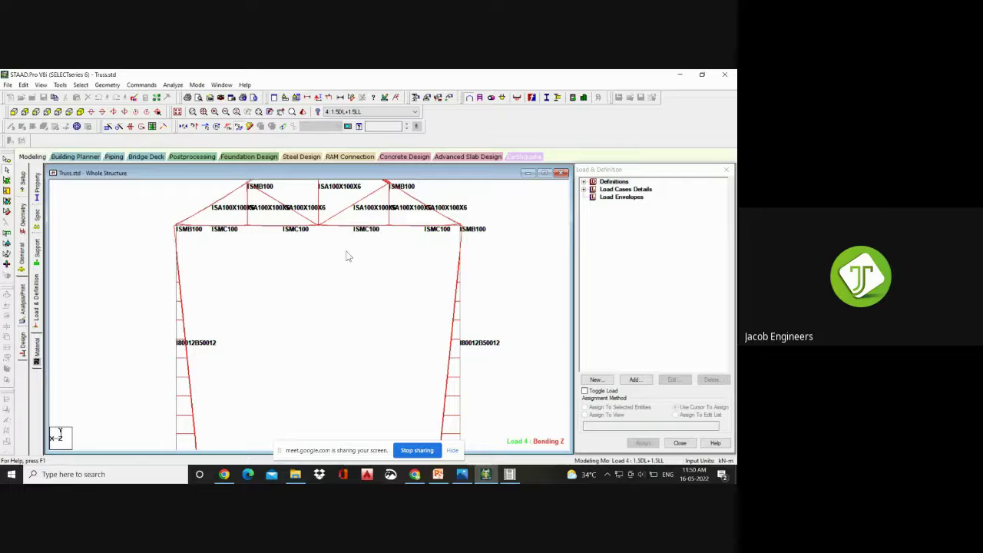
middle_click_drag(345, 256, 345, 366)
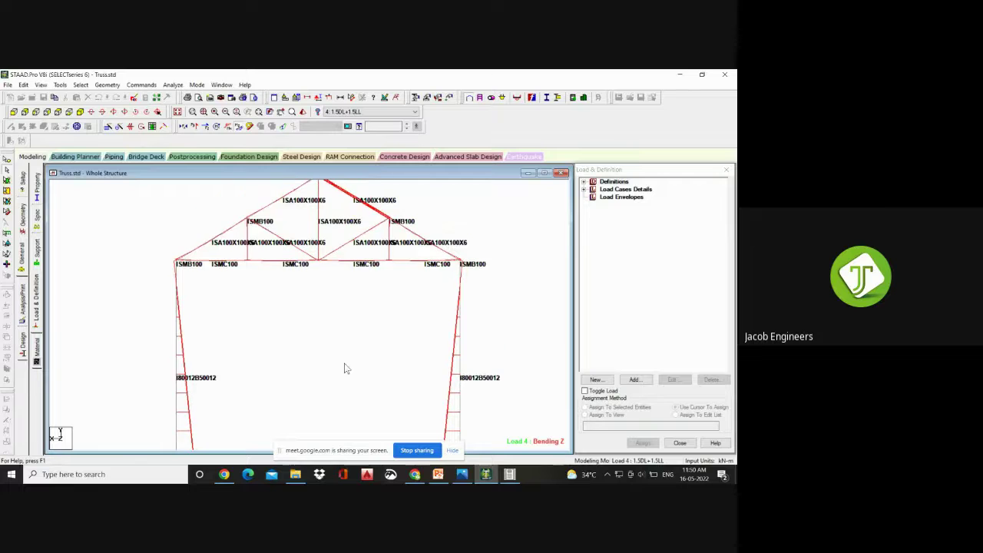
left_click(177, 112)
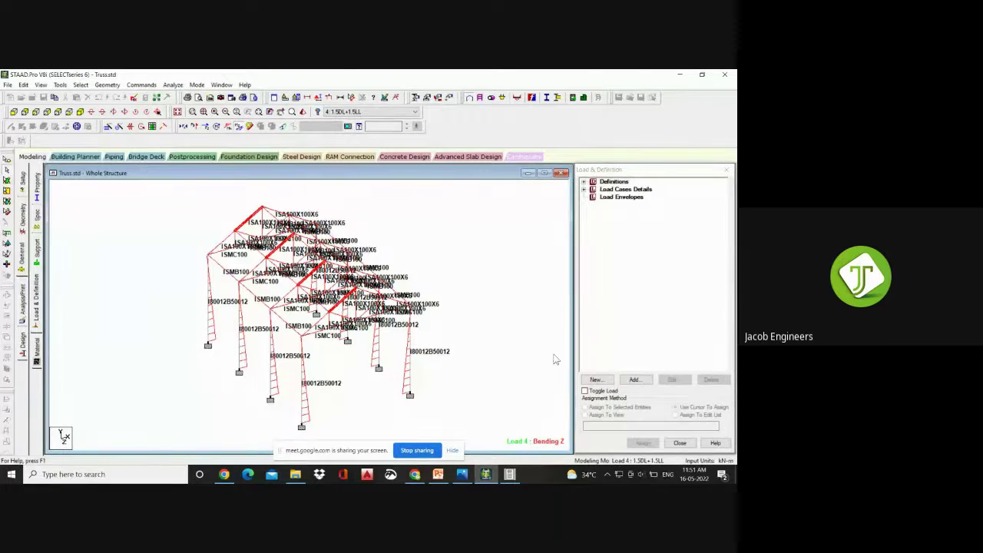
- Open the details of the ISA100X100X6 diagonal in the front truss and check its Bending-Z diagram for load case 4:1.5DL+1.5LL
scroll(313, 332, "up", 4)
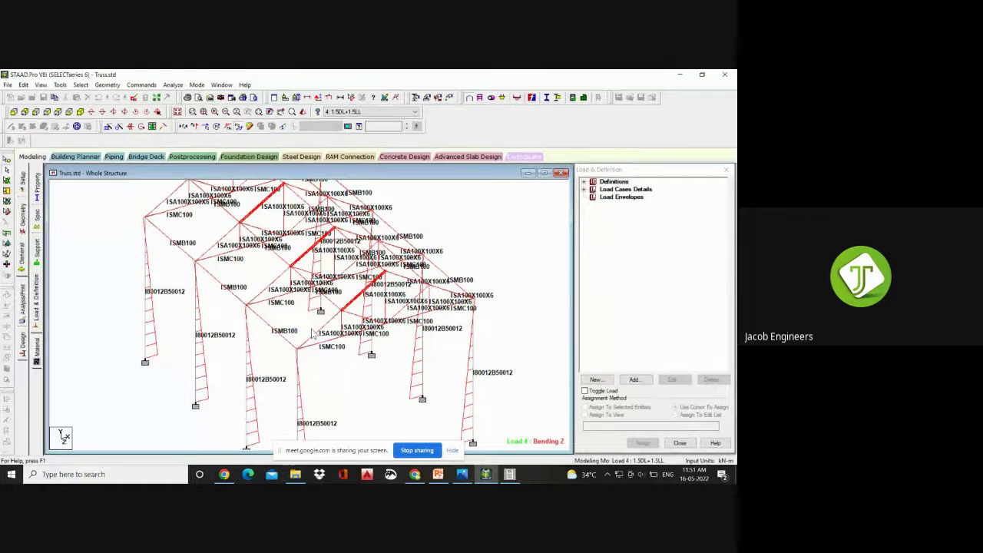
scroll(313, 332, "down", 1)
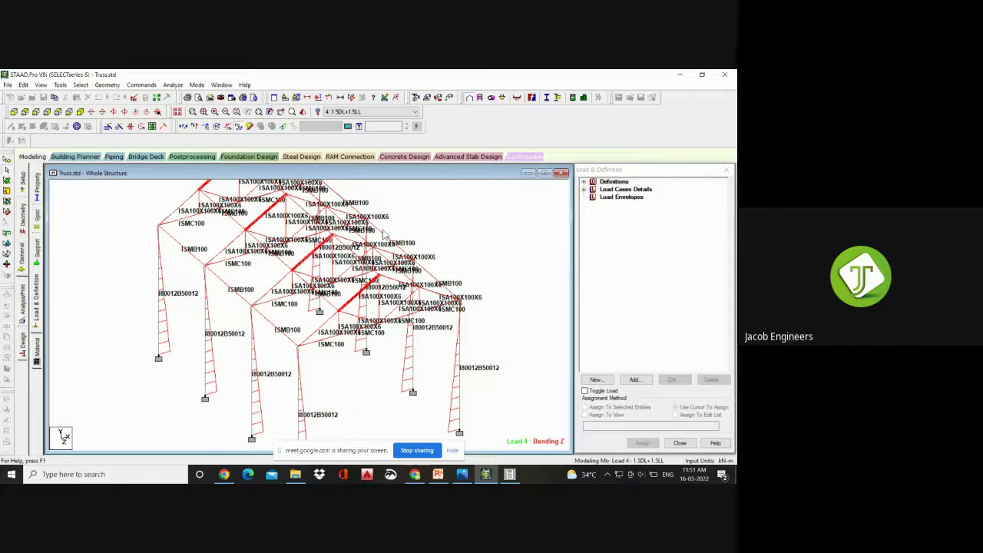
double_click(350, 316)
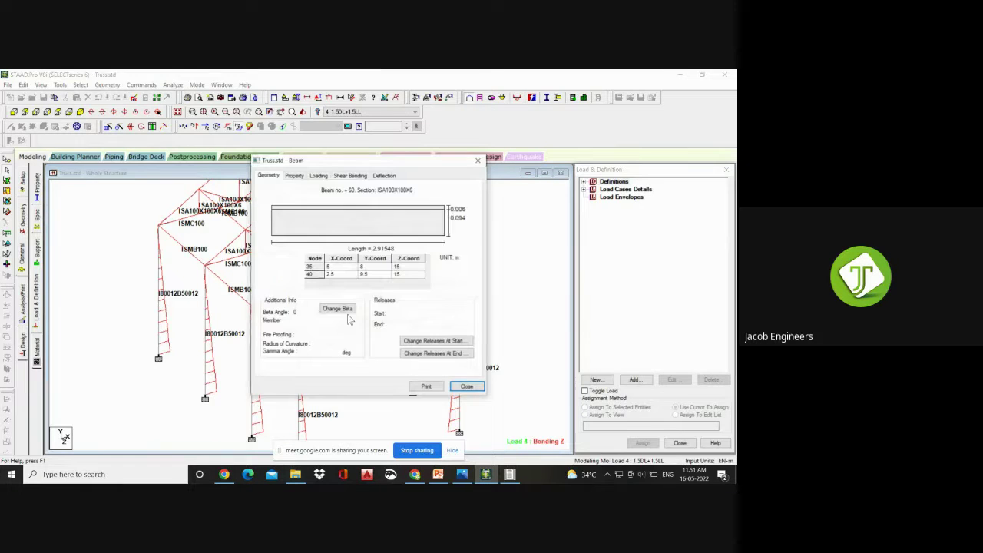
left_click(352, 176)
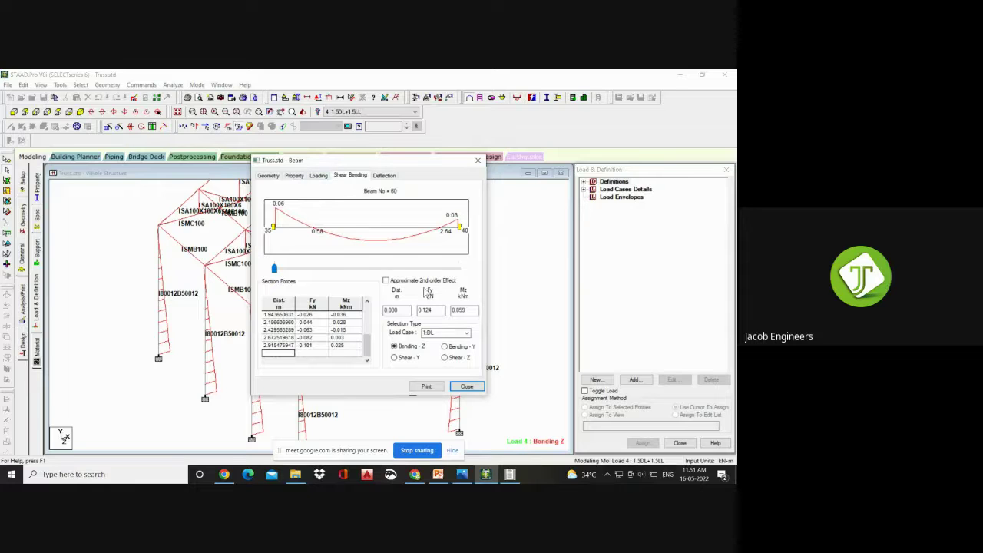
left_click(459, 333)
left_click(450, 362)
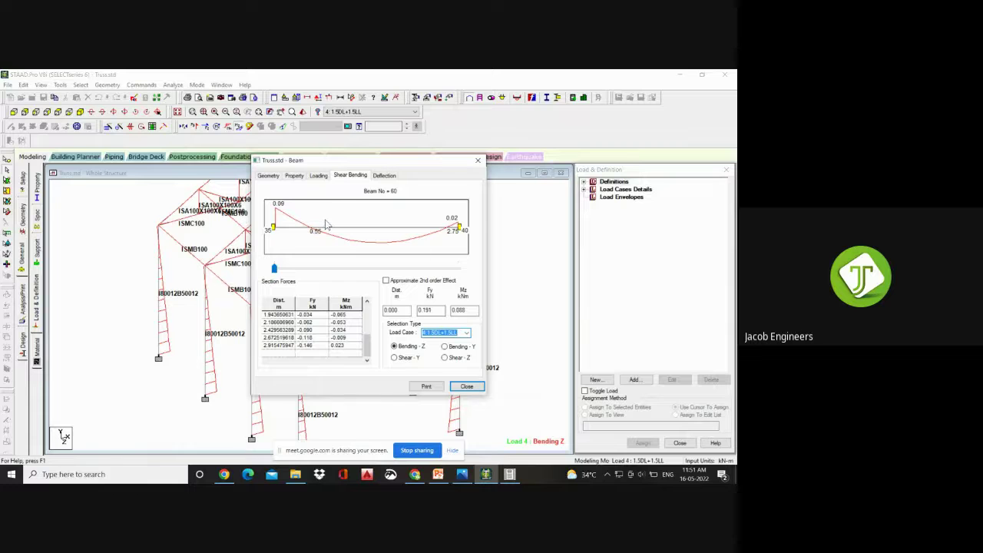
- Compare the Bending-Z diagrams of the matching diagonals in the two trusses behind and the upper rafter member beside the ridge
left_click_drag(323, 163, 465, 157)
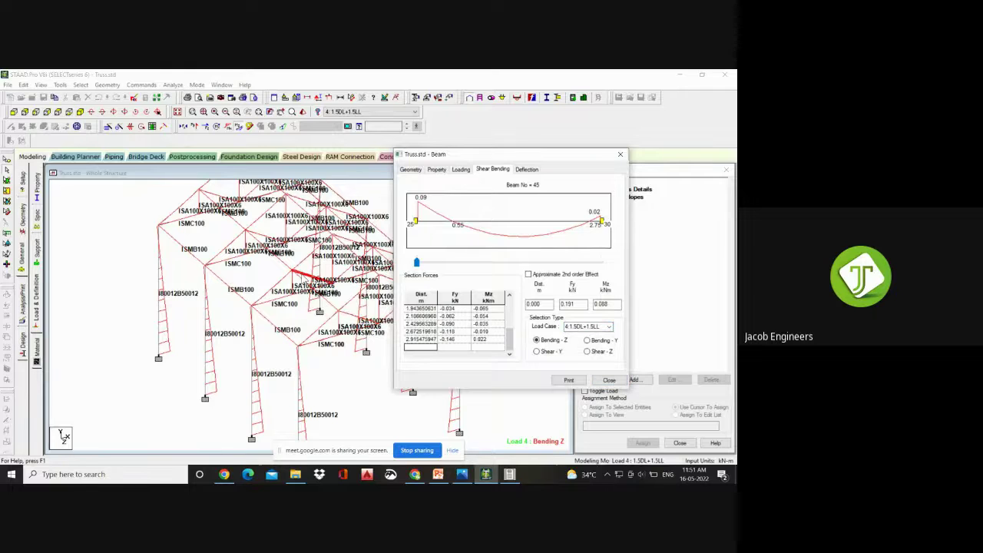
left_click(265, 240)
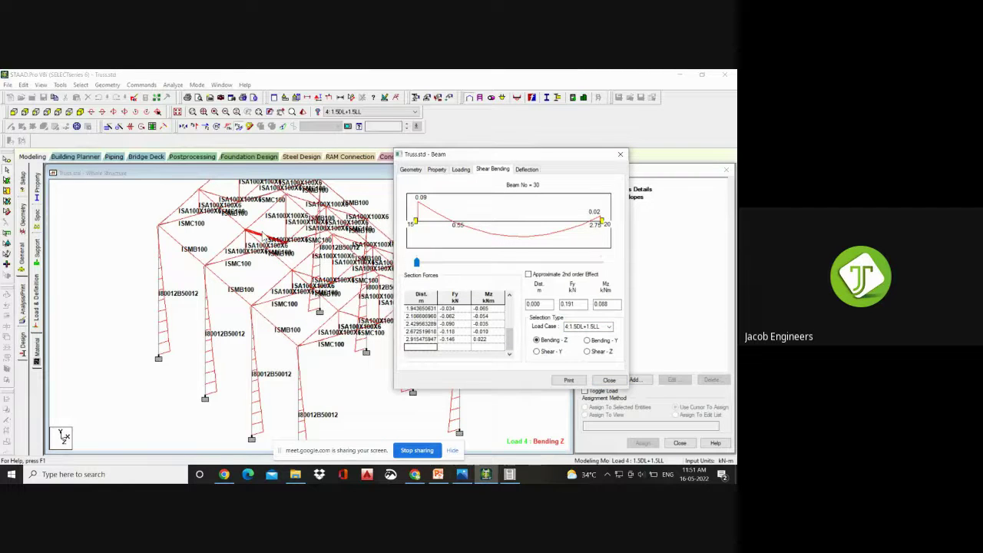
left_click(262, 223)
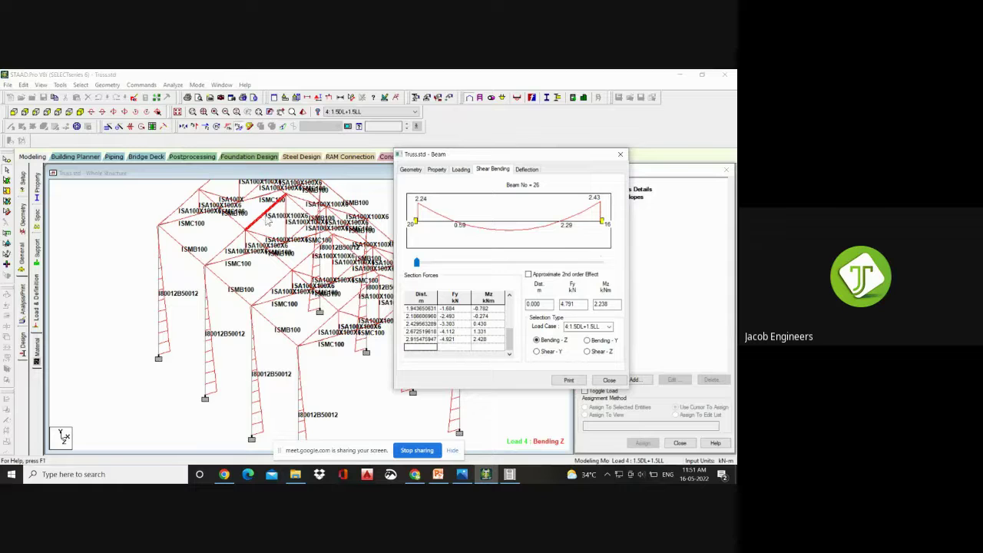
- Check the upper rafter member's Bending-Z diagram for load cases 6 and 7, and close its details
left_click(609, 326)
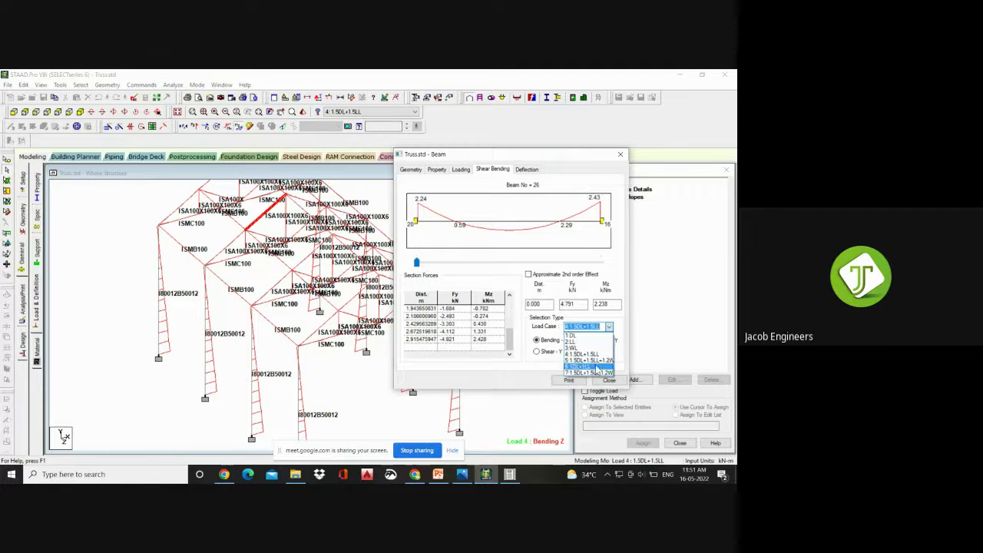
left_click(591, 367)
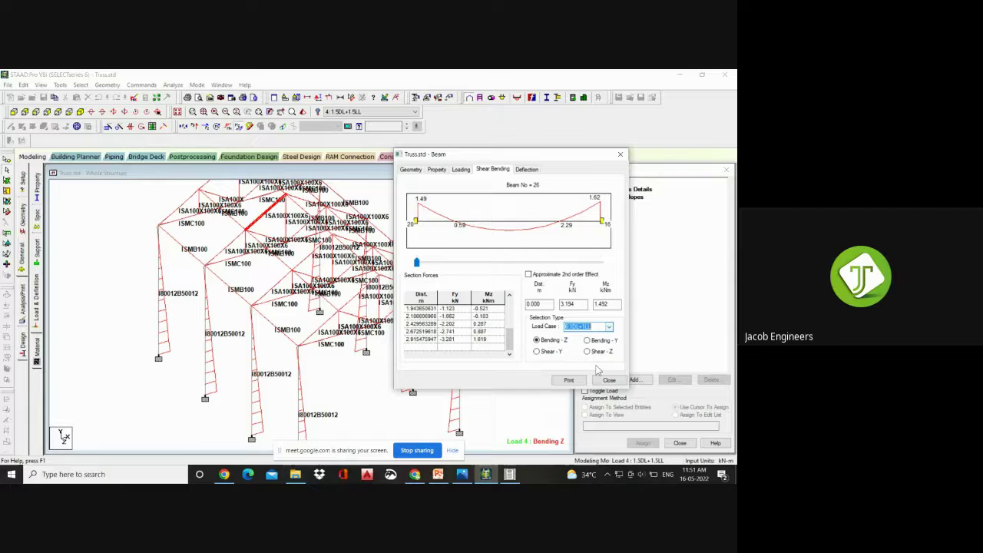
left_click(608, 329)
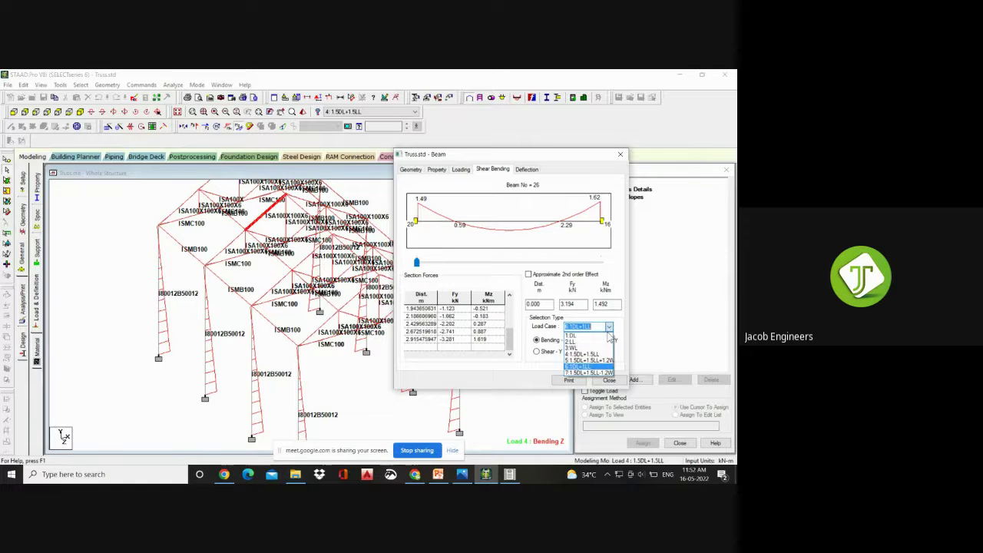
left_click(594, 374)
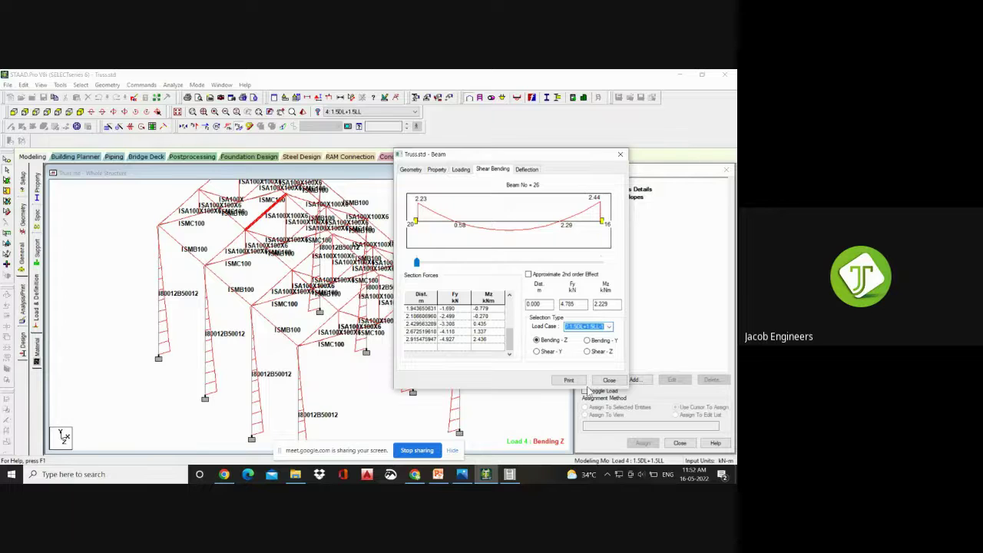
left_click(608, 380)
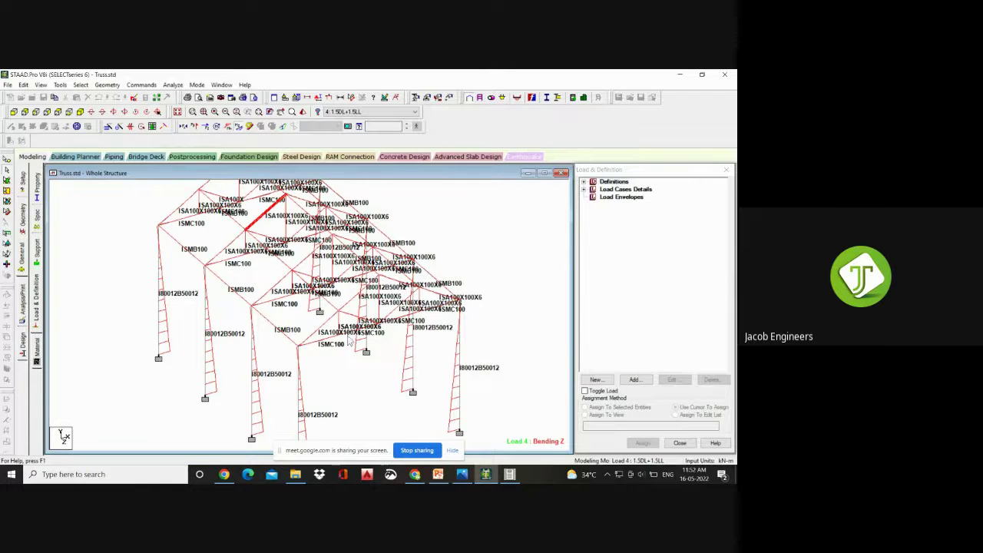
scroll(355, 332, "down", 3)
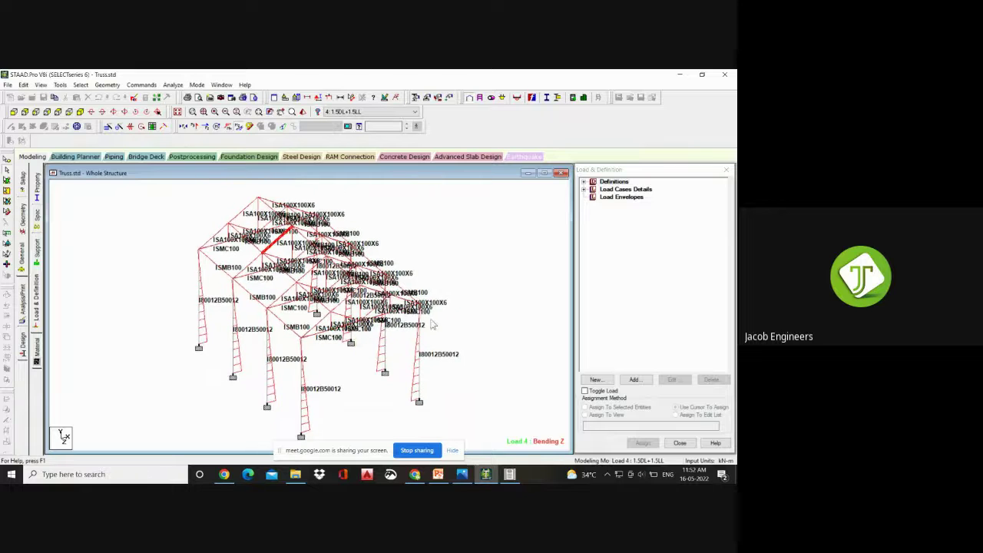
scroll(437, 327, "up", 2)
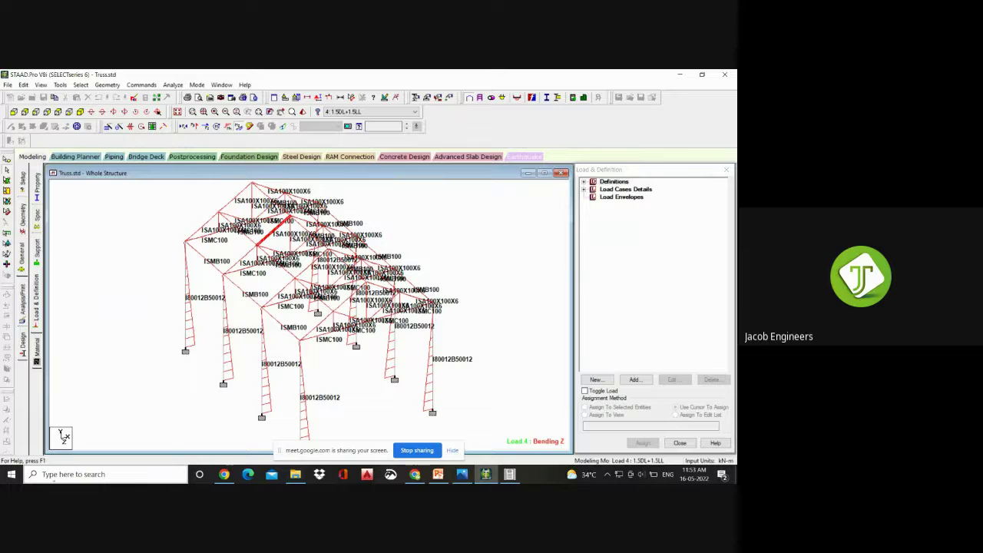
left_click(408, 452)
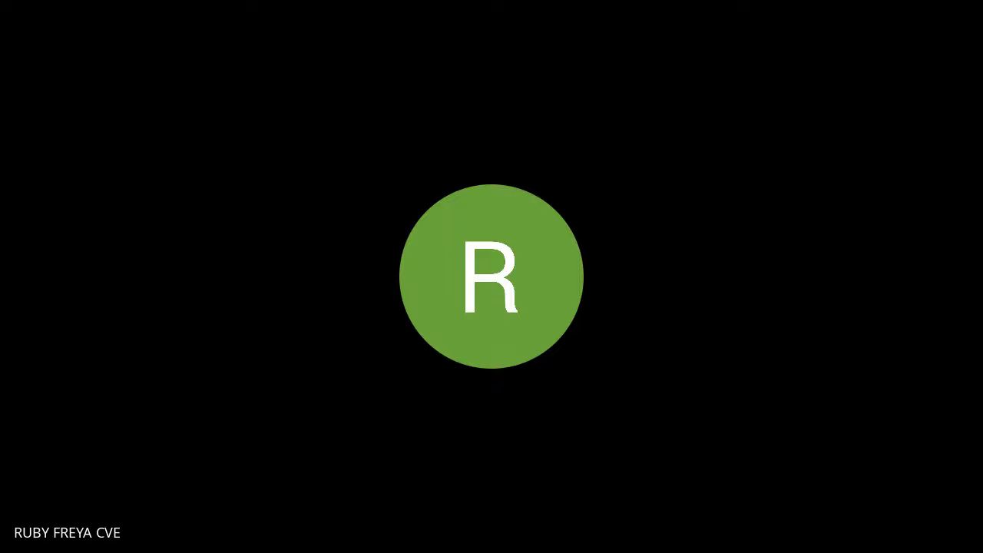